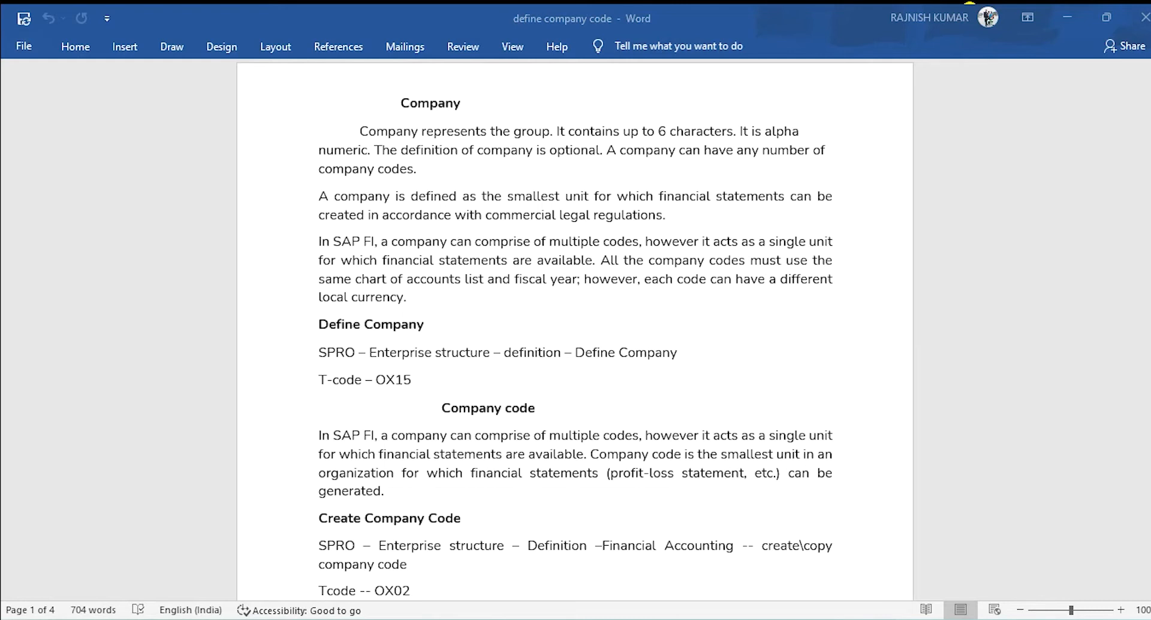
Step: Launch SAP Logon and open the Public connection
scroll(767, 526, down, 9)
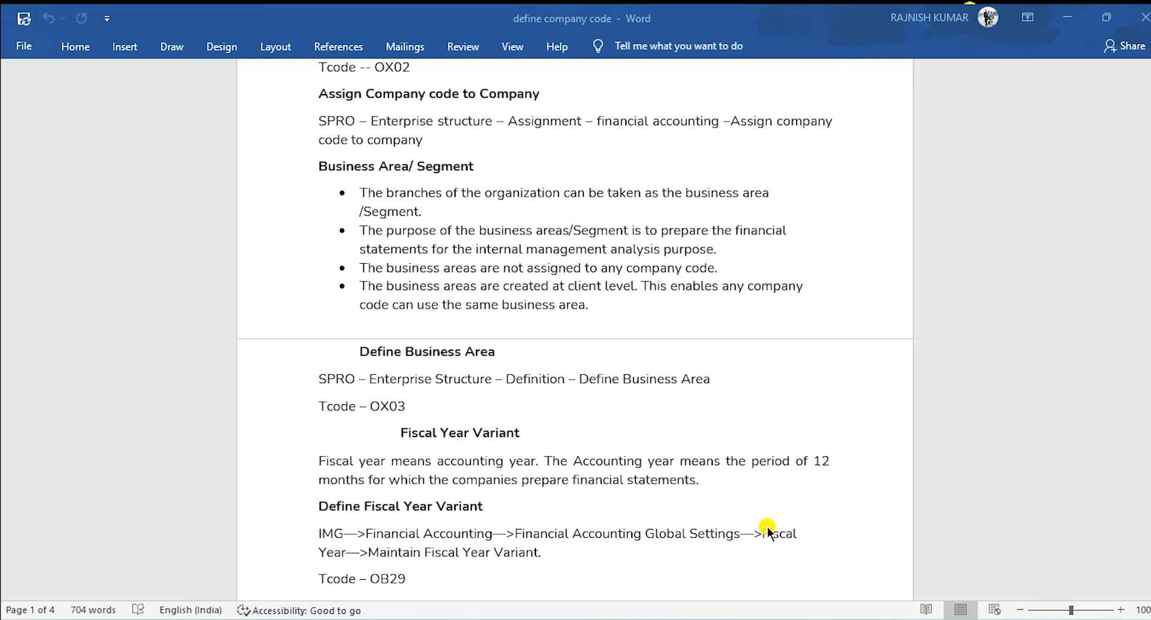
scroll(767, 527, up, 8)
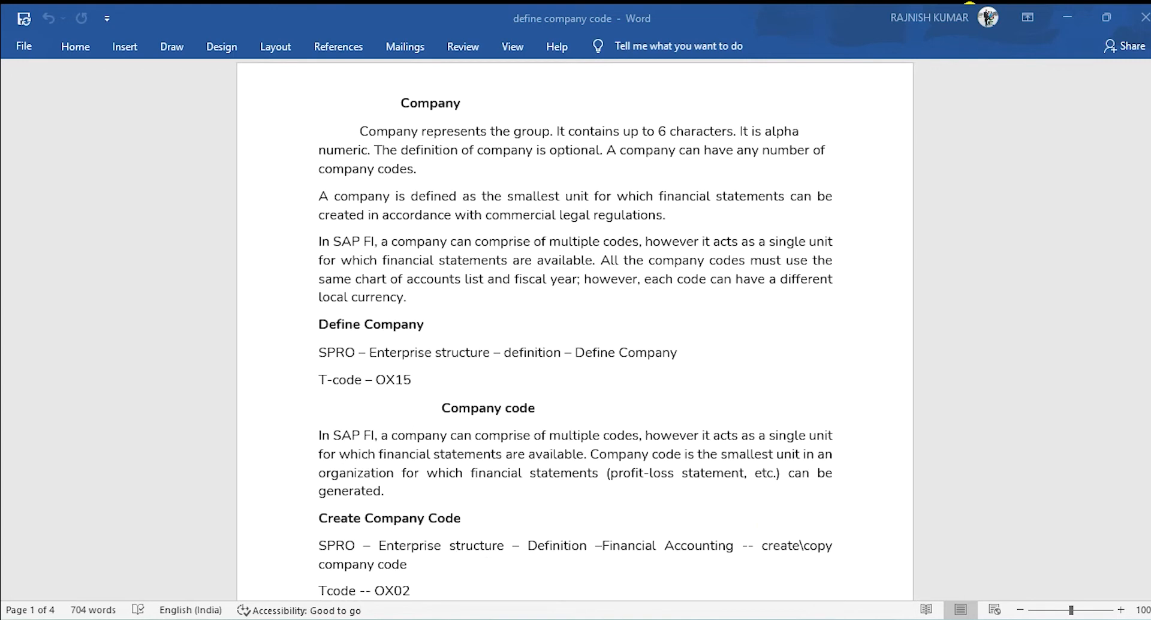
key(super)
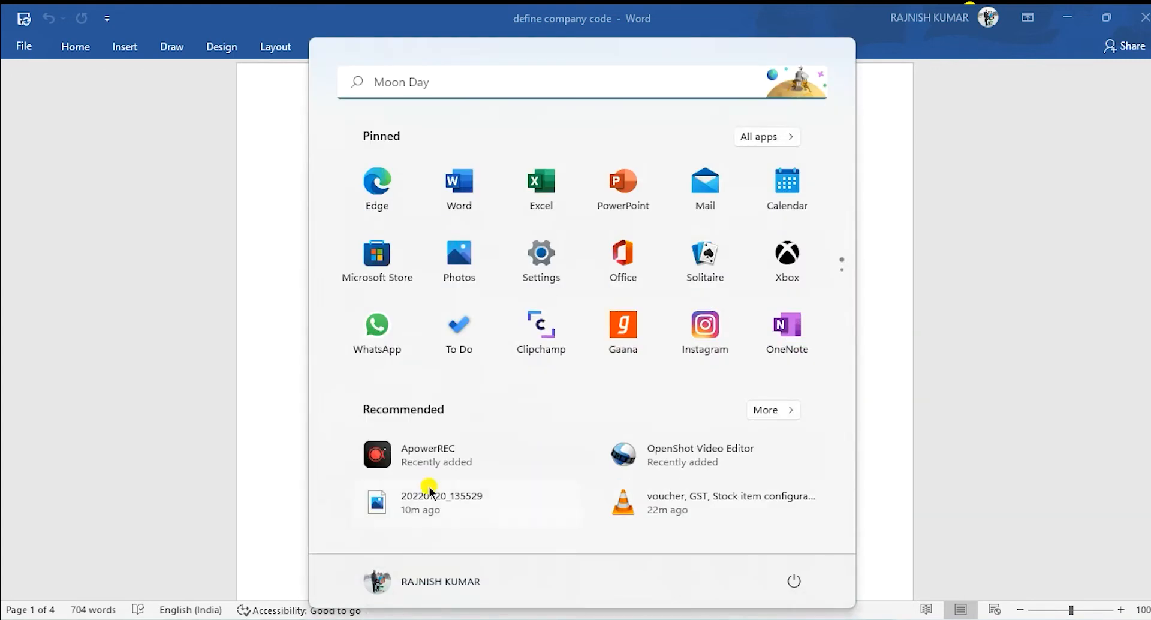
text(sap)
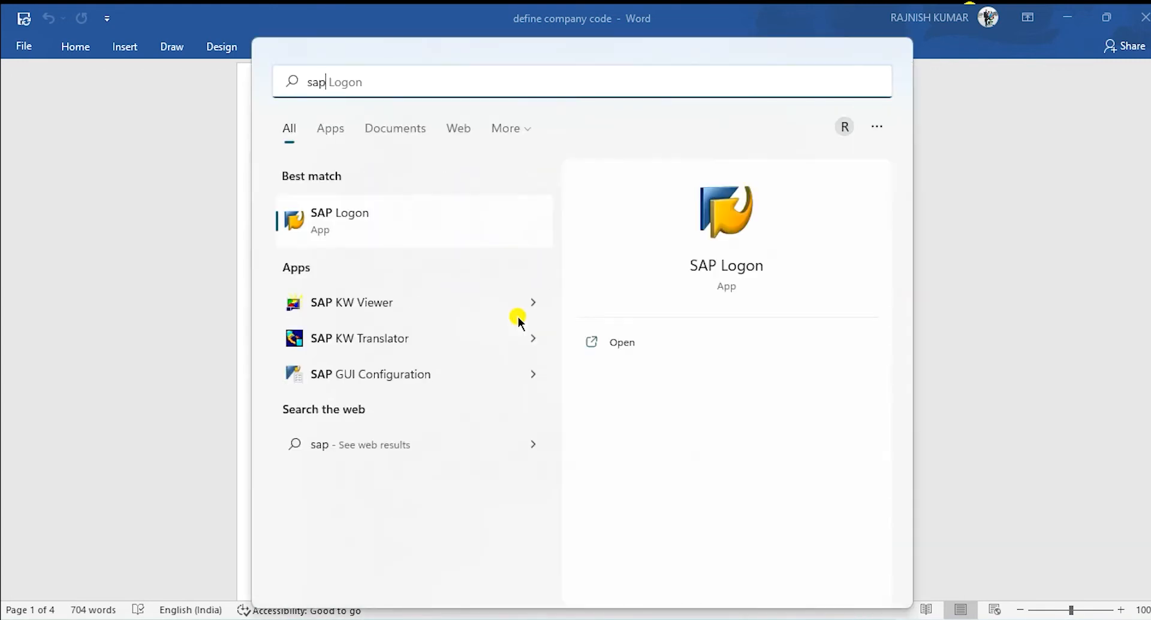
key(Return)
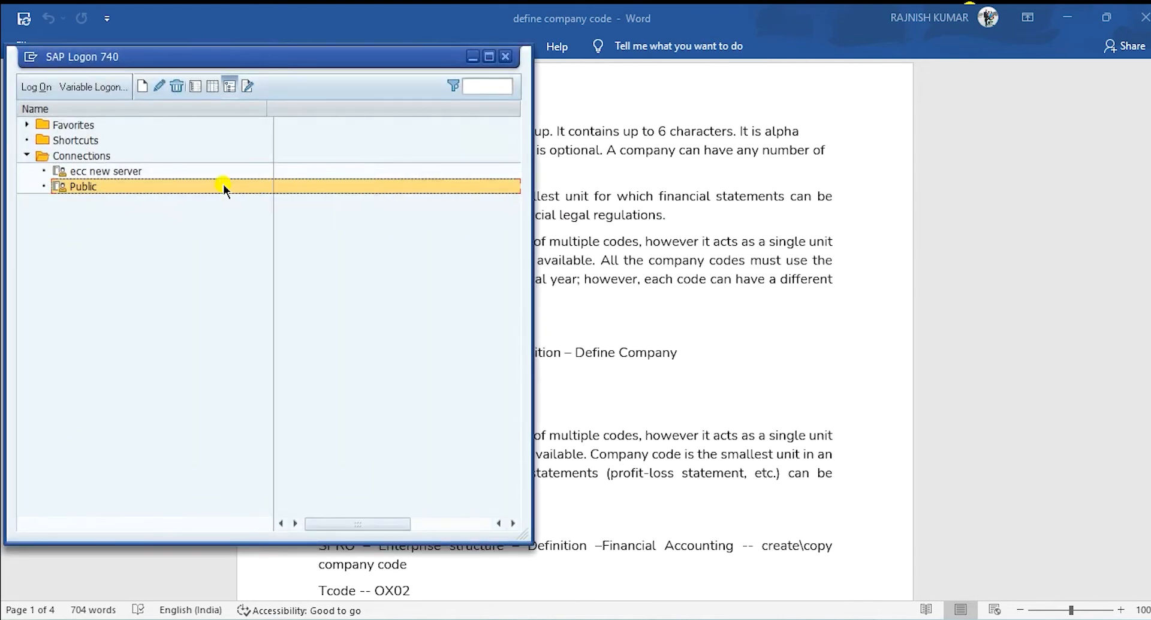
double_click(223, 185)
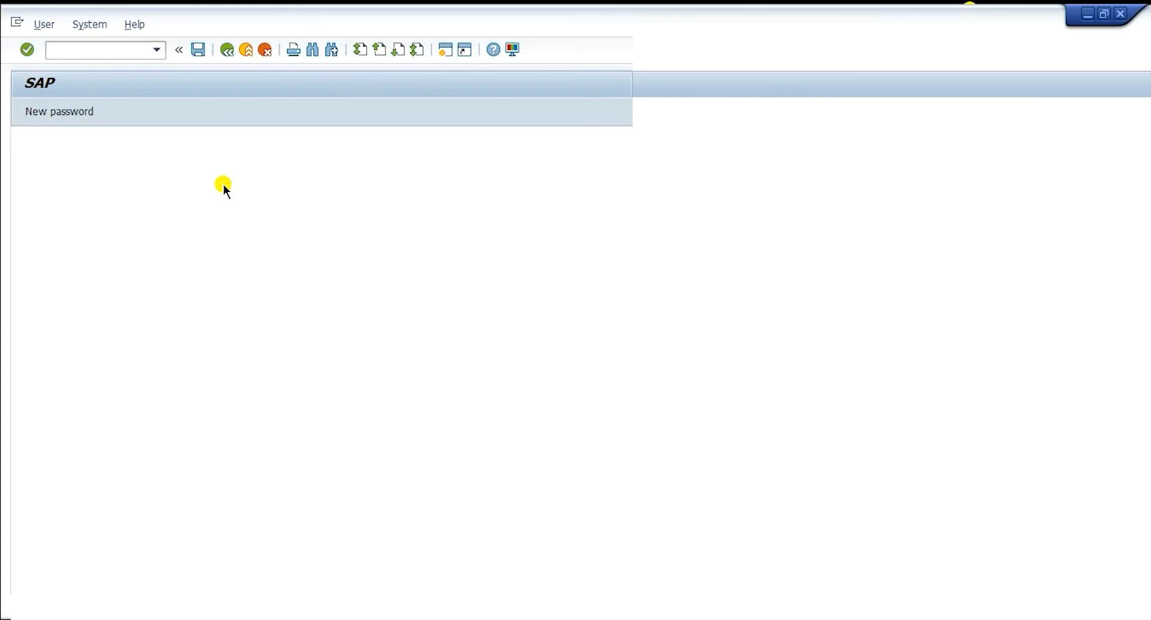
Step: Log on to the SAP system with the user ID and account password
text(STPL02)
key(Tab)
text(**********)
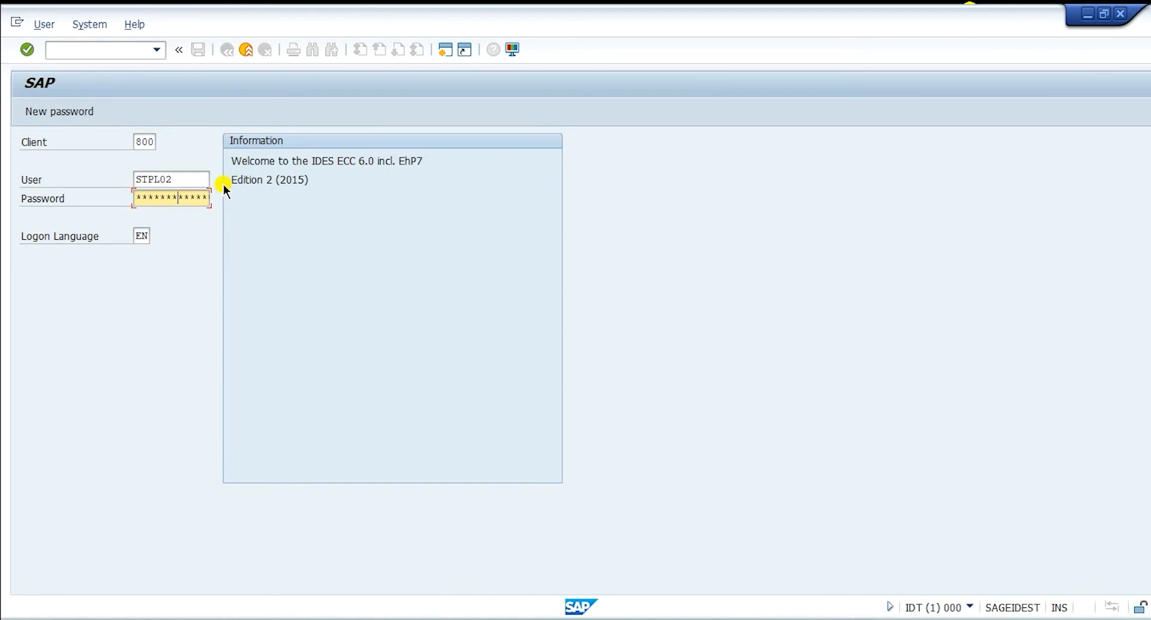
key(Return)
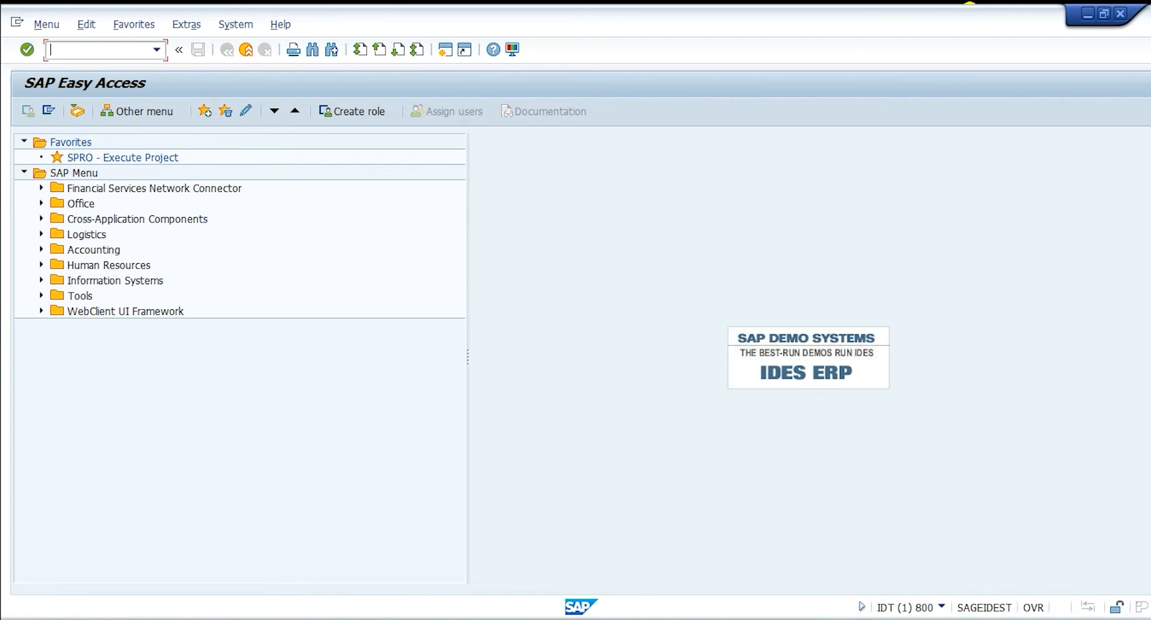
Step: Switch to the Word notes and review the sections on company, company code and business area
click(684, 619)
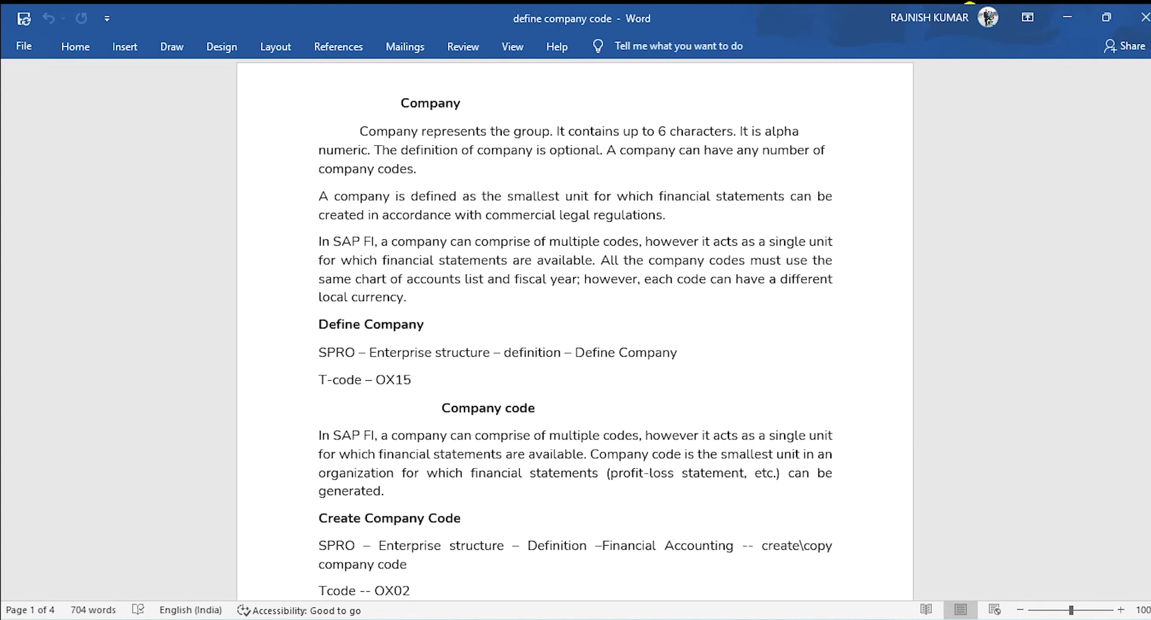
scroll(415, 501, down, 6)
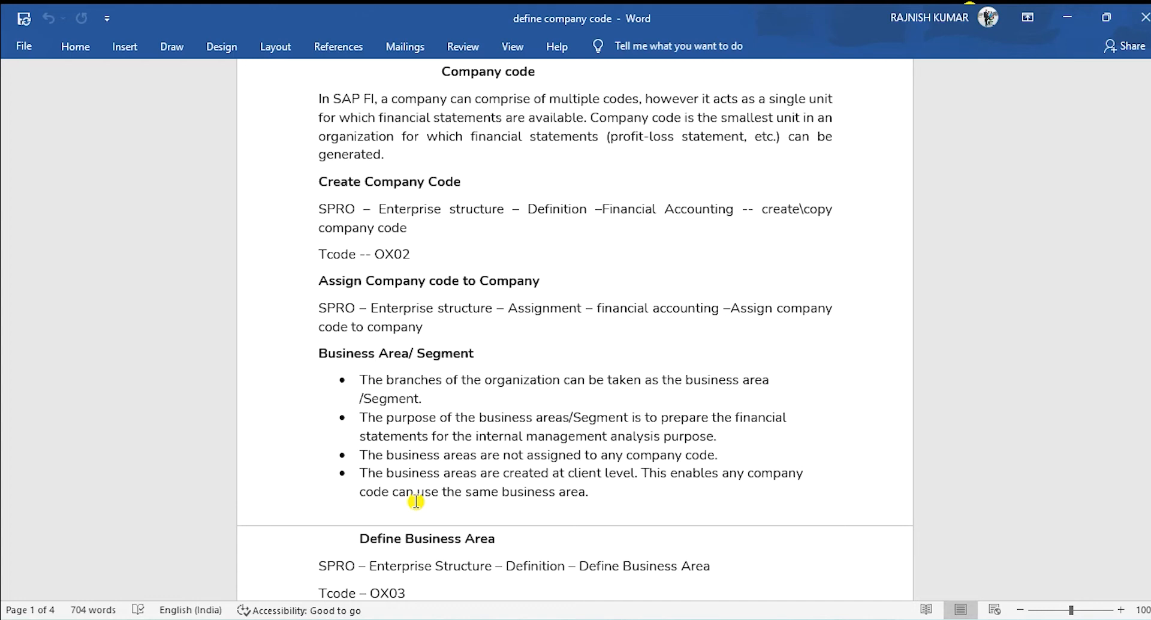
scroll(416, 502, down, 7)
scroll(416, 501, up, 10)
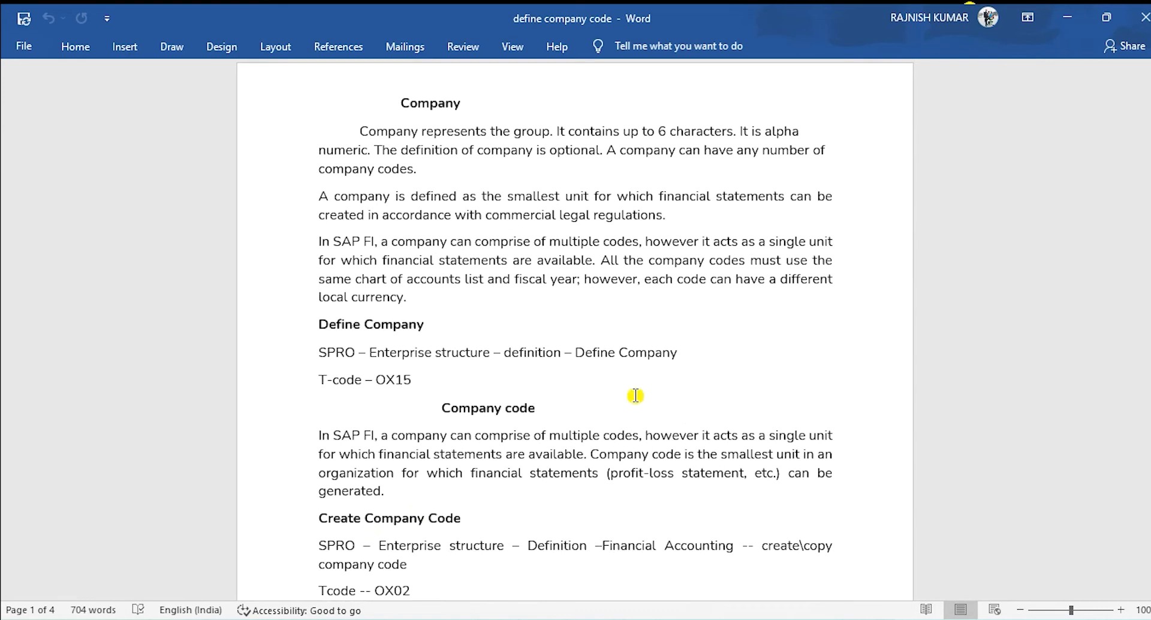
click(509, 316)
text(r)
key(BackSpace)
text(Radha)
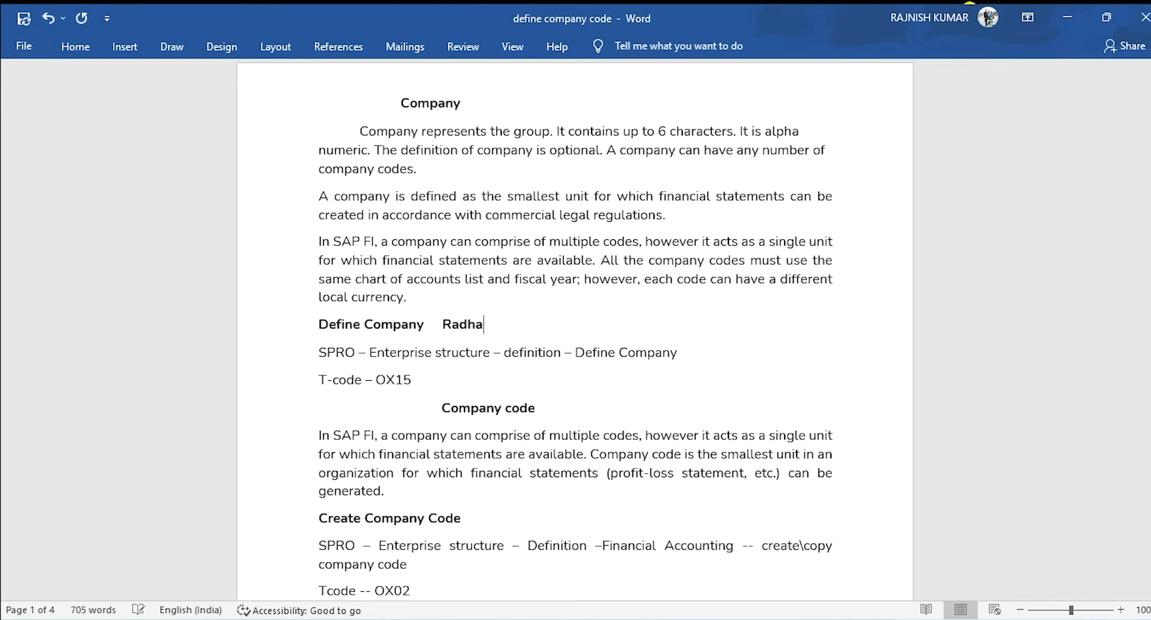
text( group of Company)
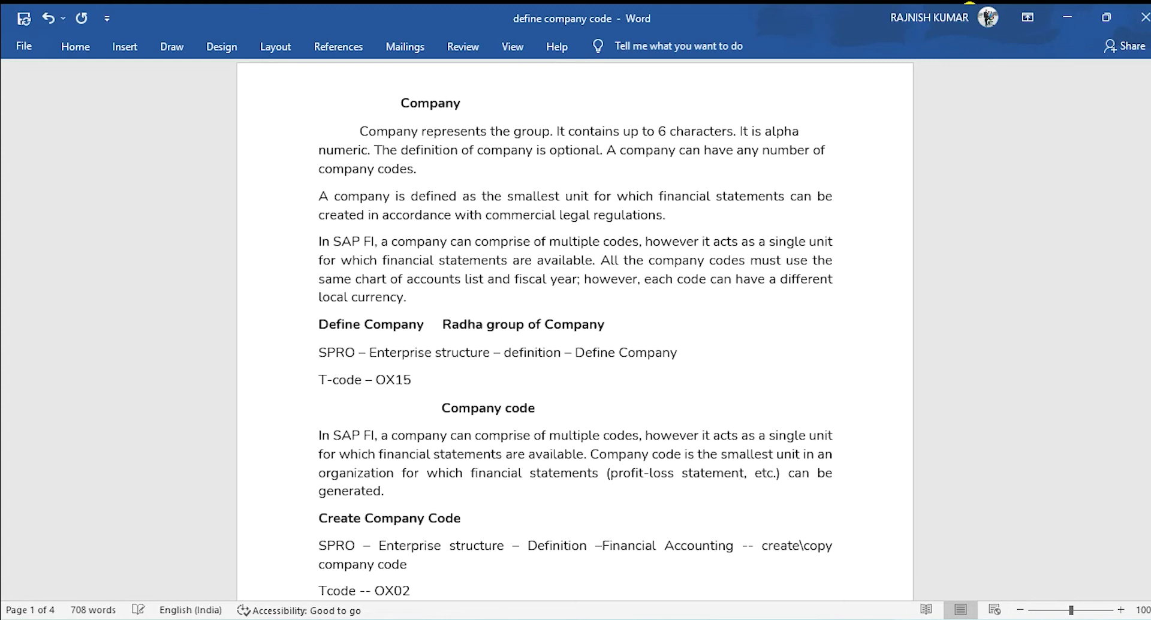
key(BackSpace)
key(BackSpace)
key(BackSpace)
key(BackSpace)
key(BackSpace)
key(BackSpace)
key(BackSpace)
key(BackSpace)
key(BackSpace)
key(BackSpace)
key(BackSpace)
key(BackSpace)
key(BackSpace)
key(BackSpace)
key(BackSpace)
key(BackSpace)
key(BackSpace)
key(BackSpace)
key(BackSpace)
key(BackSpace)
key(BackSpace)
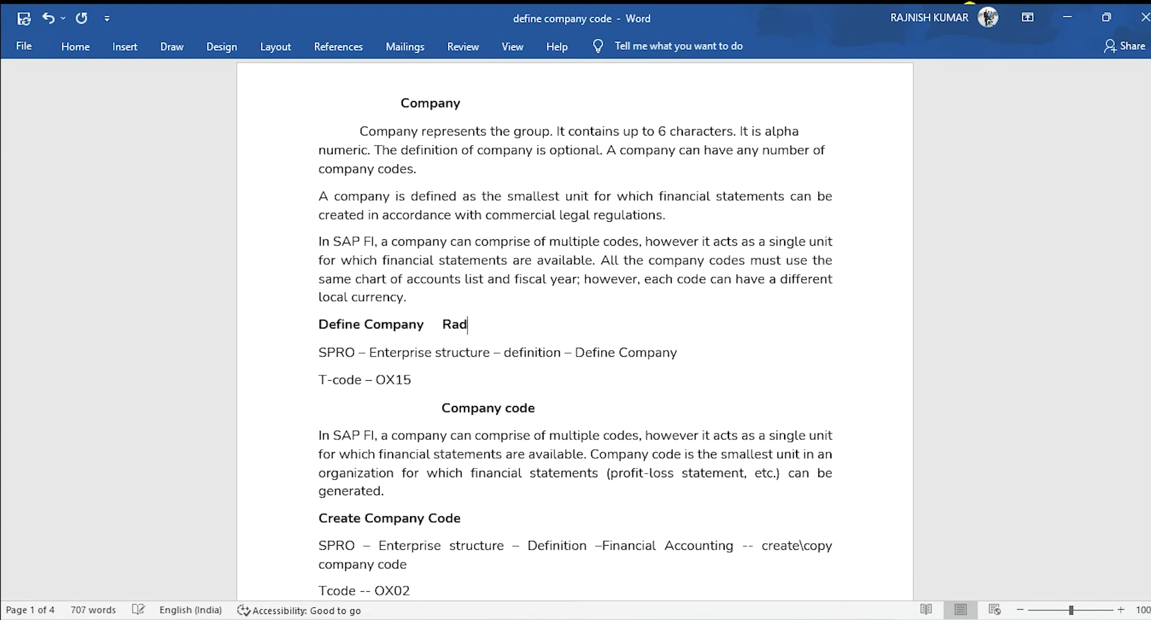
key(BackSpace)
Step: Write "Bharat power company ltd" beside the Define Company heading
text(Bharat poer)
key(BackSpace)
key(BackSpace)
text(wer)
text( ltd)
key(BackSpace)
key(BackSpace)
key(BackSpace)
text(company ltd)
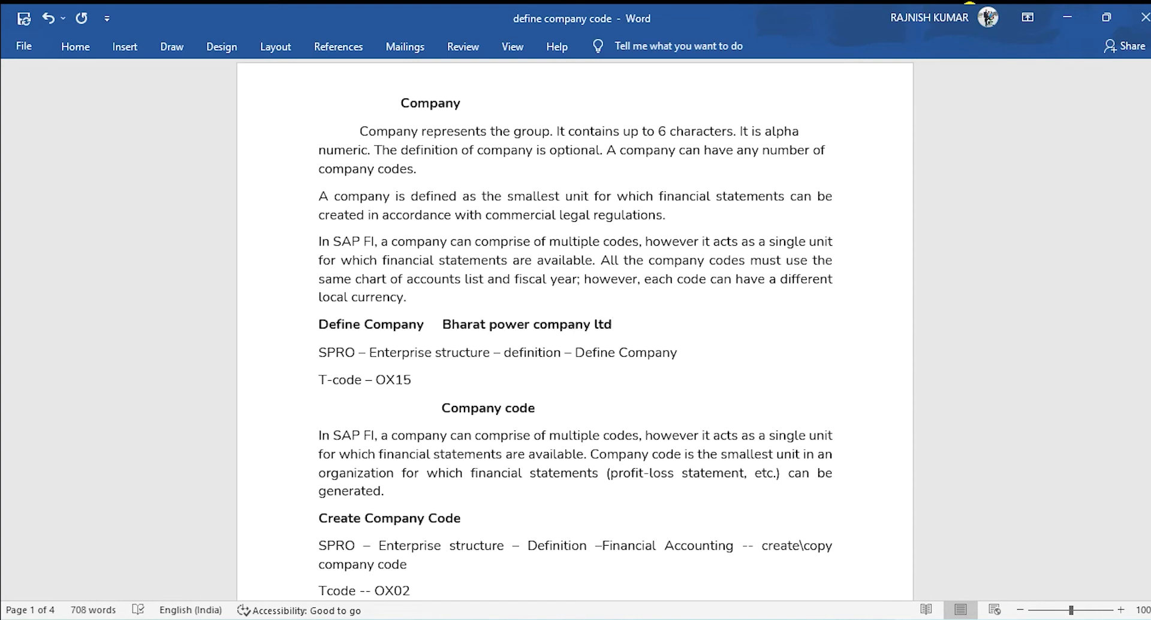
Step: Move "Bharat power company ltd" from the Define Company heading to the line of the Company code heading
drag(443, 329, 609, 329)
key(ctrl+c)
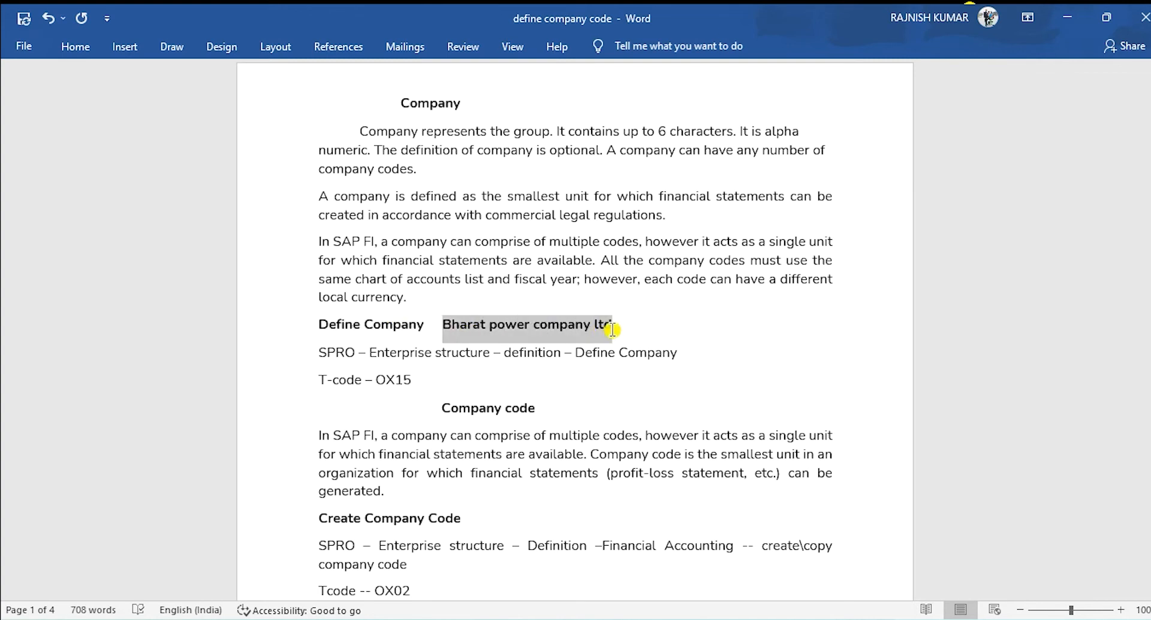
key(Delete)
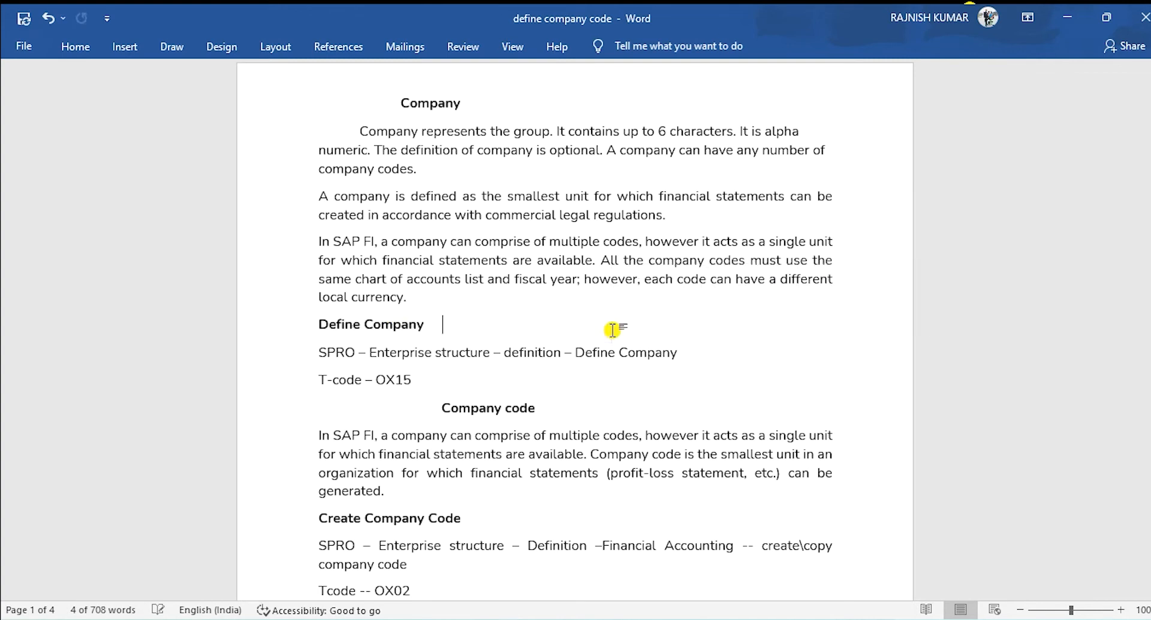
click(593, 407)
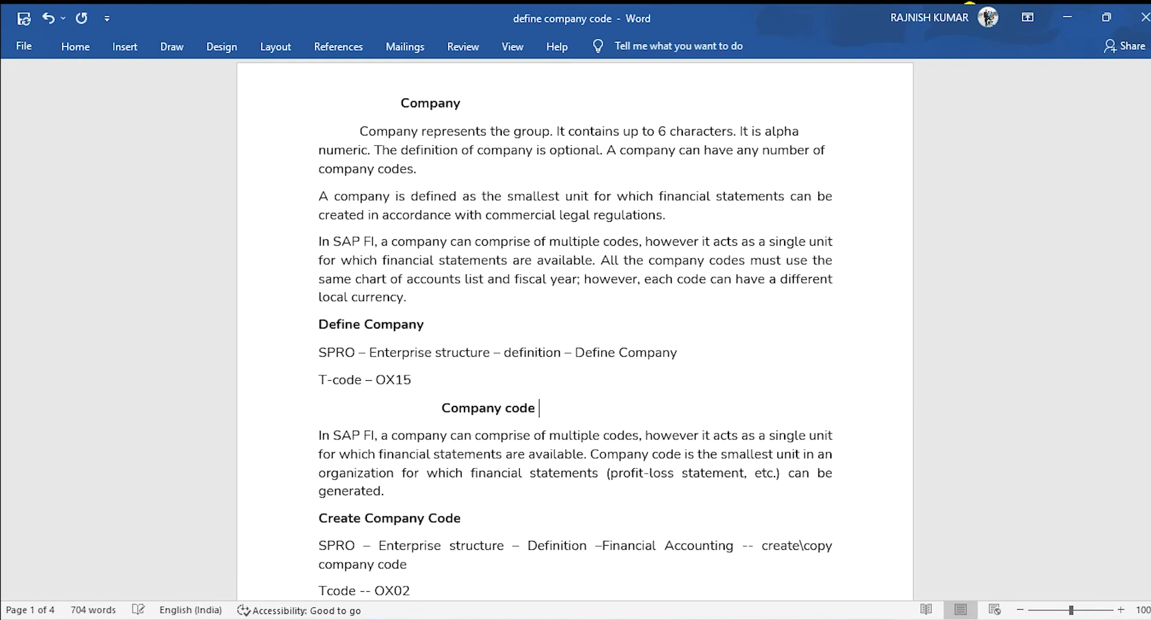
key(ctrl+v)
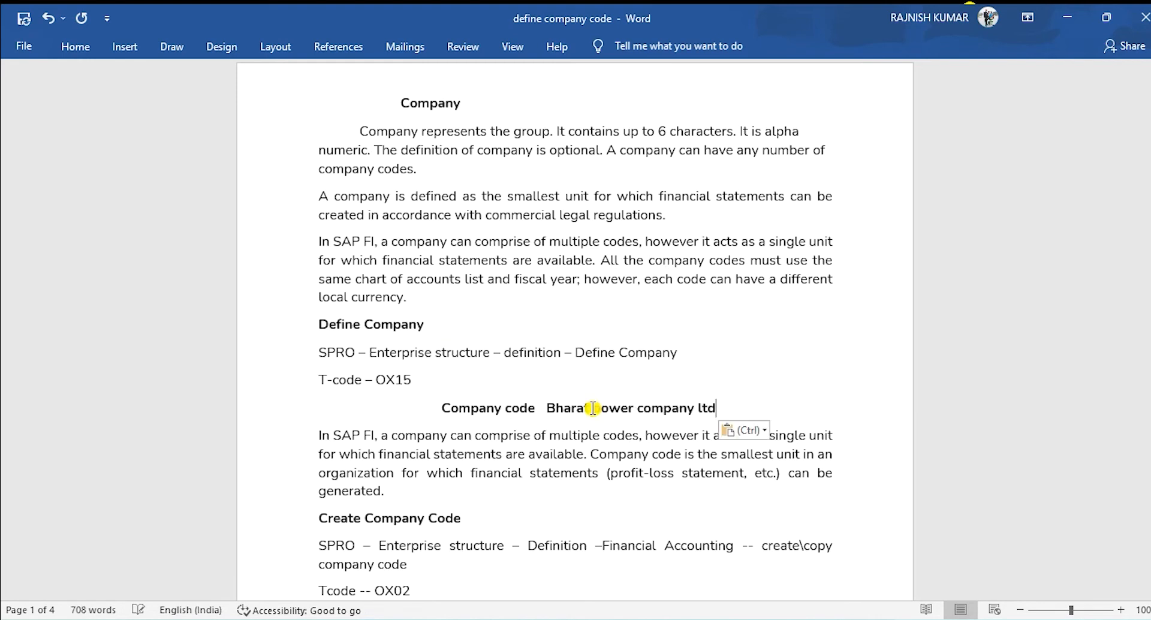
Step: Write "bhart group of companies" beside the Define Company heading, and switch back to SAP Easy Access
click(491, 320)
text(bhar)
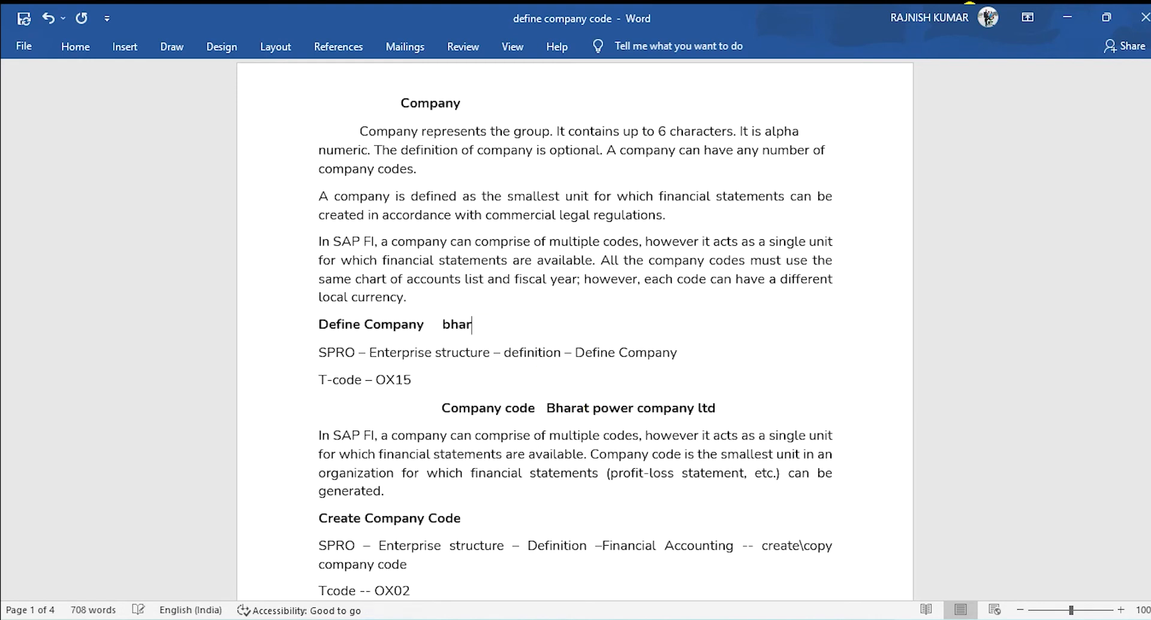
text(t group9 of)
key(BackSpace)
key(BackSpace)
key(BackSpace)
key(BackSpace)
text(of companu)
text(e)
key(BackSpace)
key(BackSpace)
text(ies)
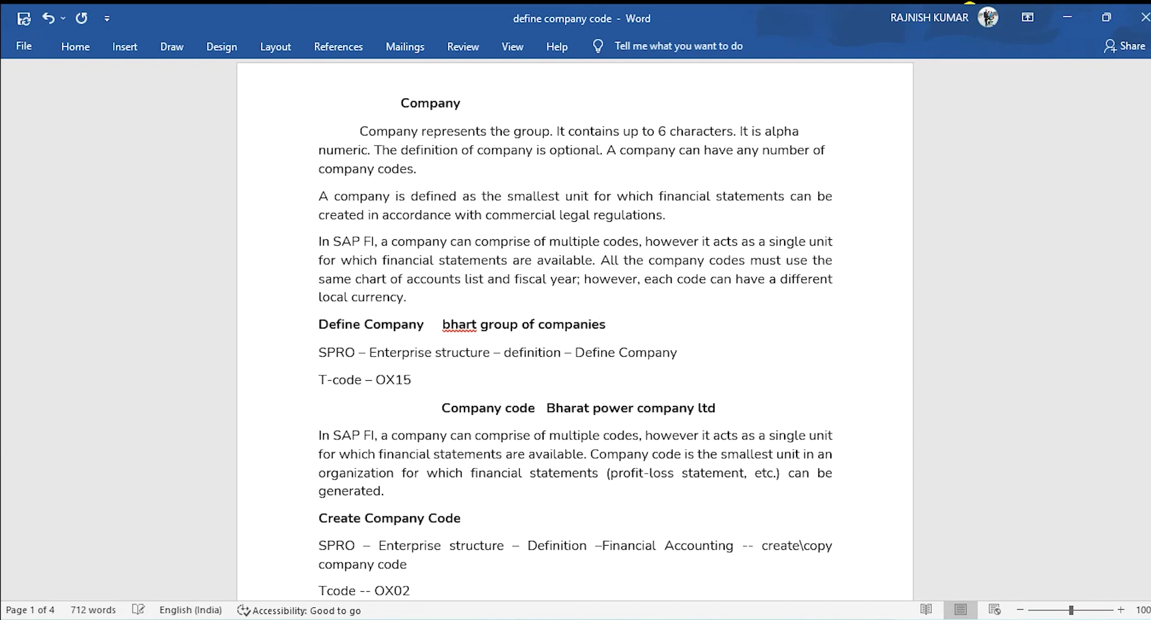
key(alt+Tab)
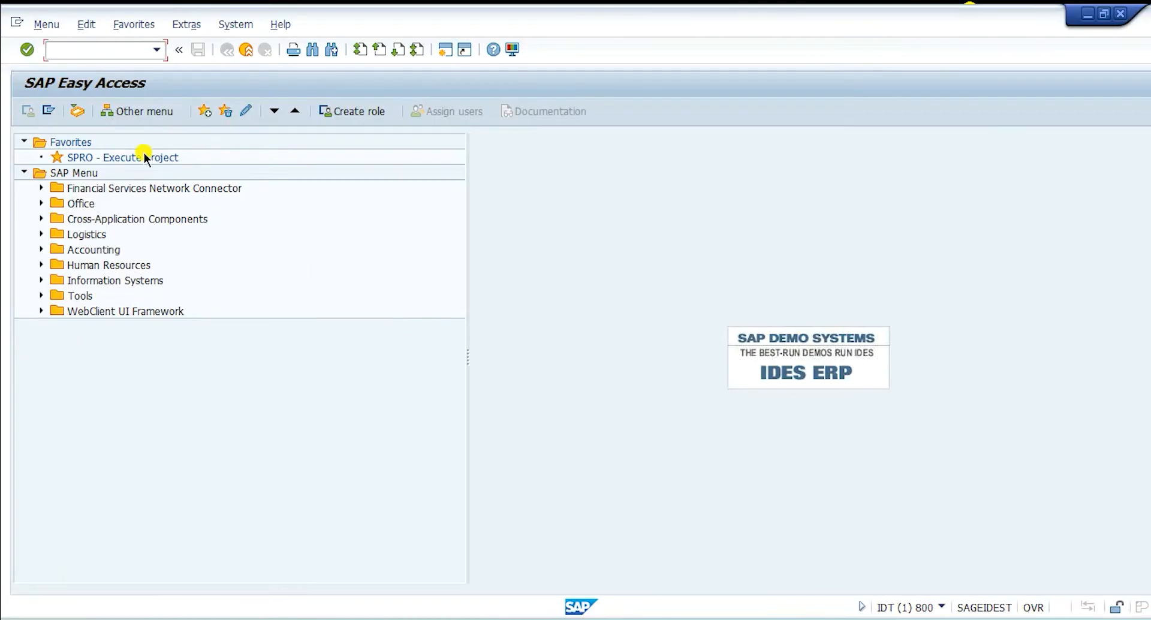
click(119, 49)
text(spro)
double_click(55, 49)
click(251, 202)
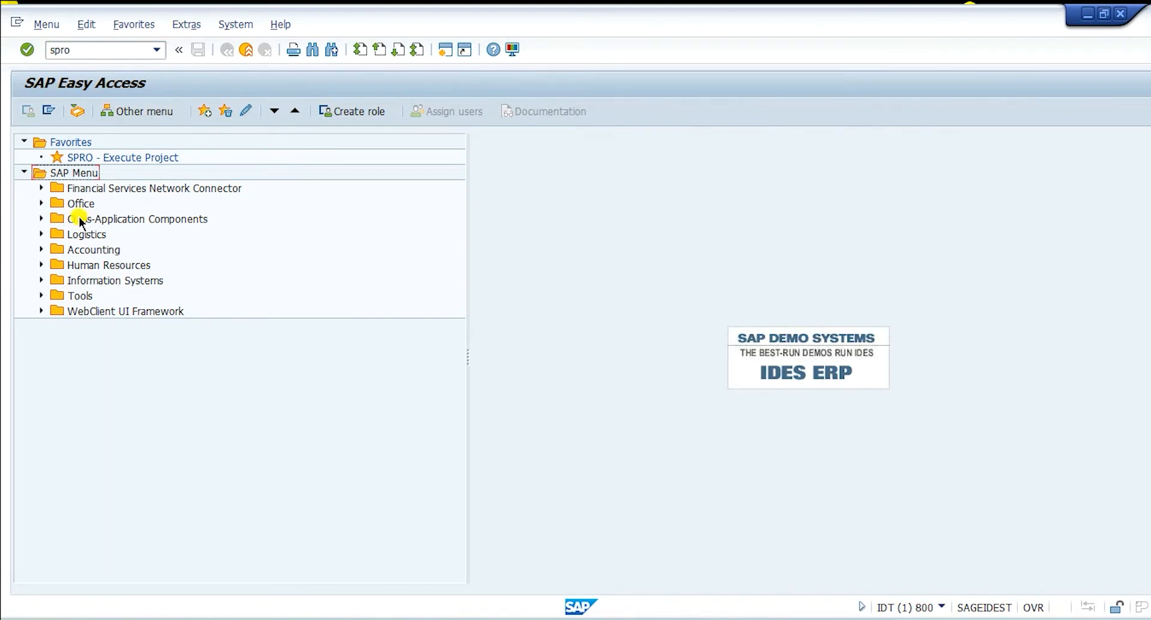
Step: Open SPRO - Execute Project from Tools, Customizing, IMG in the SAP Menu tree
click(41, 295)
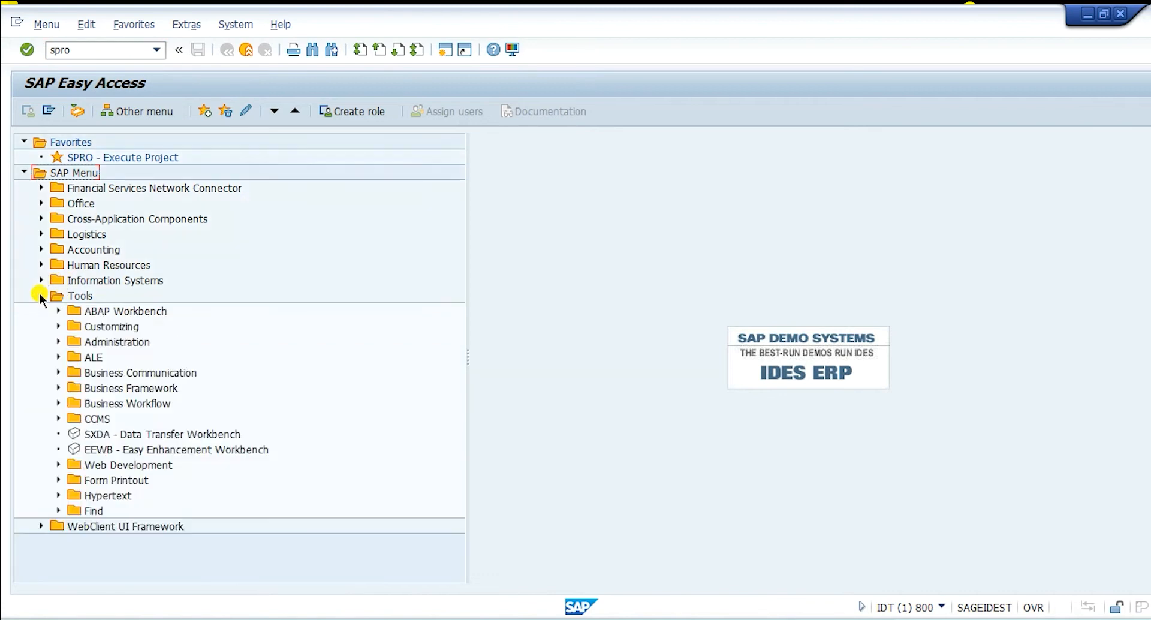
click(59, 326)
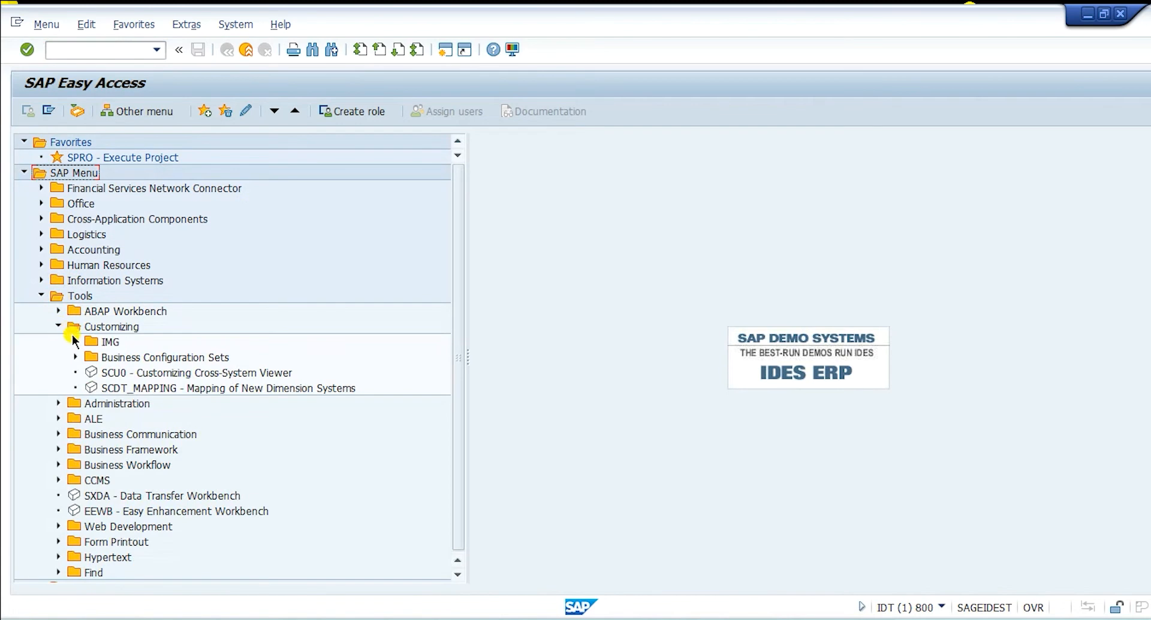
click(76, 346)
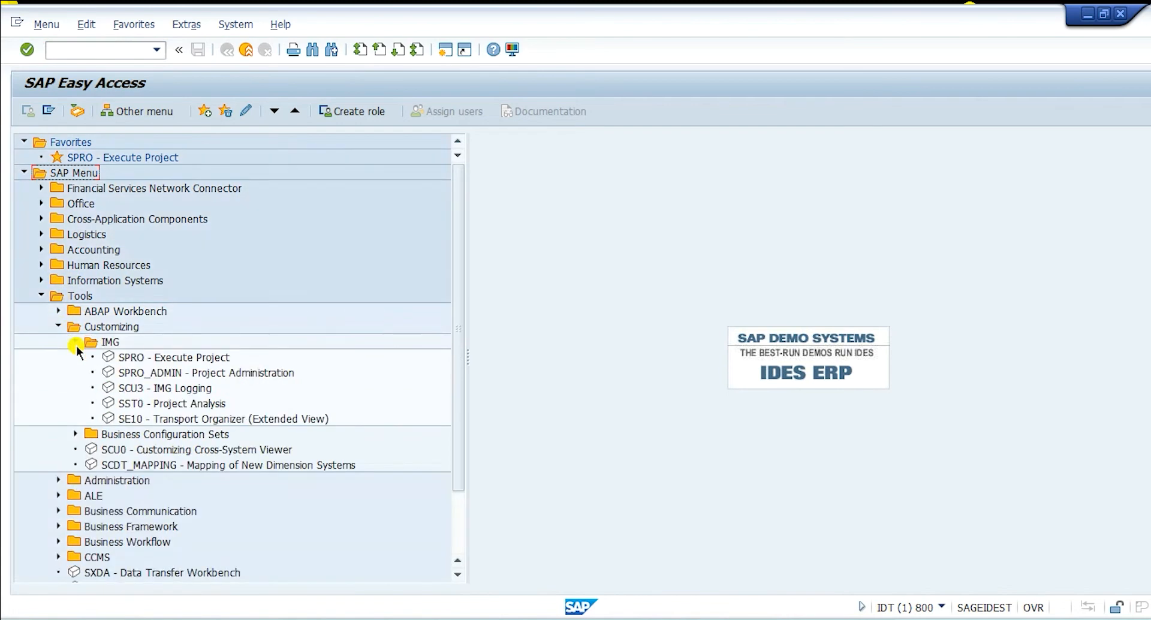
click(150, 365)
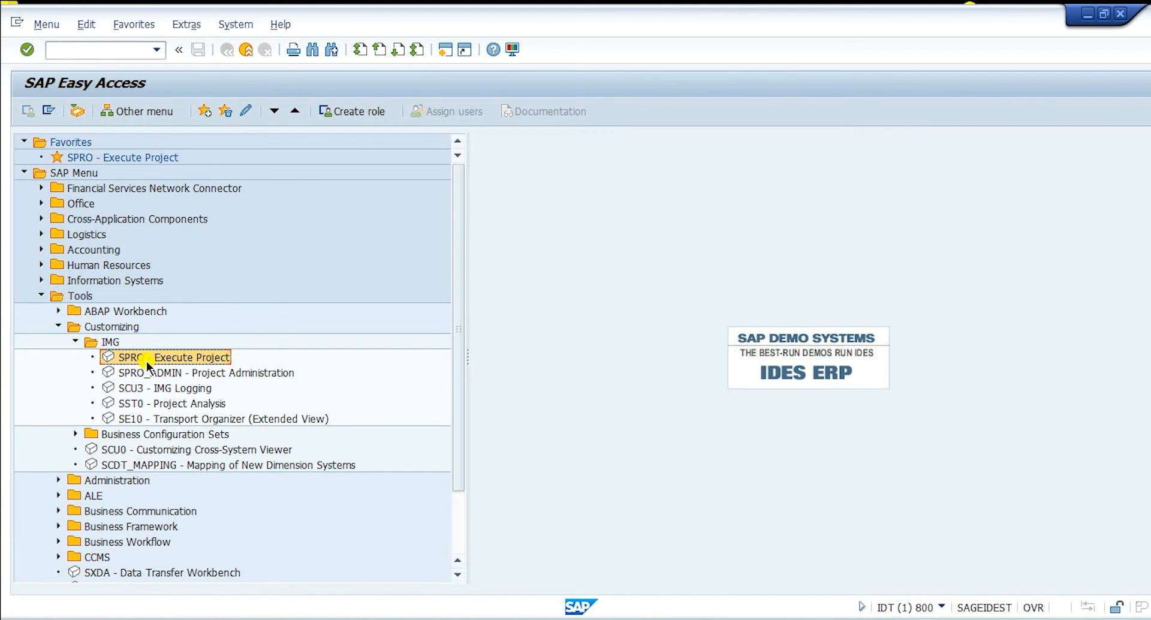
double_click(149, 363)
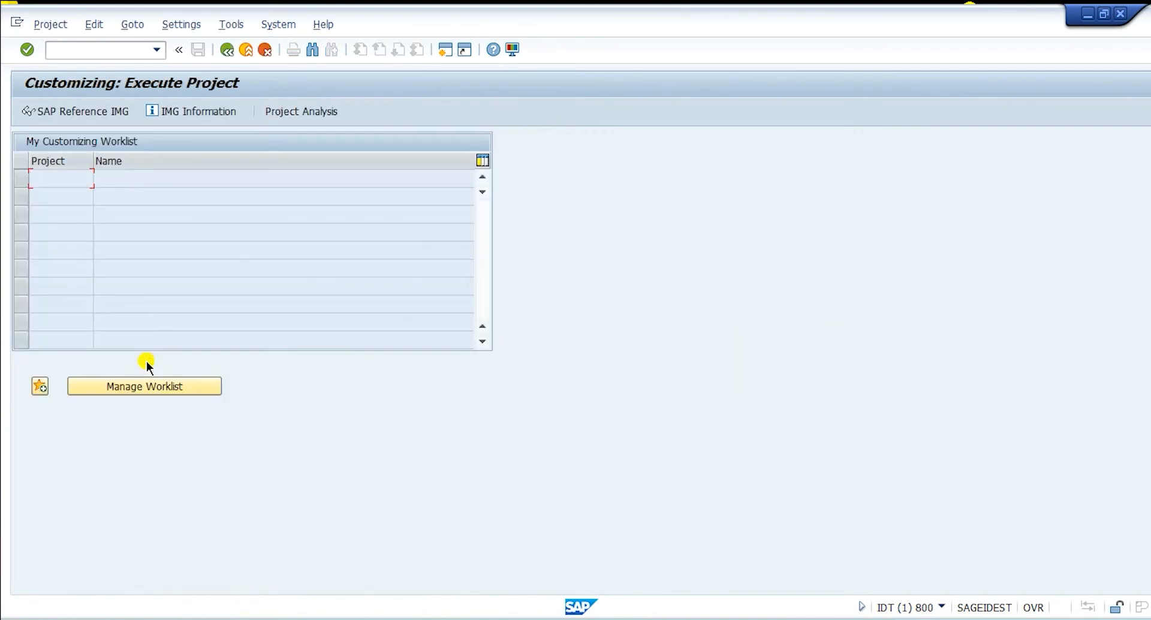
Step: Display the SAP Reference IMG and expand Enterprise Structure, Definition, Financial Accounting
click(118, 113)
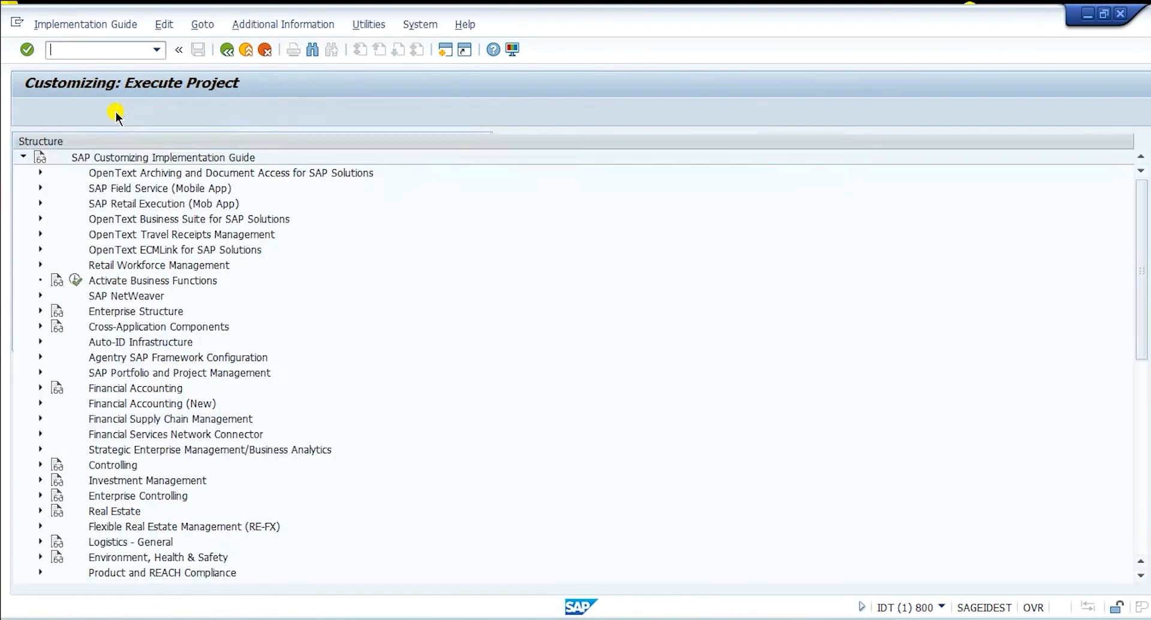
click(42, 312)
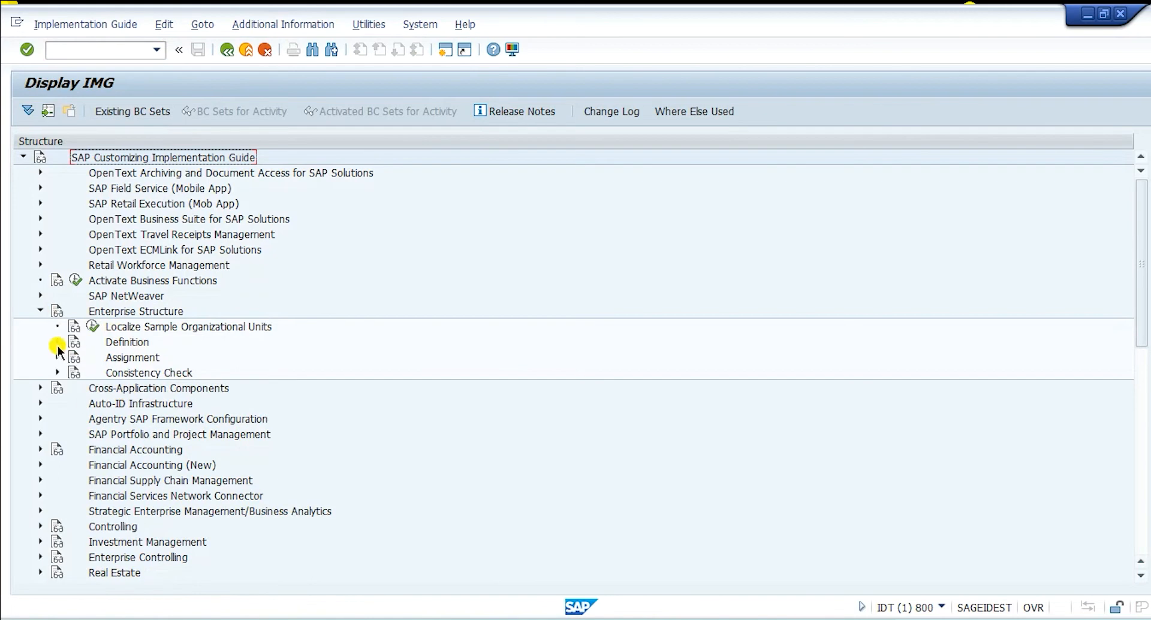
click(54, 343)
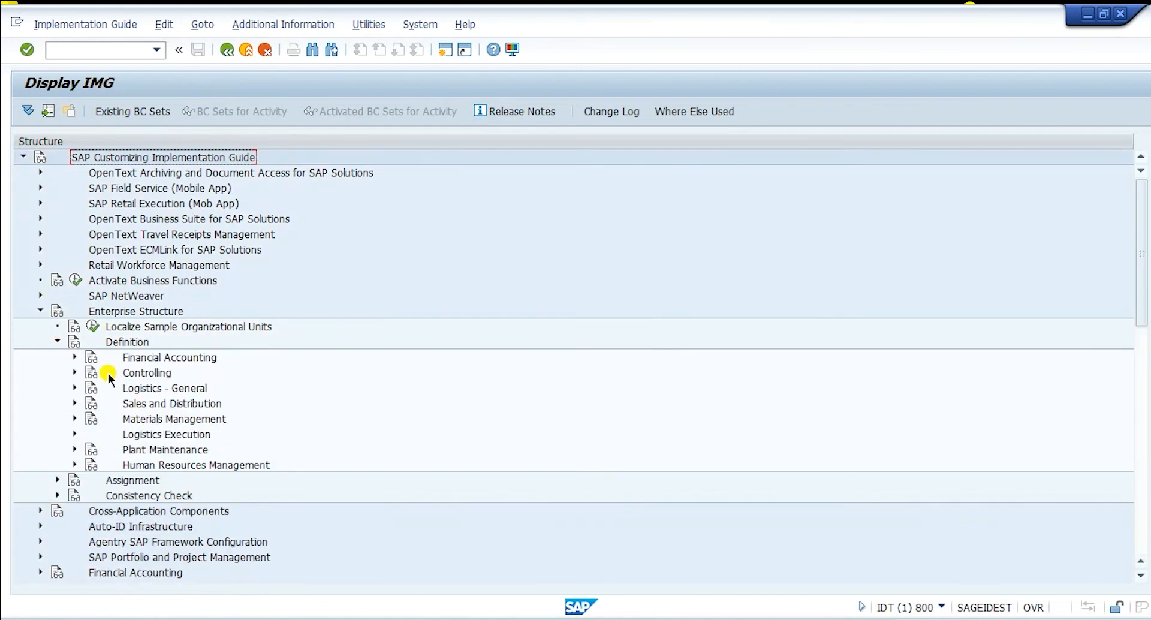
click(75, 358)
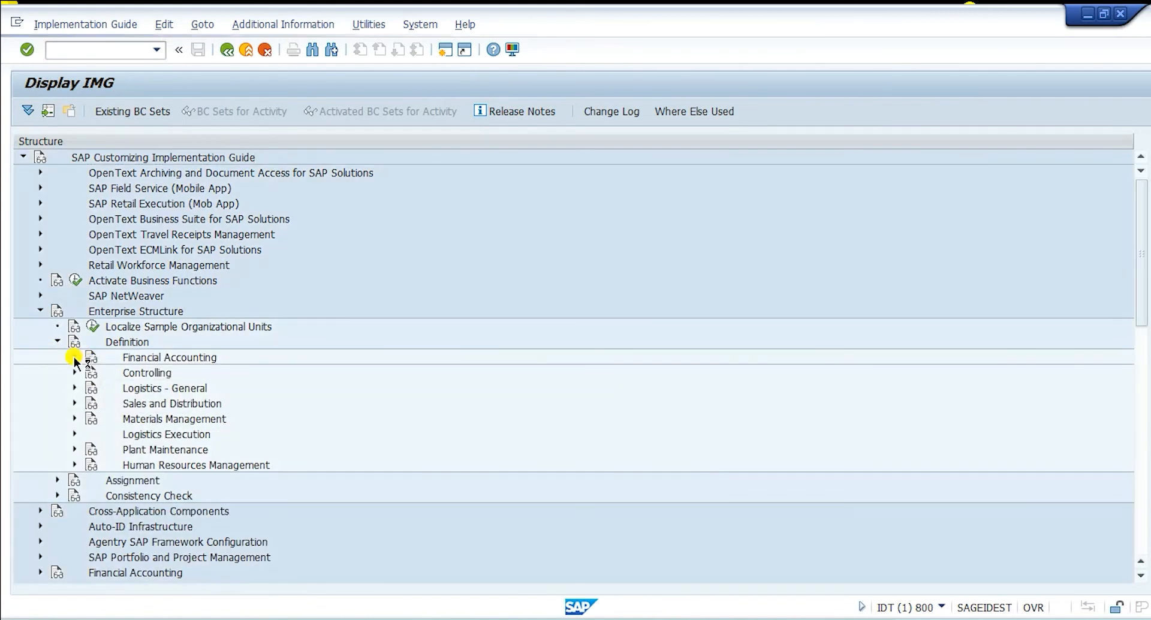
Step: Execute the Define Company activity under Financial Accounting and start a new company entry
click(126, 372)
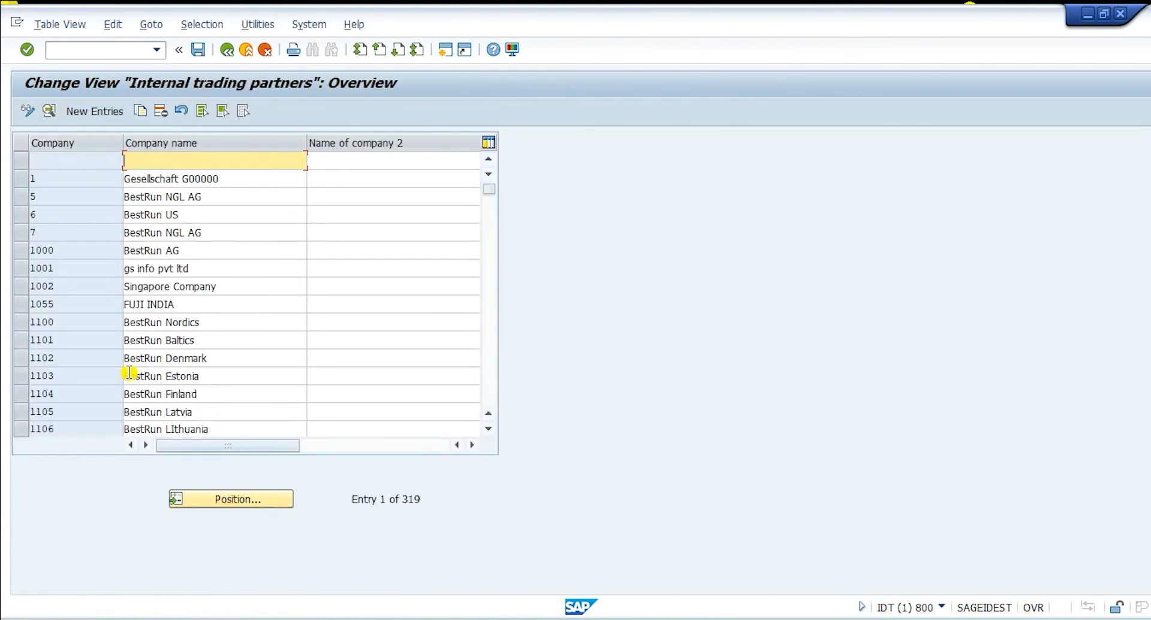
click(78, 111)
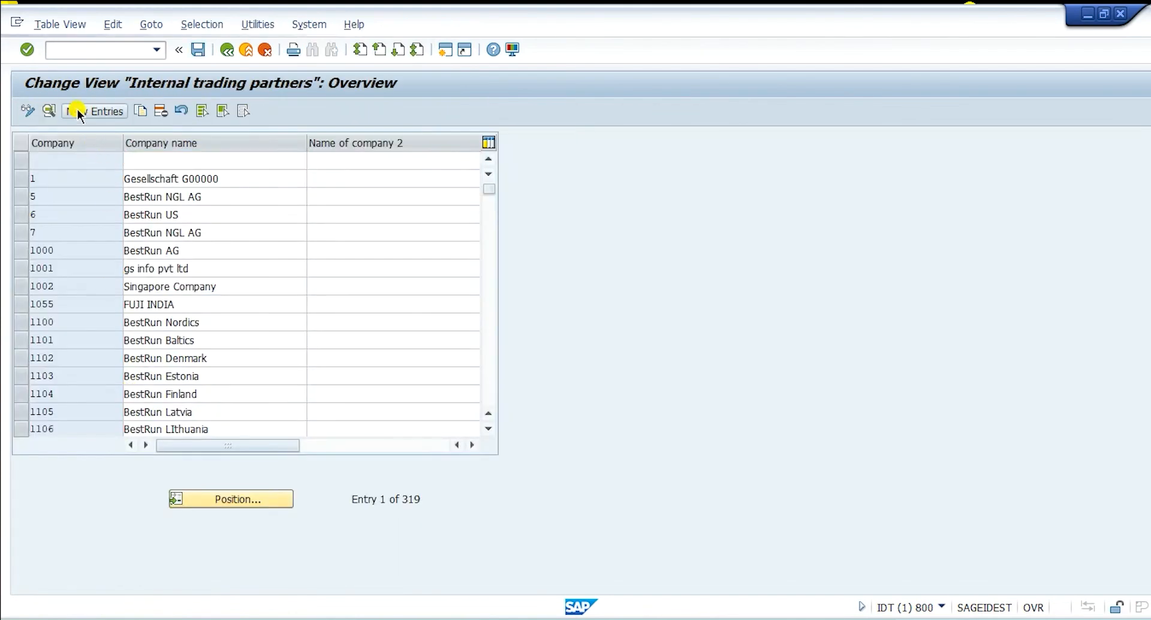
click(71, 111)
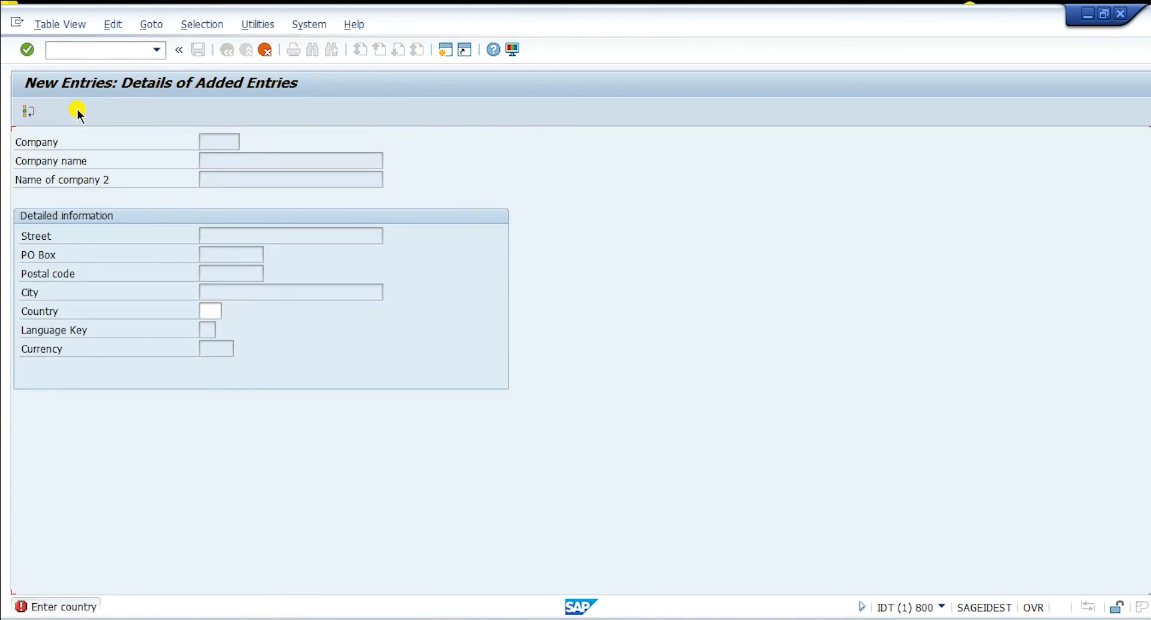
Step: Set the new entry's country to IN and its company key to BHGRP
text(in)
key(Return)
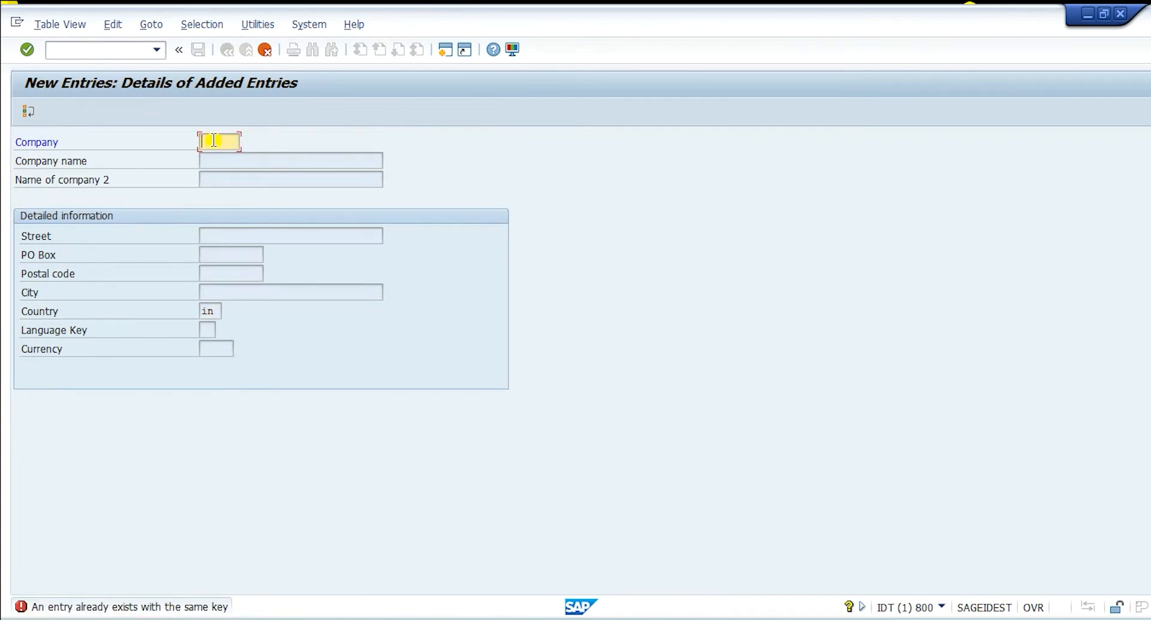
text(bcorp)
key(Return)
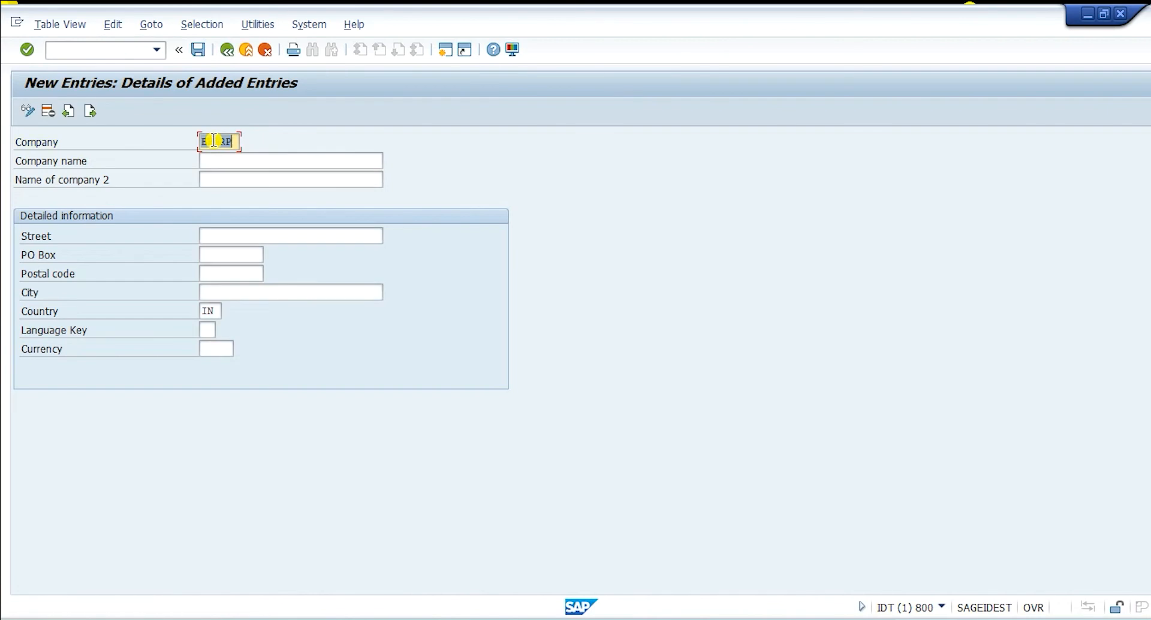
Step: Enter "Bharat group of companies" as the company name and copy it into Name of company 2
click(266, 155)
text(Bharat g)
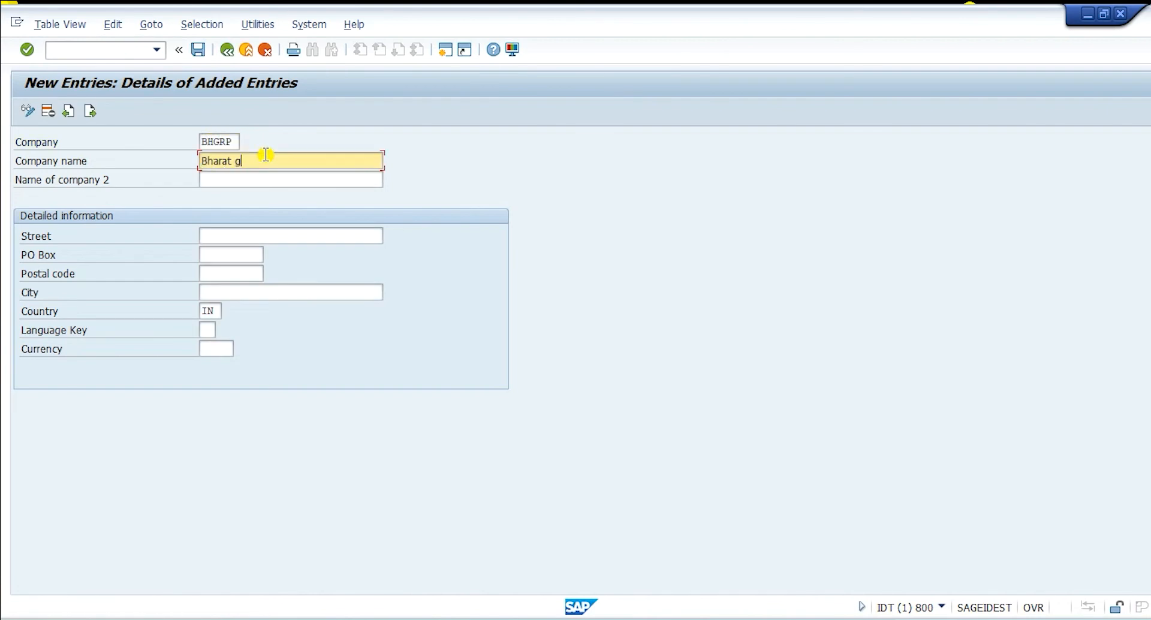
text(roup of companies)
key(Tab)
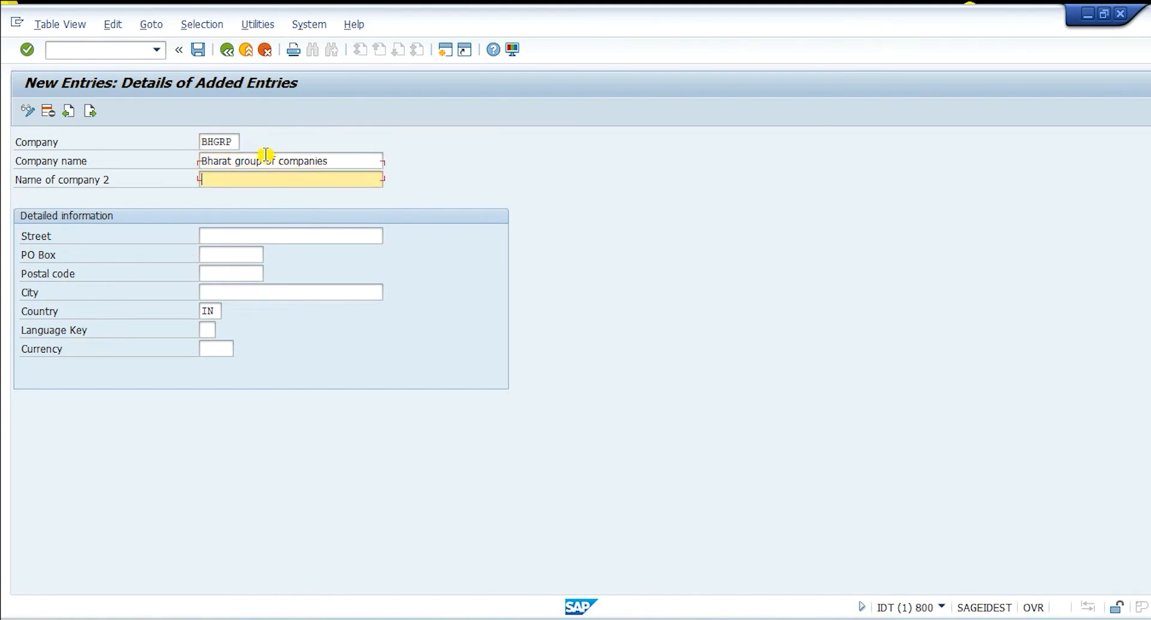
key(shift+Tab)
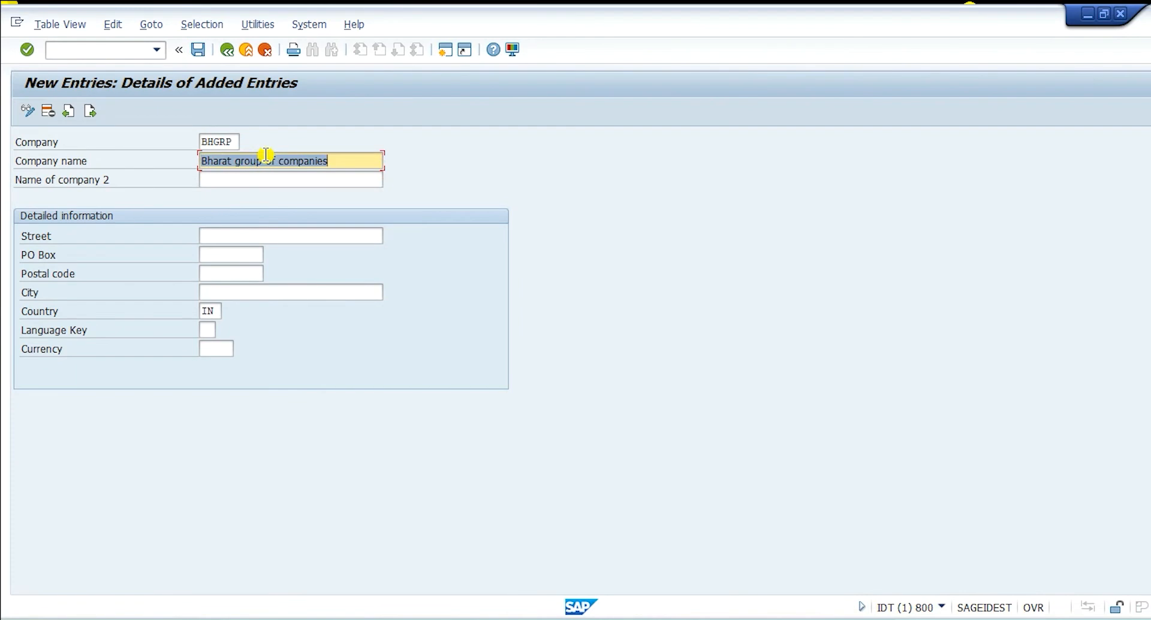
key(ctrl+c)
key(Tab)
key(ctrl+v)
key(Tab)
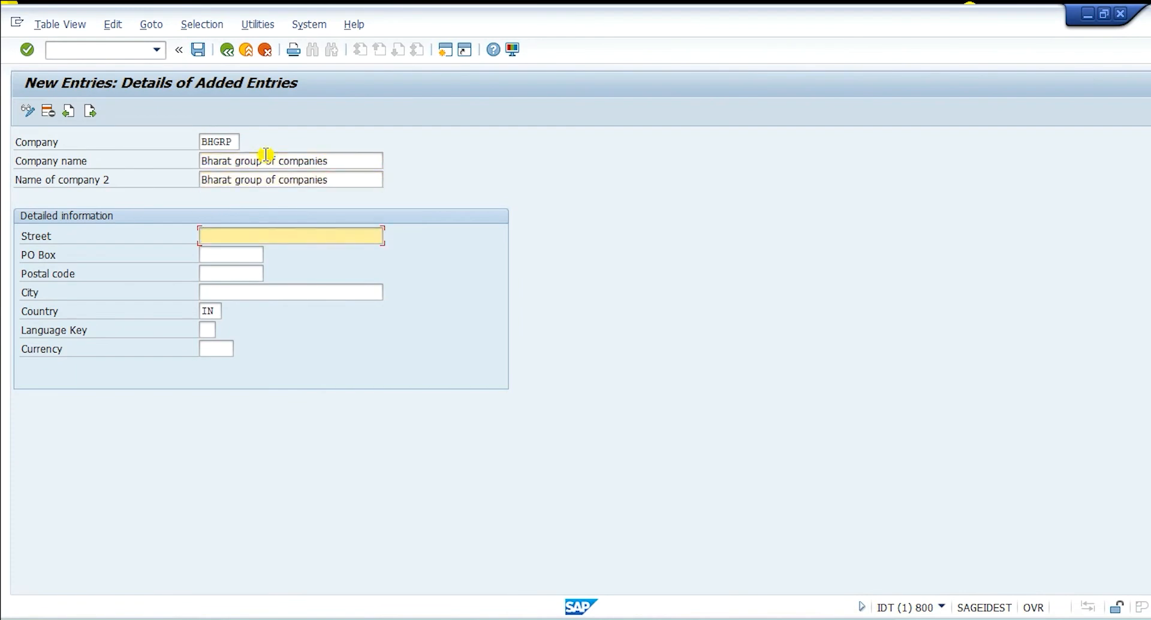
Step: Enter "new delhi" as the company's street and city, and fill in its PO Box number
text(new delhi)
key(Tab)
text(11011)
key(Tab)
key(shift+Tab)
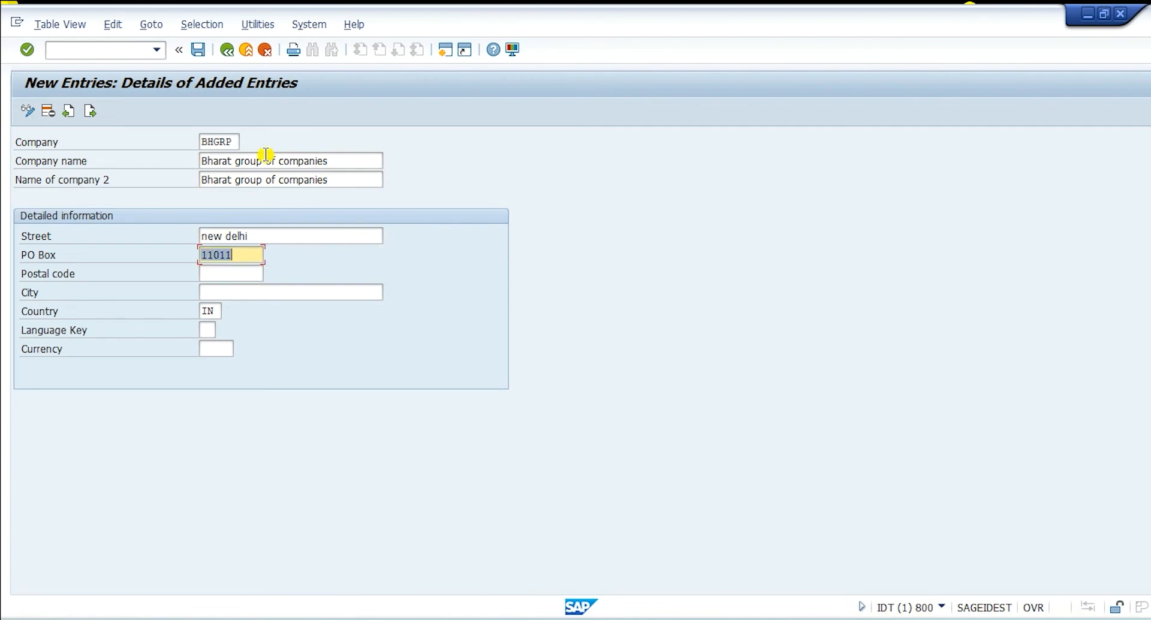
text(110011)
key(Tab)
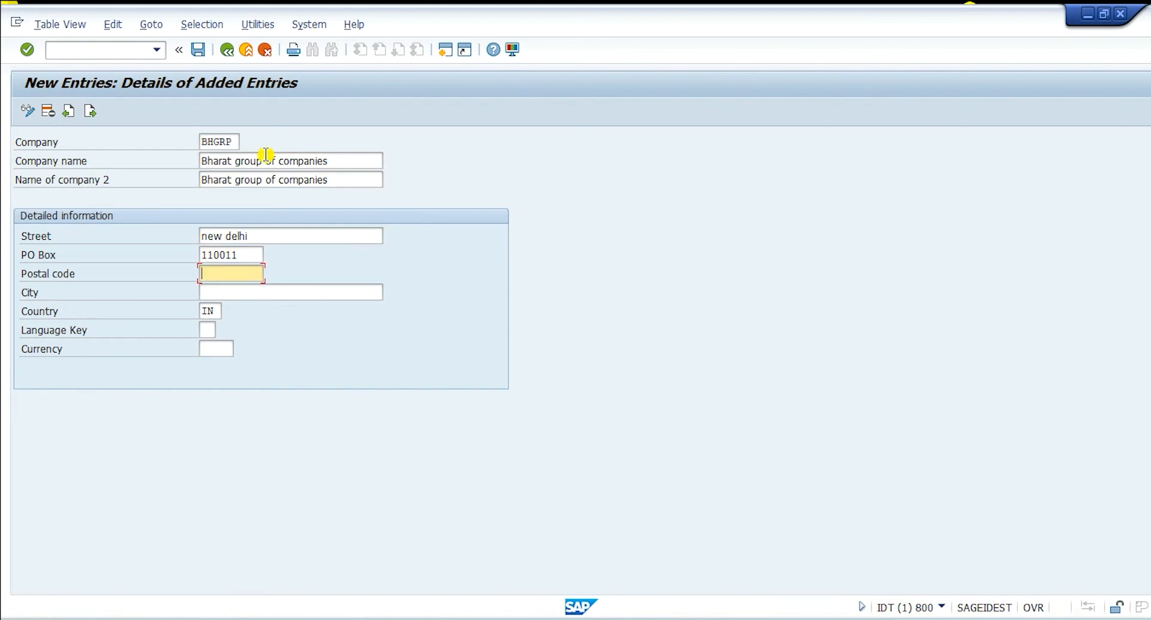
key(Tab)
key(super)
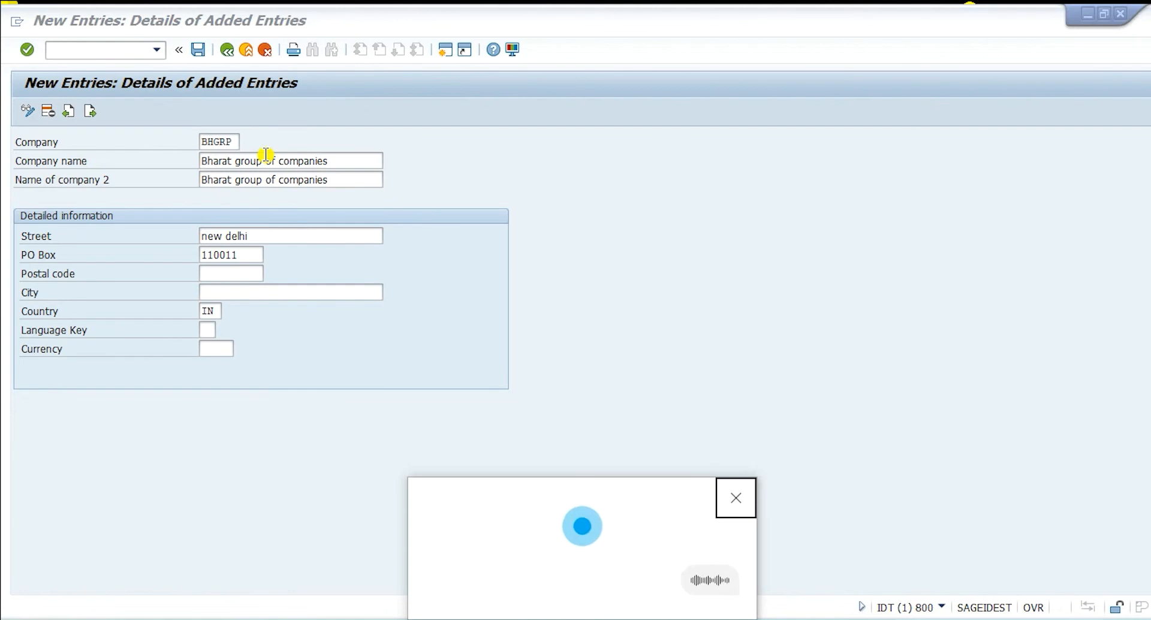
click(722, 499)
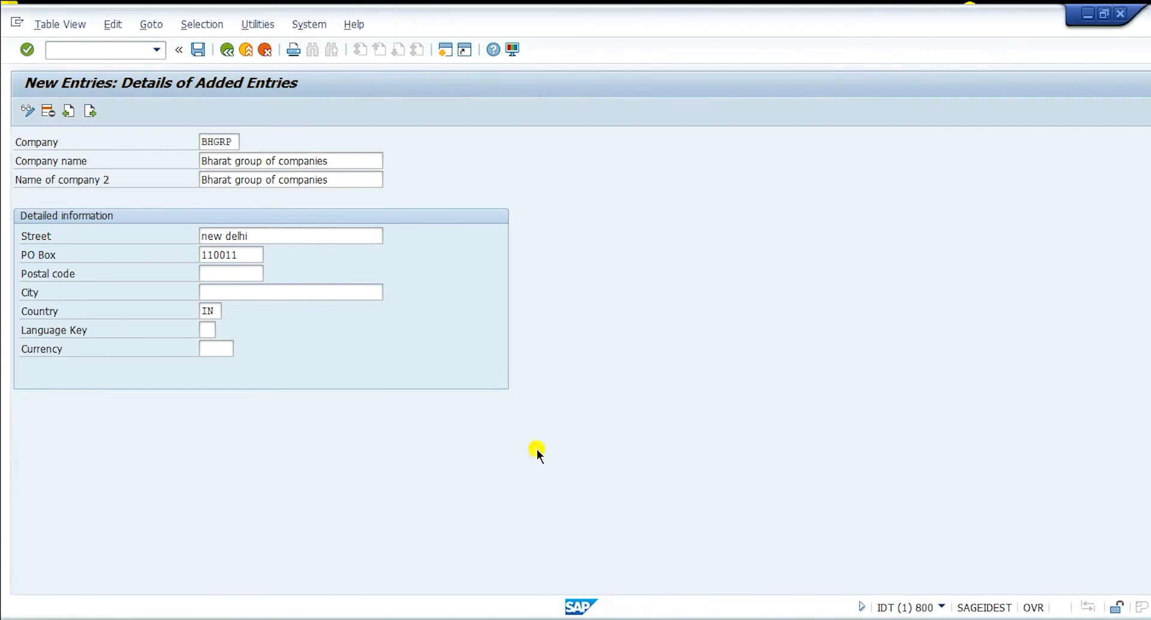
text(new delhi)
key(Tab)
key(Tab)
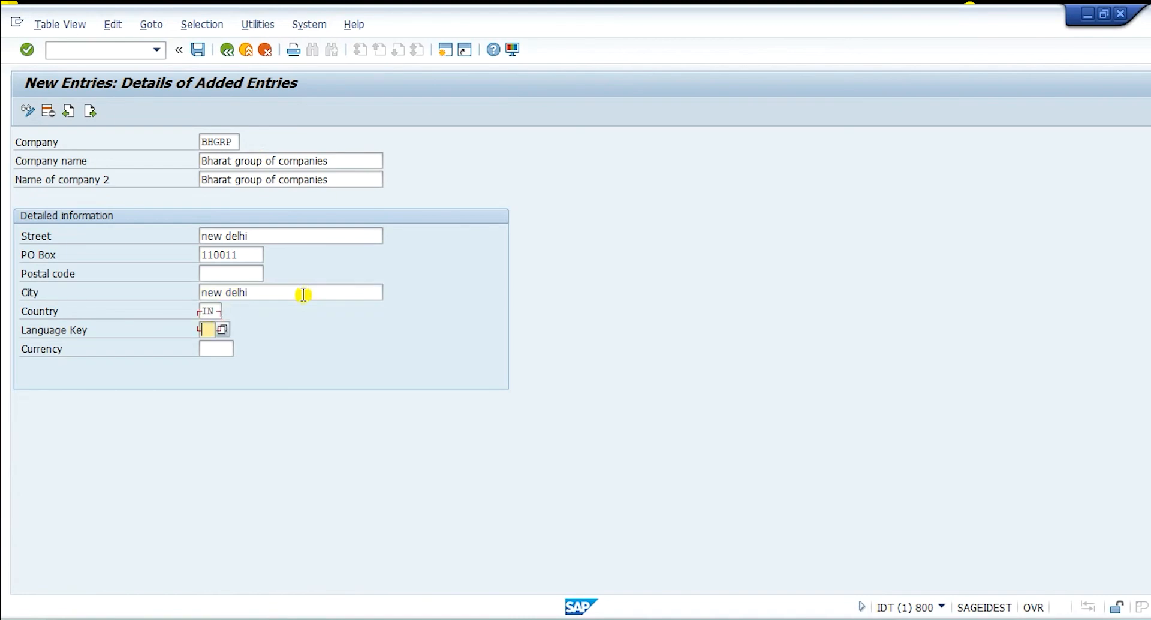
Step: Set the company's language key to EN and its currency to INR
text(en)
key(Tab)
text(inr)
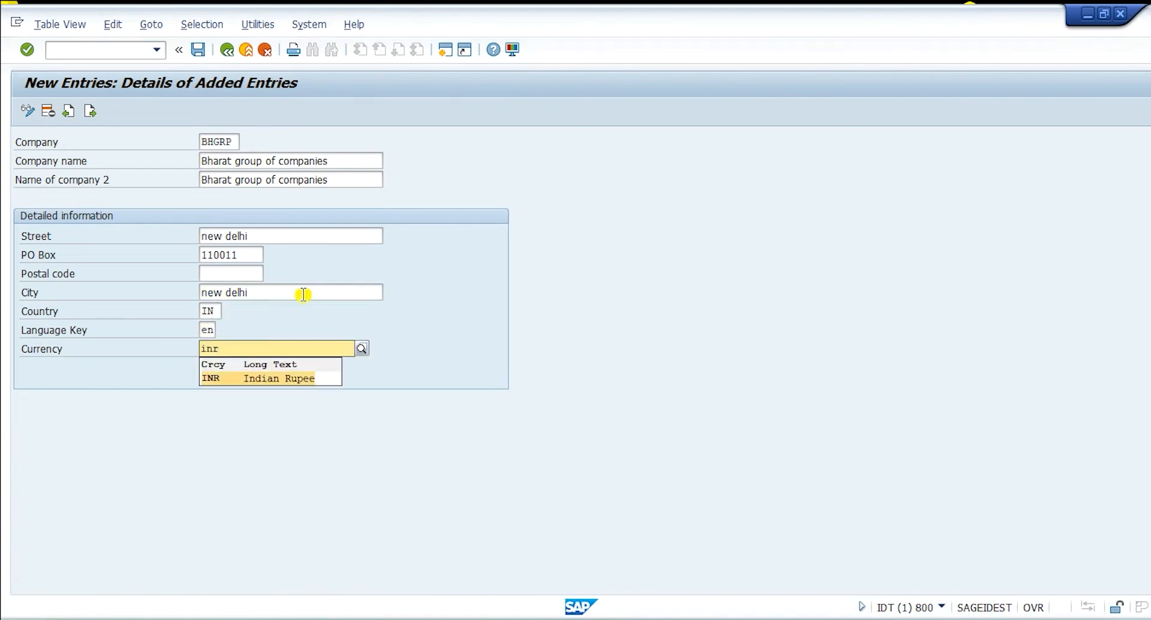
key(Return)
key(Return)
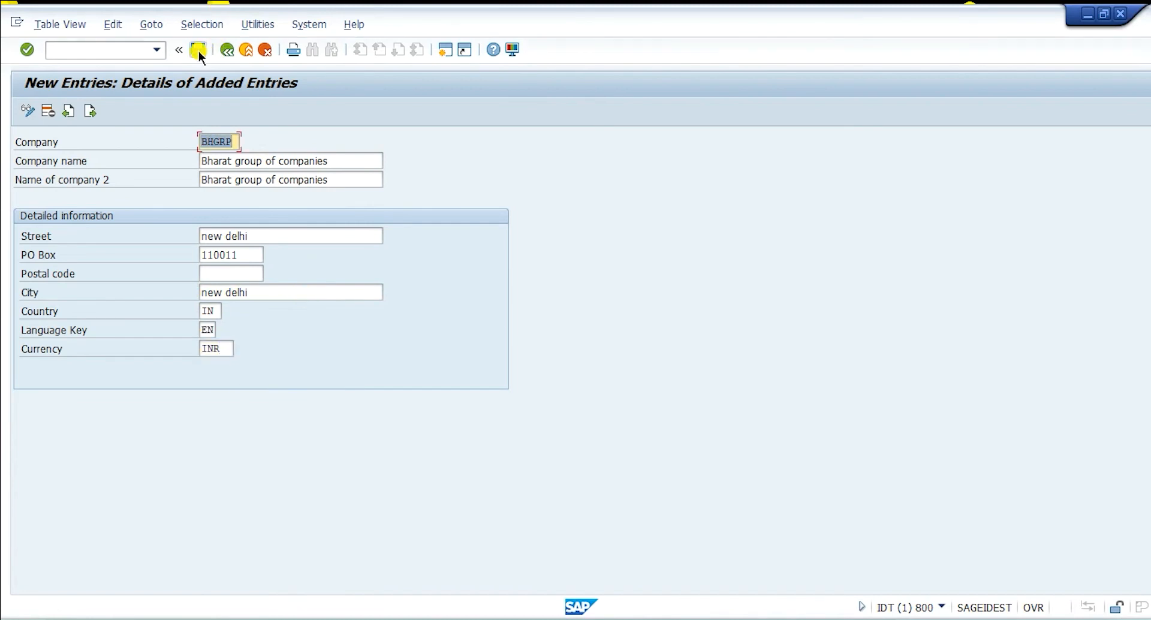
Step: Save the company entry and create a new customizing request described as "bharat group co configuration"
click(198, 50)
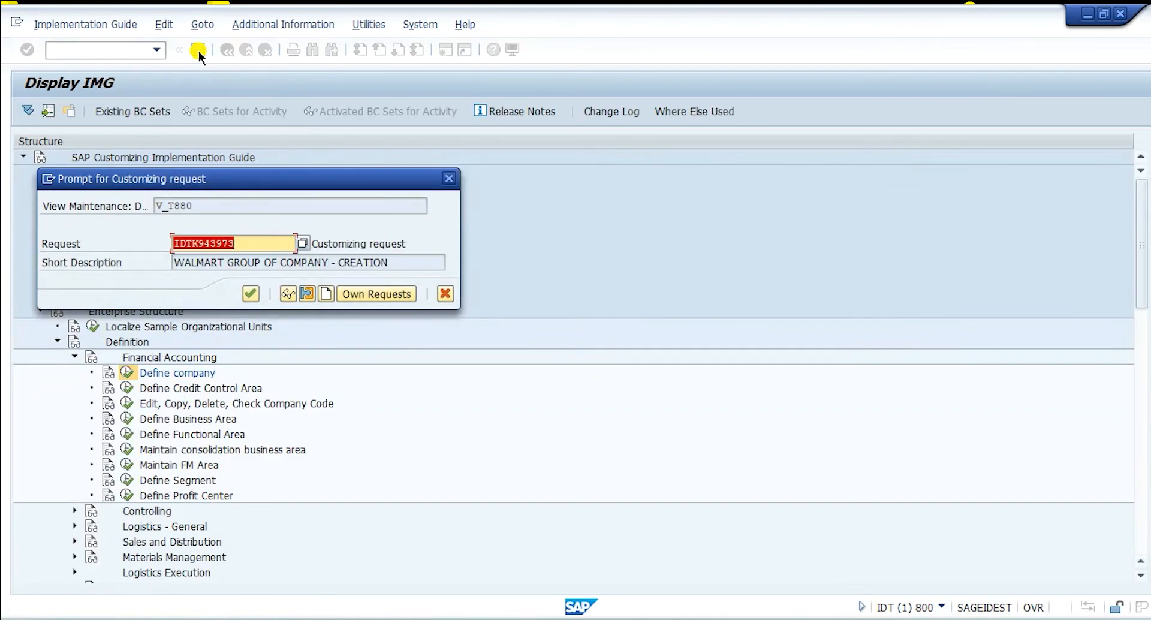
click(326, 298)
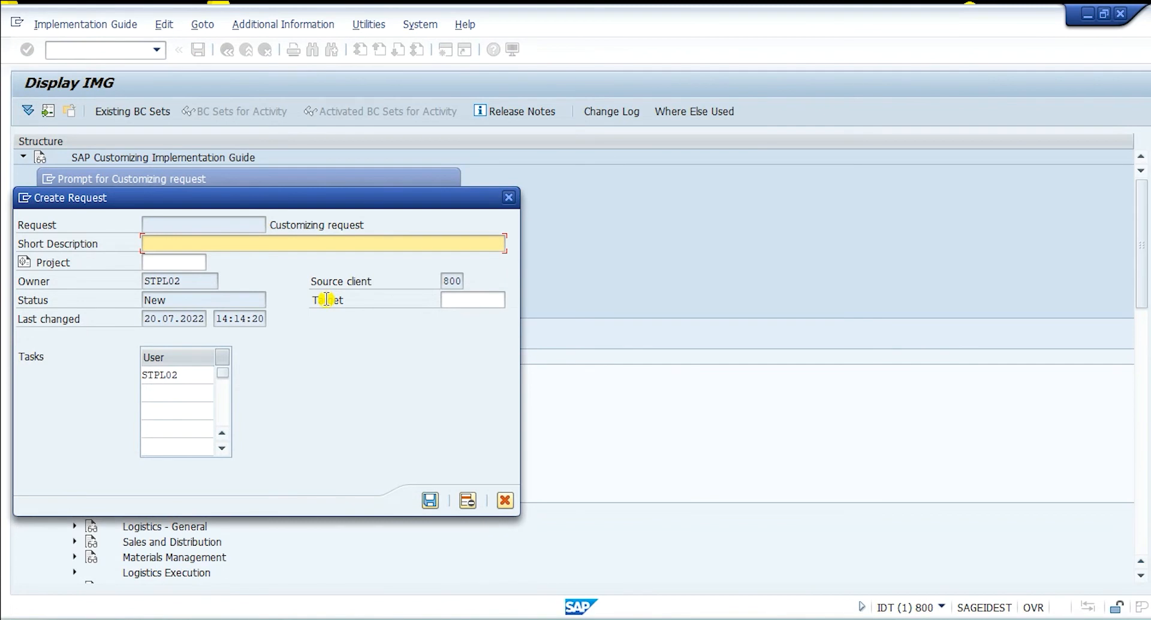
text(bharat group)
key(BackSpace)
key(BackSpace)
text(oup co configuration)
click(428, 498)
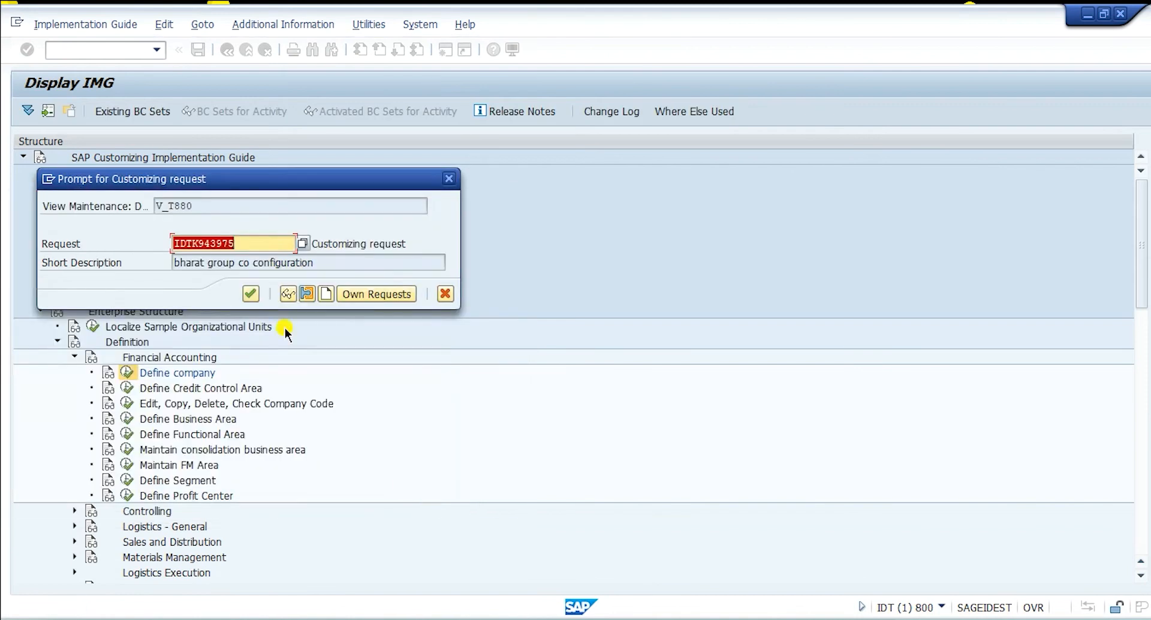
Step: Display the new customizing request's details, and confirm the request so that the company is saved in it
click(249, 247)
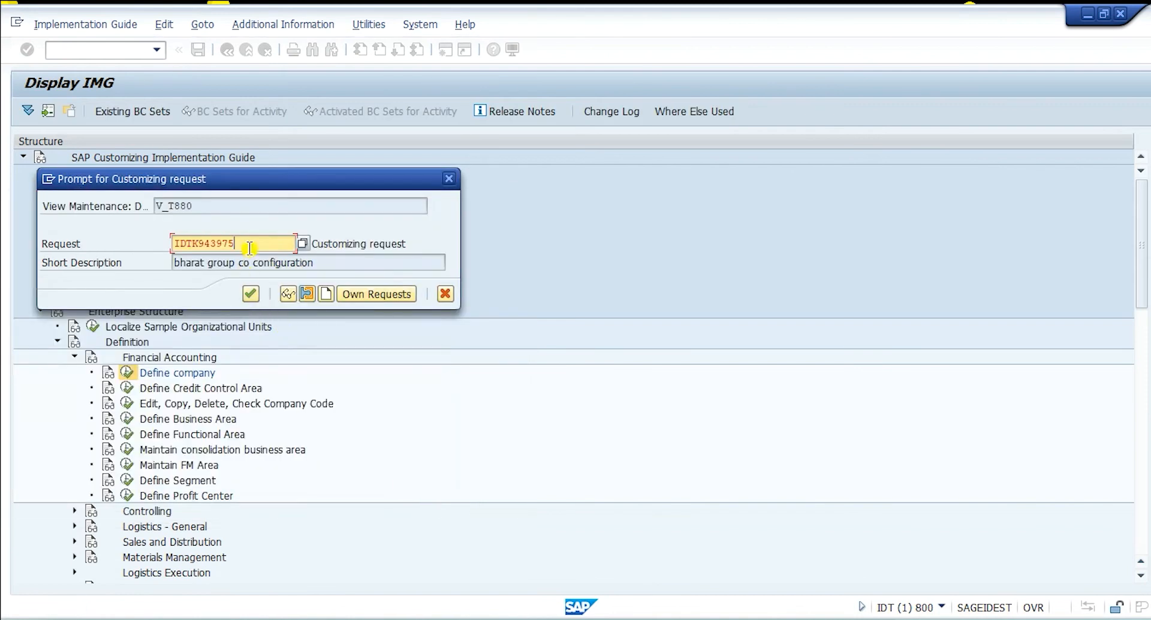
double_click(174, 243)
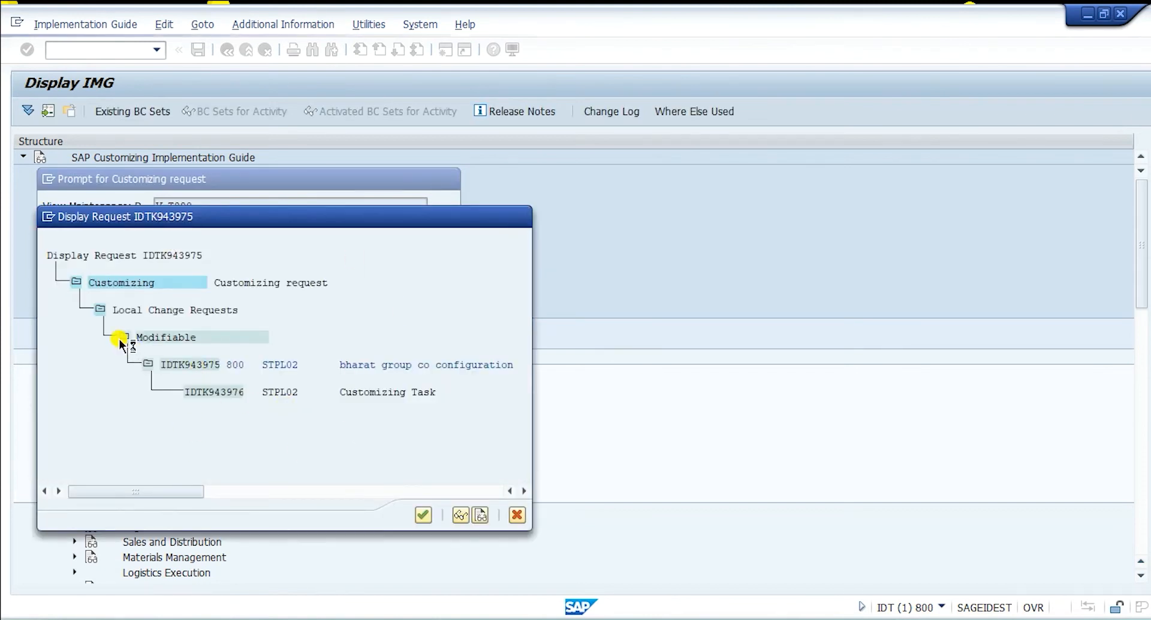
click(122, 338)
click(422, 514)
click(252, 294)
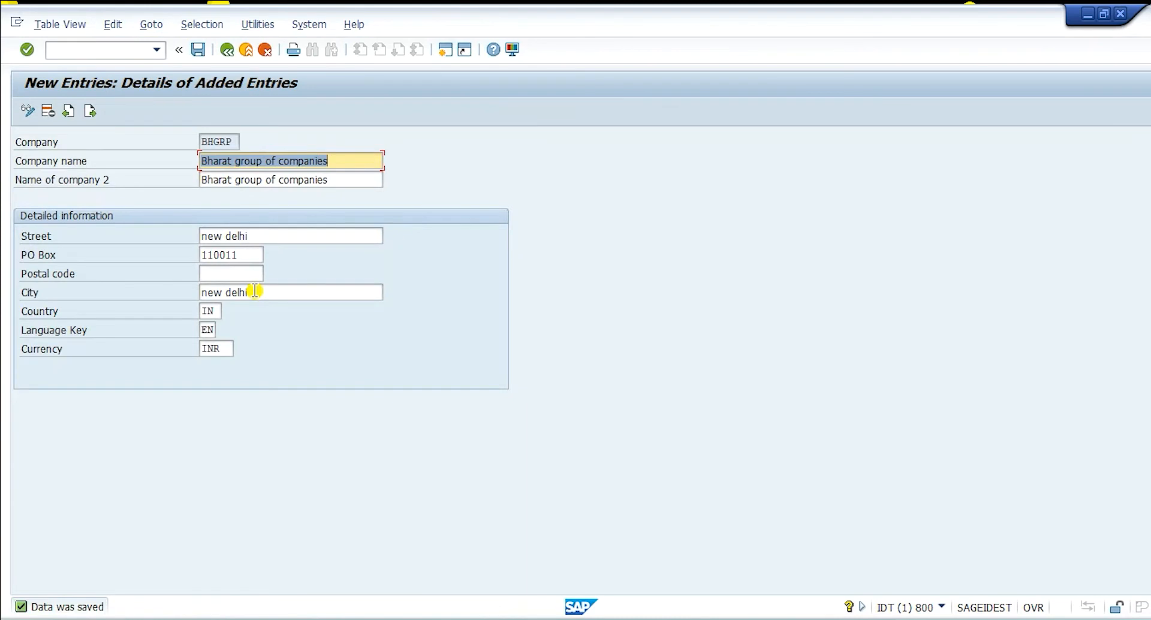
Step: Switch to the Word notes and correct "bhart" to "bharat" beside the Define Company heading
key(alt+Tab)
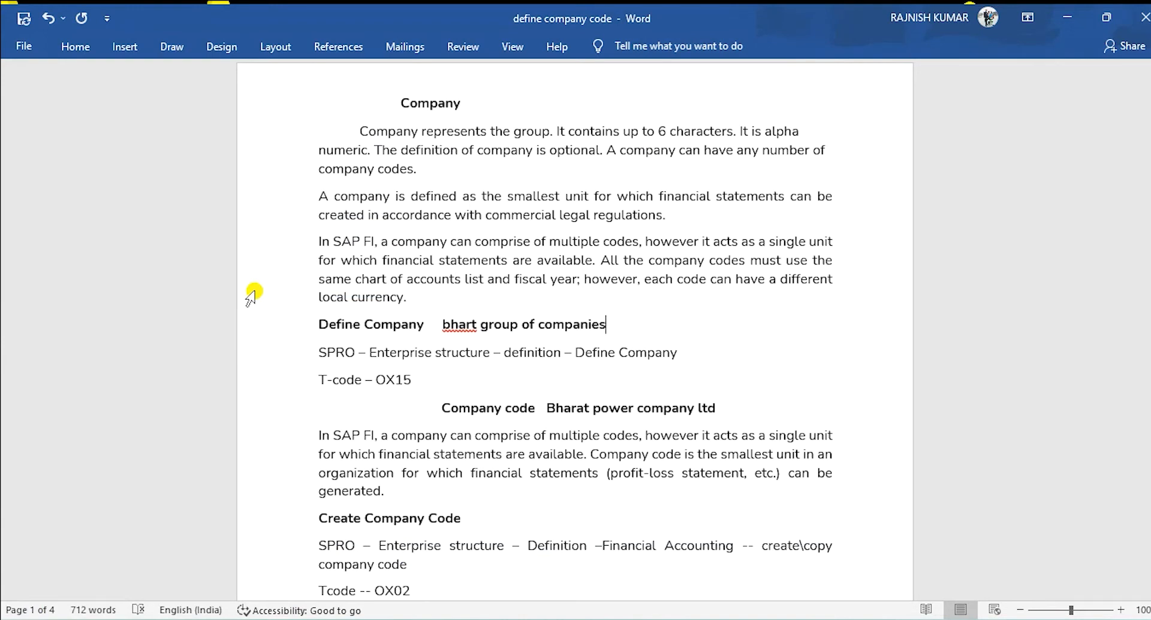
click(473, 326)
text(a)
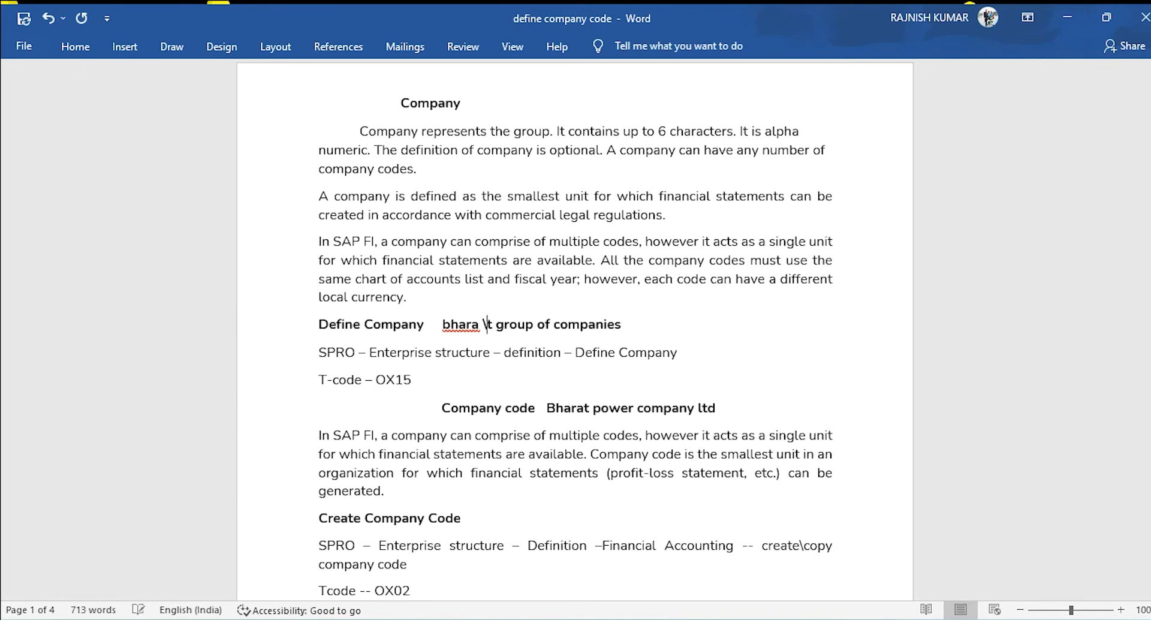
click(594, 380)
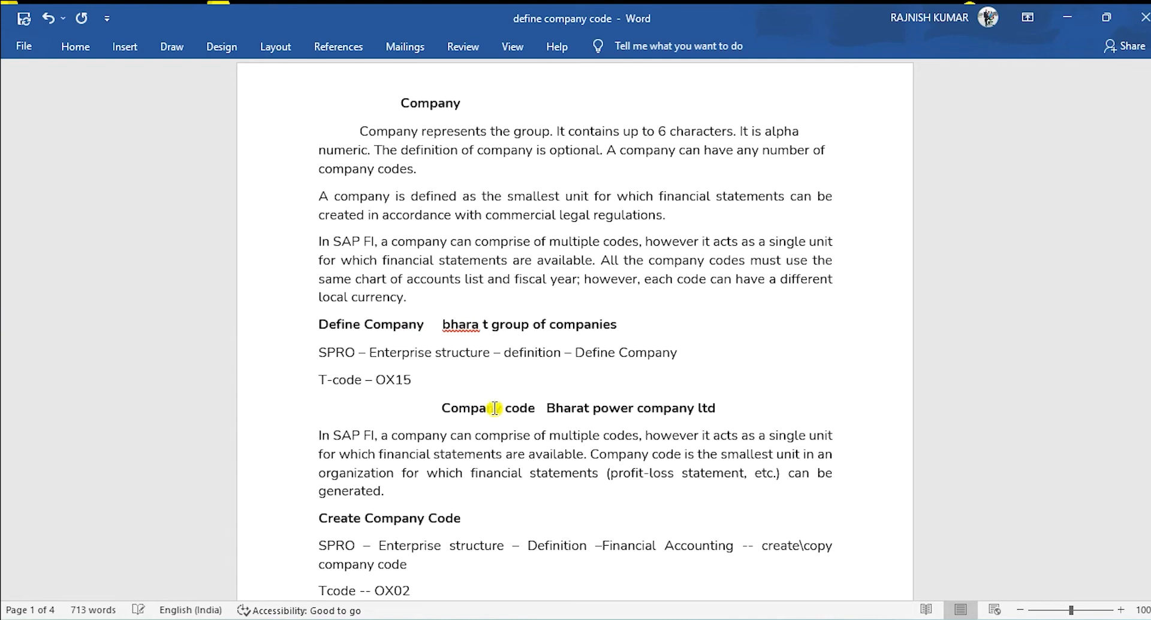
click(483, 324)
key(BackSpace)
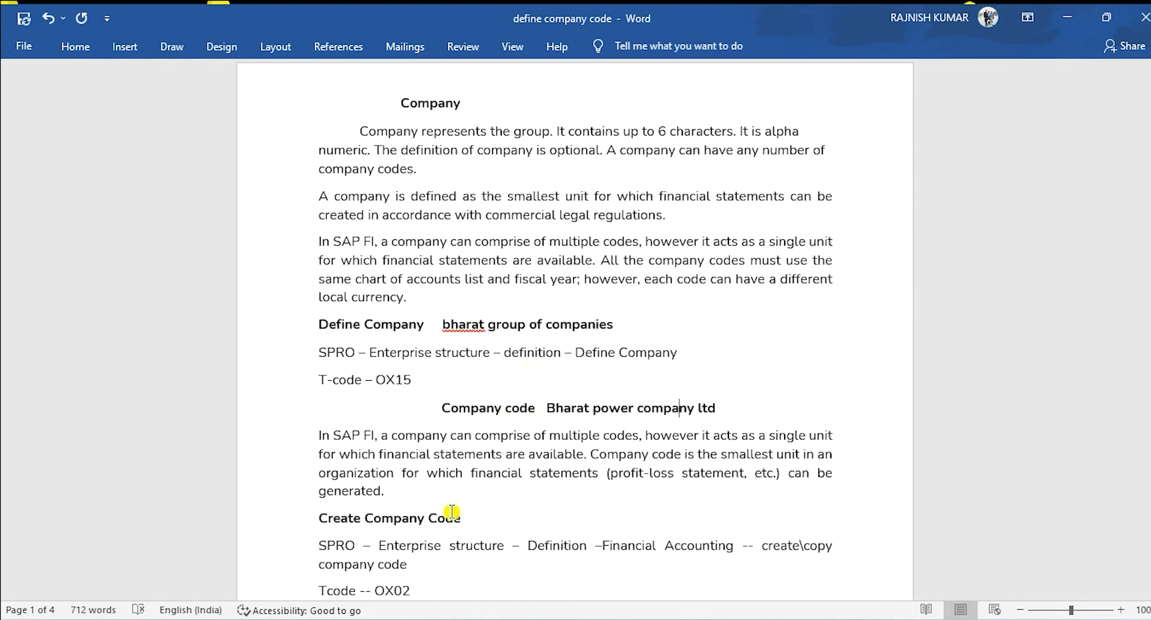
scroll(452, 508, down, 8)
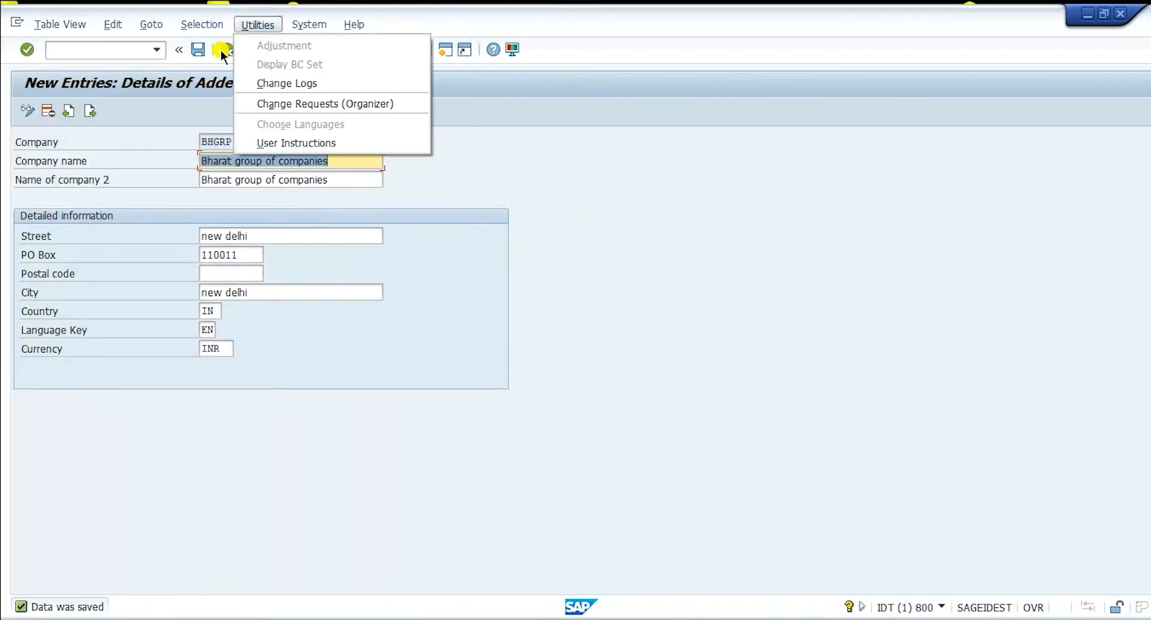
Step: Return to the SAP IMG and view Edit Company Code Data under Edit, Copy, Delete, Check Company Code
click(220, 49)
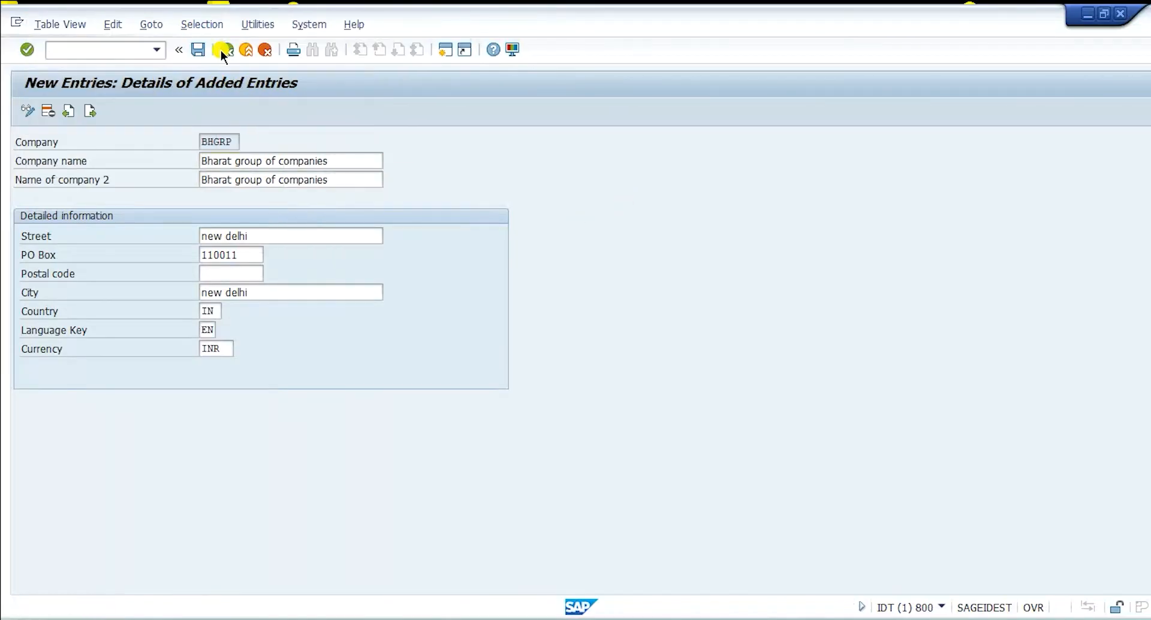
click(220, 49)
click(220, 49)
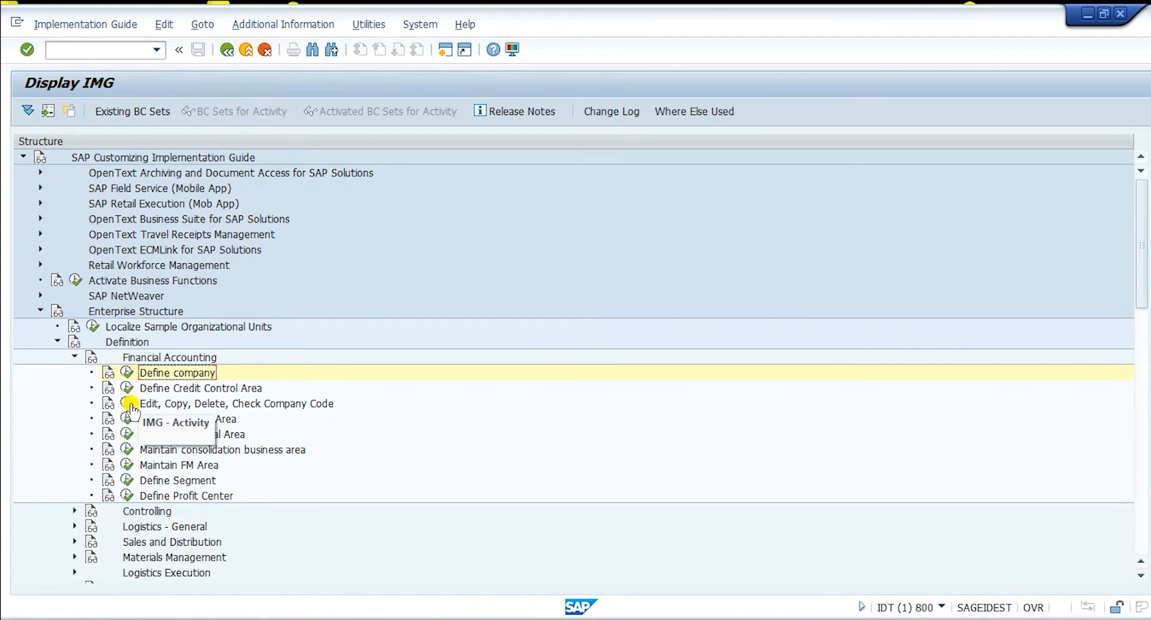
click(129, 404)
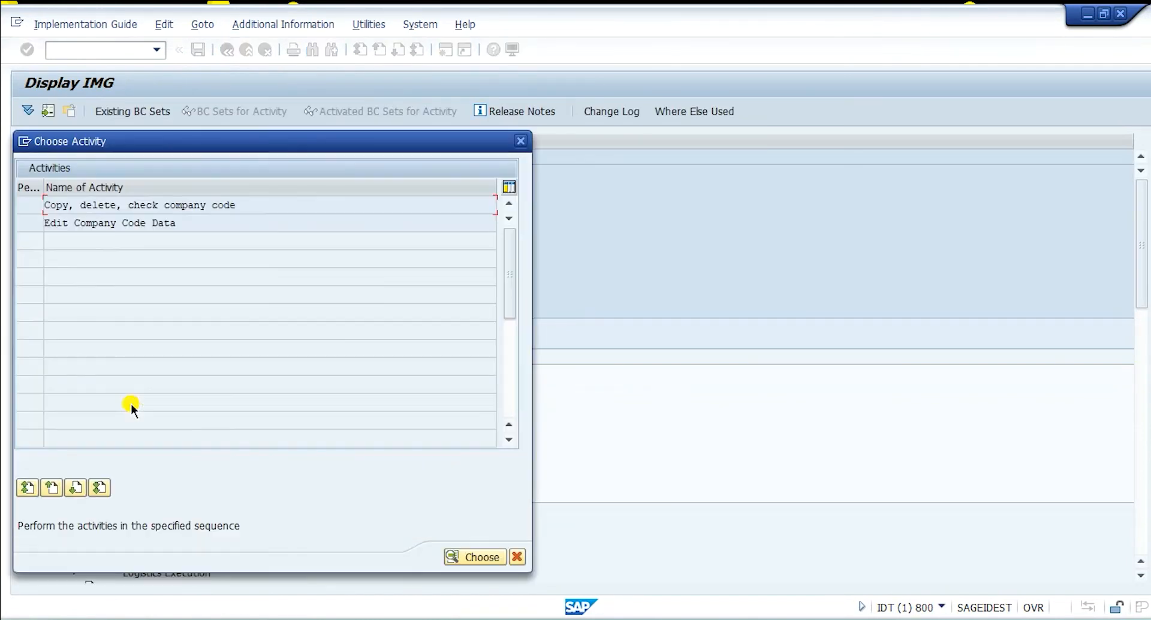
double_click(127, 220)
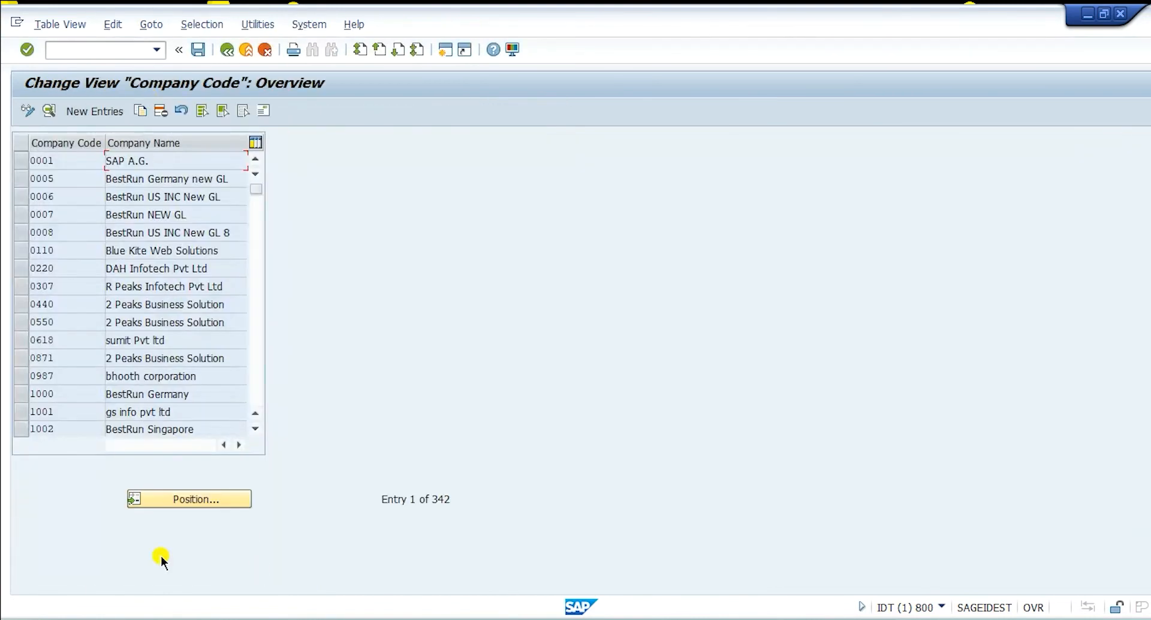
click(226, 49)
click(520, 141)
Step: Return to SAP Easy Access, run transaction OX02 and start a new company code entry
click(104, 48)
text(/n)
key(Return)
click(104, 48)
text(o)
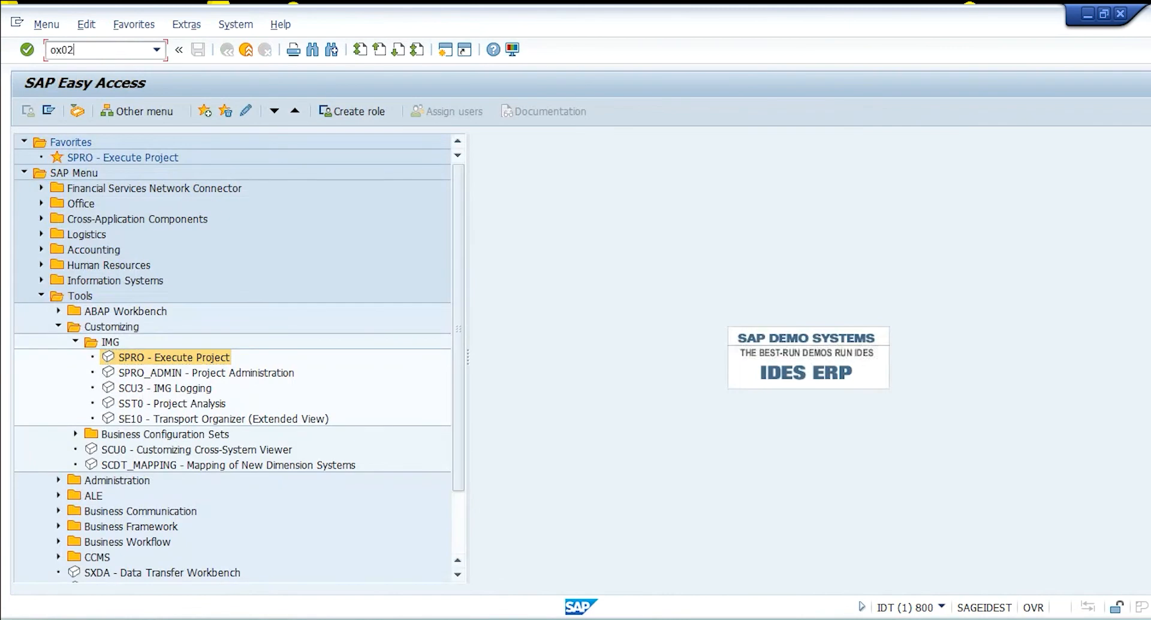
text(x02)
key(Return)
click(118, 112)
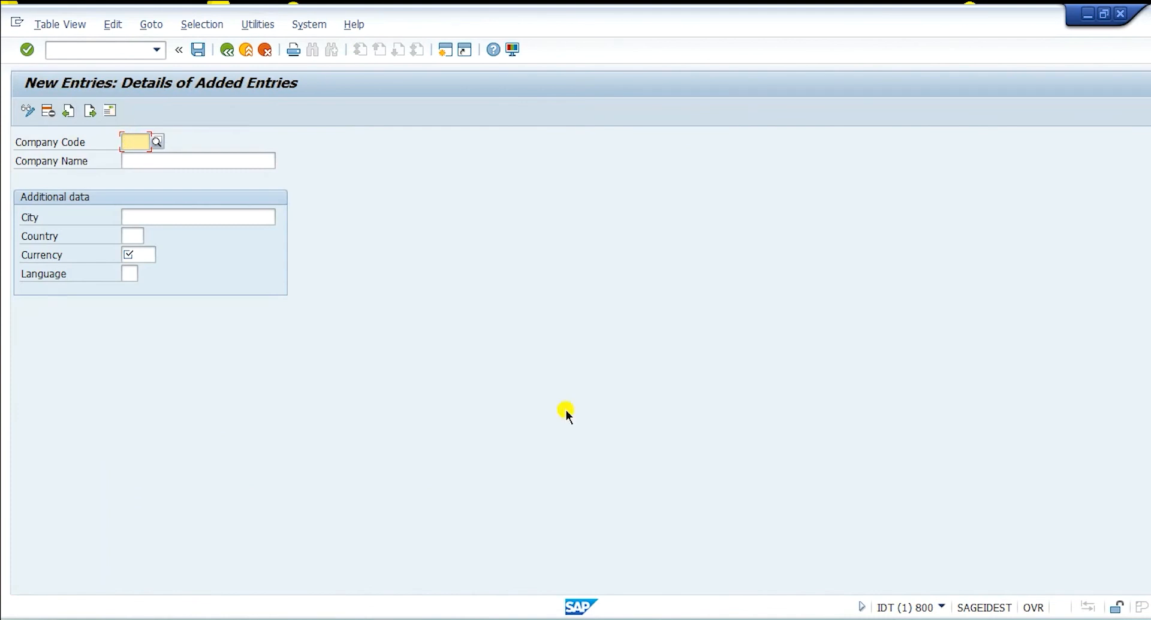
Step: Switch to the Word notes and add "(BPCL)" after "Bharat power company ltd" in the Company code heading
key(alt+Tab)
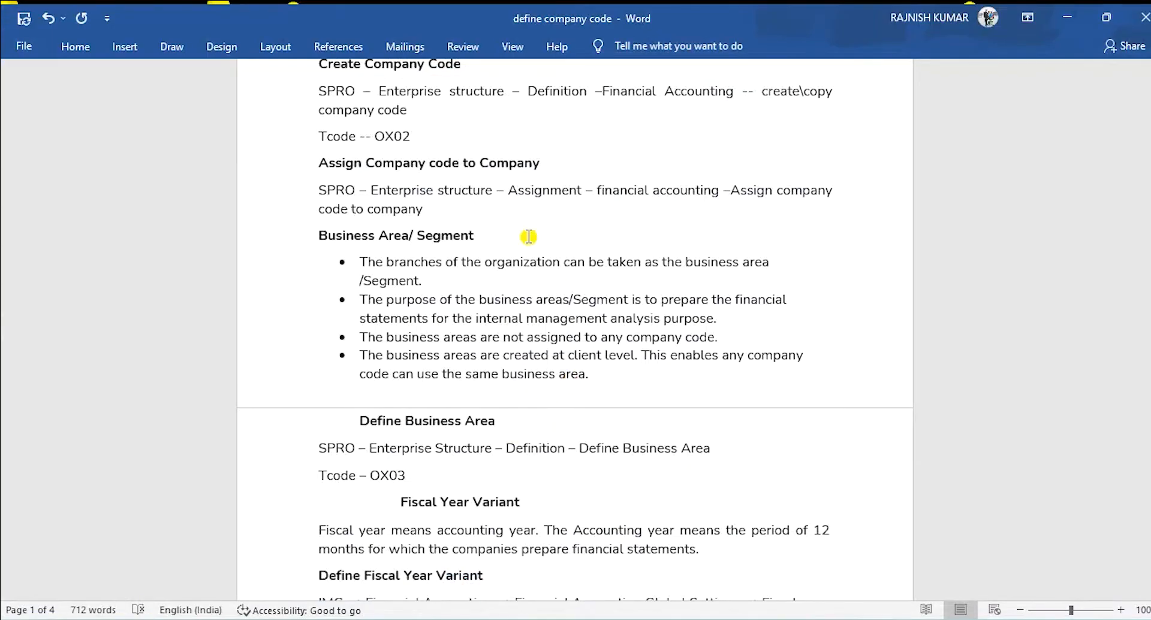
scroll(527, 234, up, 3)
scroll(528, 236, up, 1)
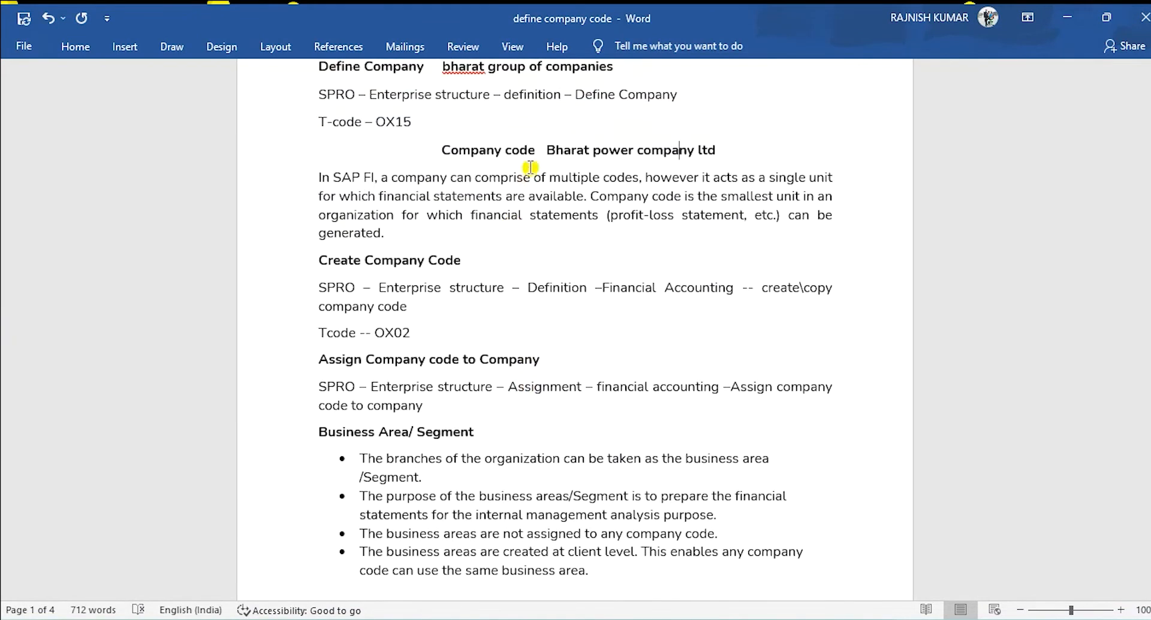
click(742, 155)
text((B)
text(PCL)
text())
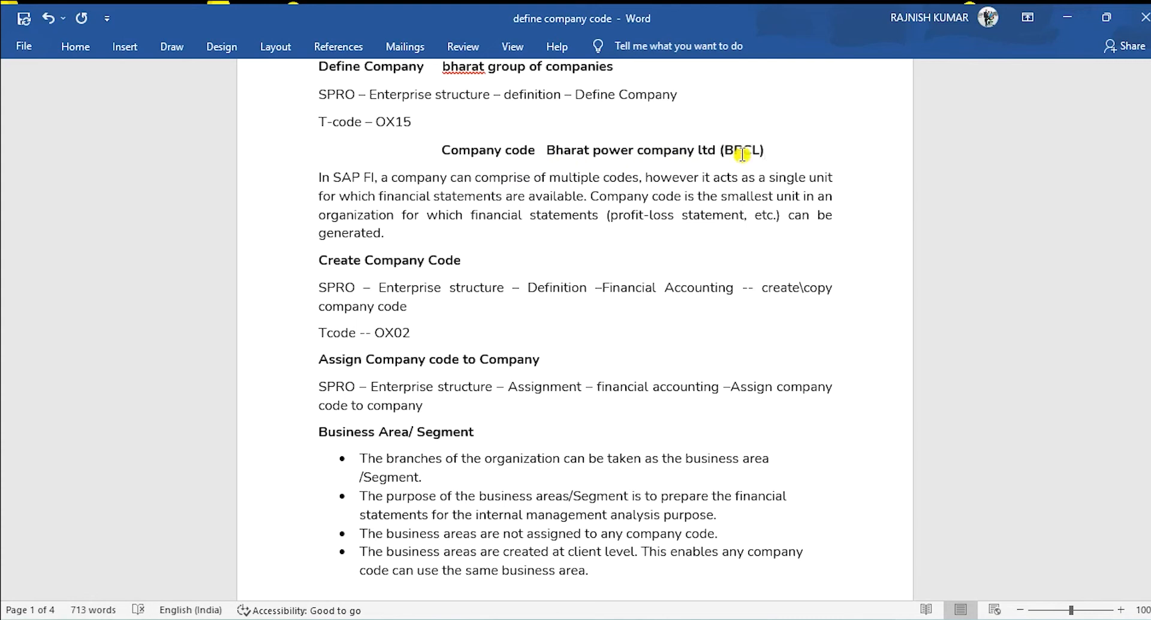
Step: Switch back to SAP and enter company code BPCL with the company name "BHARAT POWER CO LTD"
key(alt+Tab)
text(VPL)
key(BackSpace)
key(BackSpace)
key(BackSpace)
text(BPCL)
key(Return)
text(BHARAT POWER CO)
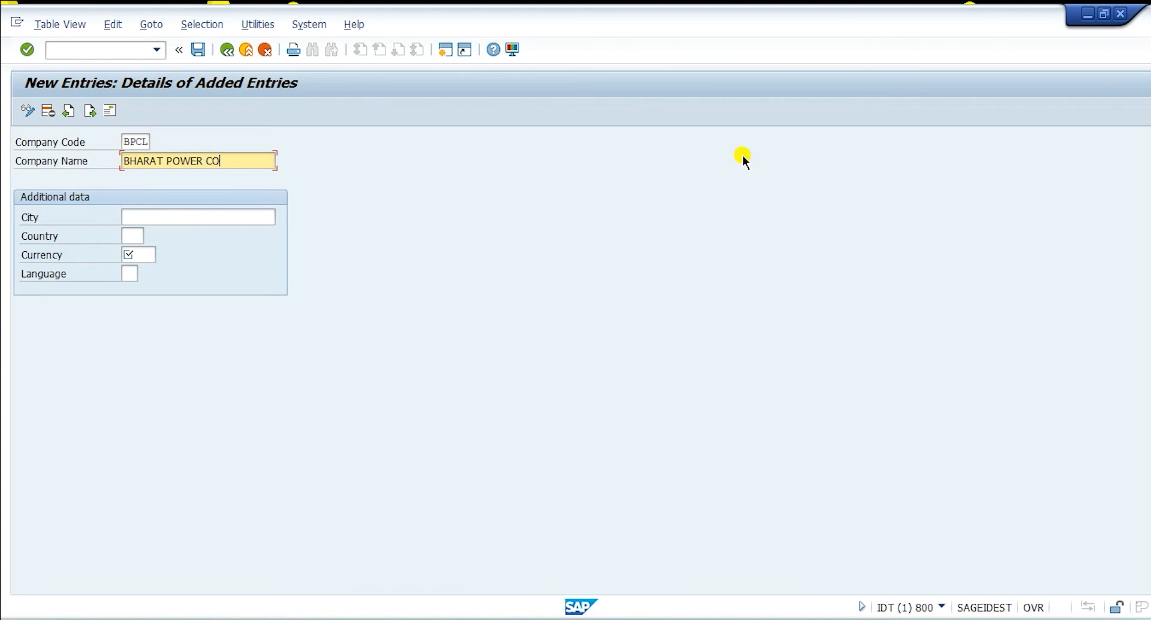
text( LTD)
key(Return)
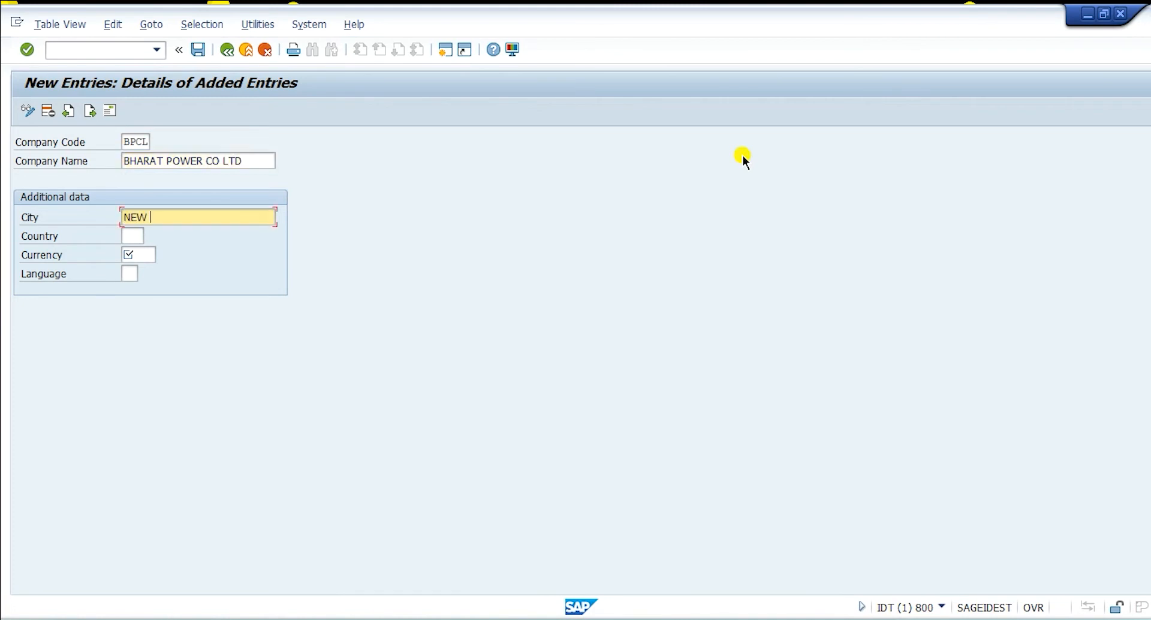
Step: Complete the new company code's additional data with city NEW DELHI, country IN, currency INR and language EN
key(Tab)
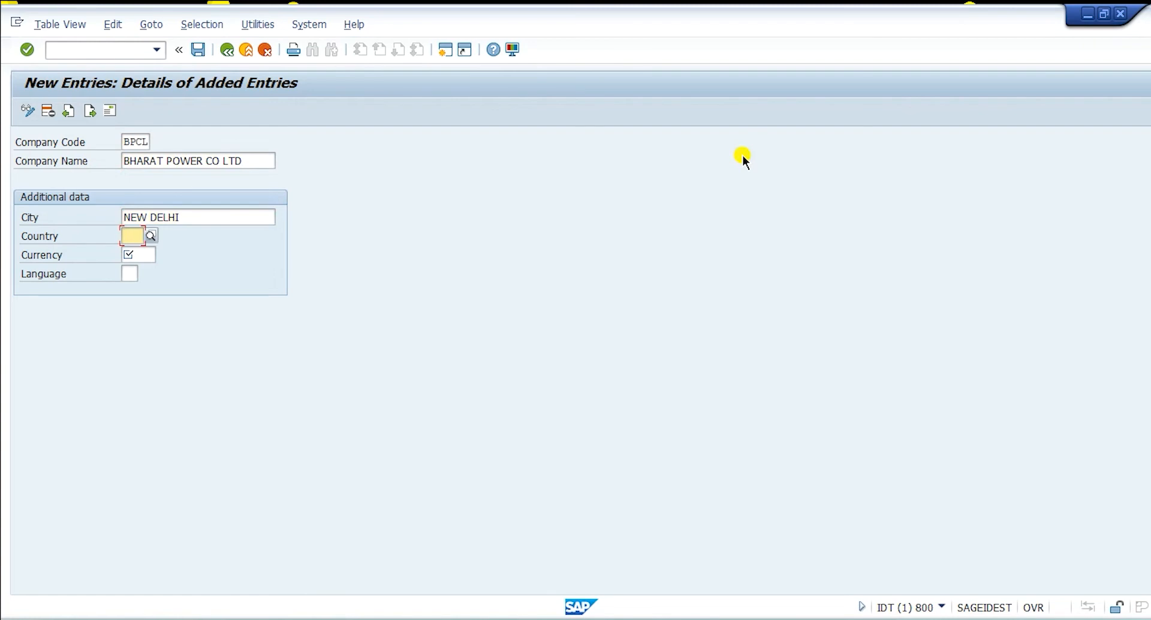
text(IN)
key(Tab)
text(INR)
key(Tab)
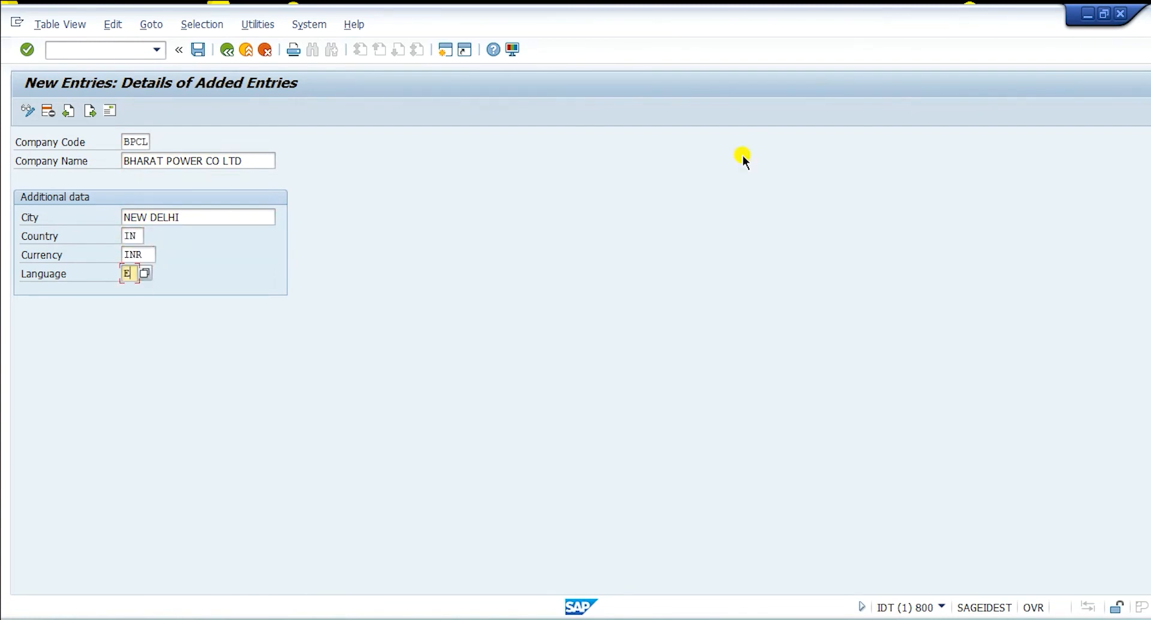
text(EN)
key(Return)
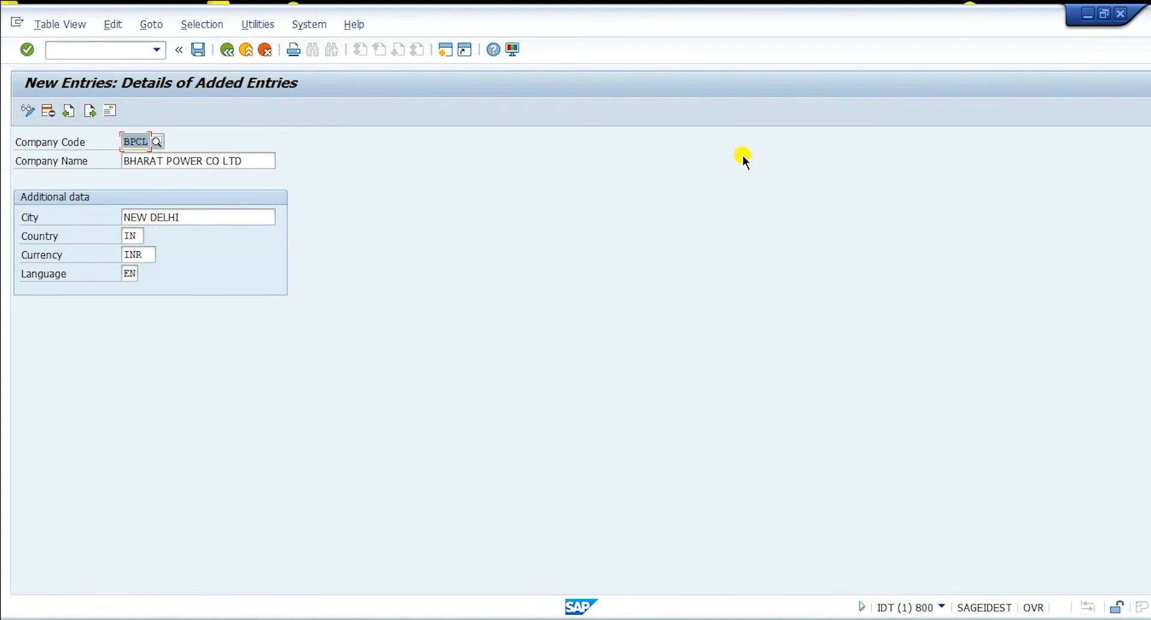
Step: Save the entry and fill its address with title Company, name BHARAT POWER CO LTD and search term BHARAT
click(197, 50)
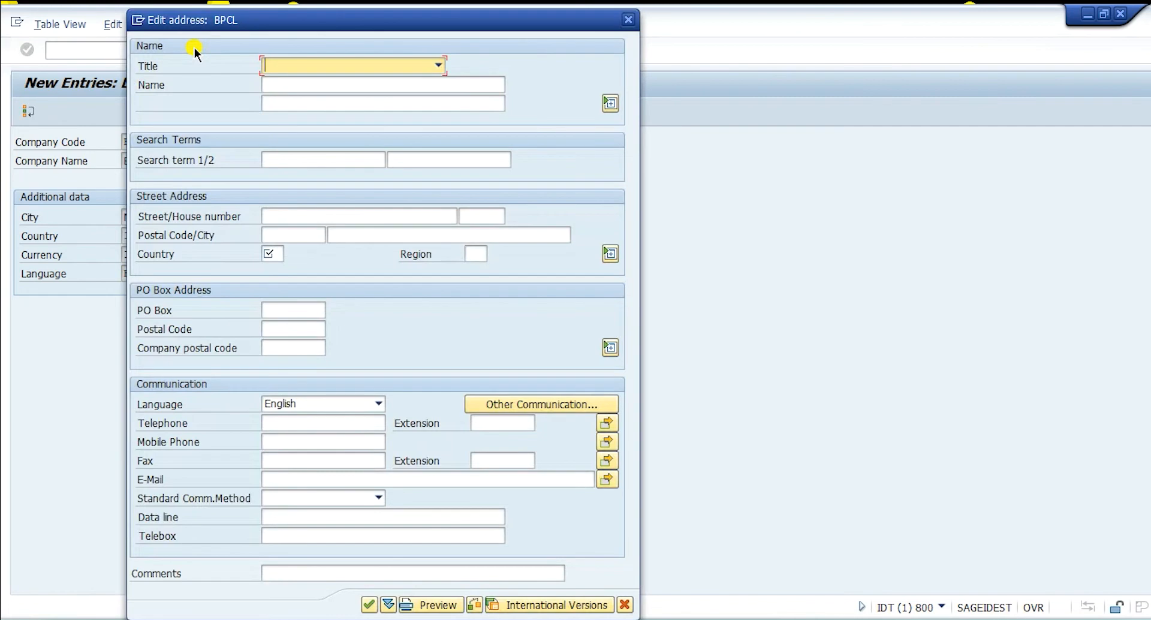
click(308, 63)
key(Return)
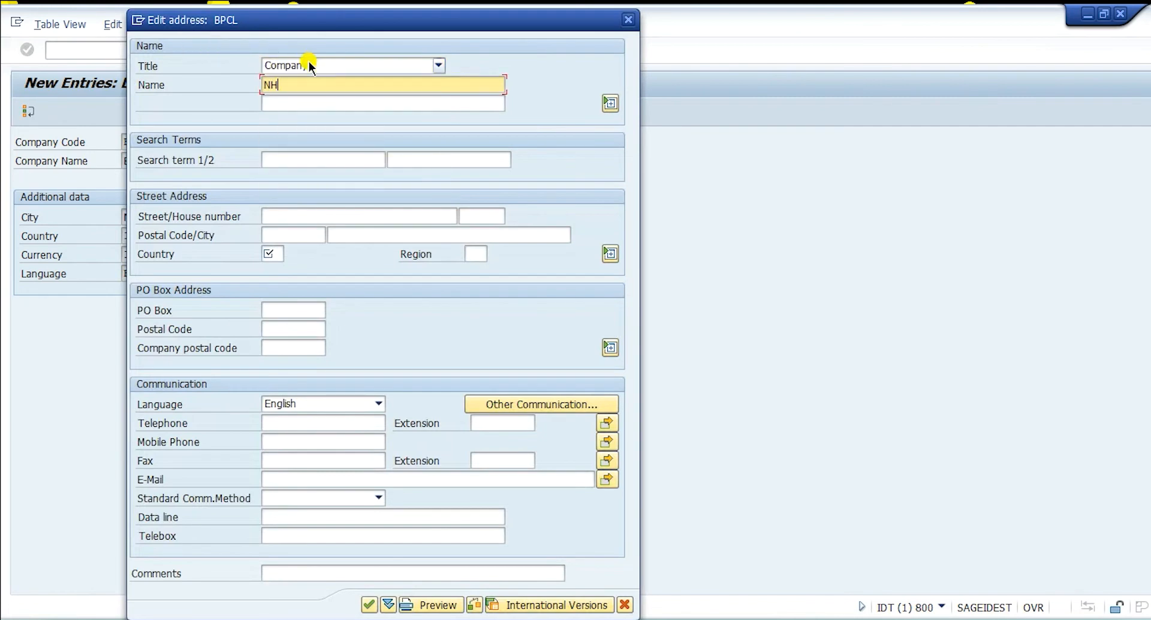
text(NH)
key(BackSpace)
key(BackSpace)
text(BHARAT POWER CO LTD)
key(Tab)
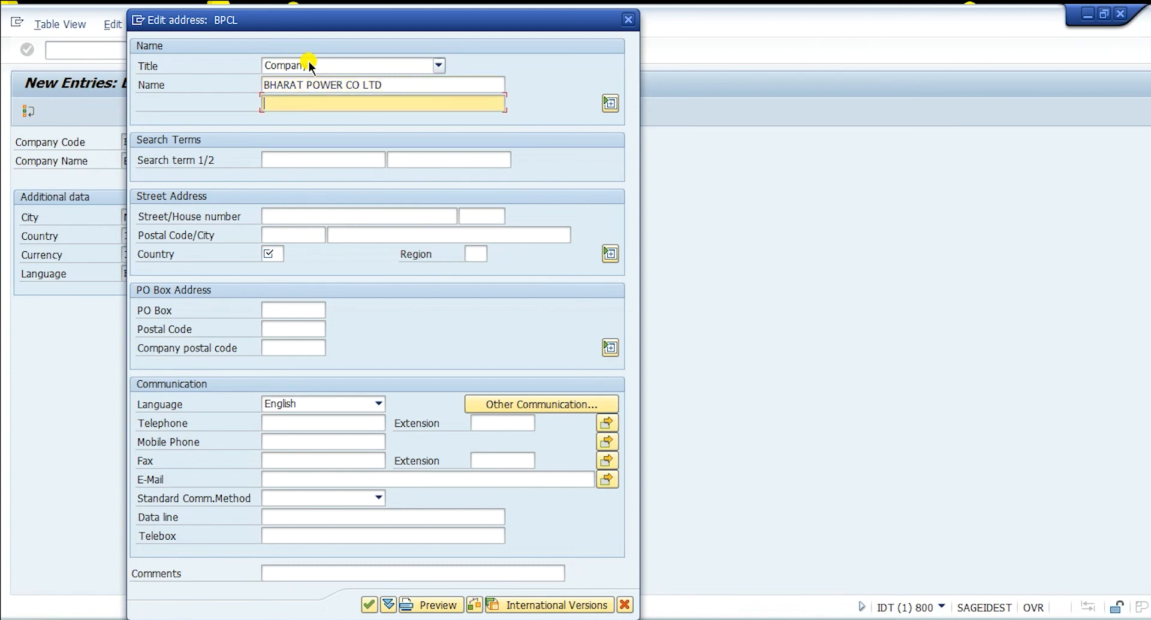
key(Tab)
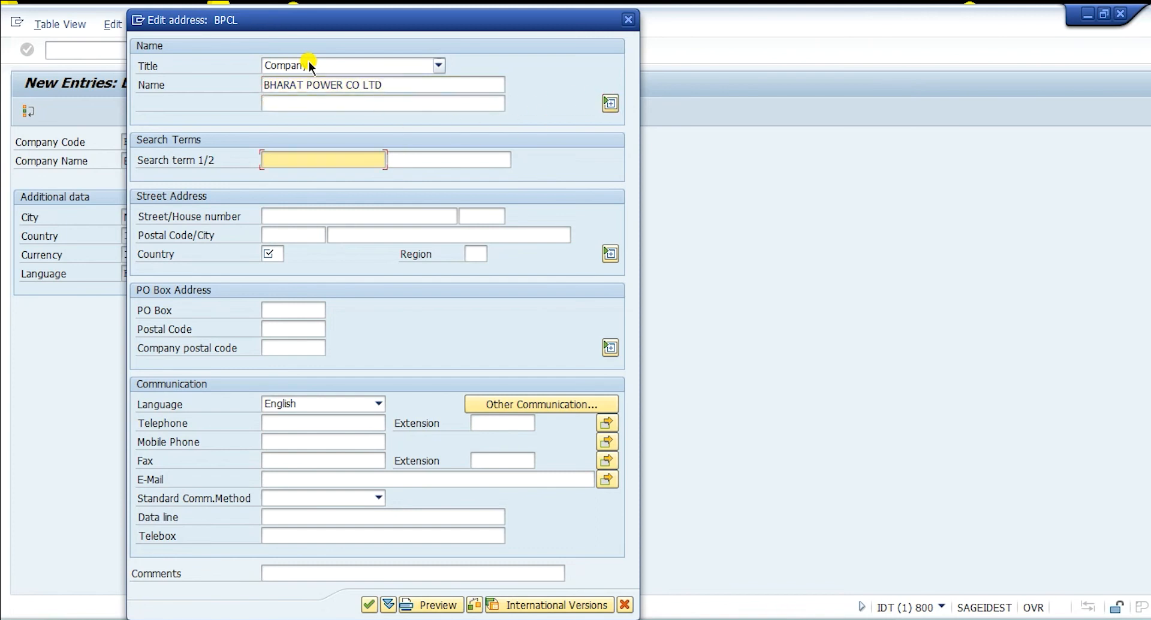
text(BHARAT)
key(Tab)
key(Tab)
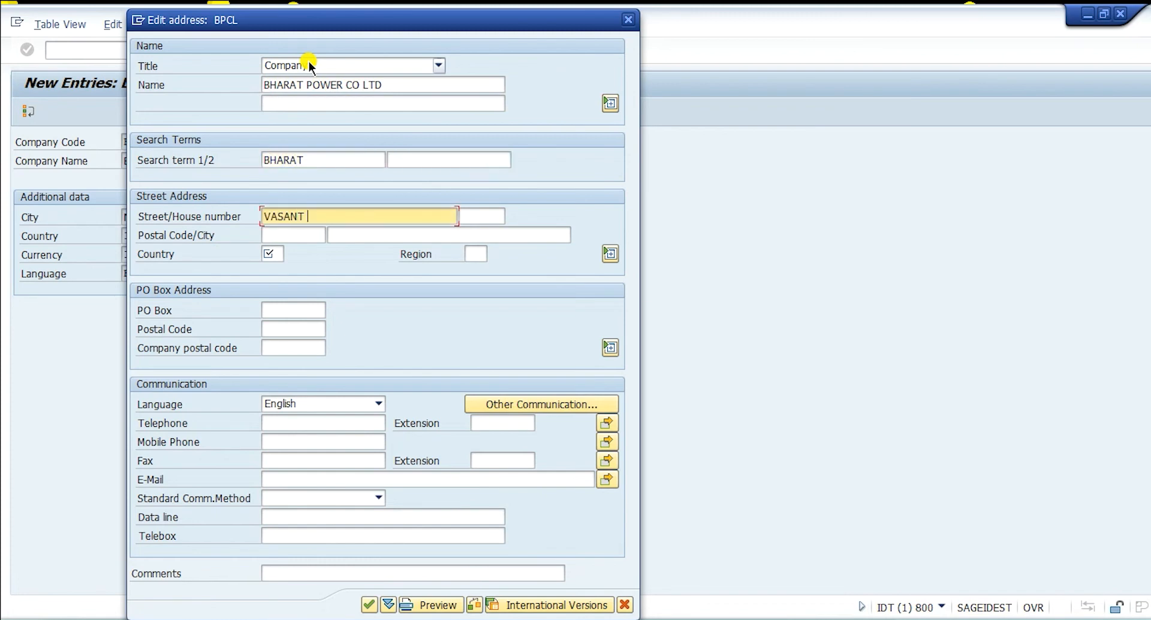
Step: Enter the company's street and postal code in the street address, with city NEW DELHI and country IN
text(VASANT VIHAR)
key(Tab)
key(Tab)
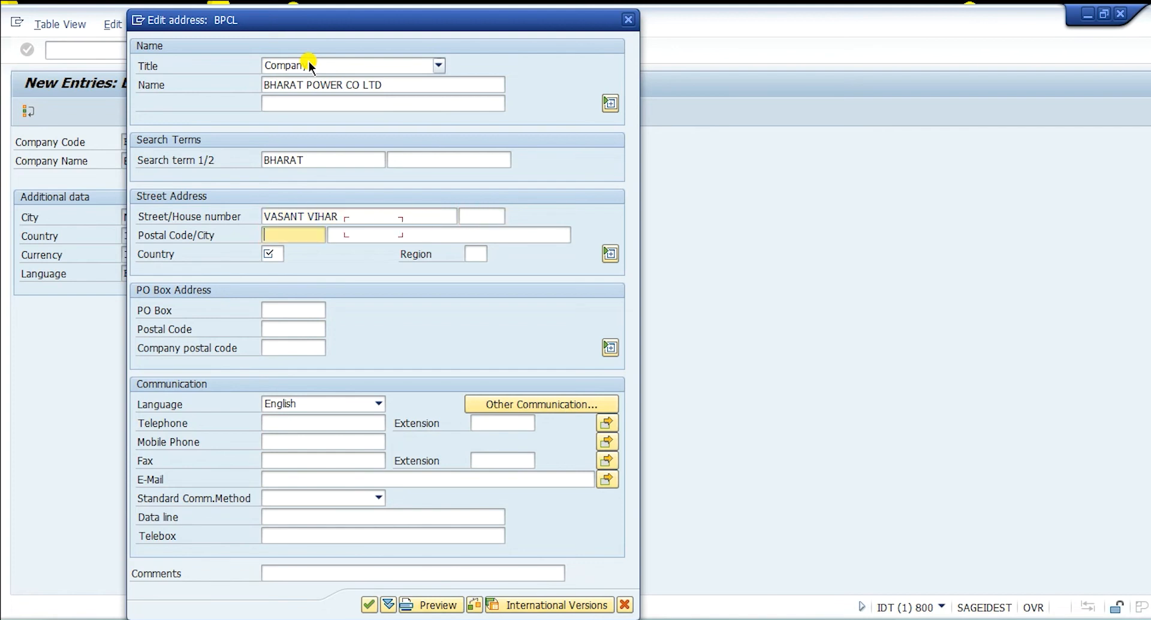
text(11011)
text(1100)
key(Tab)
key(shift+Tab)
key(Right)
text(1)
key(Tab)
text(NEW DELHI)
key(Tab)
text(IN)
key(Tab)
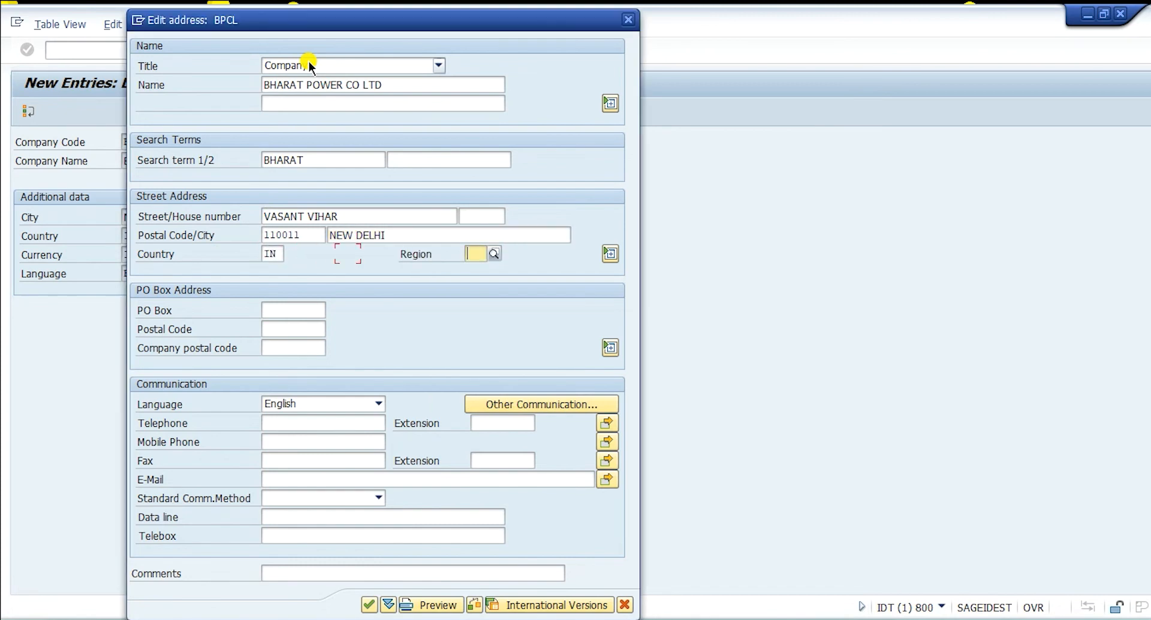
Step: Set the address region to 30 and confirm the address so that company code BPCL is saved
text(07)
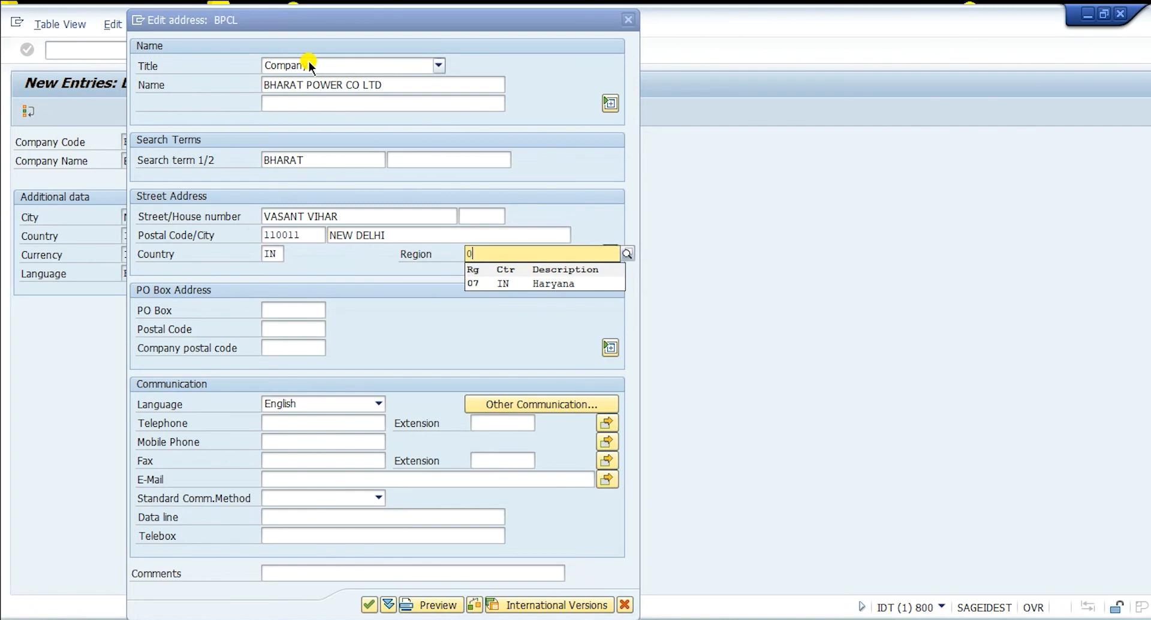
key(BackSpace)
text(3)
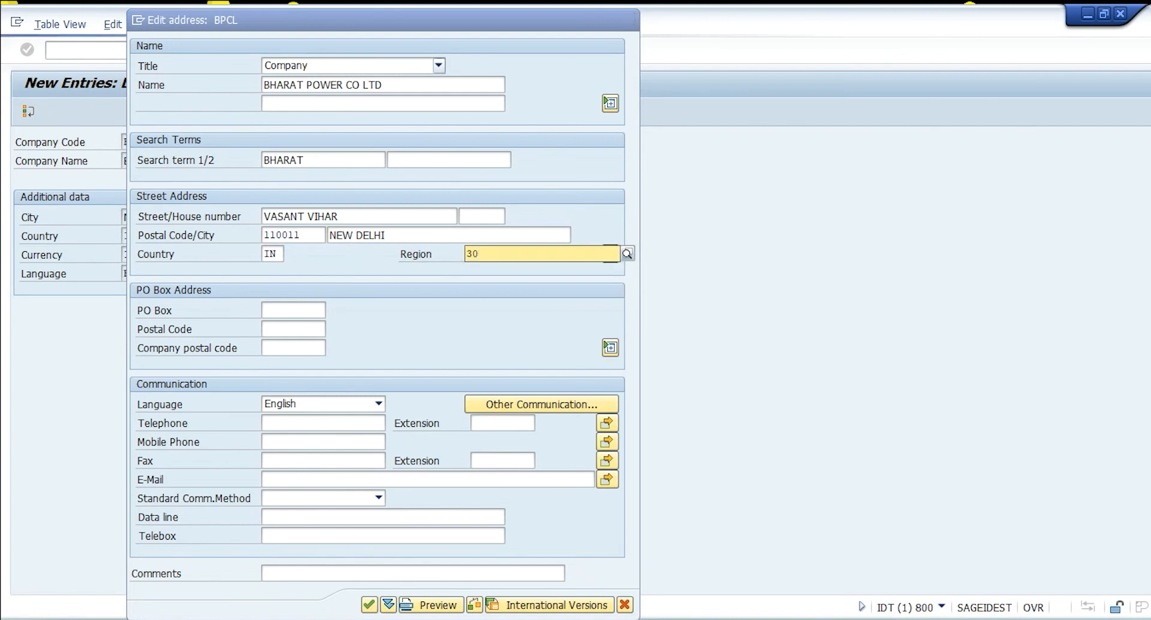
key(Return)
key(Tab)
key(Tab)
key(Tab)
key(Tab)
key(Tab)
key(Tab)
key(Tab)
key(Tab)
key(Tab)
key(Tab)
key(Tab)
key(Tab)
key(Tab)
key(Tab)
key(Tab)
key(Tab)
key(Tab)
key(Tab)
key(Tab)
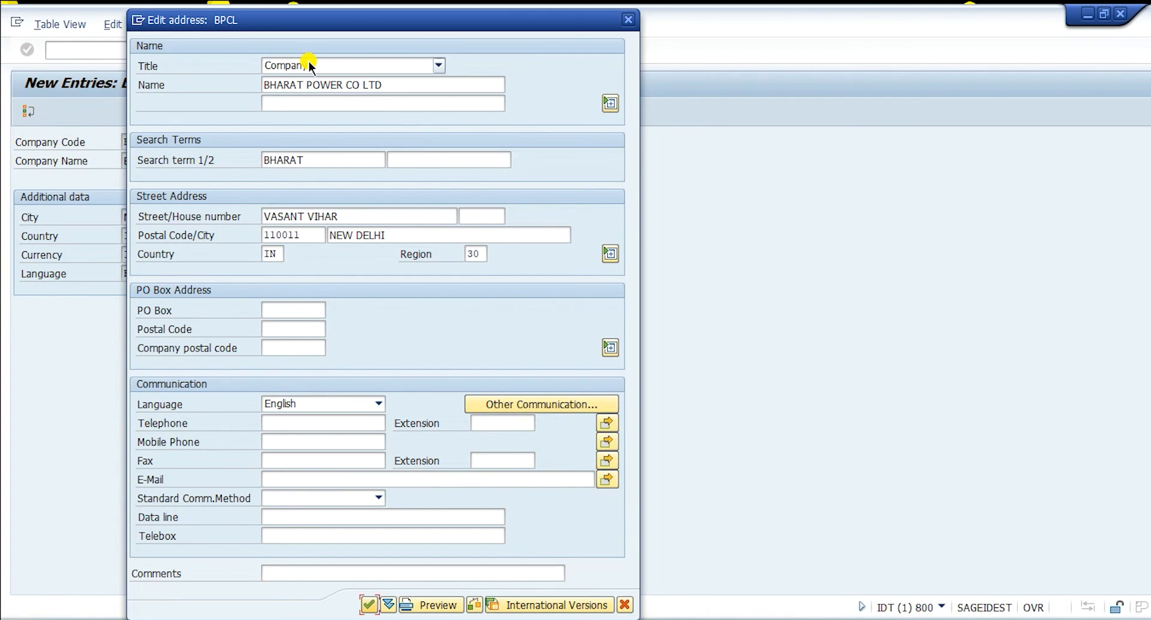
key(Tab)
key(Tab)
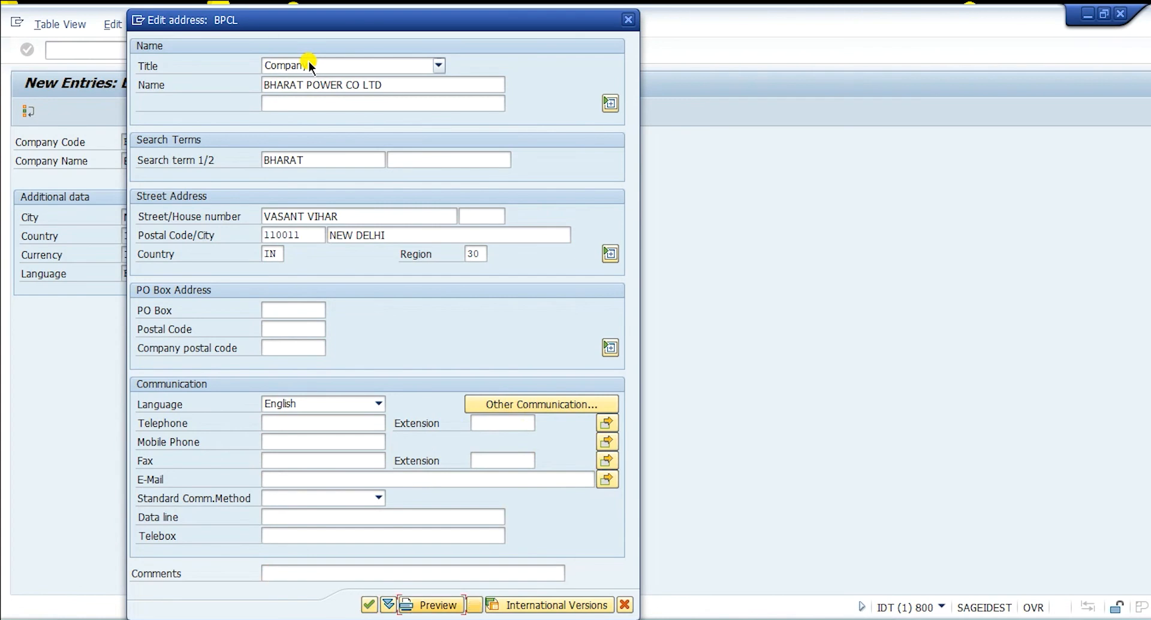
key(shift+Tab)
key(Return)
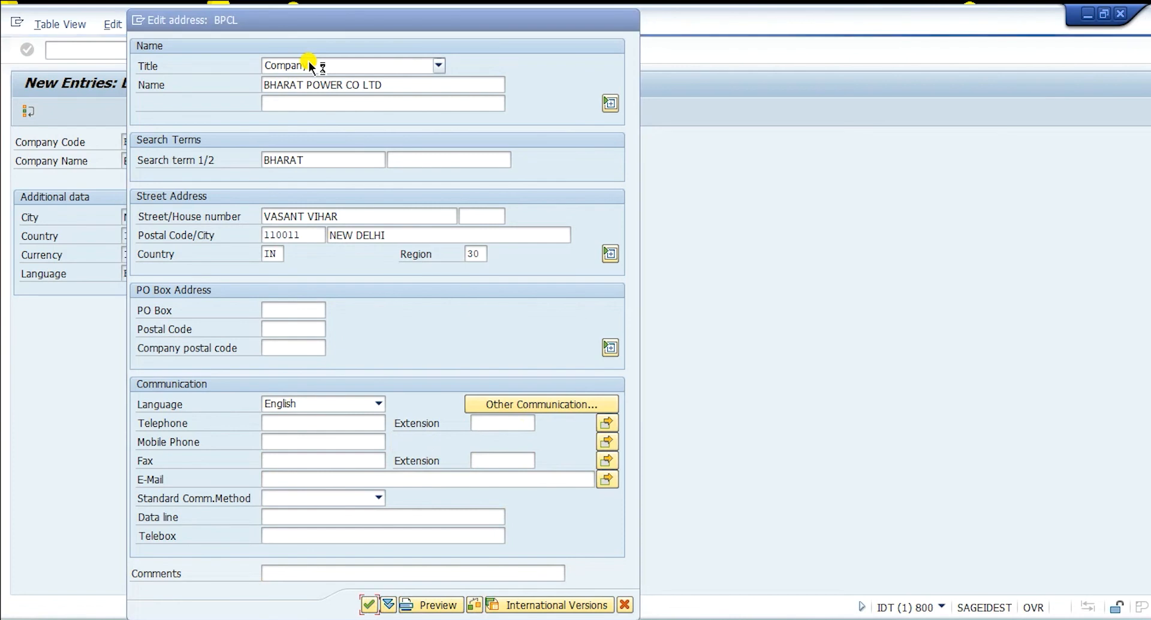
key(Return)
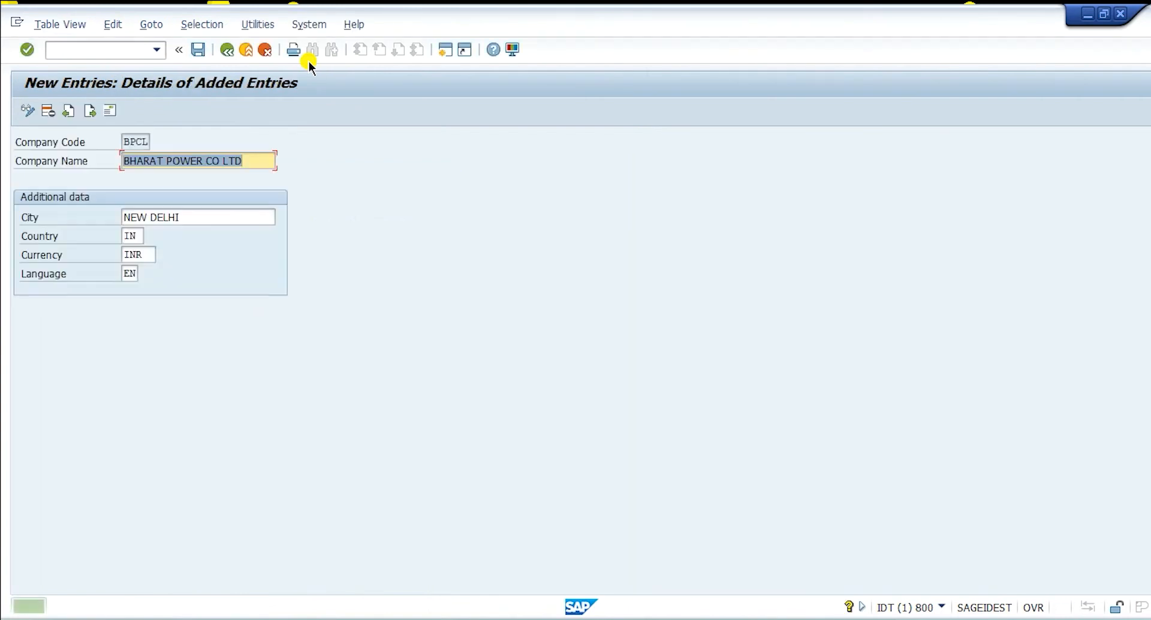
Step: Switch to the Word notes and review the Assign Company code to Company section
key(alt+Tab)
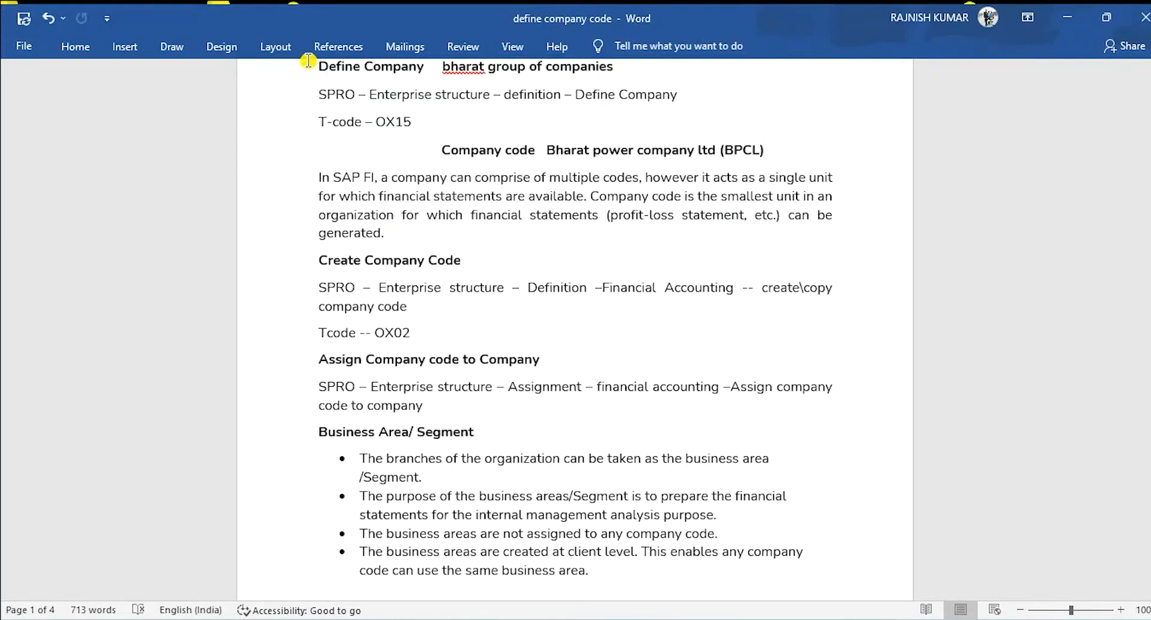
scroll(321, 295, down, 8)
scroll(333, 315, up, 5)
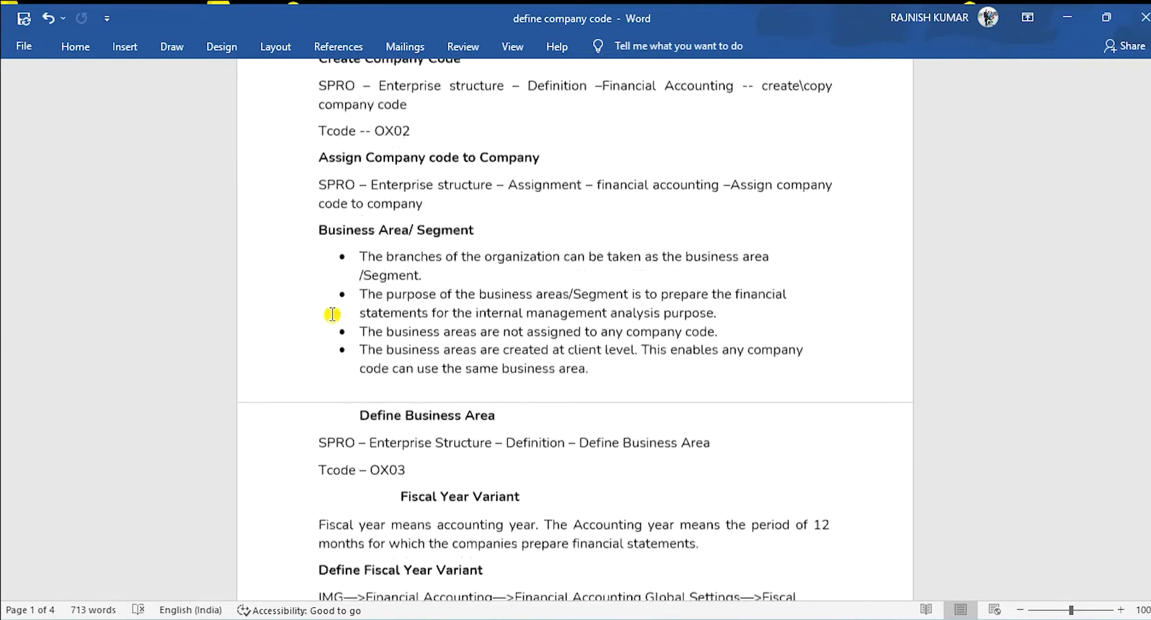
scroll(333, 315, up, 1)
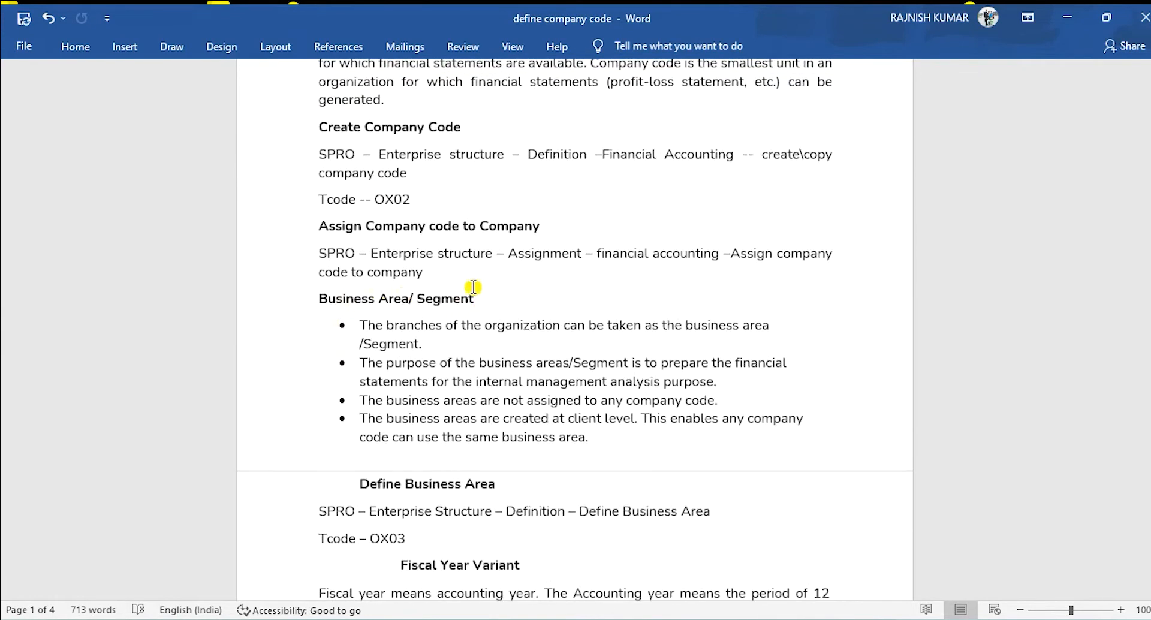
drag(323, 227, 523, 250)
click(524, 252)
Step: Switch back to SAP, leave the company code entry and open the SAP Reference IMG through SPRO
key(alt+Tab)
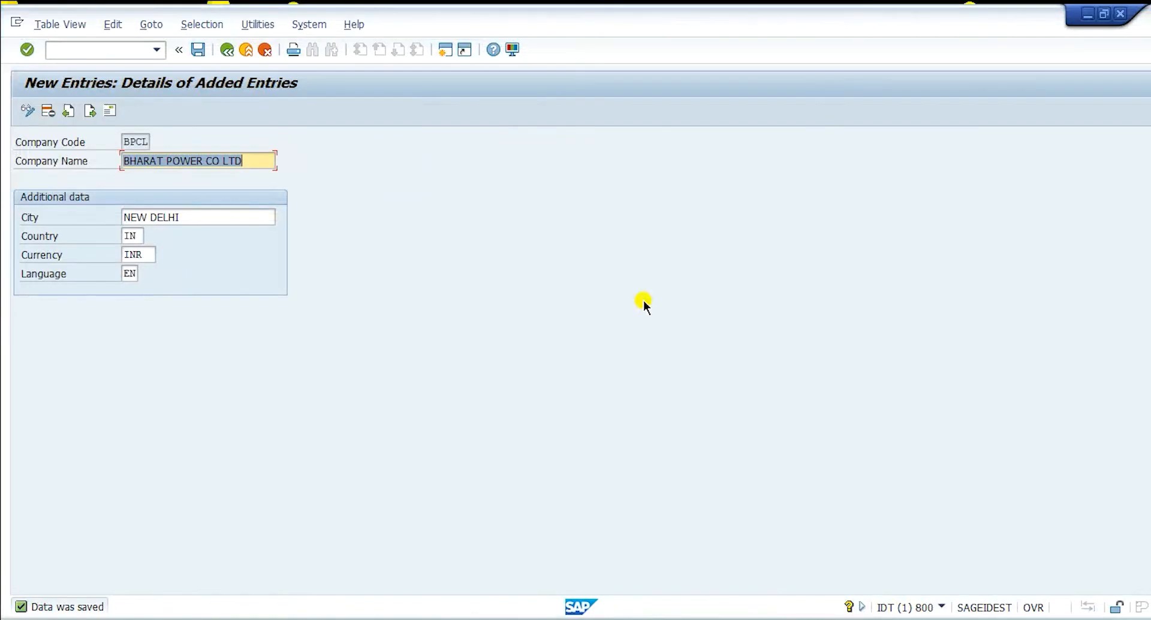
click(227, 50)
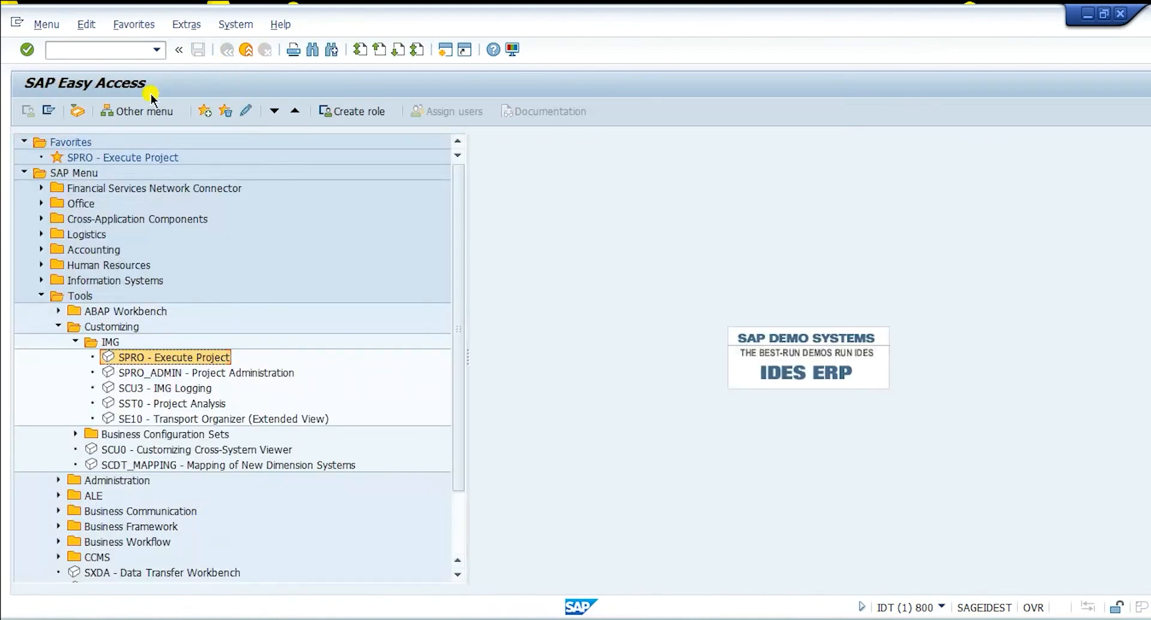
double_click(171, 157)
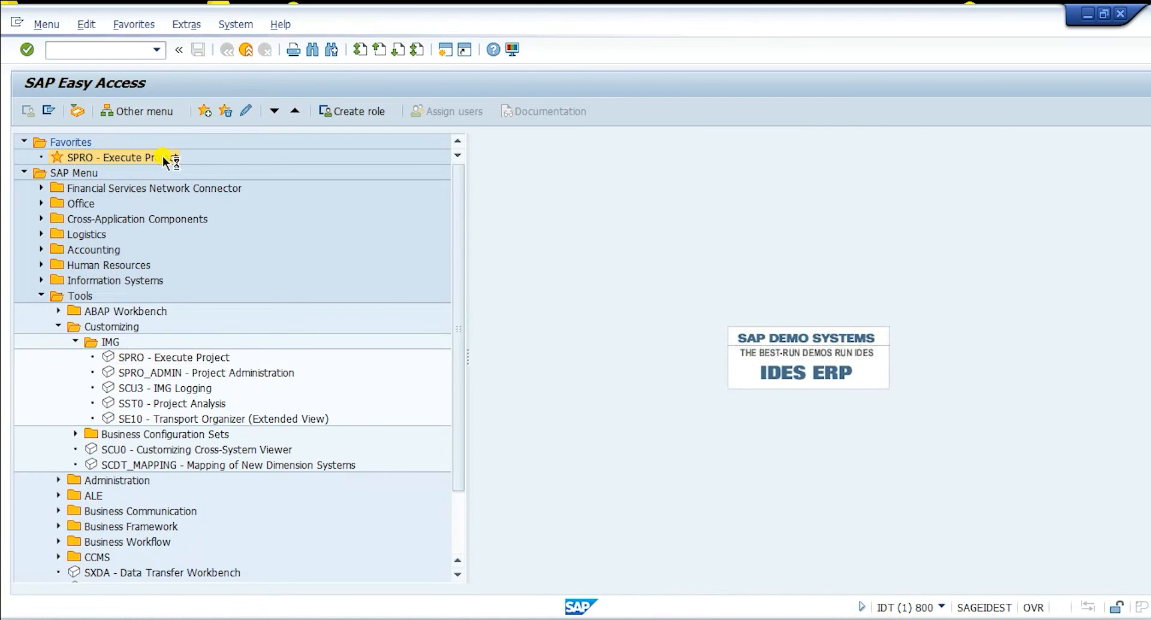
click(113, 112)
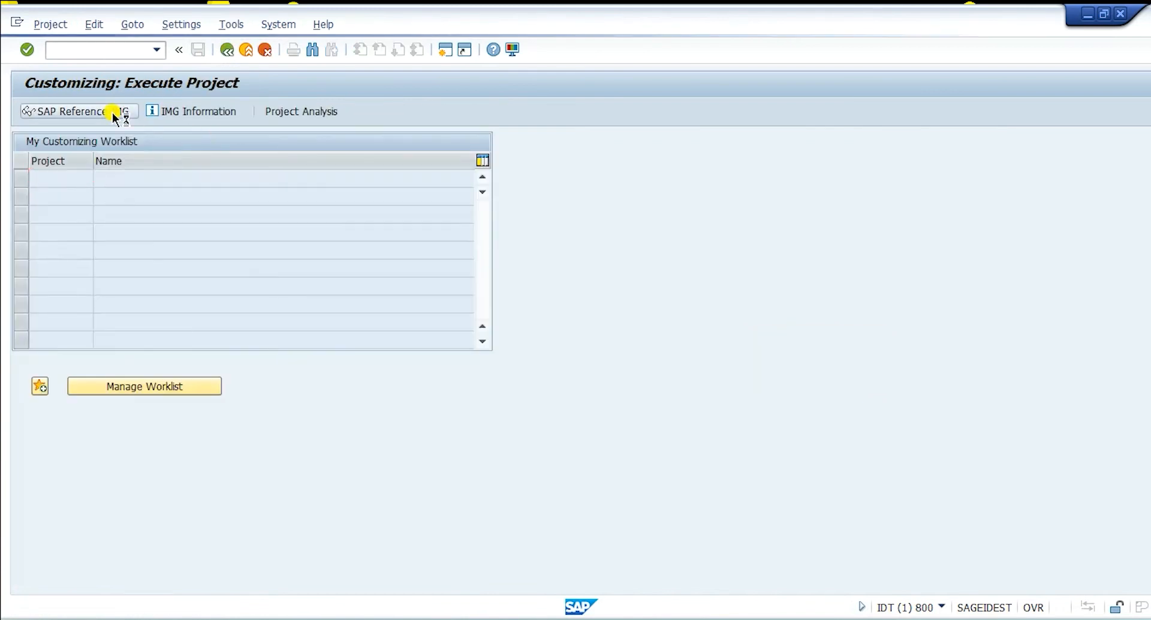
Step: Execute Assign company code to company under Enterprise Structure, Assignment, Financial Accounting
scroll(71, 316, down, 1)
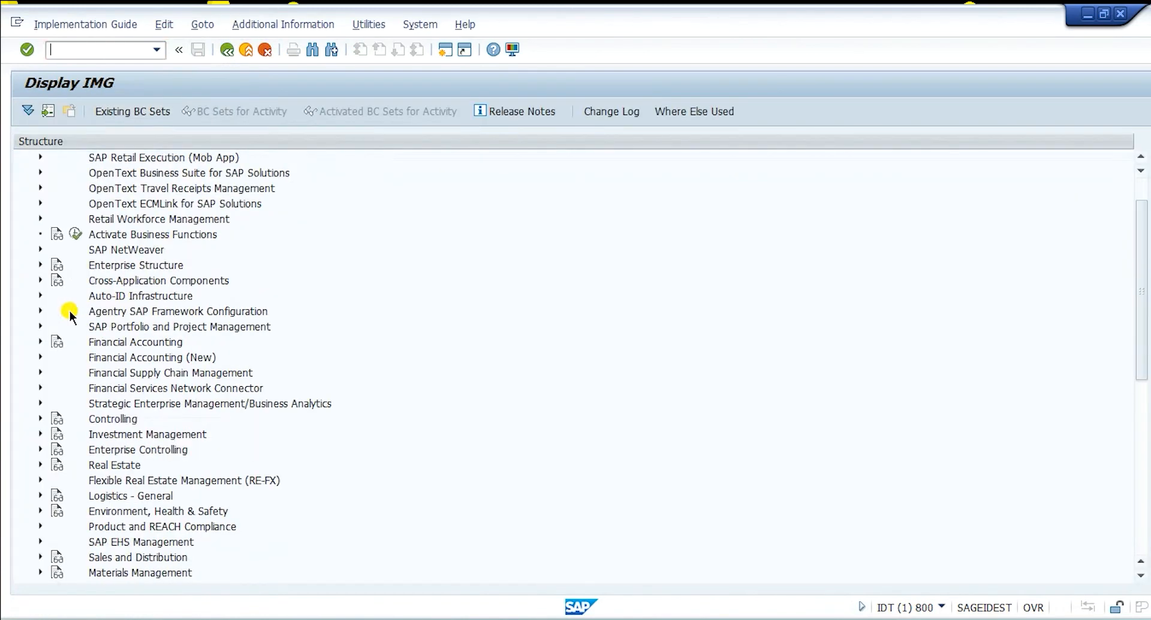
click(40, 265)
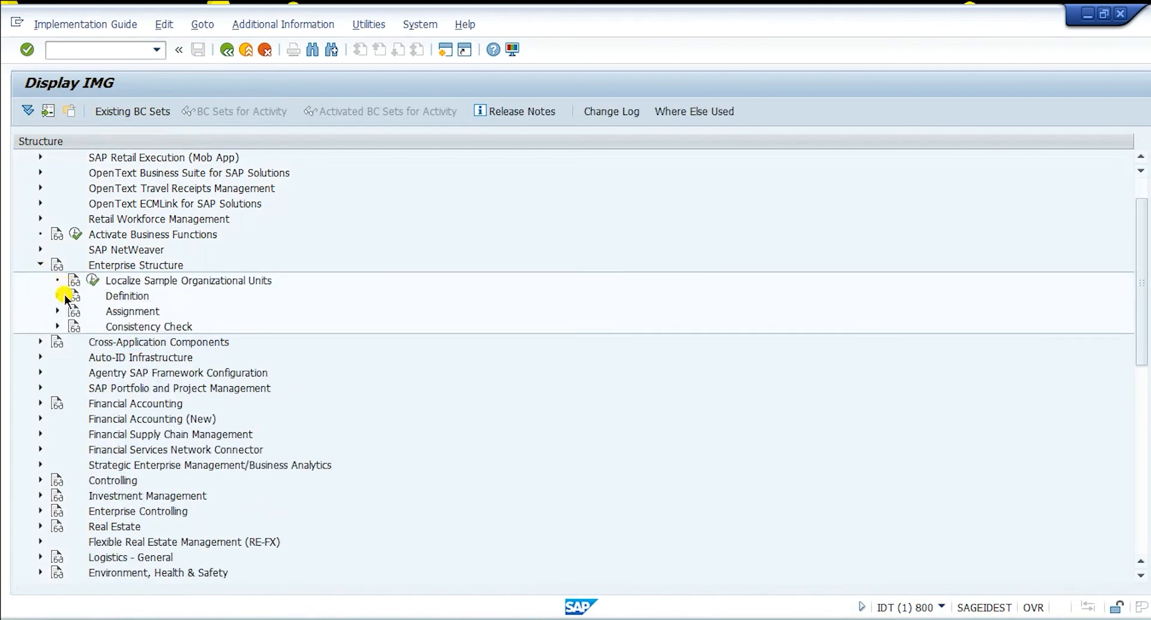
click(58, 312)
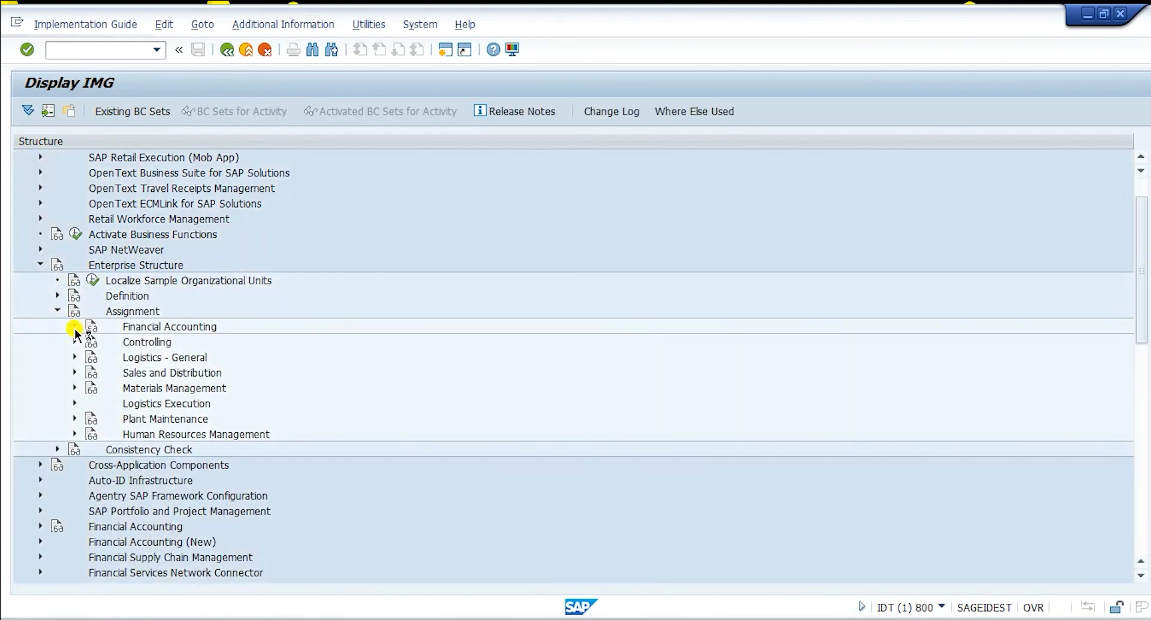
click(74, 326)
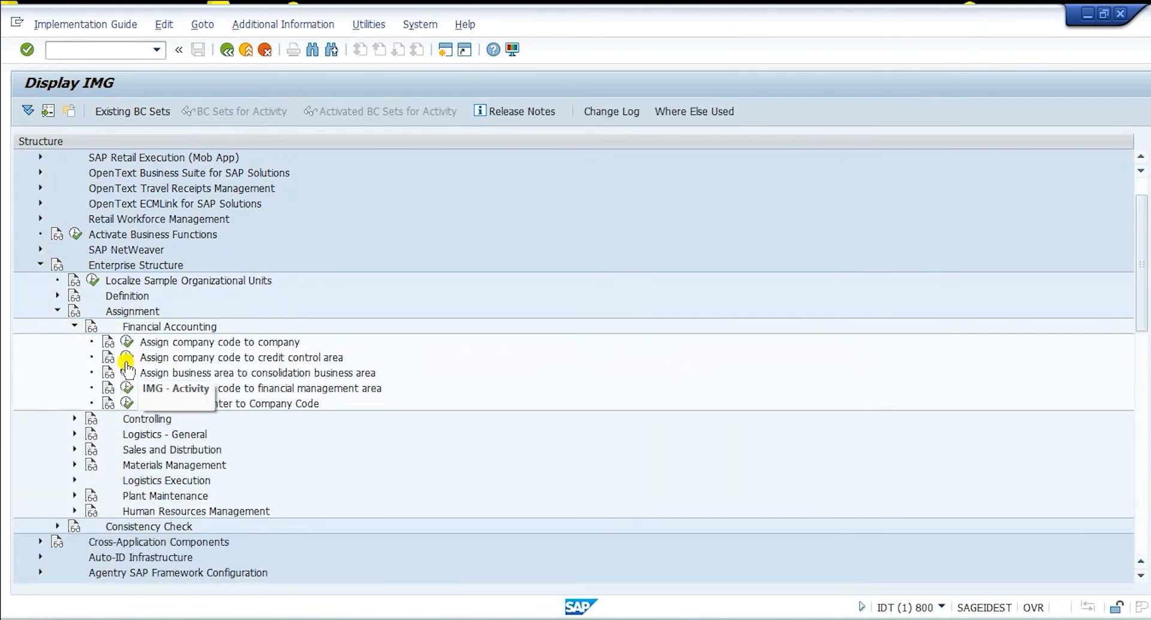
click(127, 341)
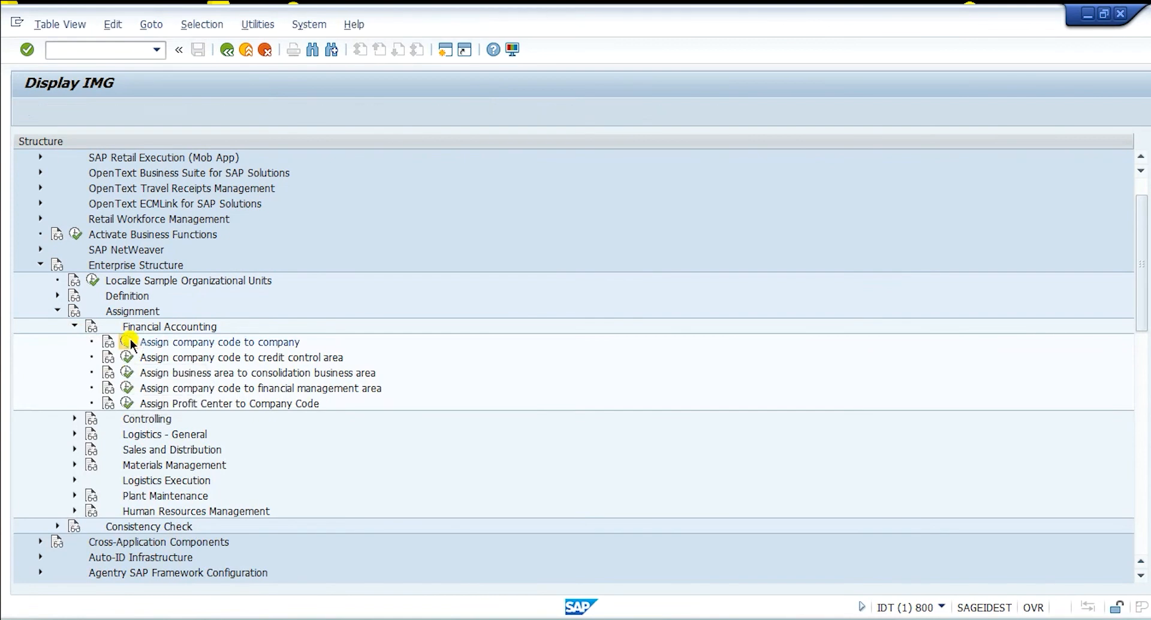
Step: Position the assignment list at company code BPCL
click(196, 573)
text(BPCL)
key(Return)
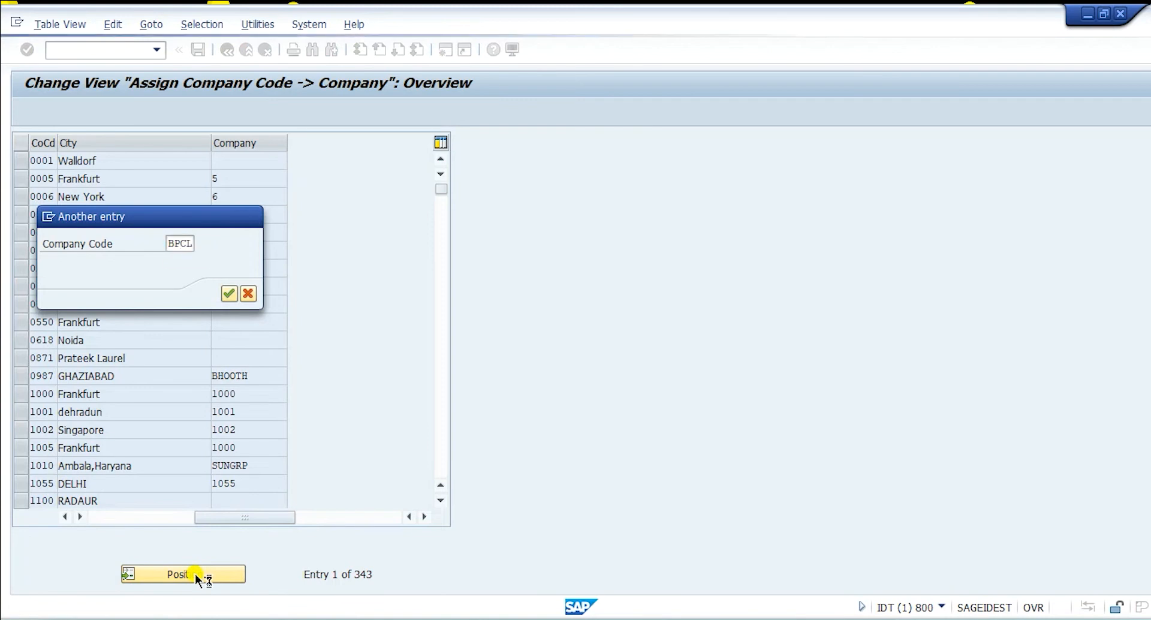
text(BRGR)
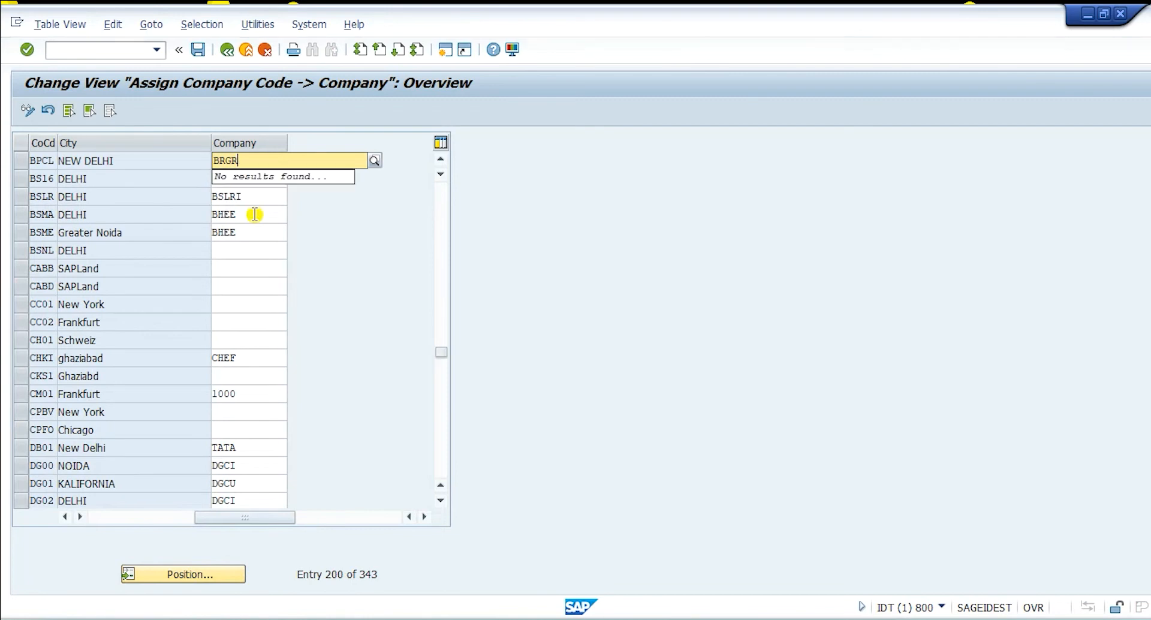
text(PG)
key(BackSpace)
key(BackSpace)
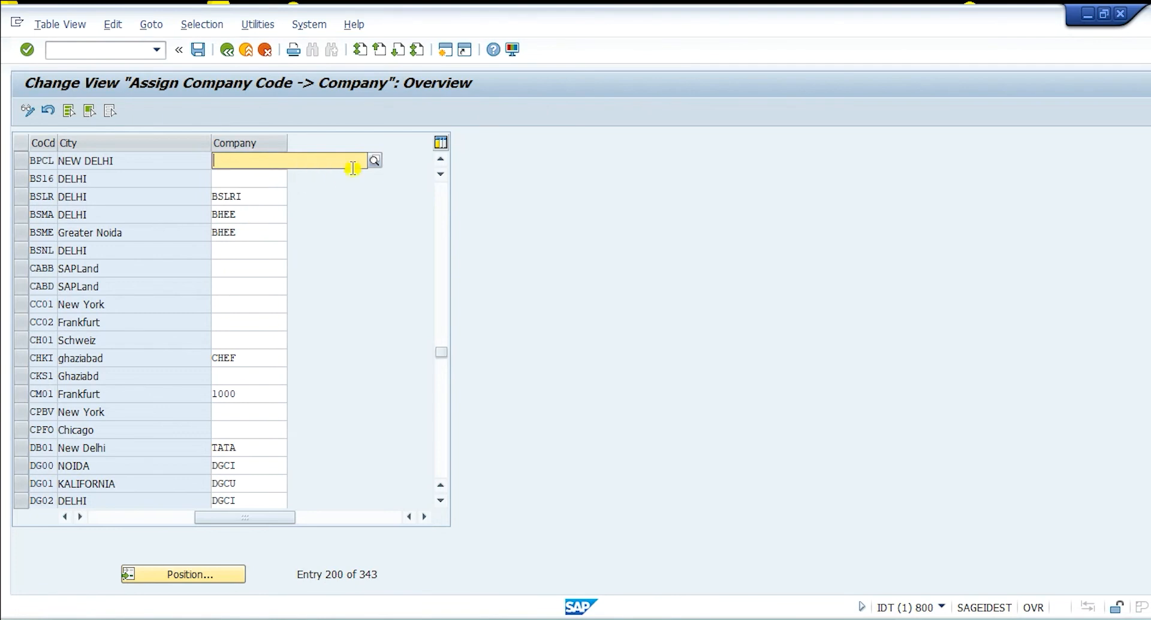
Step: Assign company BHGRP (Bharat group of companies) to company code BPCL from the list of possible companies
click(372, 164)
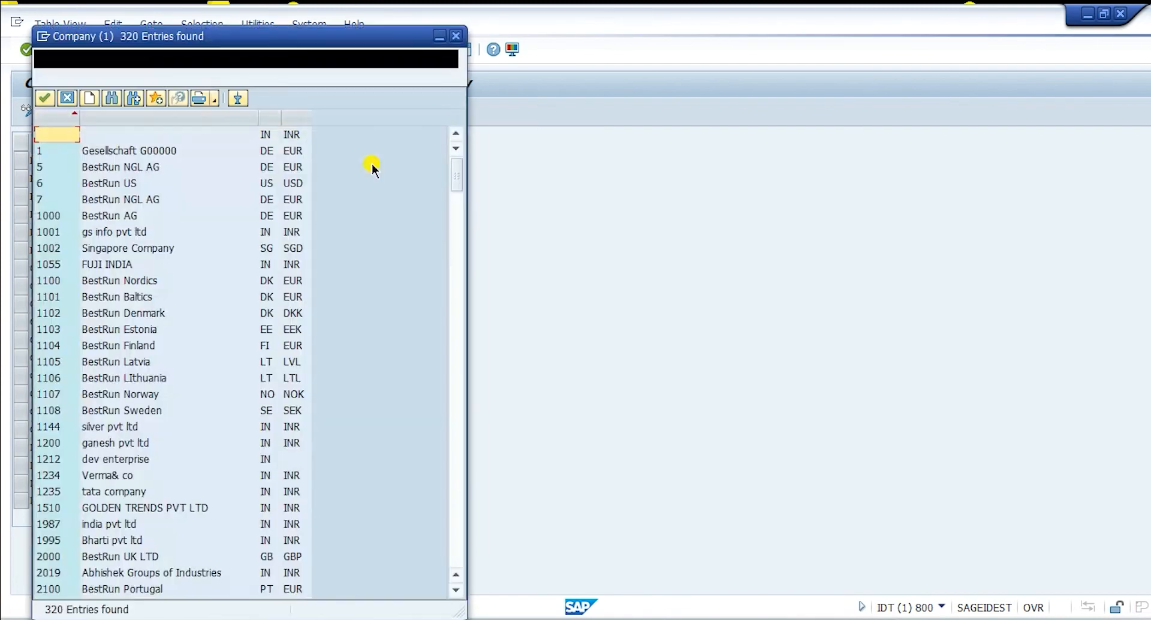
scroll(263, 361, down, 20)
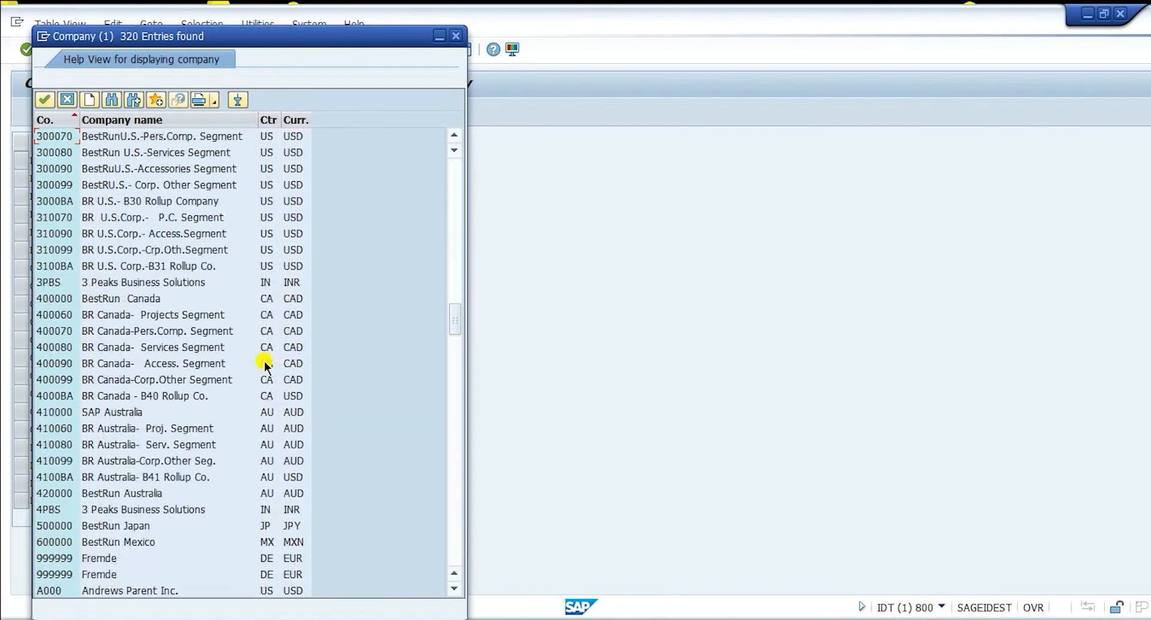
scroll(264, 363, up, 1)
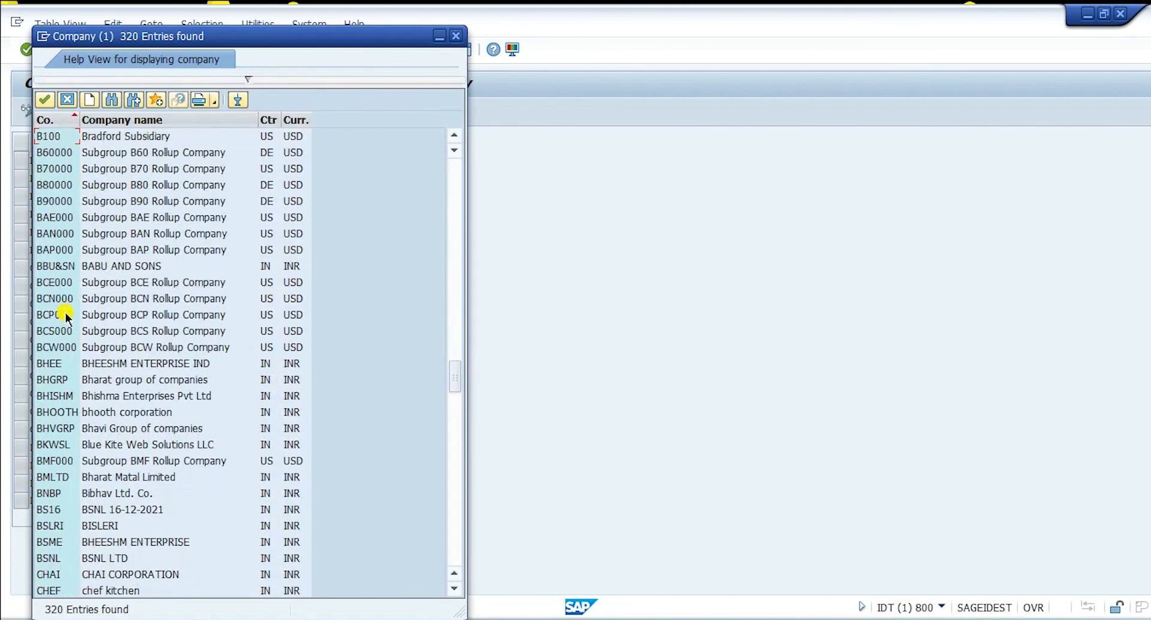
click(55, 266)
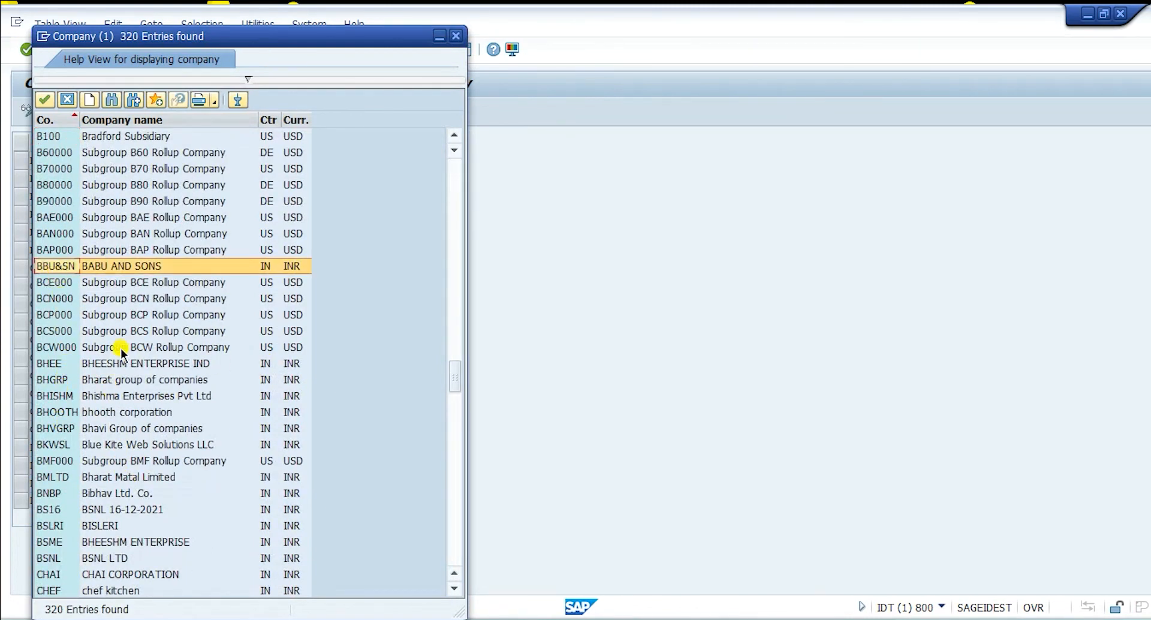
click(112, 384)
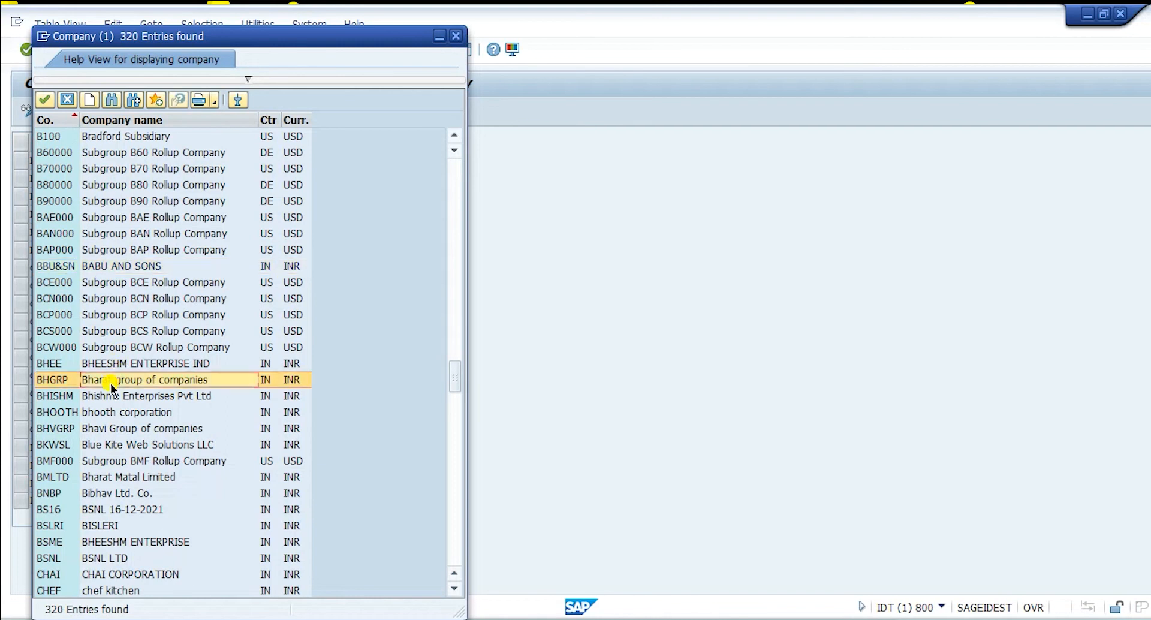
double_click(111, 383)
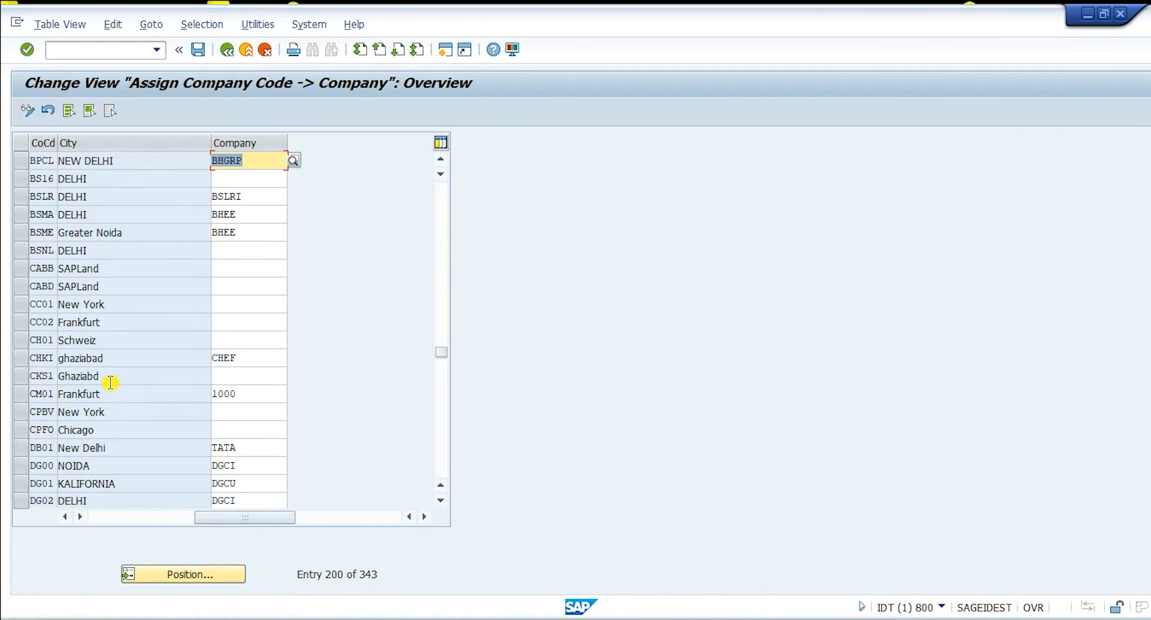
Step: Save the assignment under the proposed customizing request "bharat group co configuration" and return to the IMG structure
key(ctrl+s)
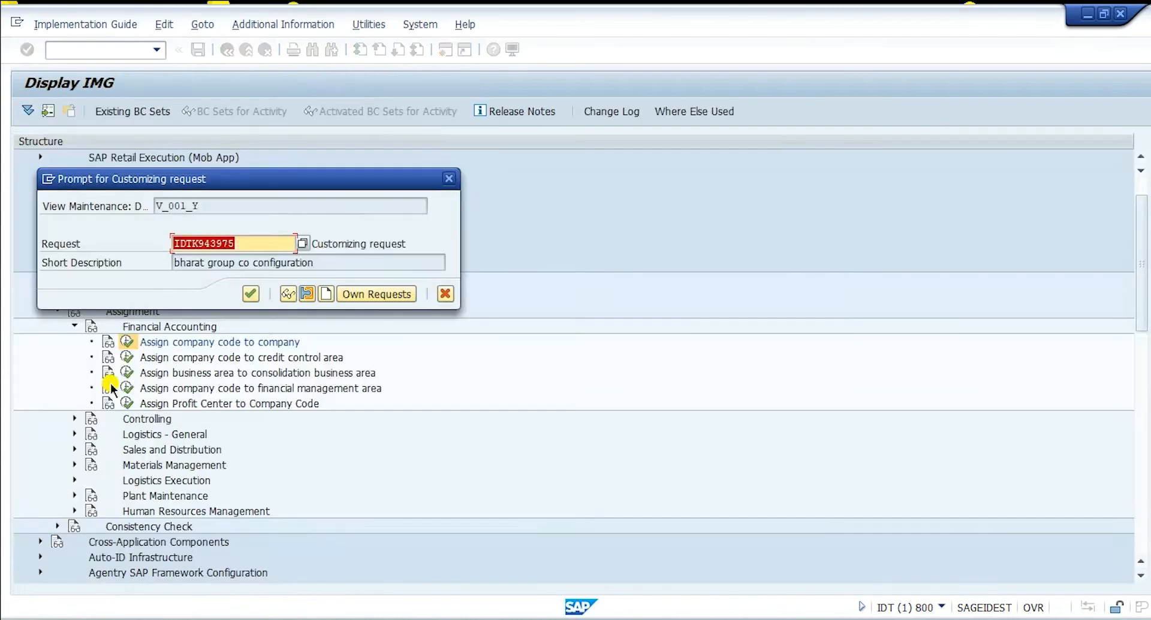
key(Return)
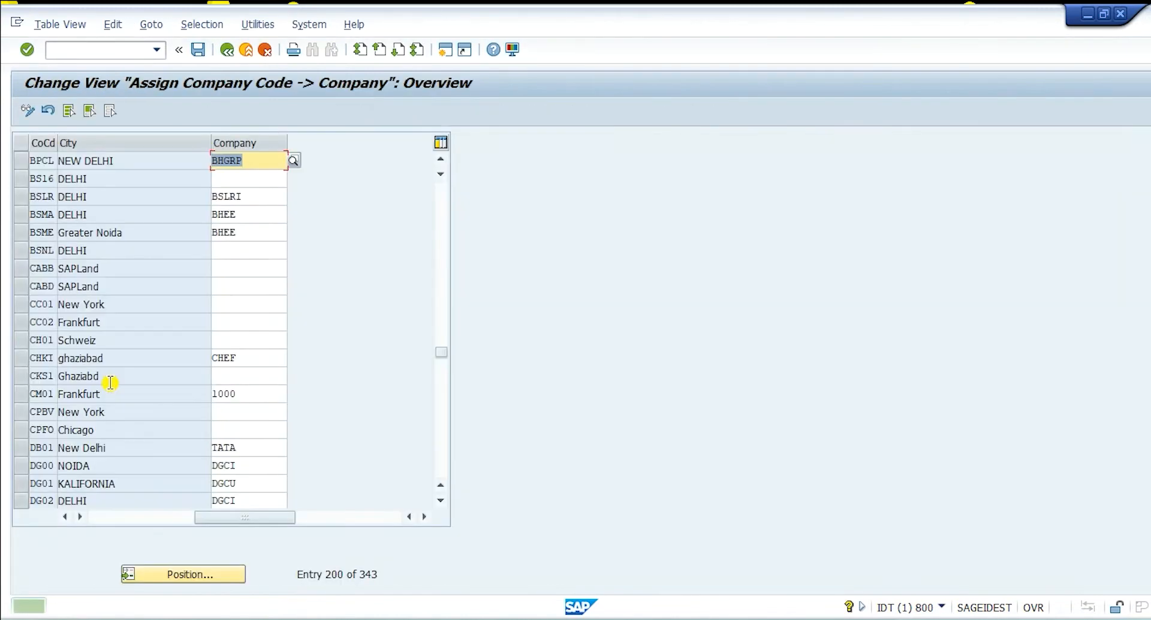
click(229, 48)
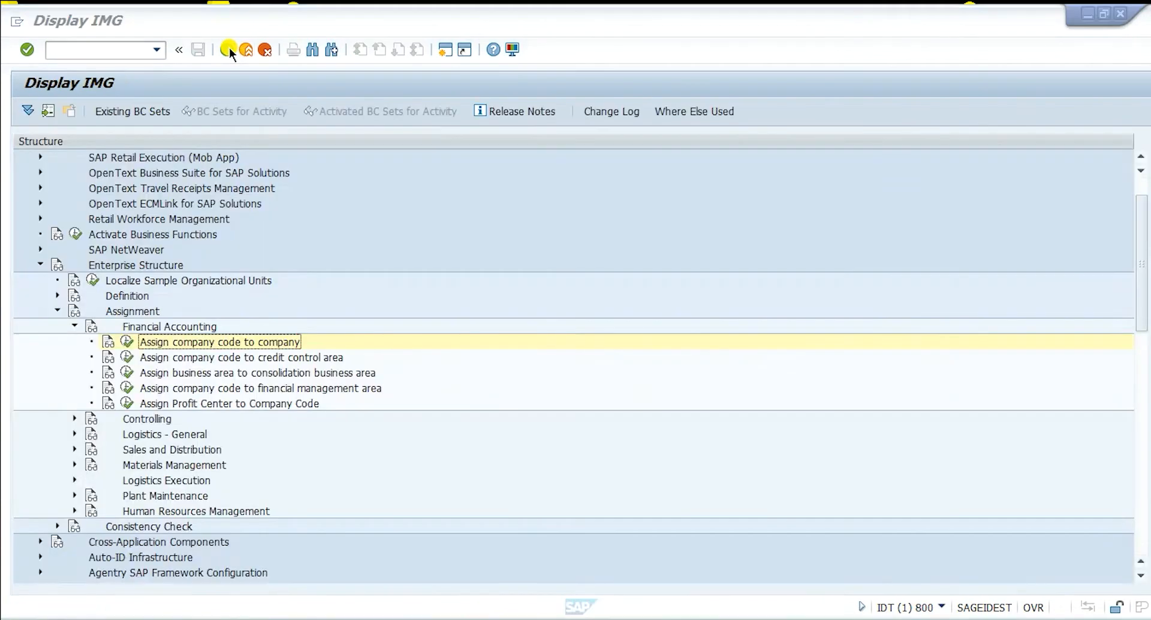
Step: Switch to the Word notes and highlight the SPRO path under Define Business Area
key(alt+Tab)
scroll(344, 560, down, 2)
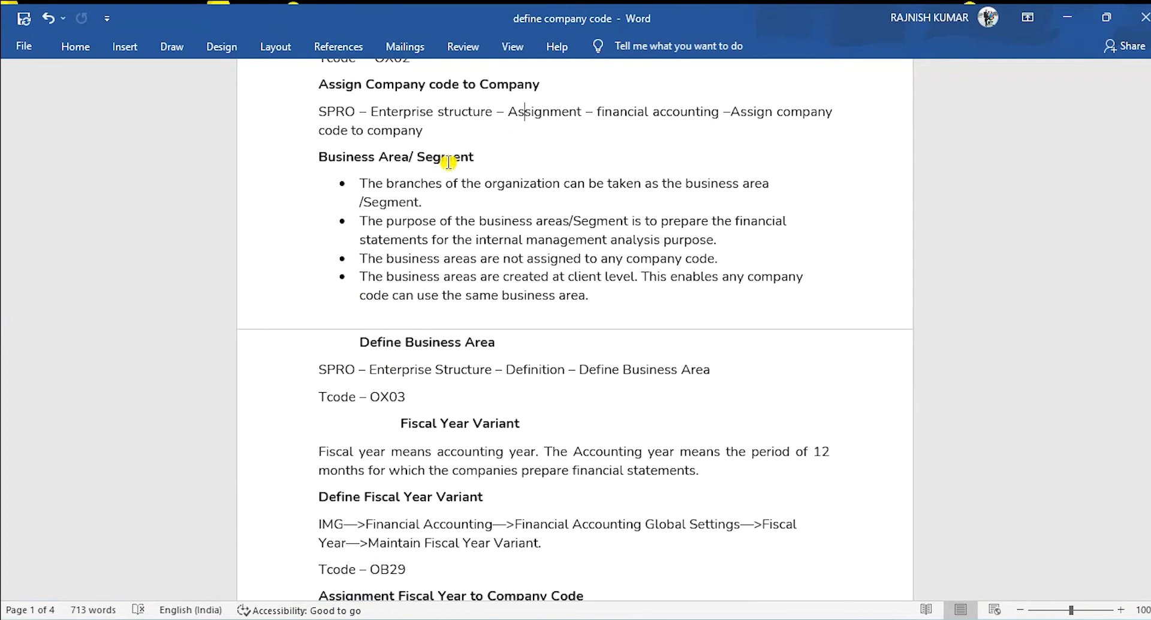
click(303, 379)
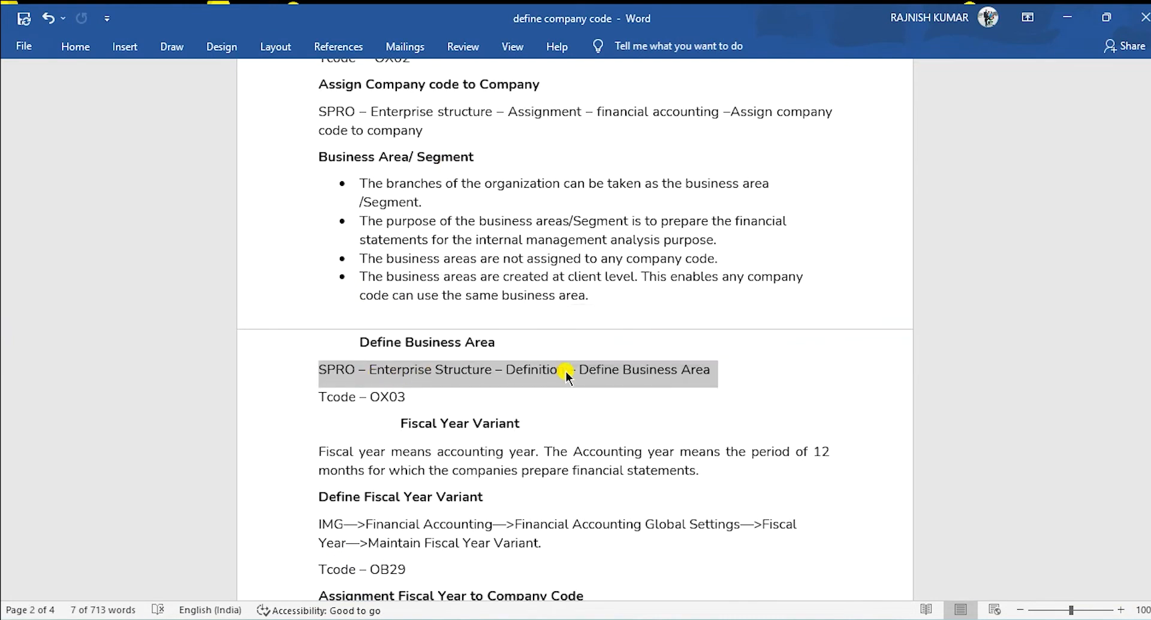
Step: Switch back to SAP, execute Define Business Area under Enterprise Structure, Definition, Financial Accounting, and start new entries
key(alt+Tab)
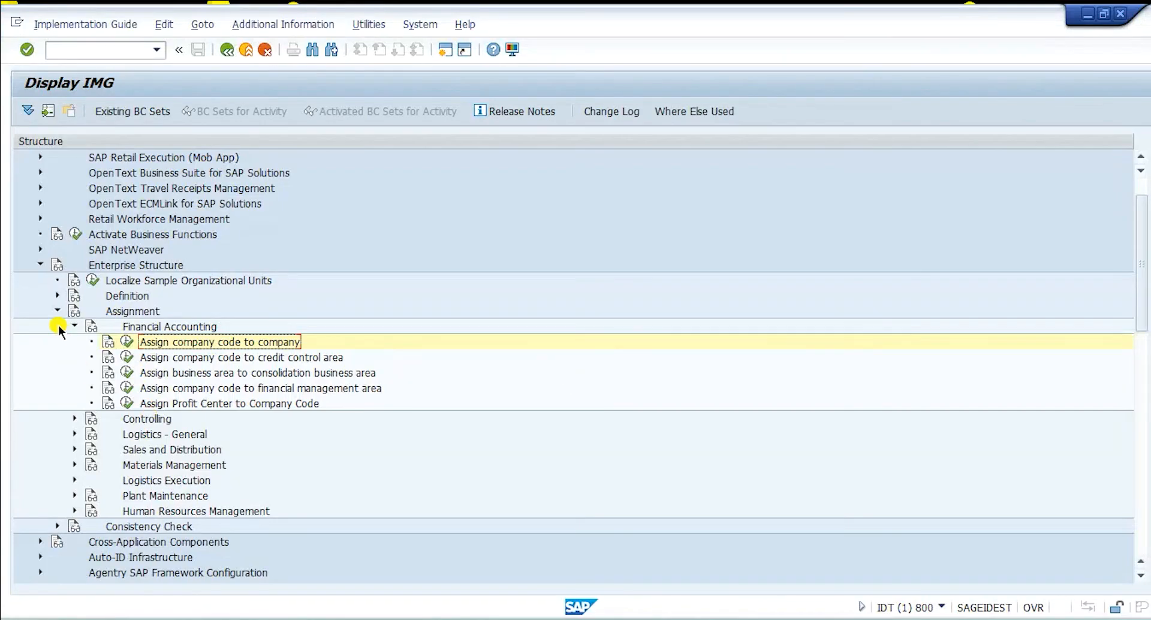
click(57, 311)
click(58, 295)
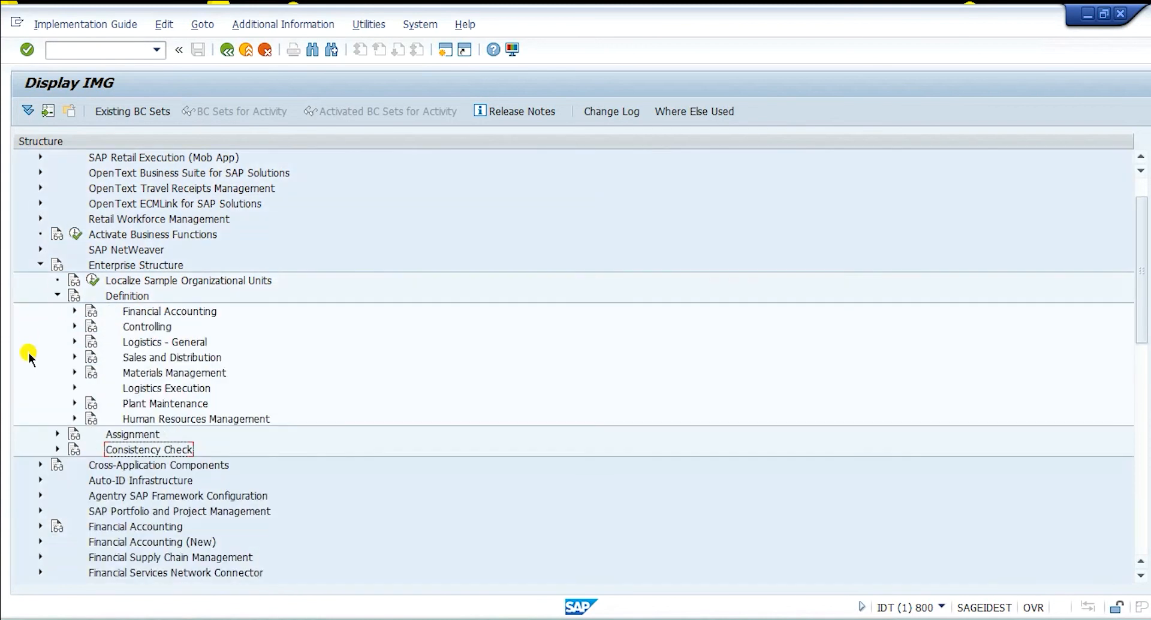
click(76, 311)
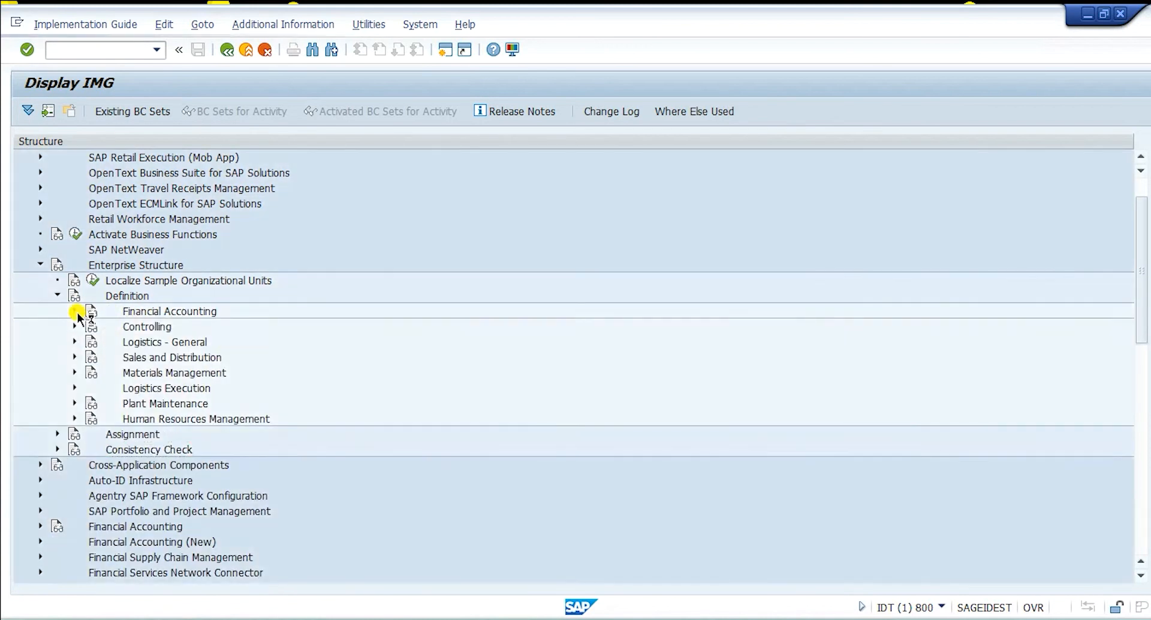
click(128, 374)
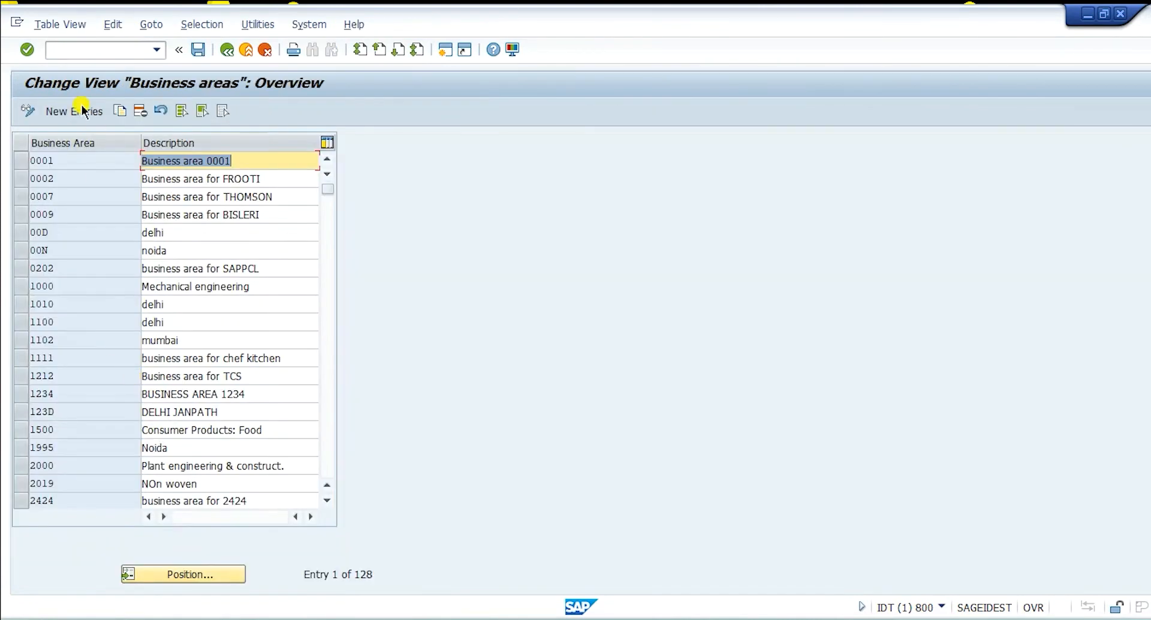
click(59, 113)
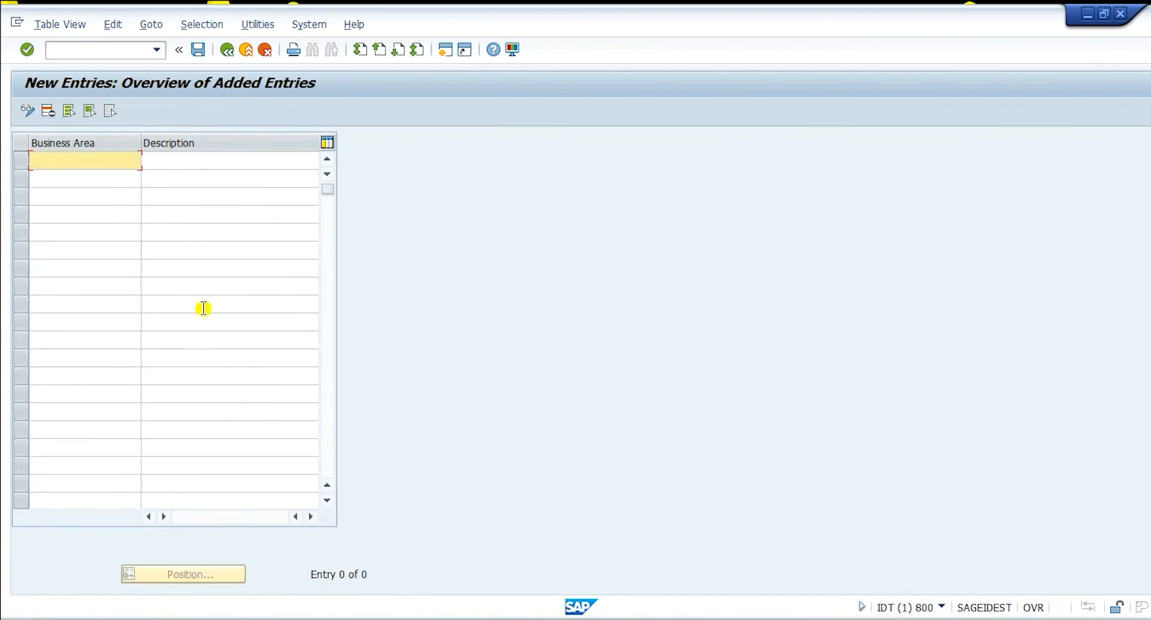
text(B10)
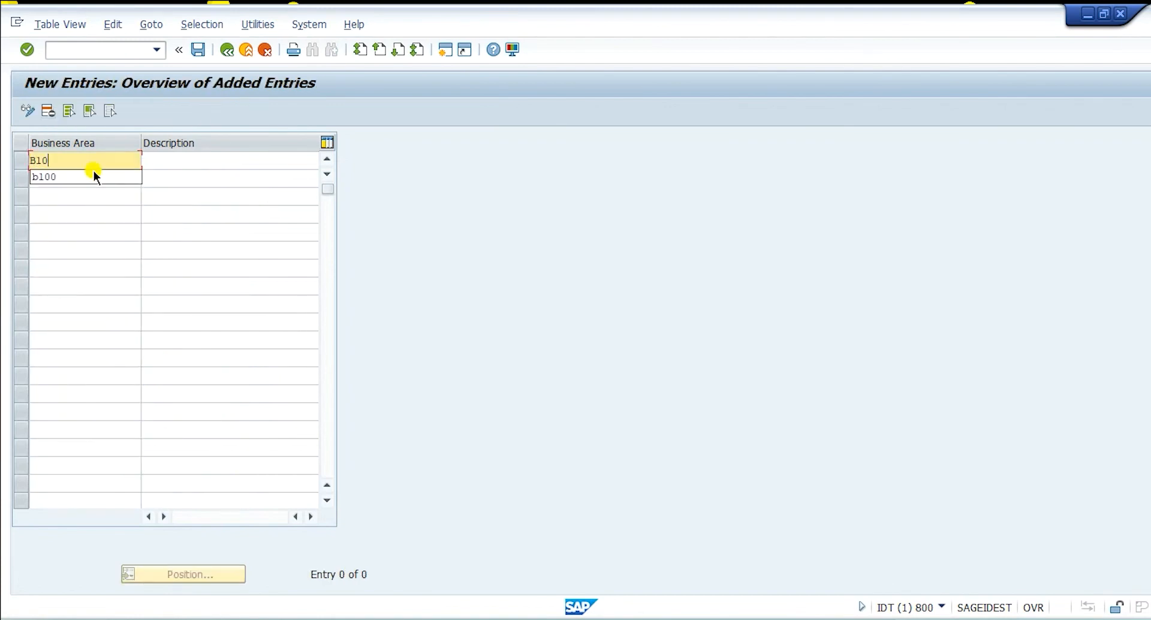
text(1)
key(BackSpace)
key(BackSpace)
key(BackSpace)
key(BackSpace)
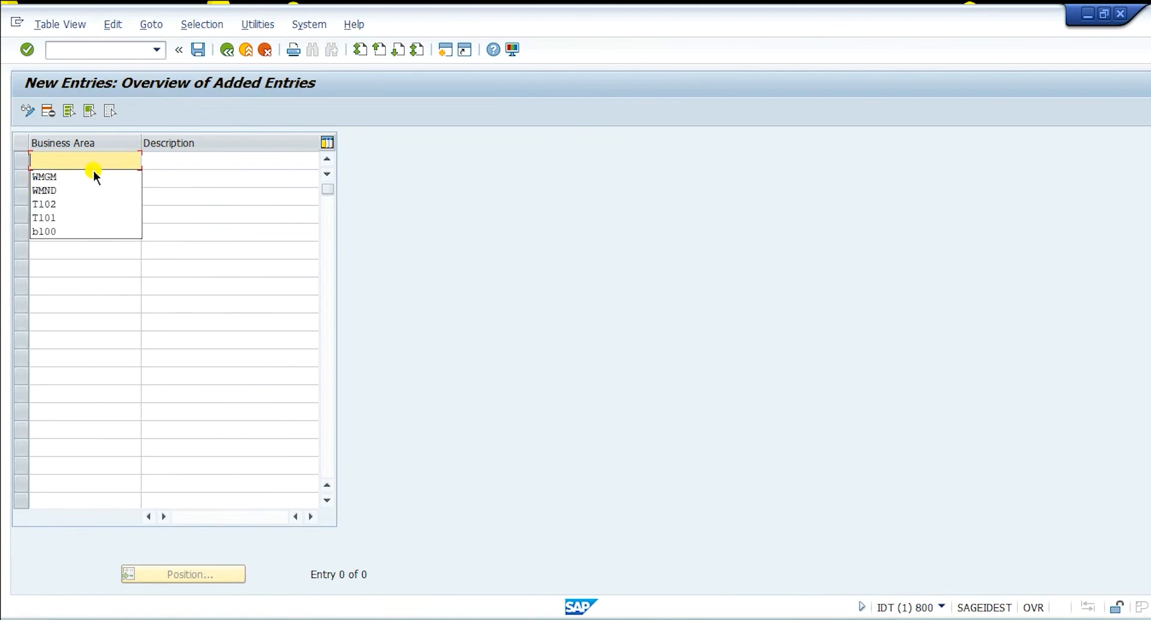
Step: Add and save business areas BH1 with description NEW DELHI and BH2 with description HARYANA
text(BH1)
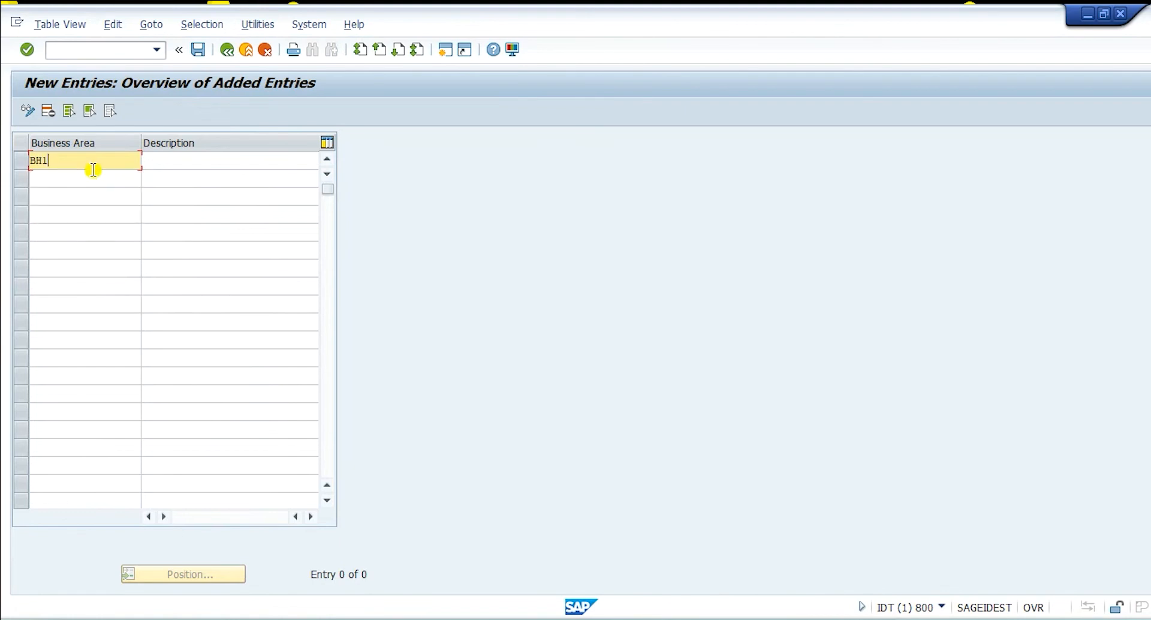
key(Tab)
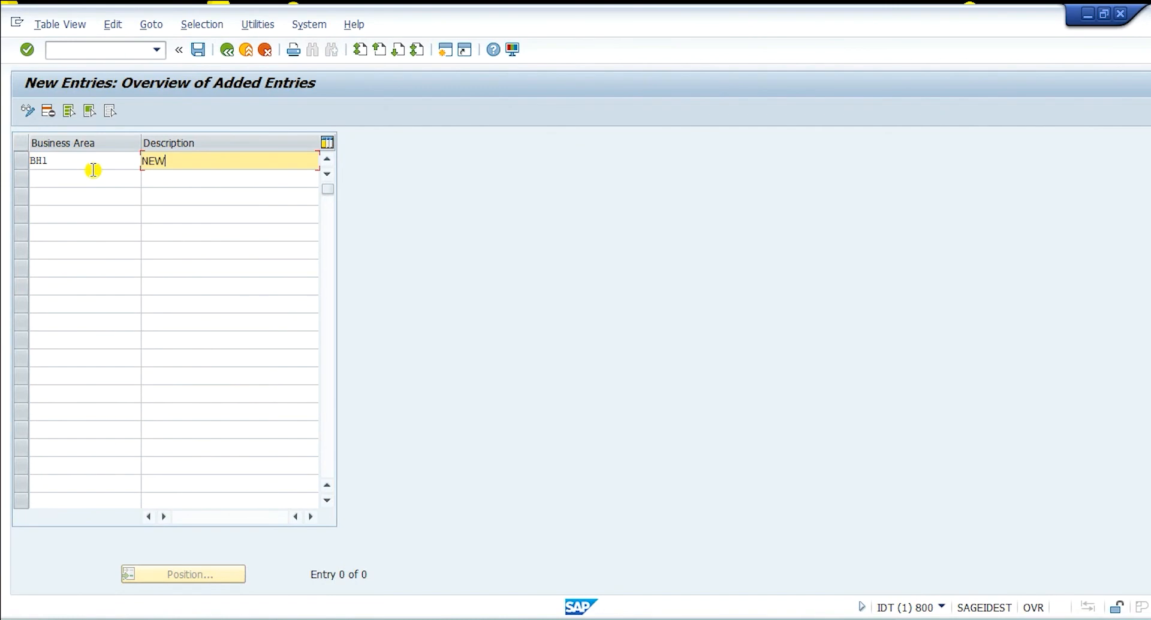
key(Tab)
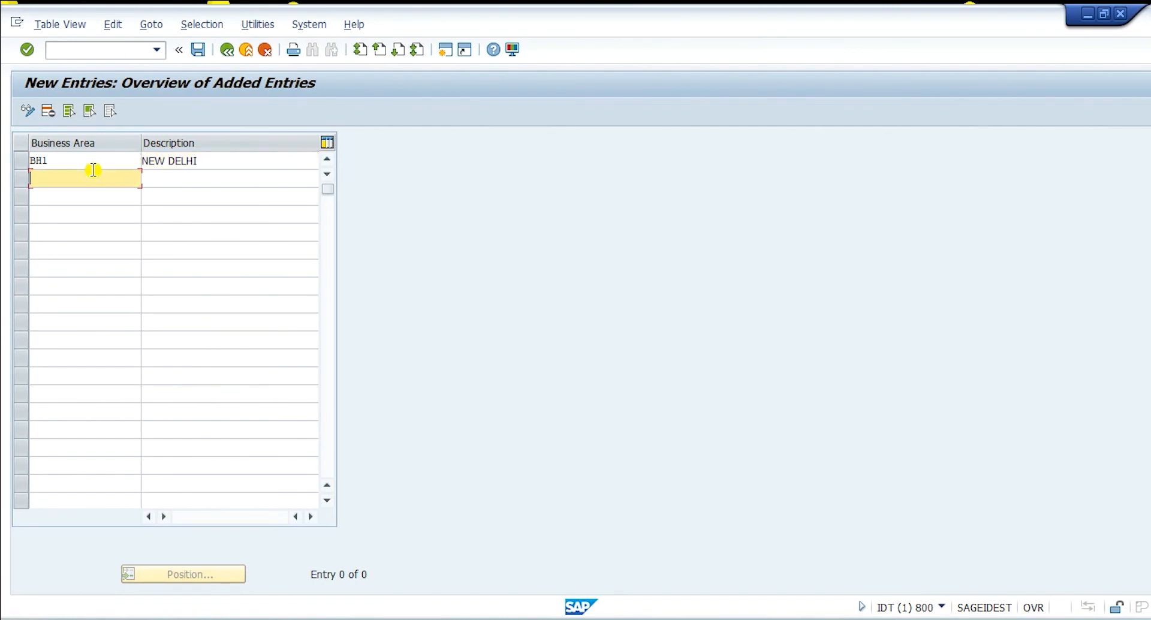
text(BH2)
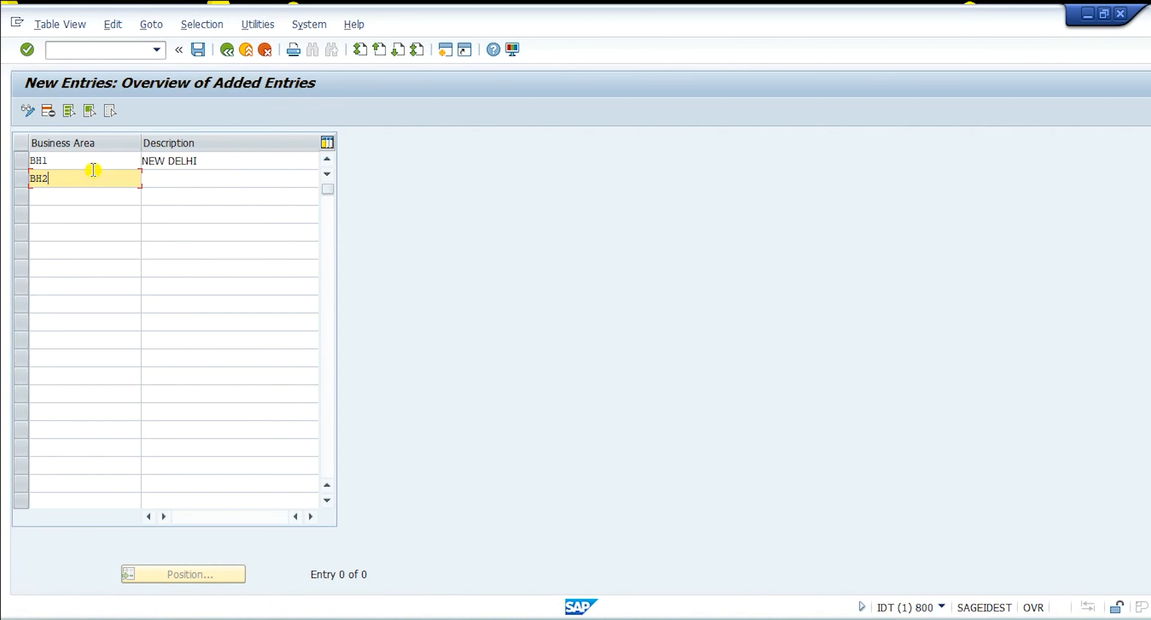
key(Tab)
text(HARYANA)
key(Return)
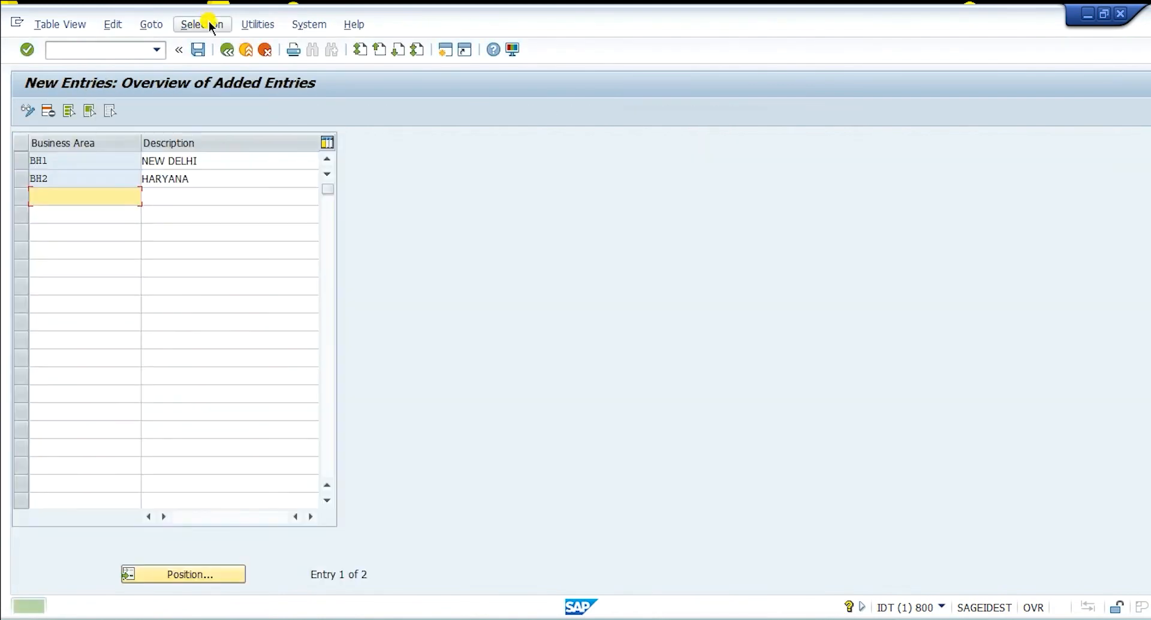
Step: Leave the business area views for the IMG structure and collapse the Enterprise Structure node
click(227, 49)
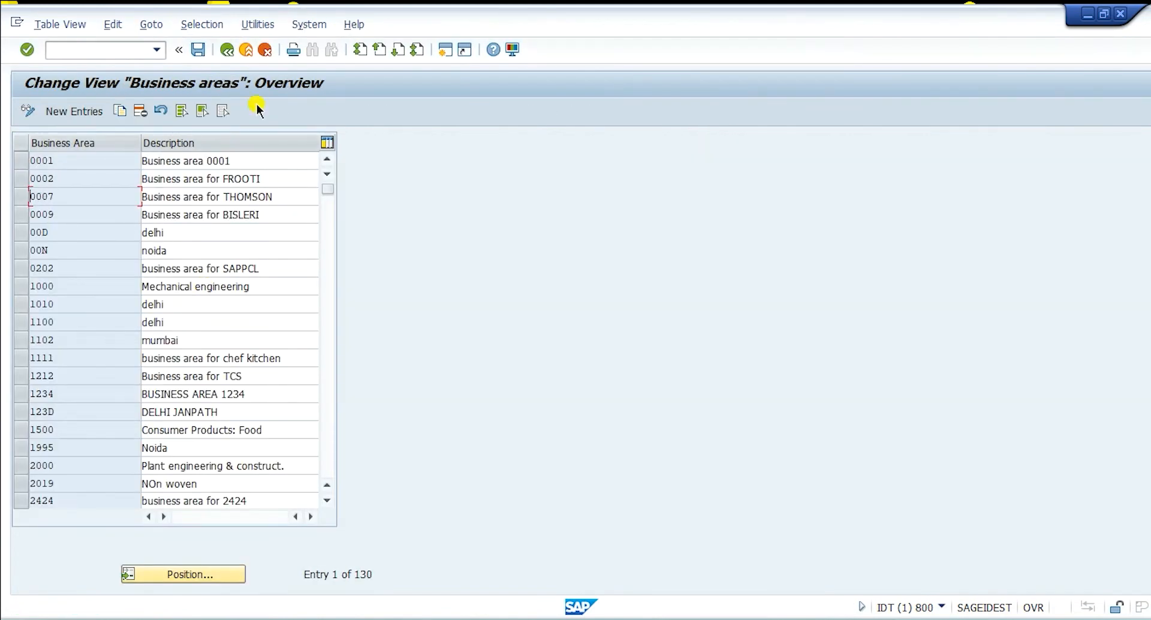
click(232, 52)
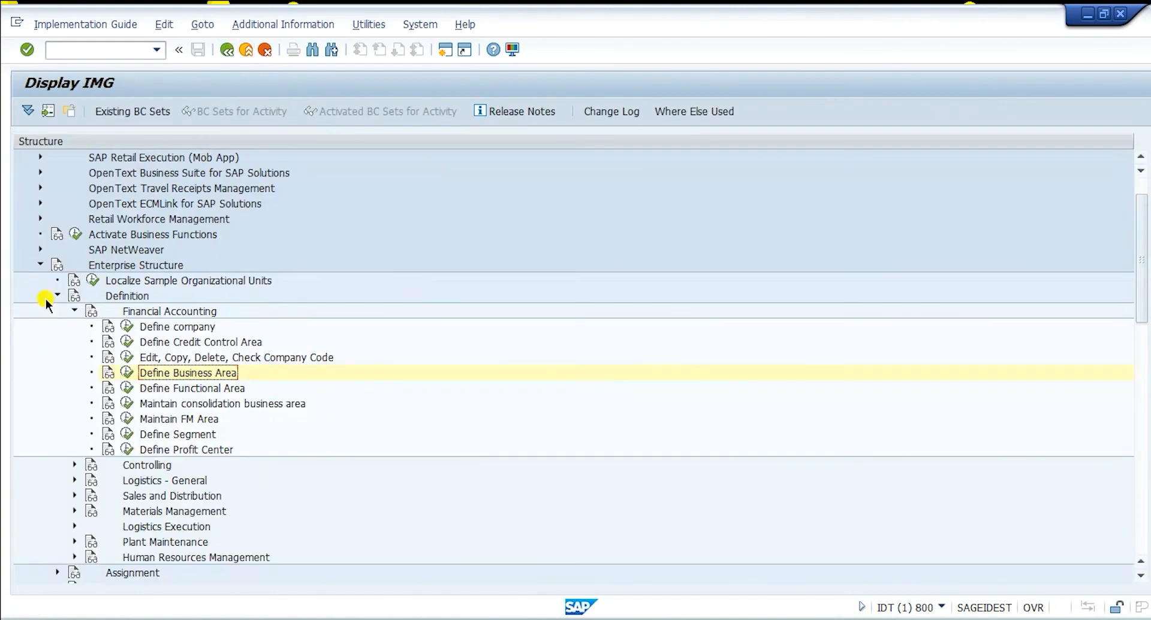
click(41, 265)
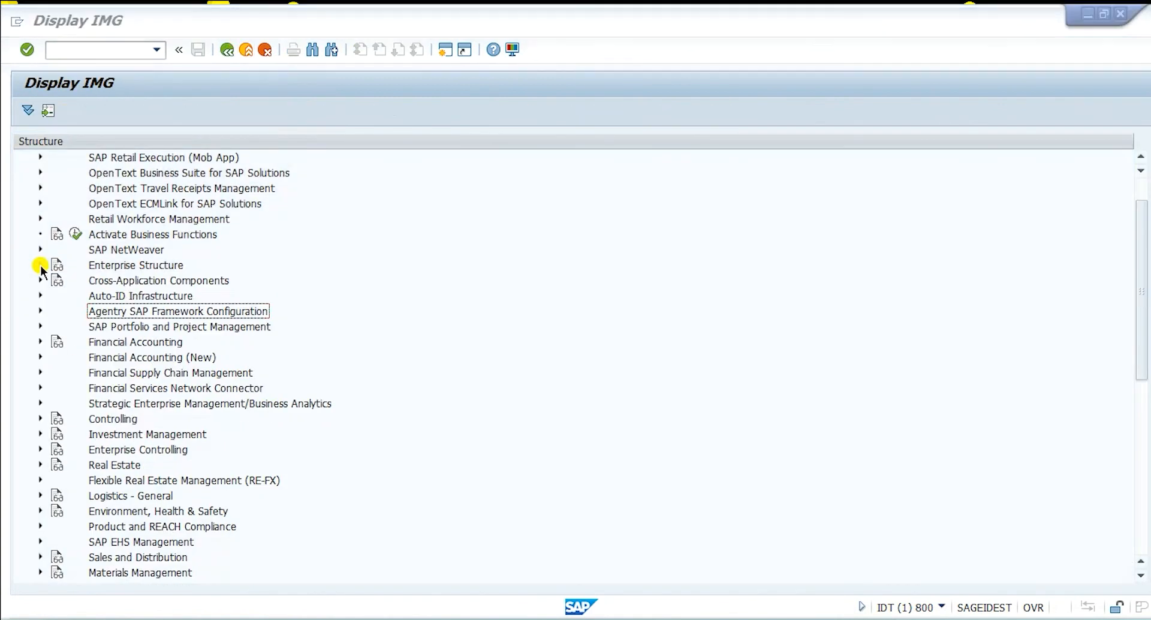
Step: Switch to the Word notes and review the Define Fiscal Year Variant and Assignment Fiscal Year to Company Code sections
key(alt+Tab)
scroll(508, 390, down, 4)
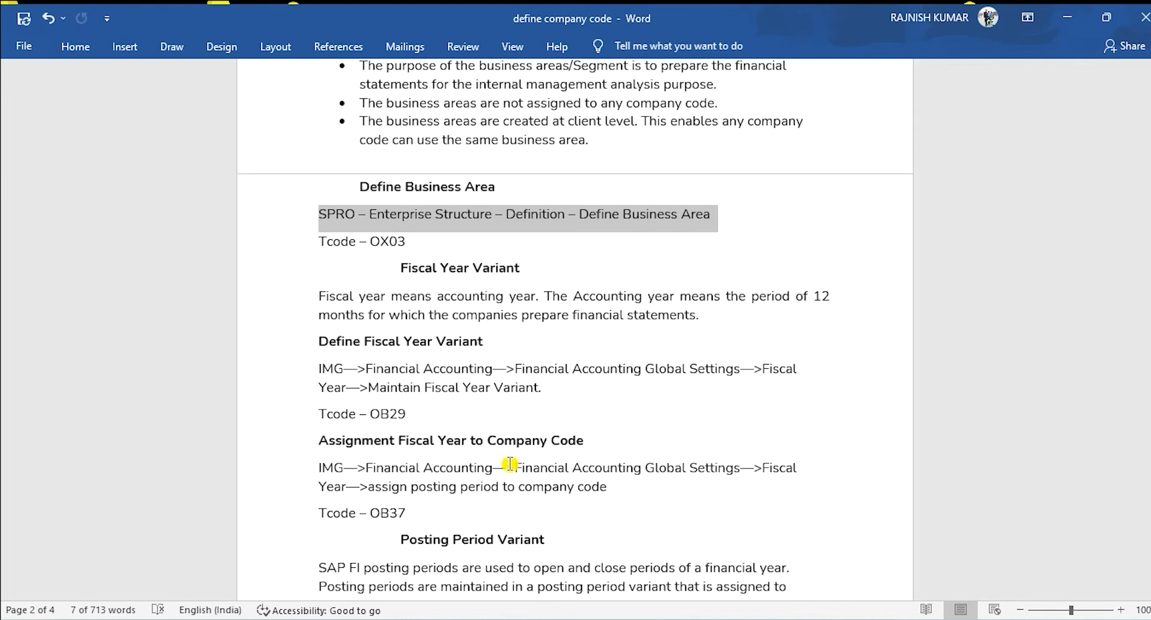
Step: Switch back to SAP and expand Financial Accounting (New), Financial Accounting Global Settings (New), Ledgers, down to Fiscal Year and Posting Periods
key(alt+Tab)
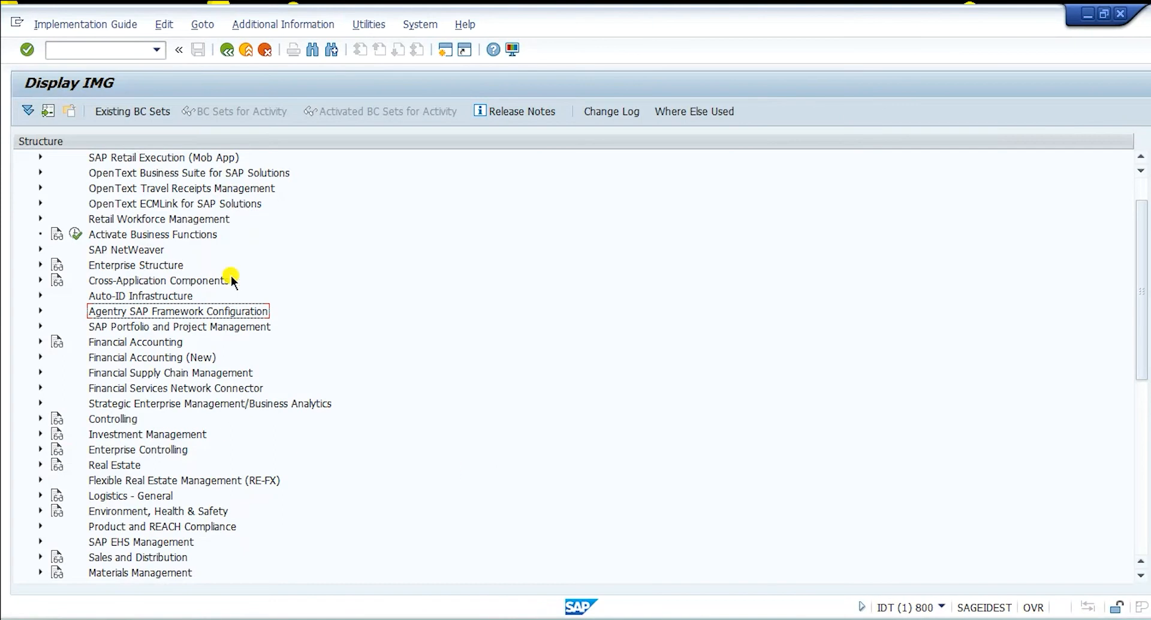
scroll(183, 373, down, 1)
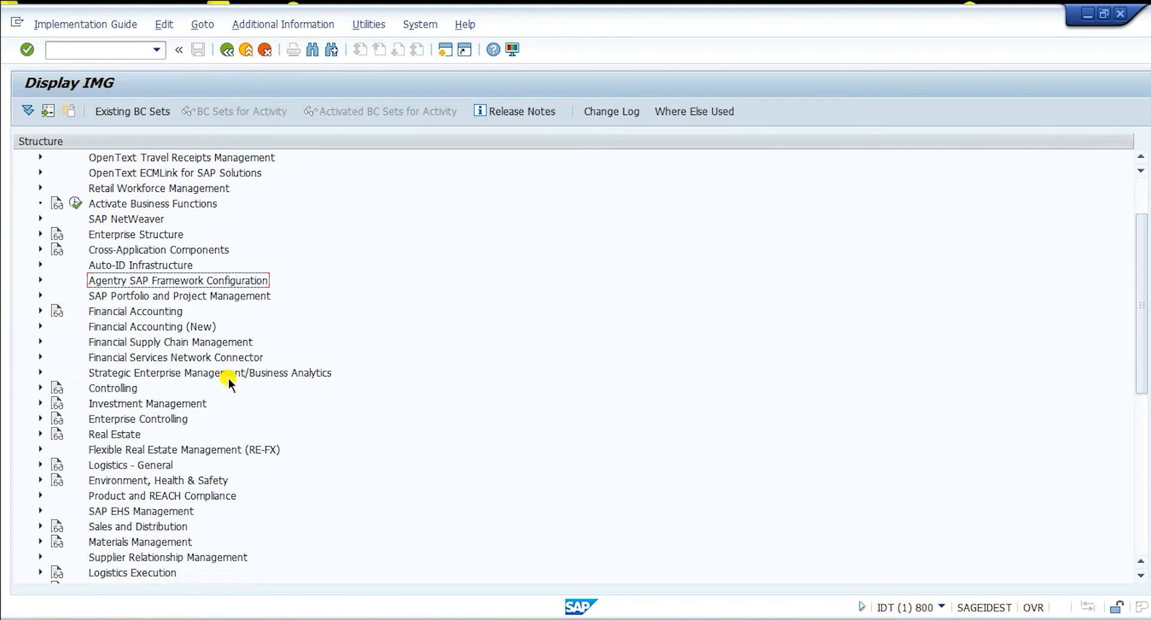
click(38, 328)
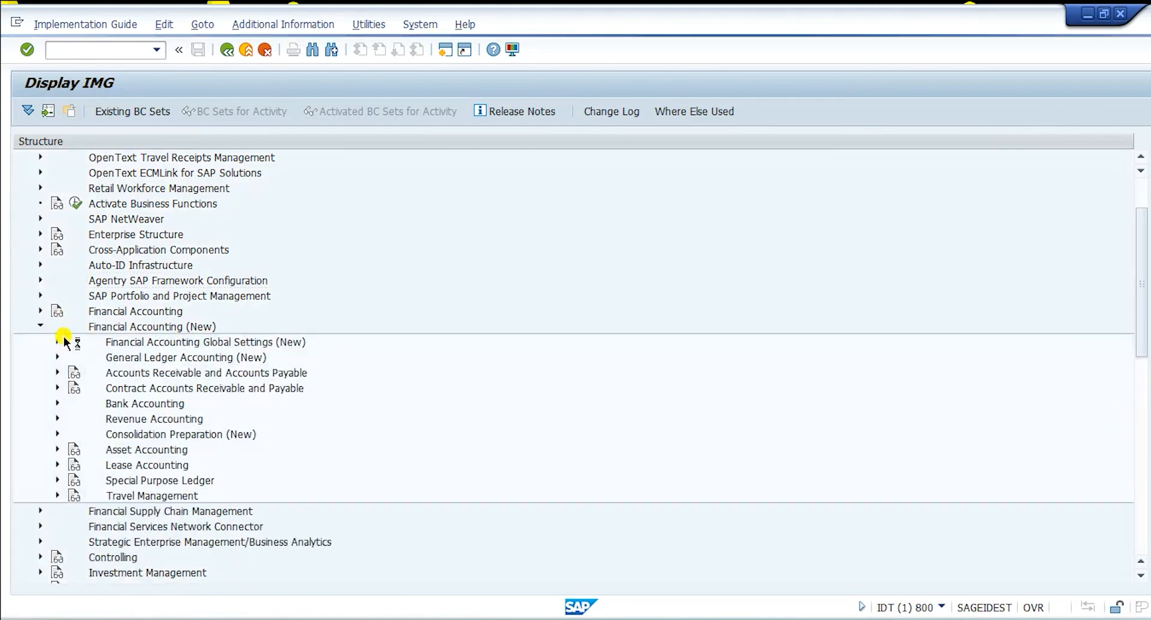
click(57, 341)
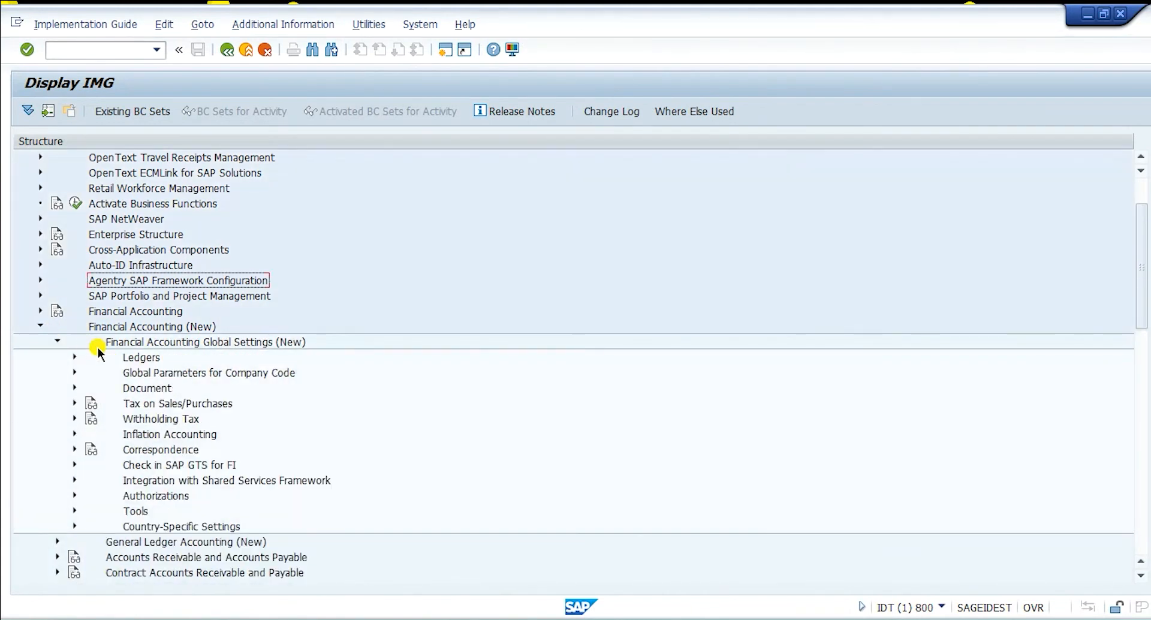
click(74, 368)
click(75, 357)
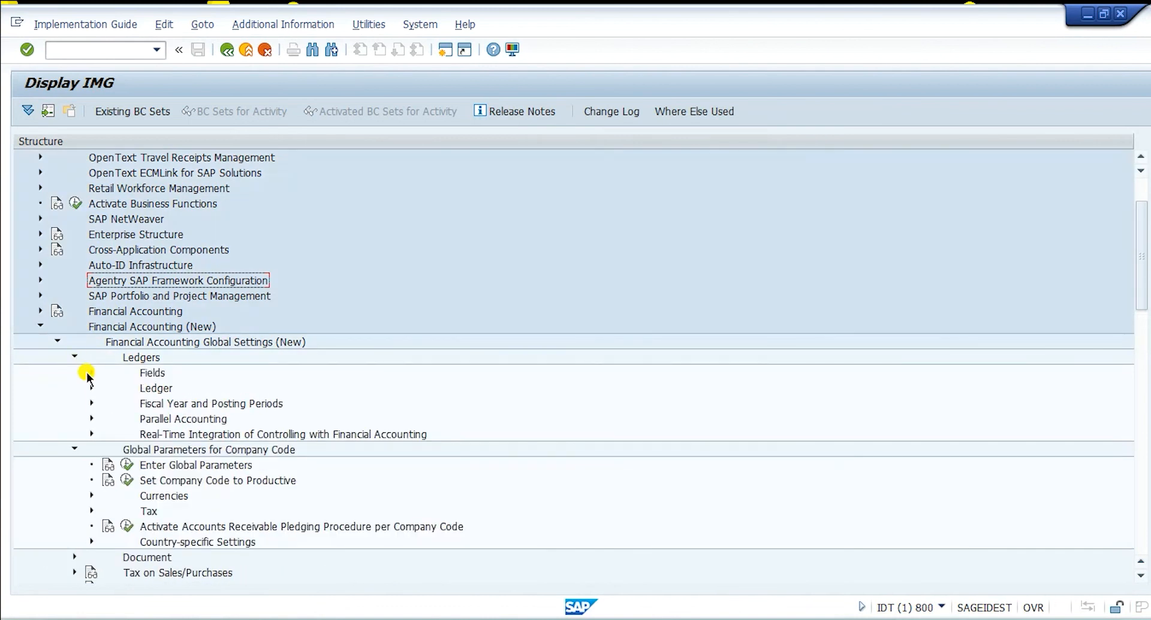
click(91, 404)
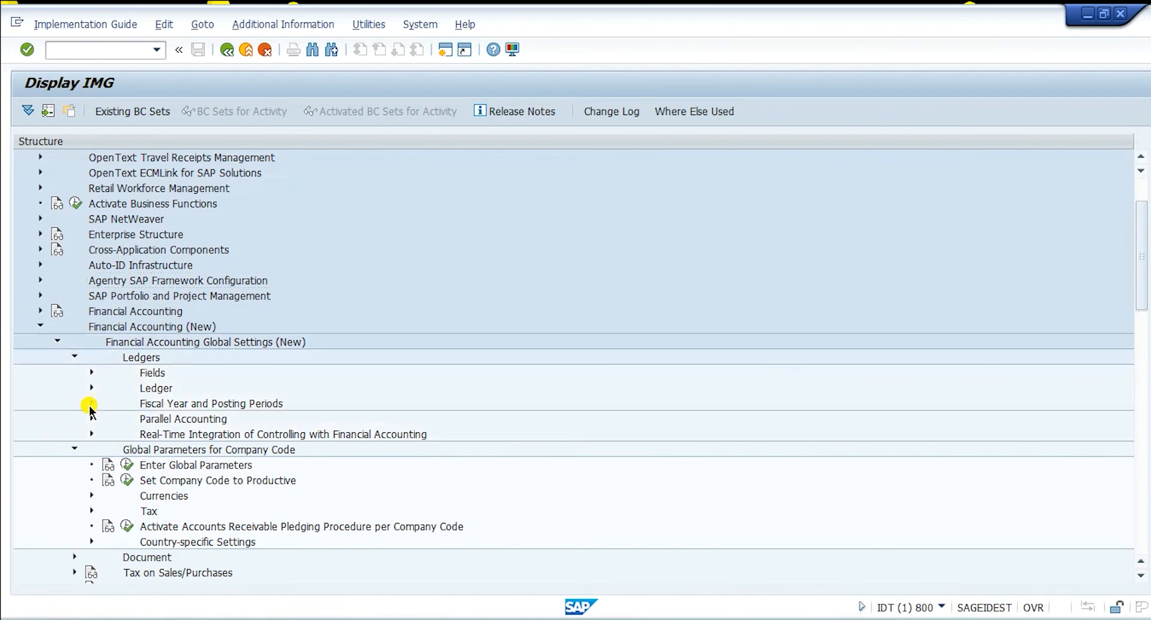
Step: Expand Fiscal Year and Posting Periods and display the key column as additional information to read the Maintain Fiscal Year Variant key
click(246, 423)
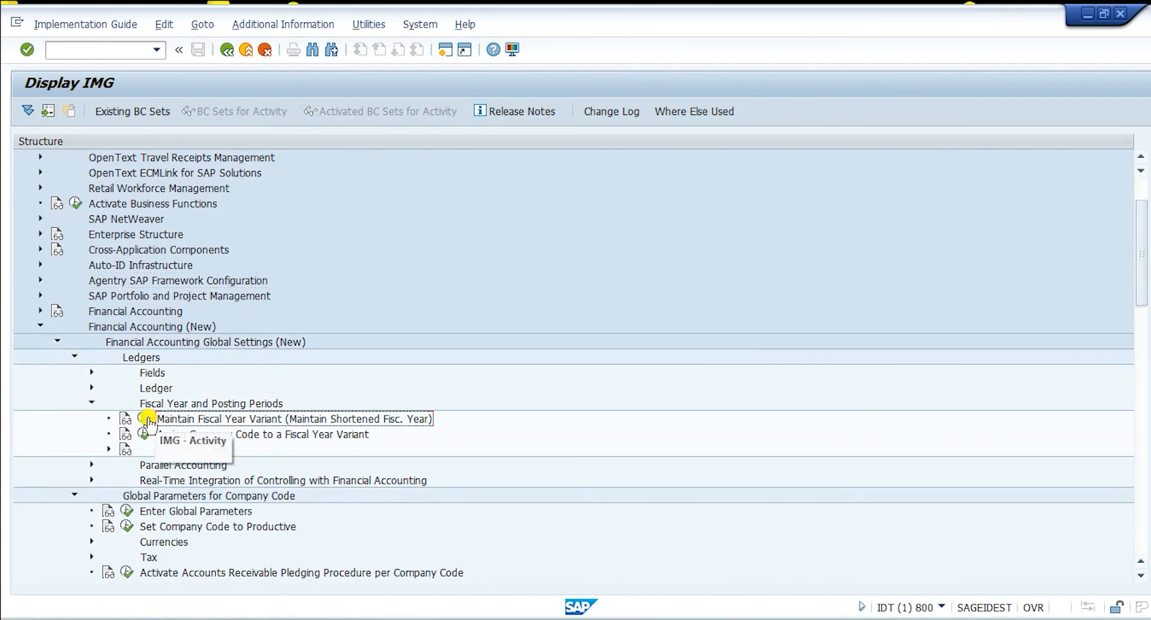
click(296, 24)
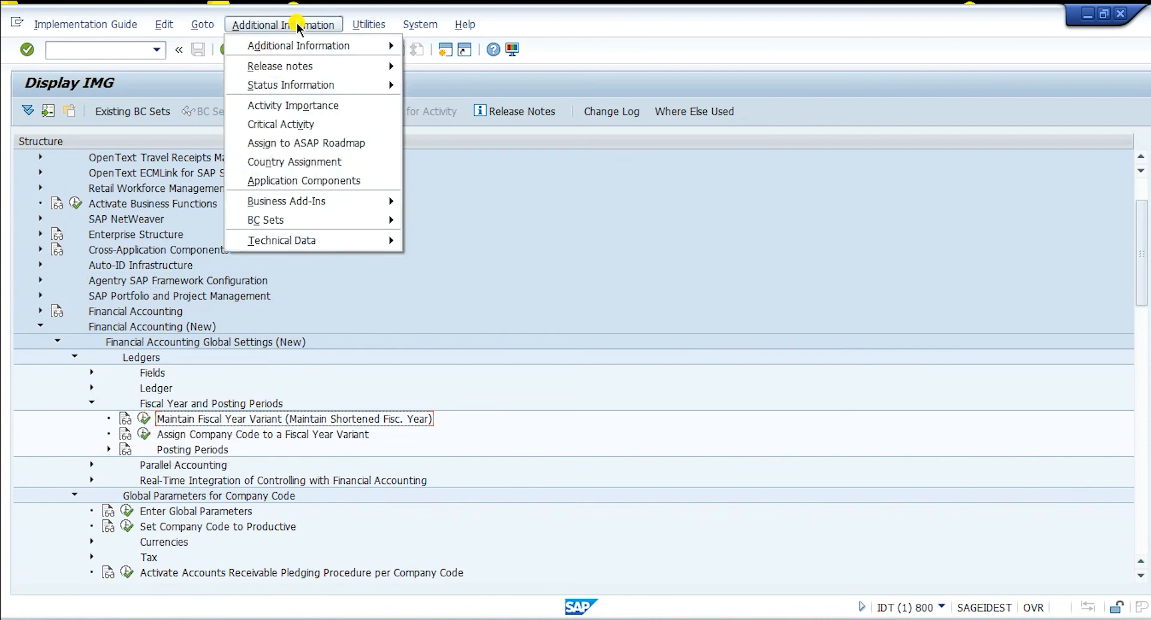
mouse_move(299, 46)
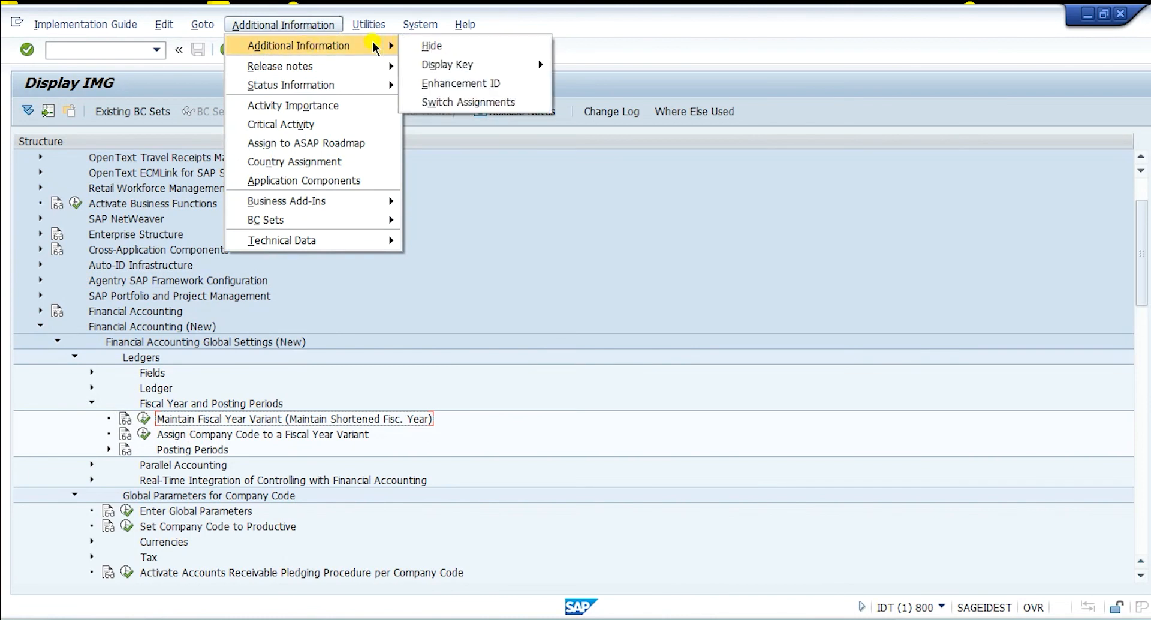
mouse_move(459, 64)
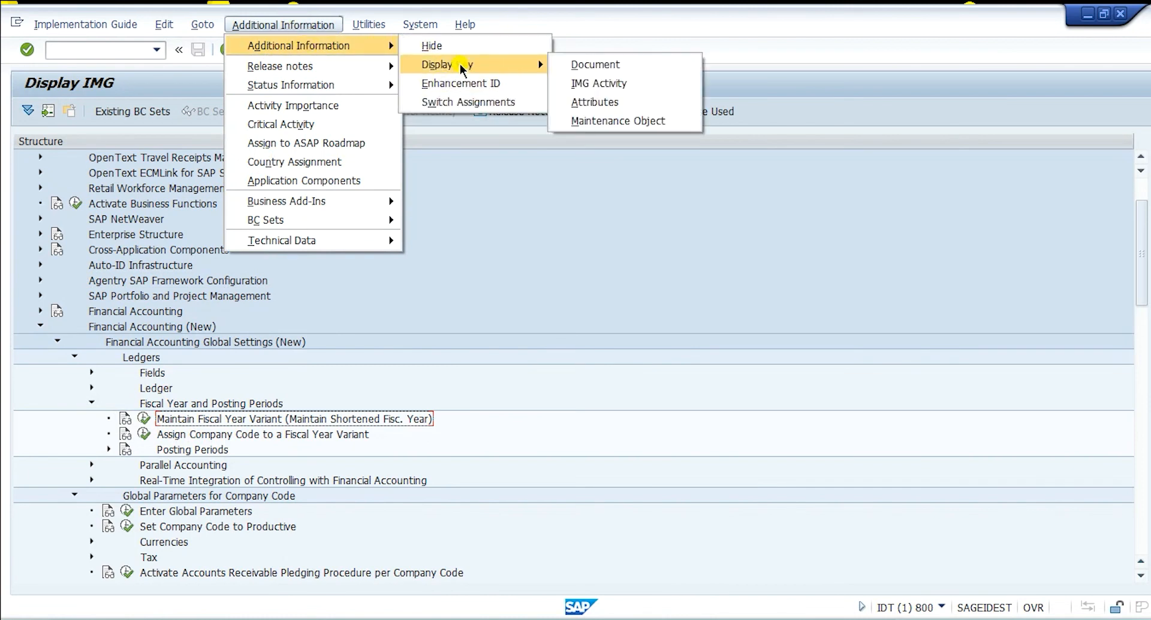
click(607, 105)
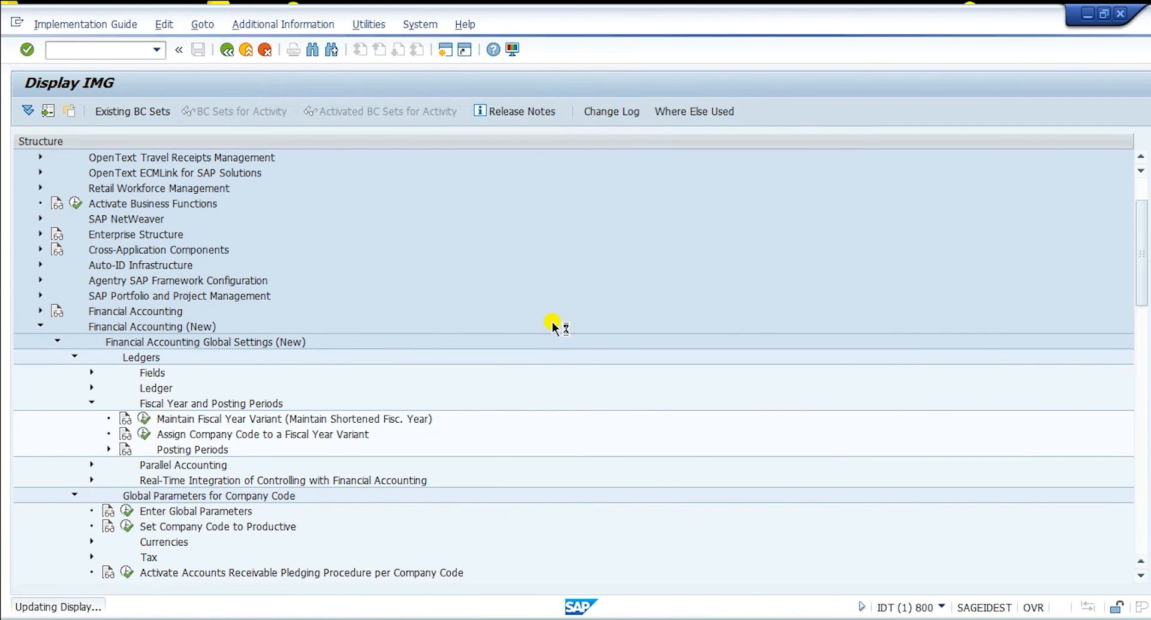
drag(555, 141, 618, 142)
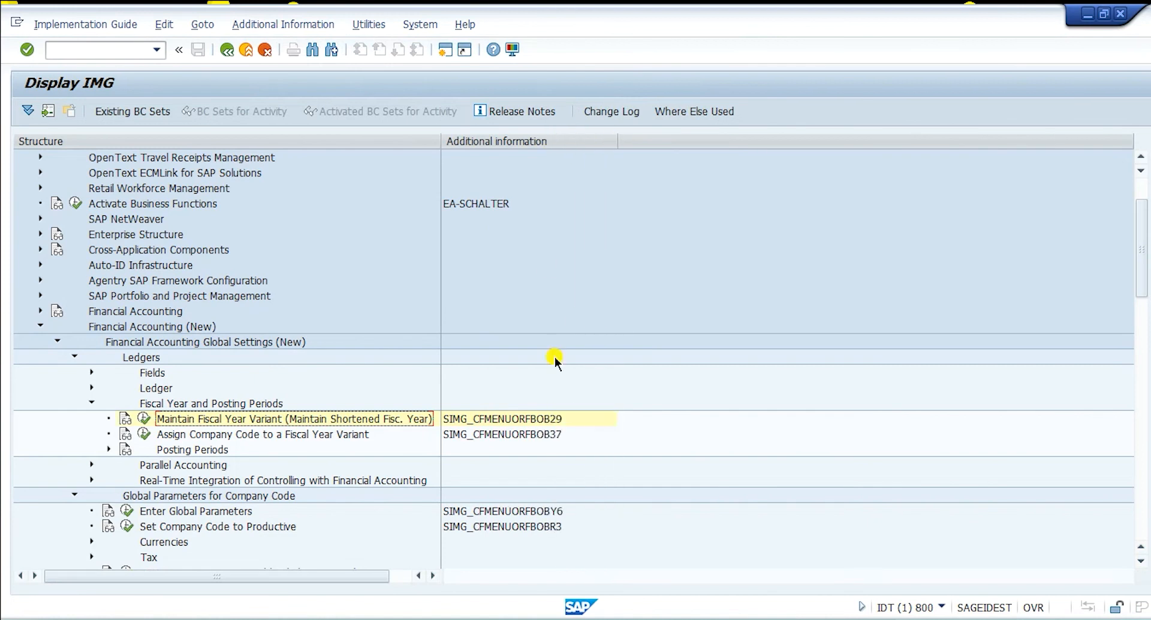
click(530, 418)
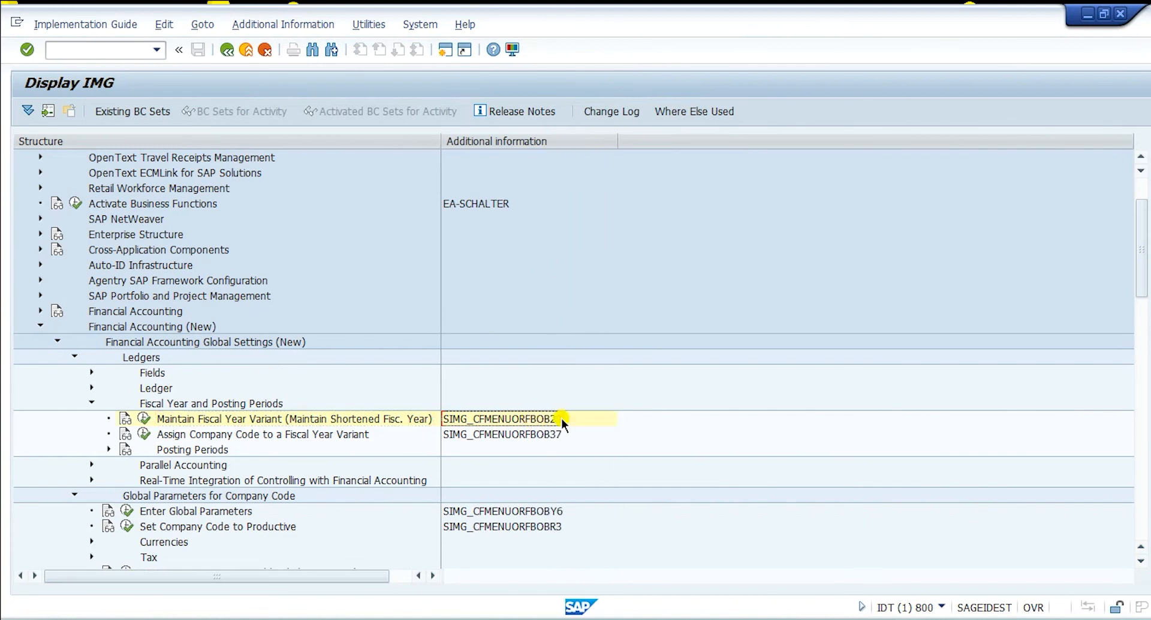
Step: Open Maintain Fiscal Year Variant and find variant V3, Apr.- March with 4 special periods, in the list
click(142, 419)
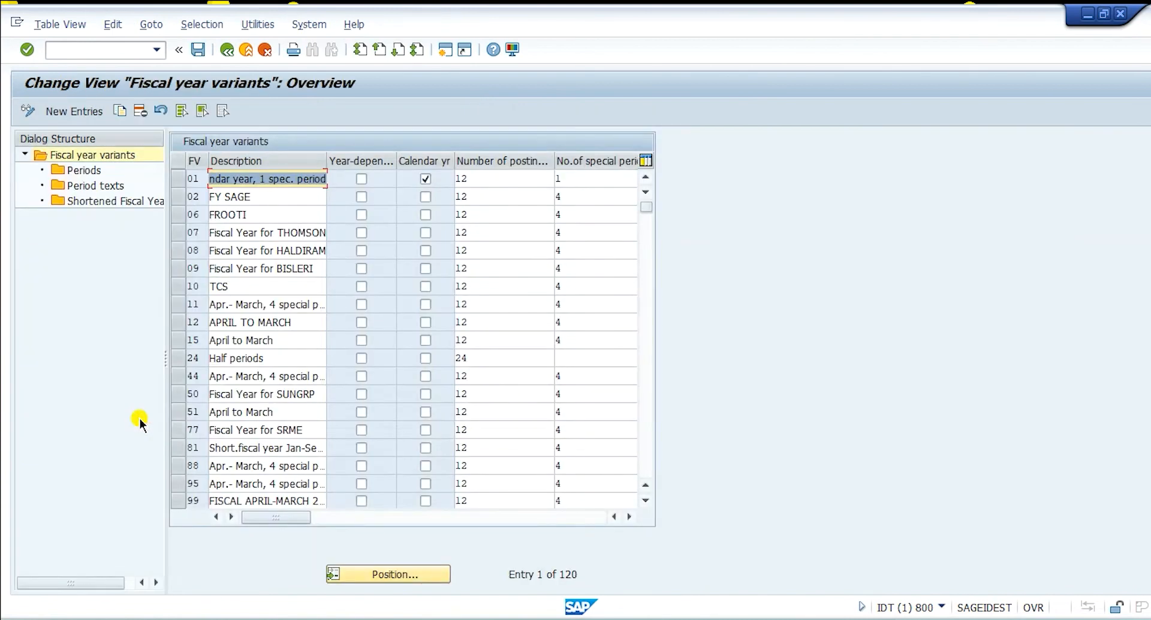
scroll(257, 297, down, 3)
scroll(264, 294, down, 15)
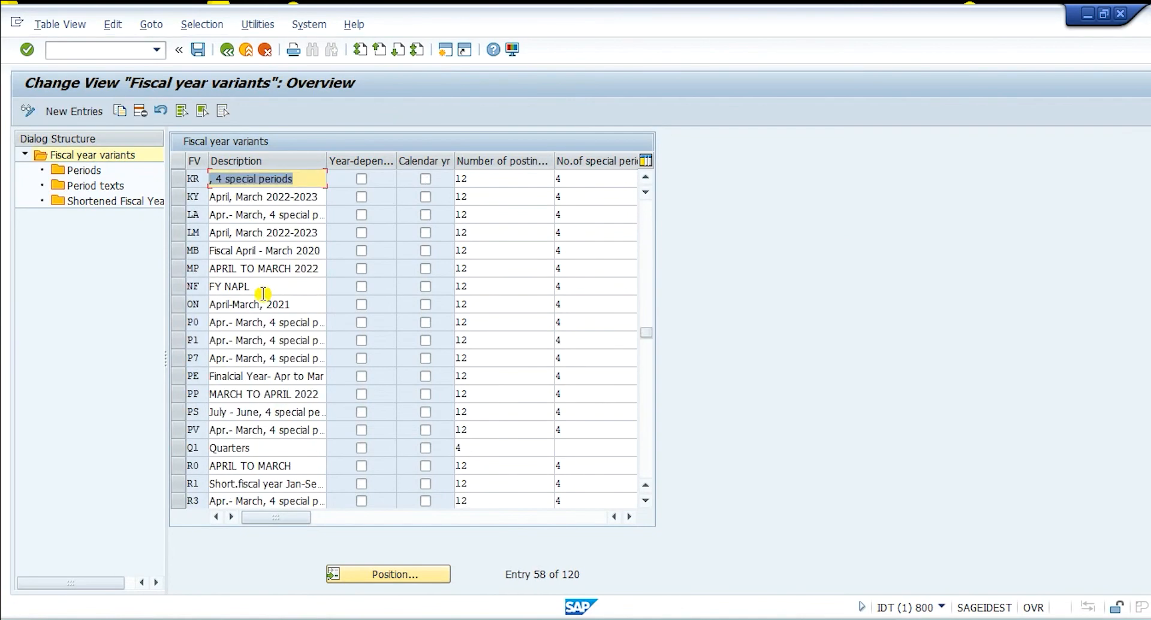
scroll(263, 294, down, 2)
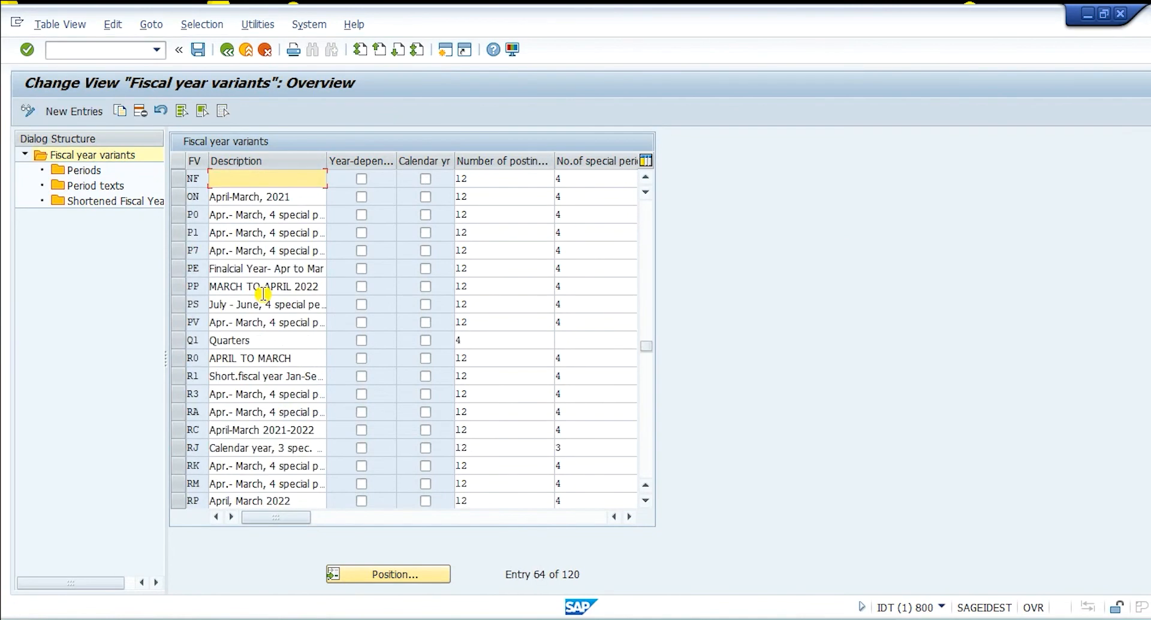
text(FY NAPL)
scroll(217, 428, down, 4)
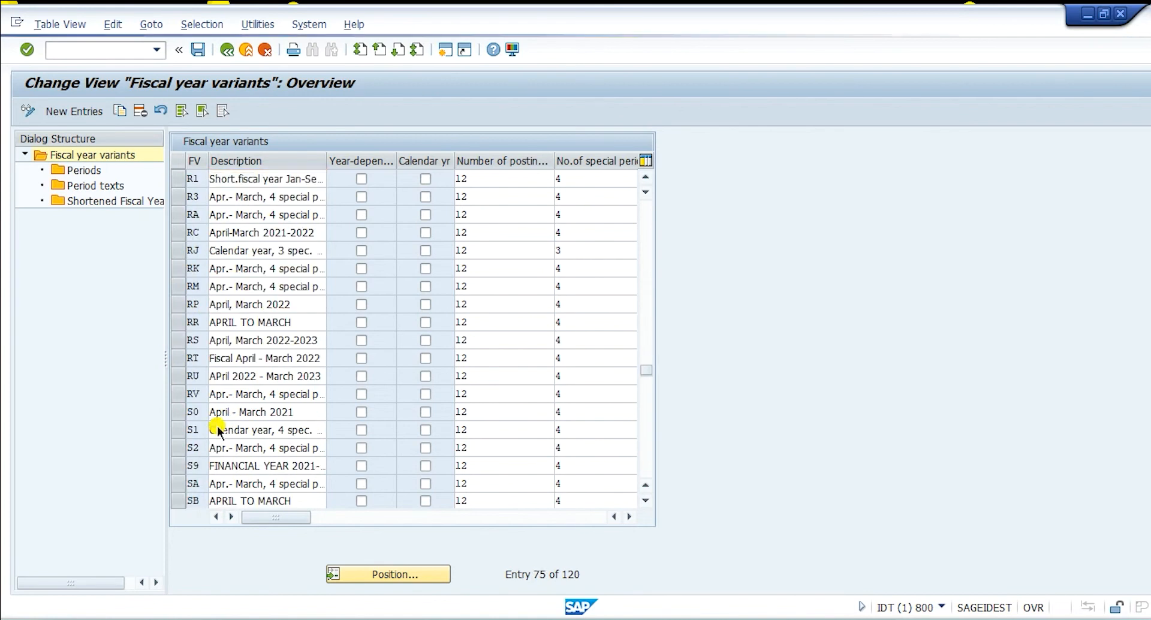
scroll(217, 426, down, 3)
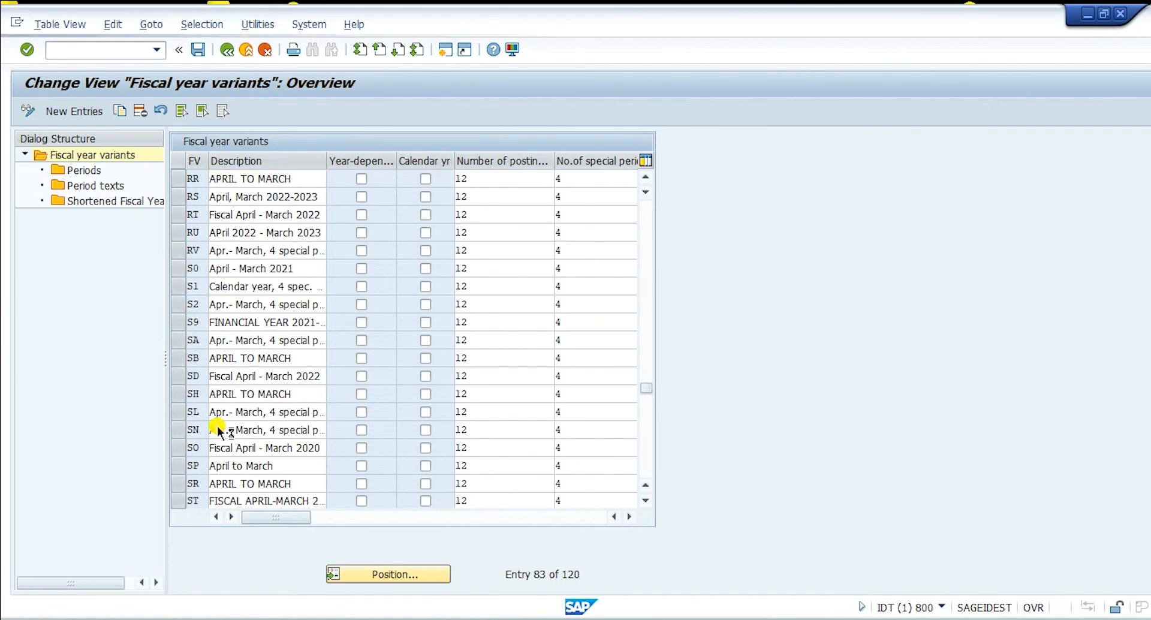
scroll(217, 428, down, 3)
scroll(217, 428, down, 9)
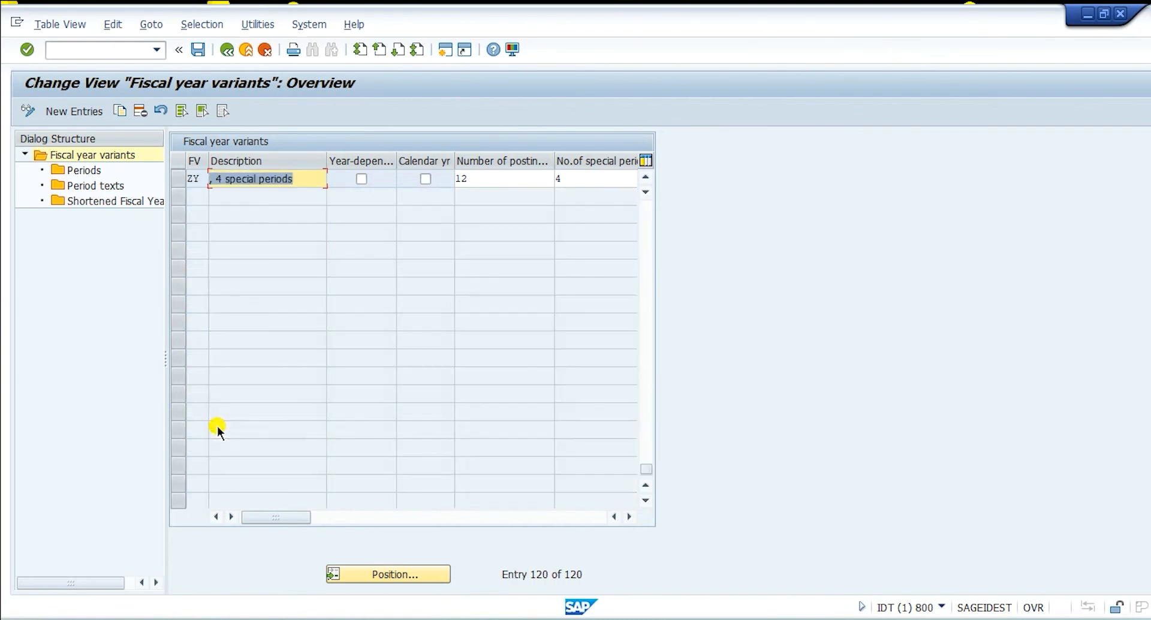
scroll(217, 425, up, 4)
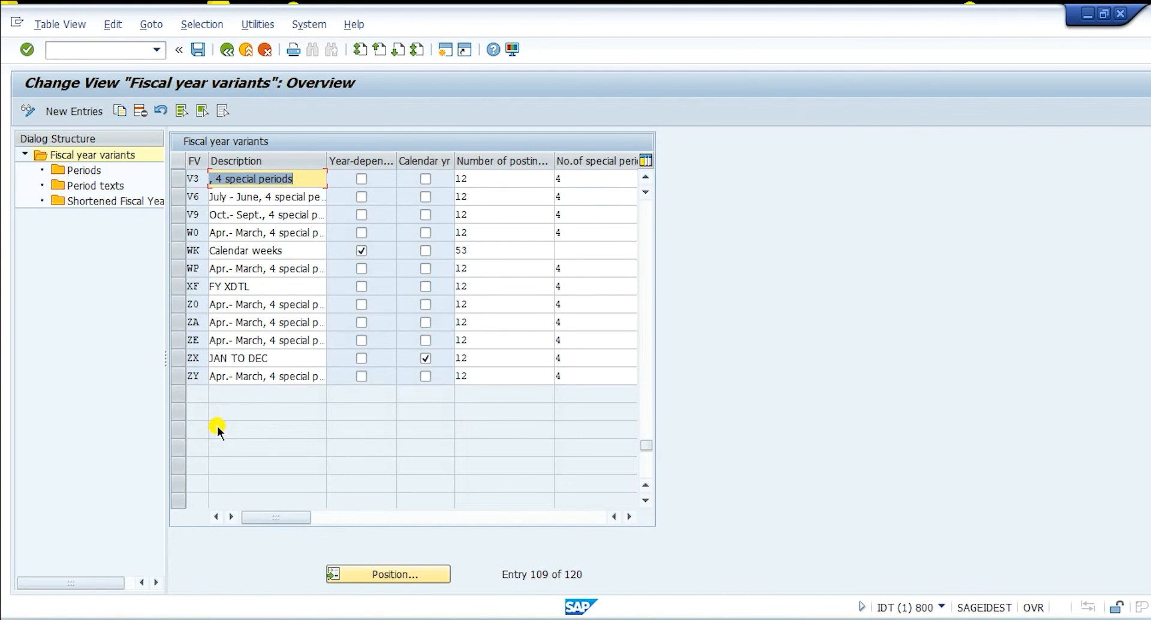
scroll(216, 426, up, 1)
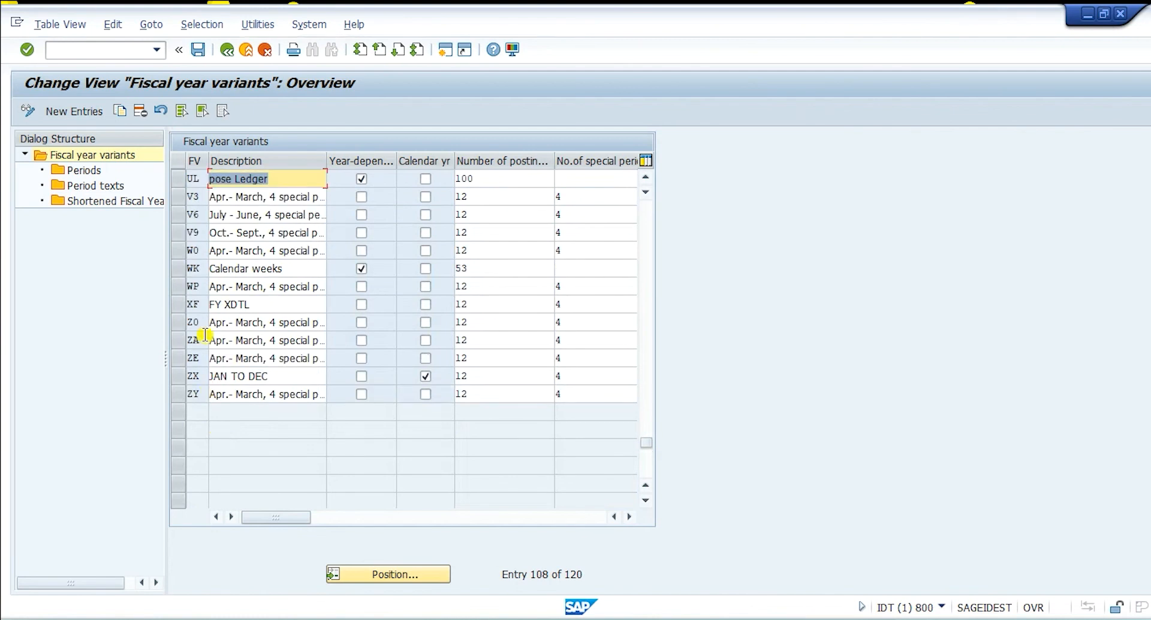
click(175, 202)
key(F6)
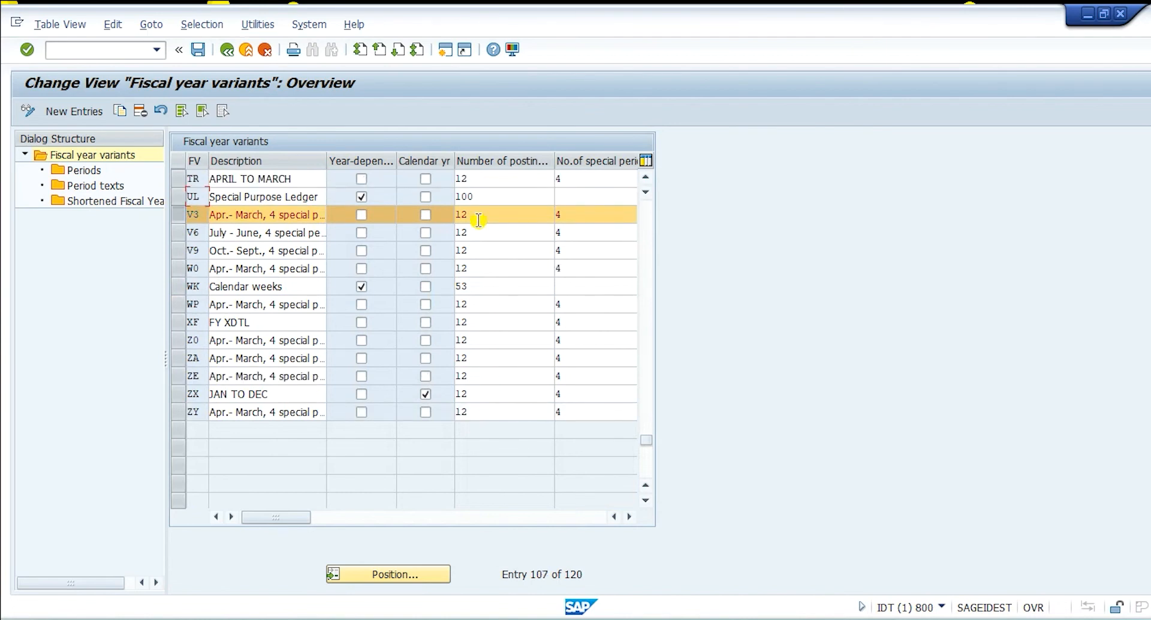
Step: Find the calendar-year variant K4 in the fiscal year variants list and return to the IMG structure
scroll(478, 220, up, 10)
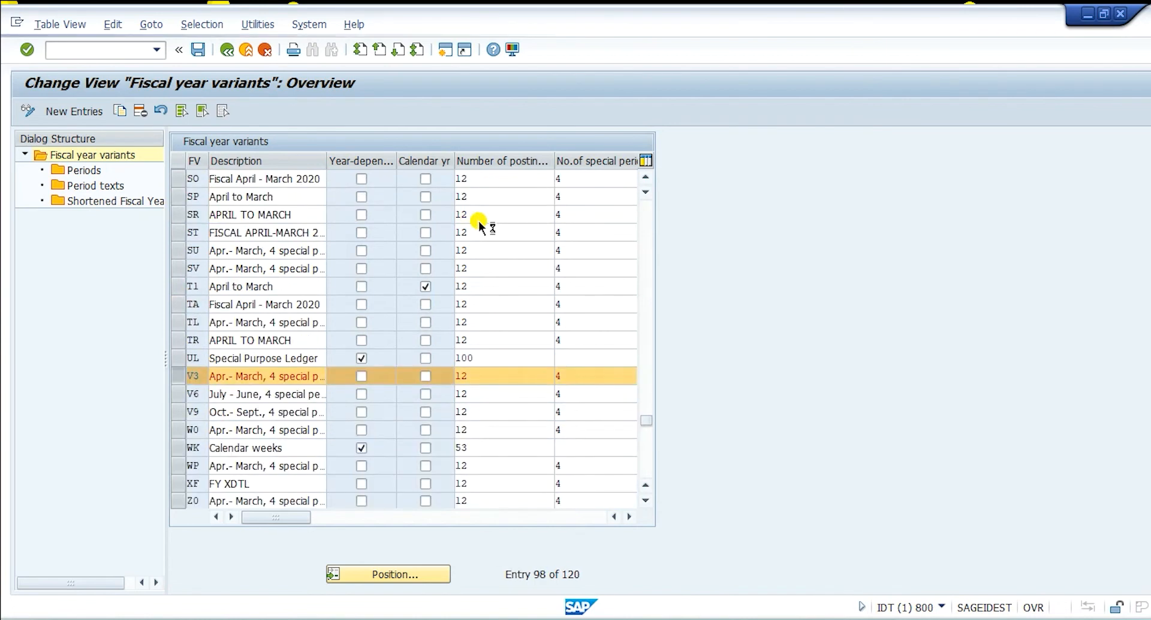
scroll(478, 221, up, 3)
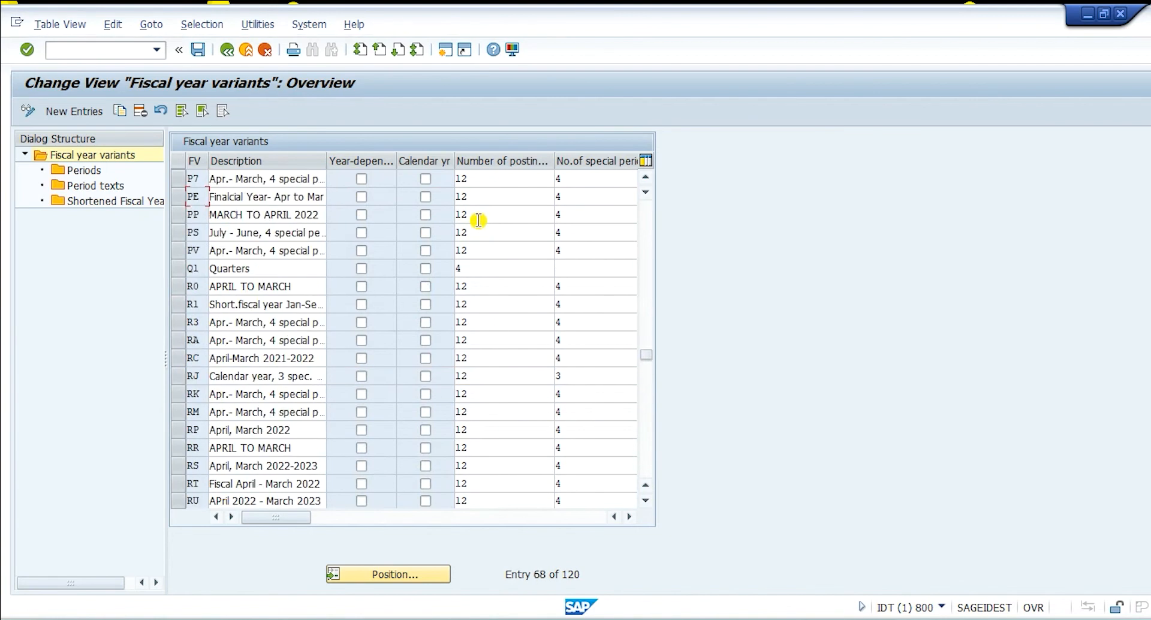
scroll(479, 221, up, 9)
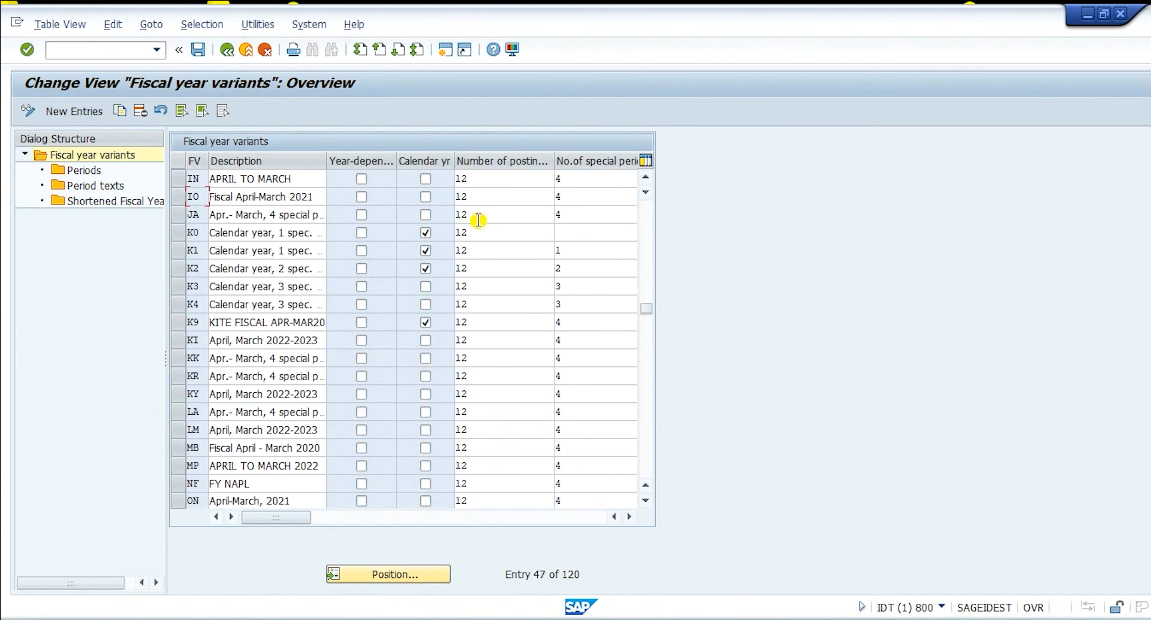
click(180, 306)
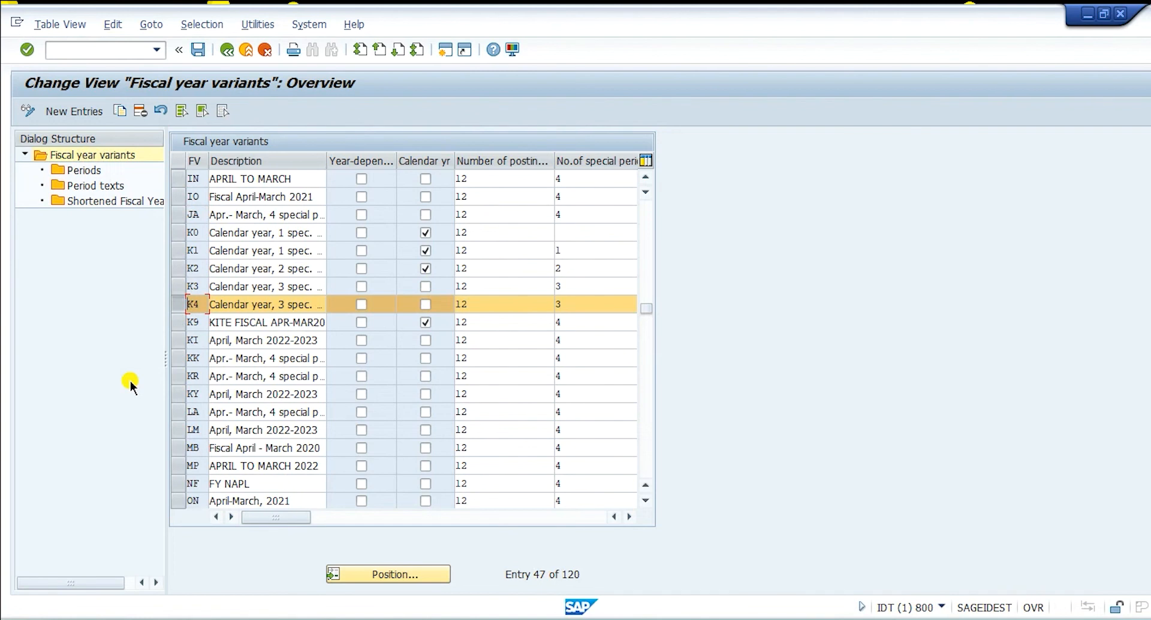
click(228, 55)
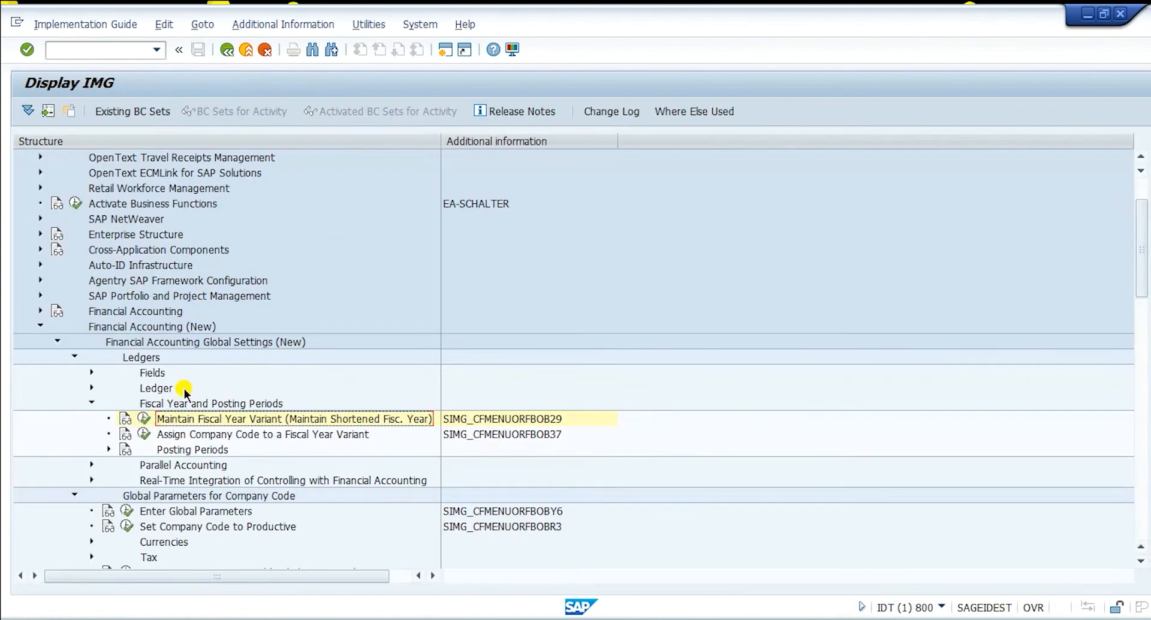
Step: Open Assign Company Code to a Fiscal Year Variant and position the list on company code BPCL
click(143, 431)
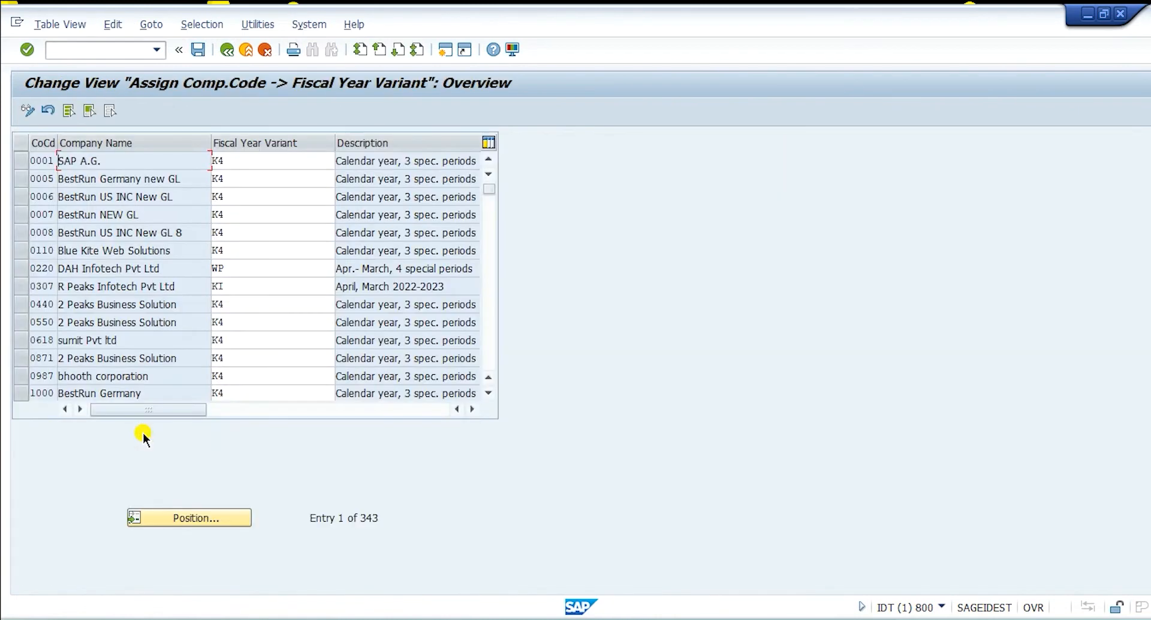
click(227, 519)
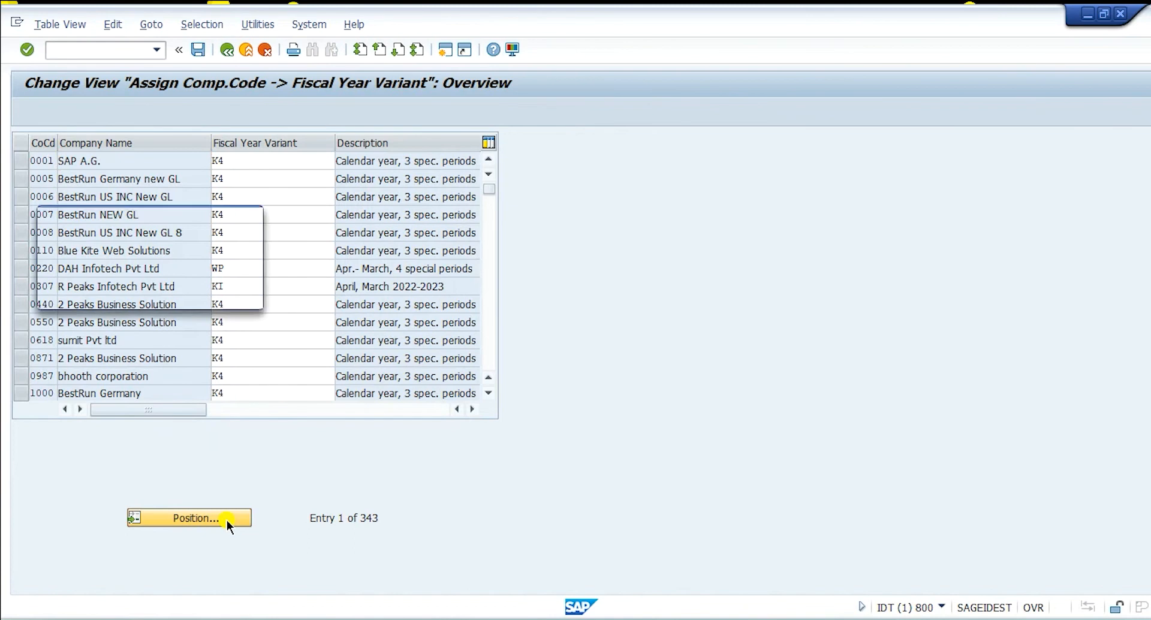
text(BR)
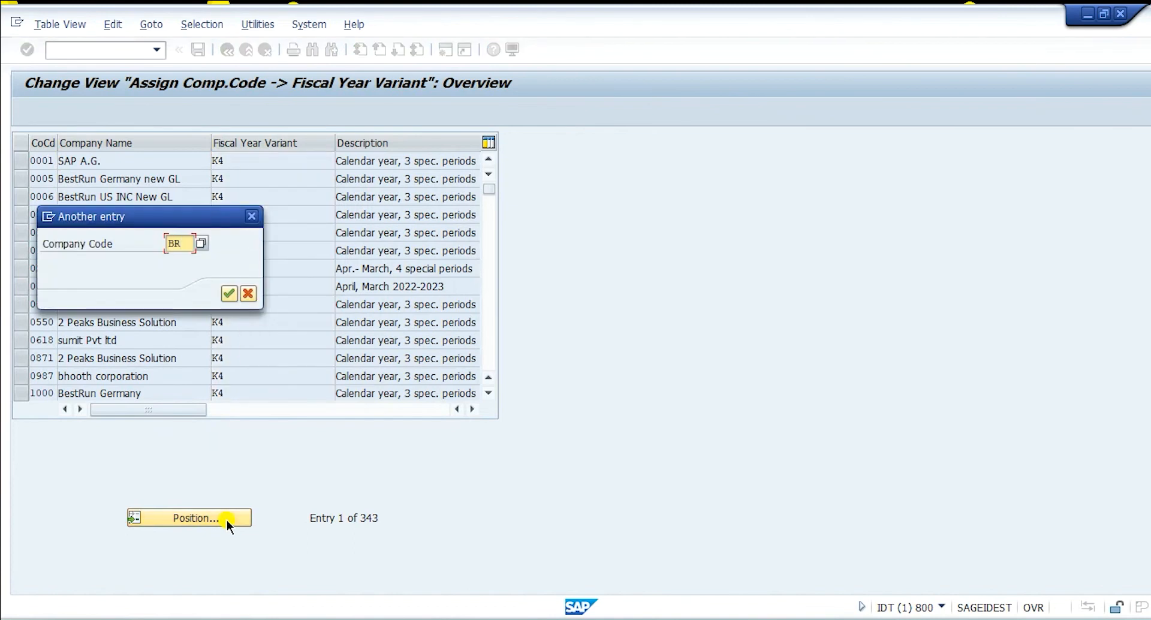
key(BackSpace)
text(EC1)
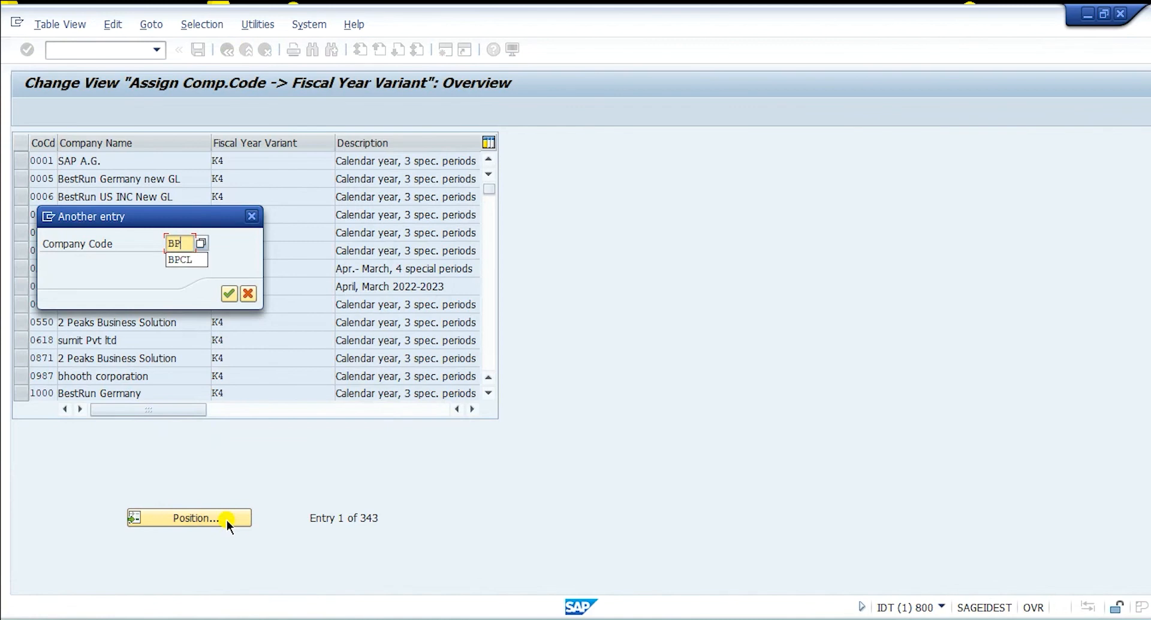
key(Return)
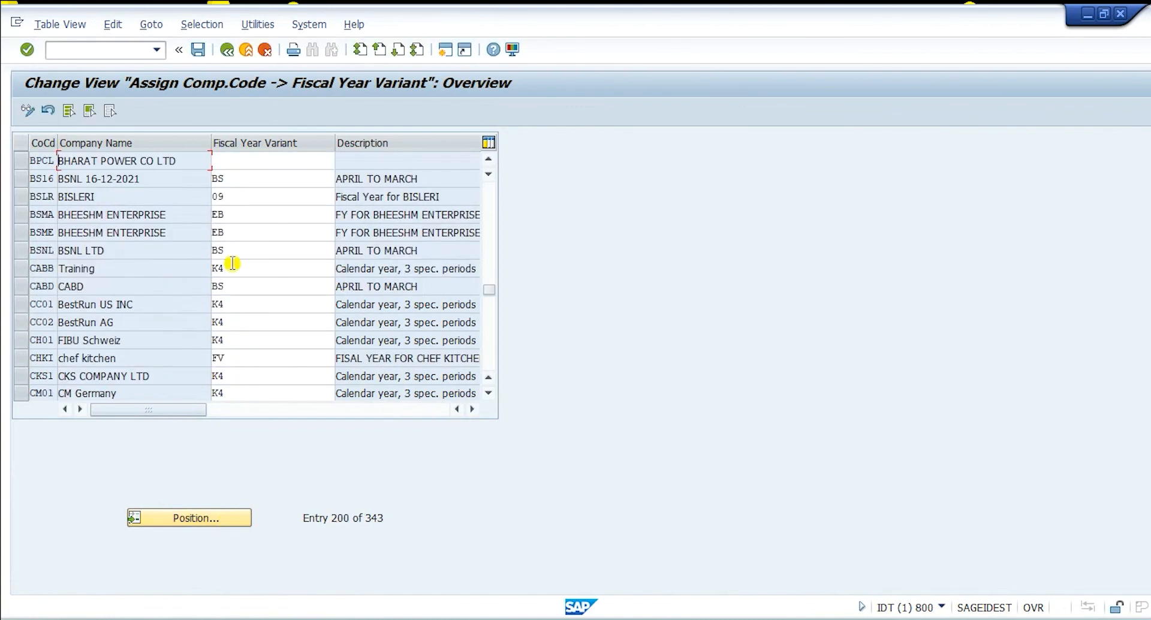
Step: Assign fiscal year variant V3 to company code BPCL, save it under the bharat group co configuration request, and return to the IMG
click(233, 162)
text(V3)
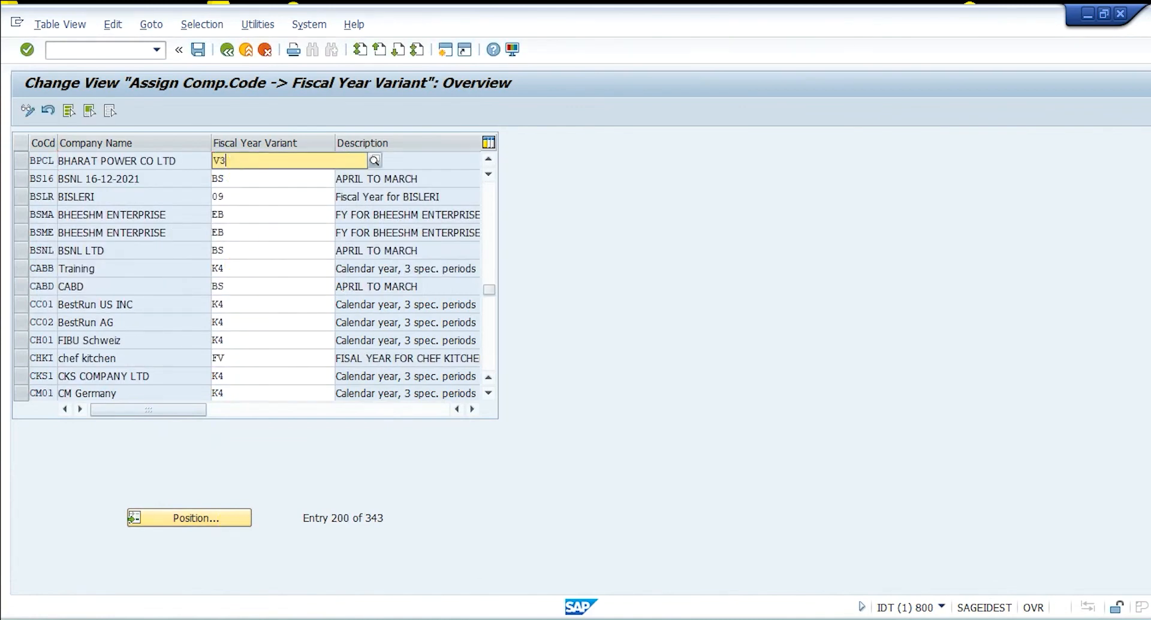
key(Down)
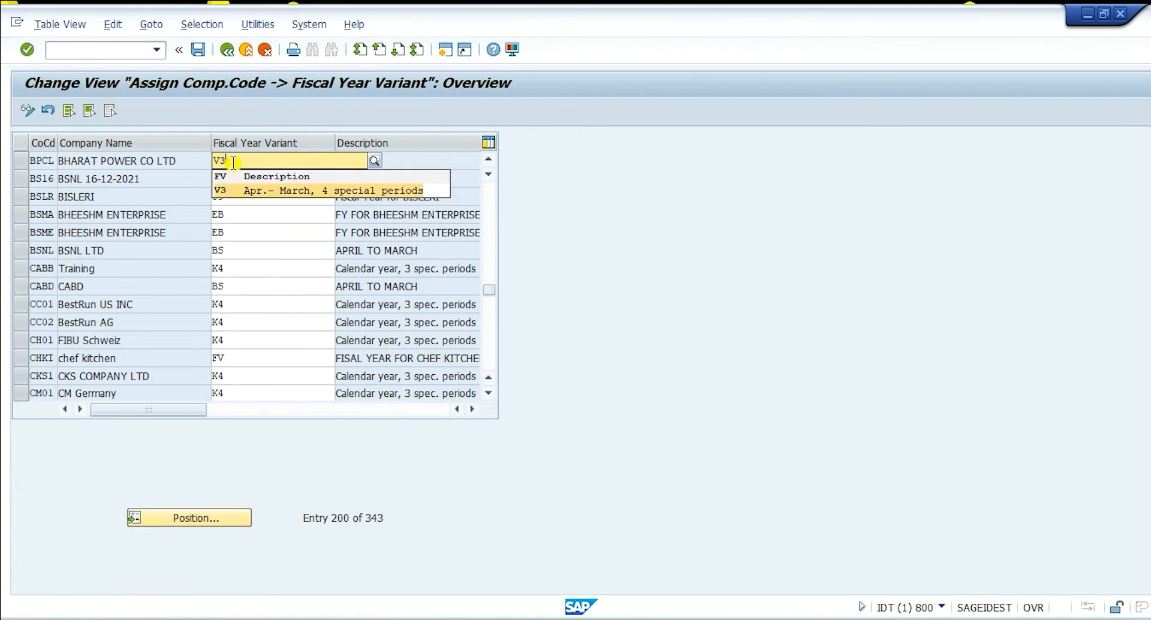
key(Return)
key(Return)
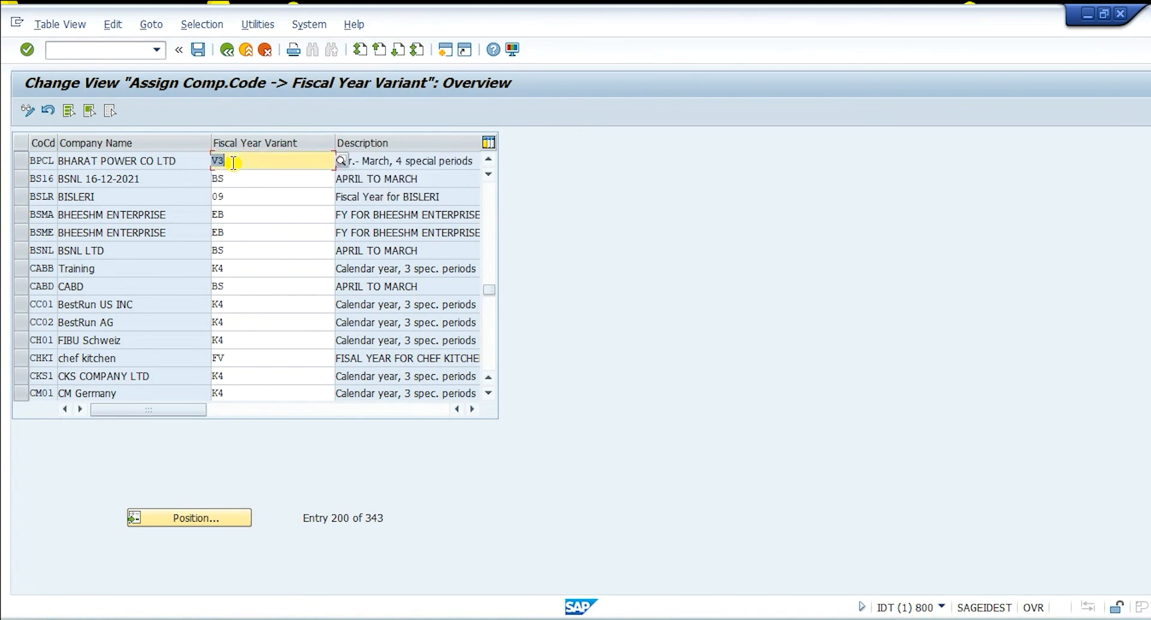
click(380, 214)
drag(340, 162, 398, 160)
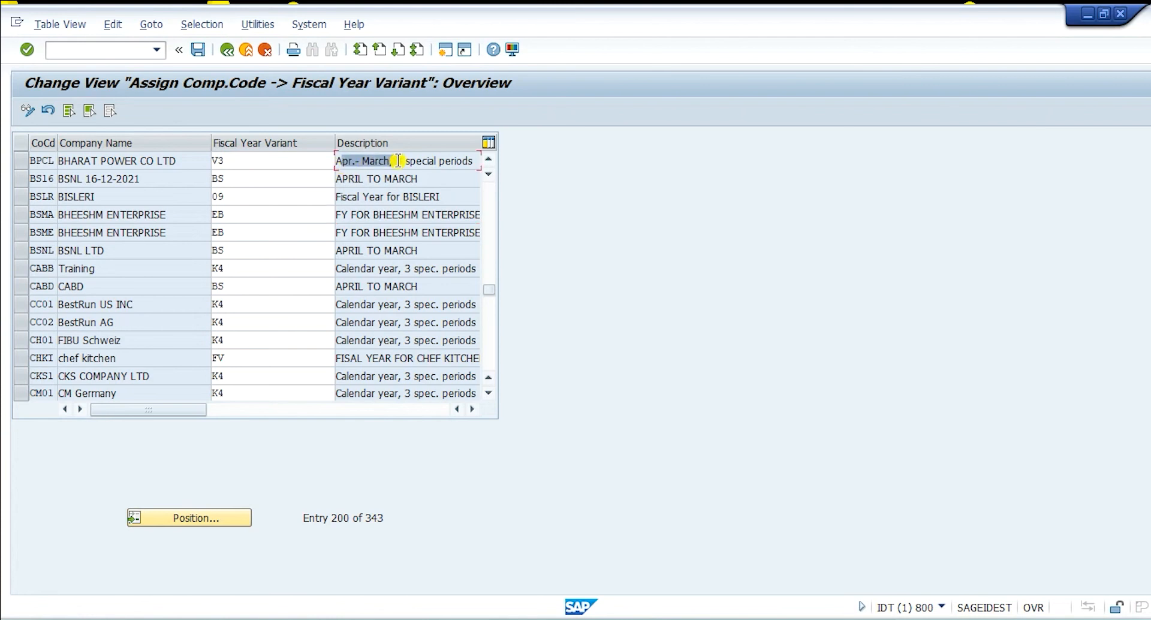
key(ctrl+s)
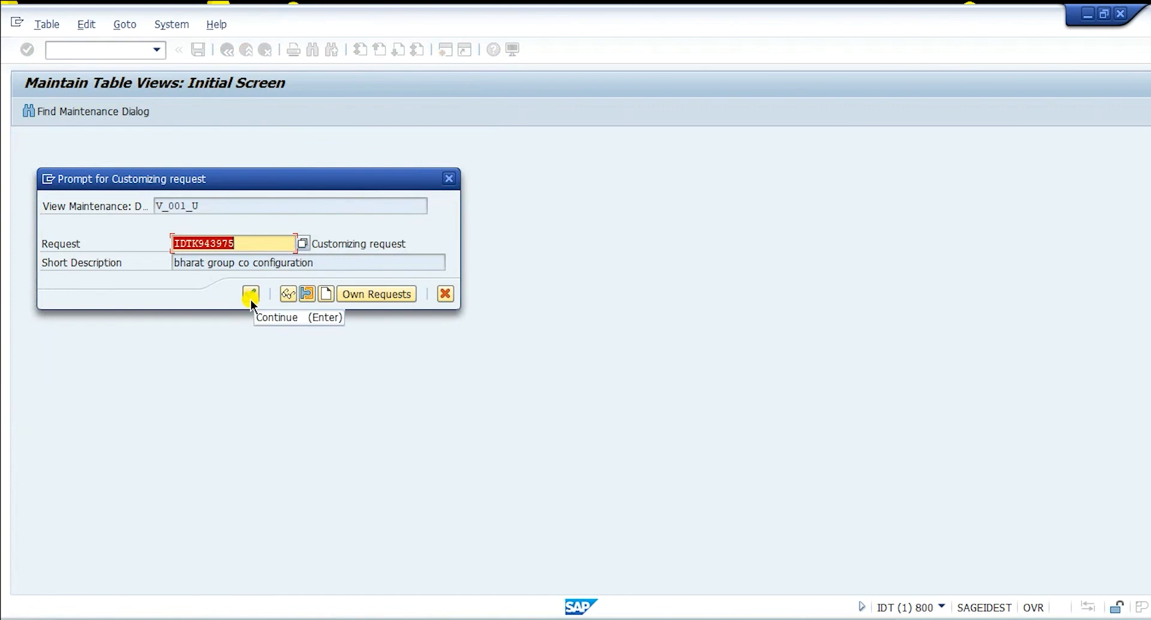
click(250, 295)
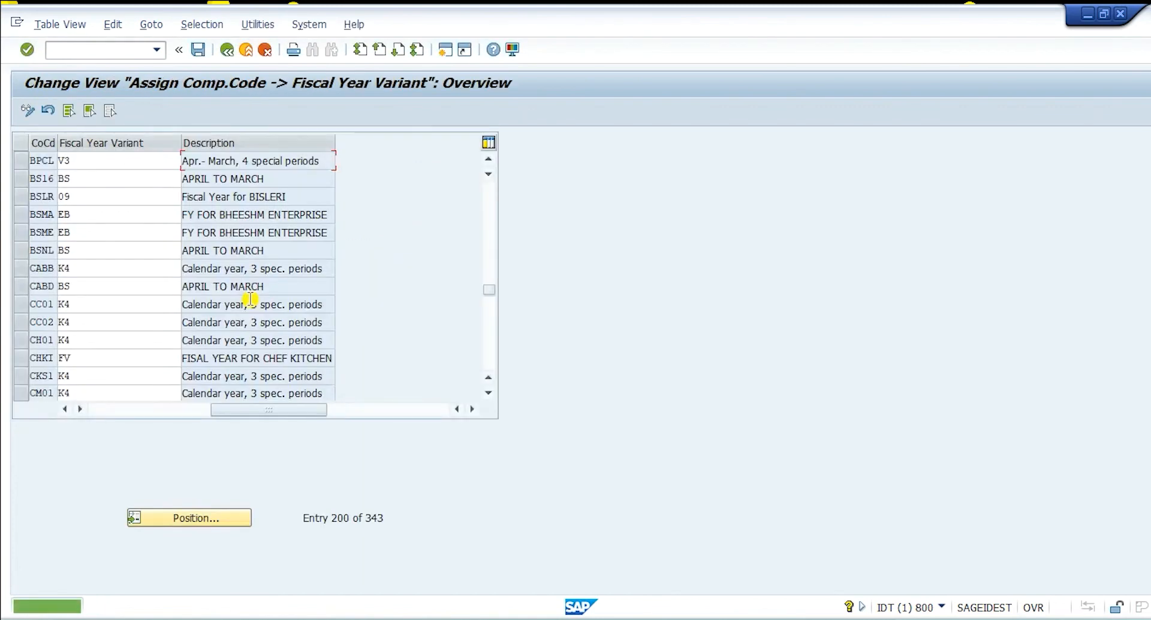
click(227, 52)
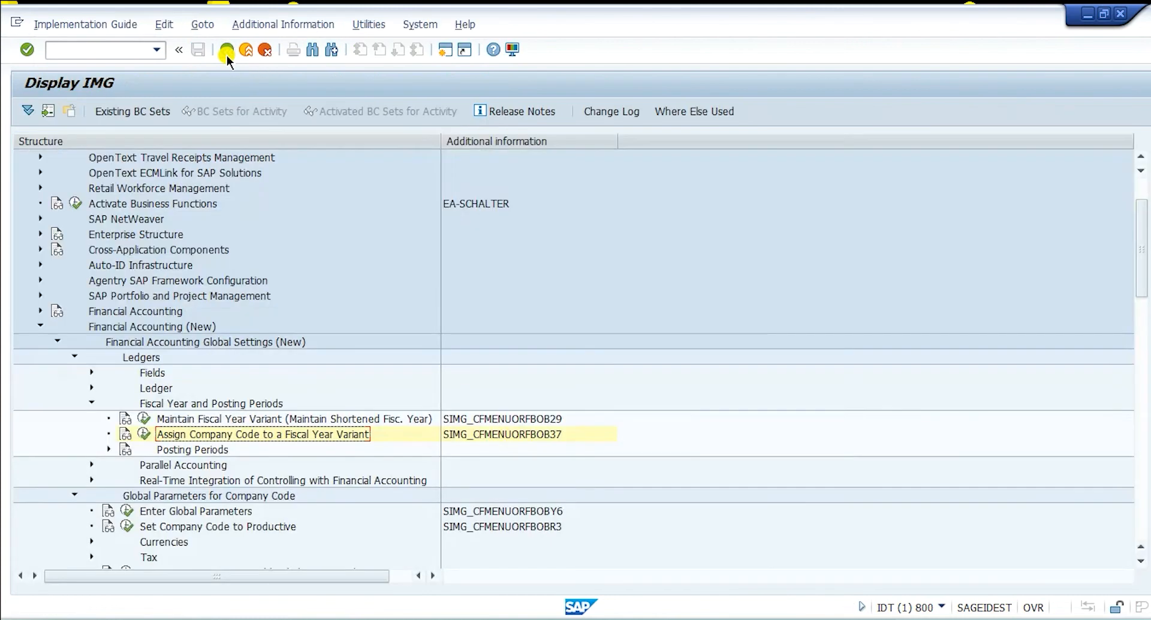
Step: Switch to the Word notes and review the Posting Period Variant section
key(alt+Tab)
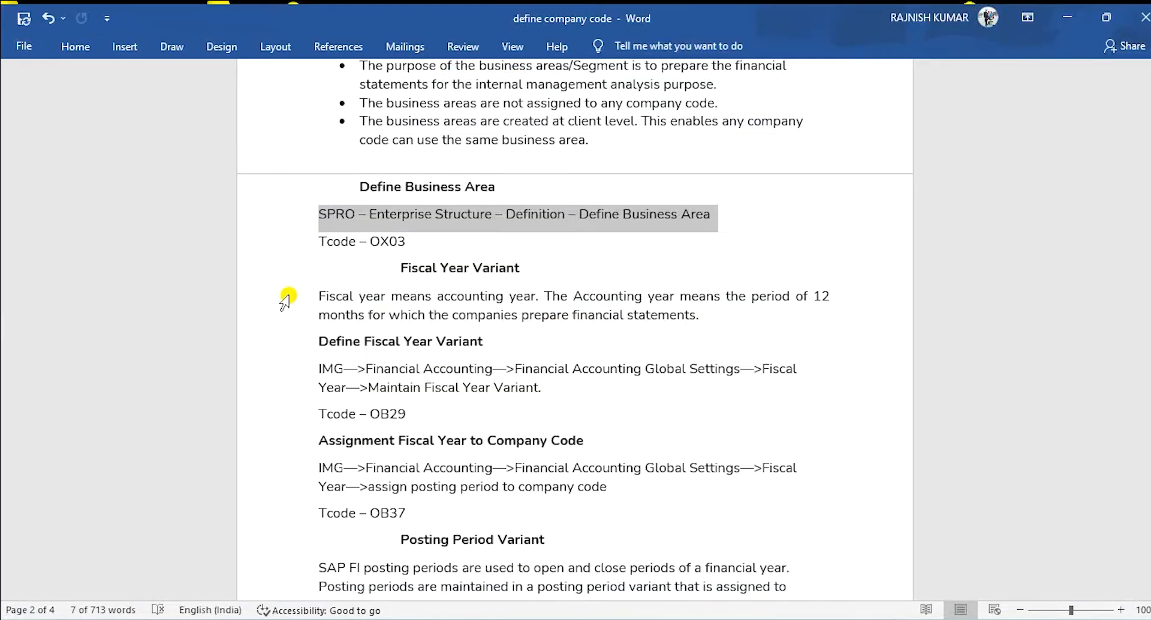
scroll(483, 277, down, 1)
scroll(483, 276, down, 4)
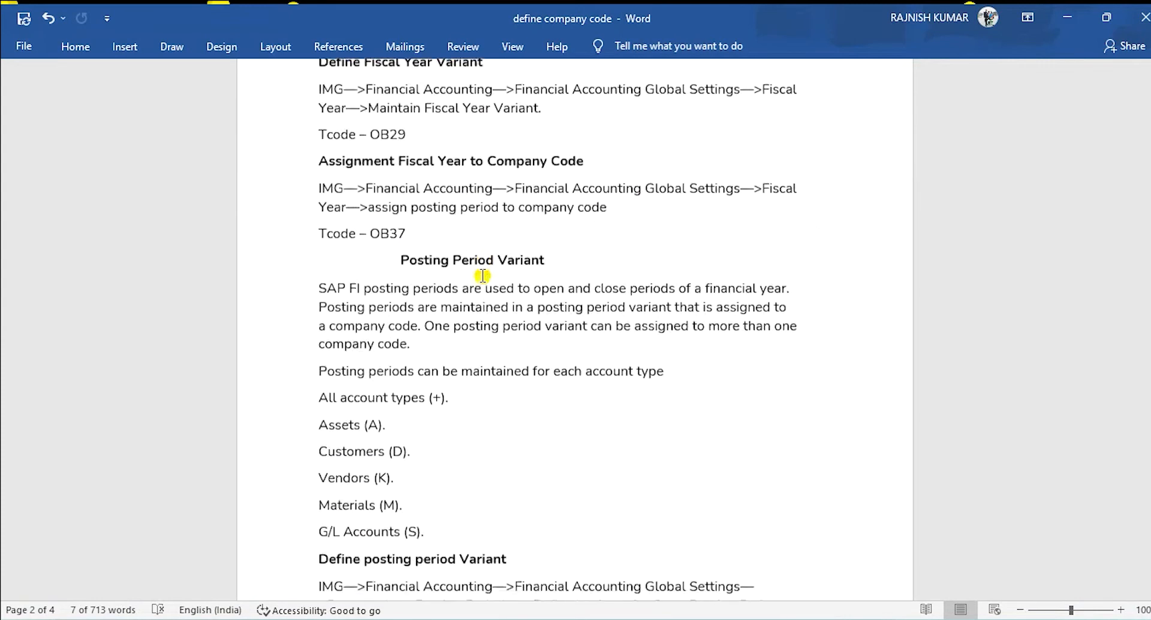
Step: Review the posting period variant section and its configuration paths in the Word notes, and switch back to SAP
drag(398, 254, 574, 248)
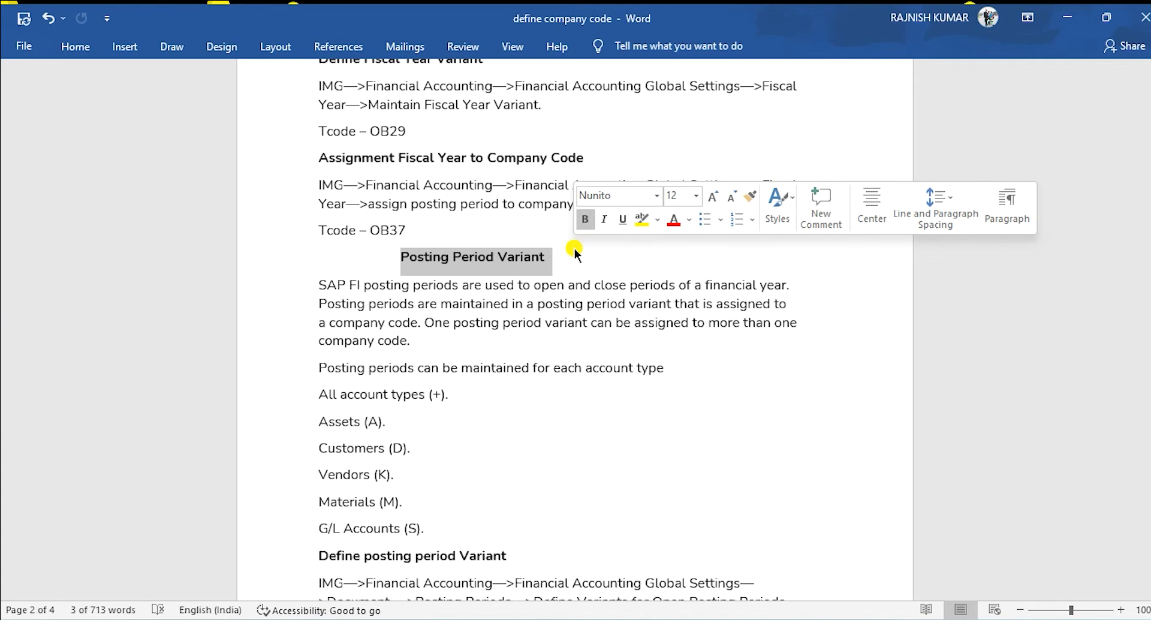
scroll(574, 253, down, 5)
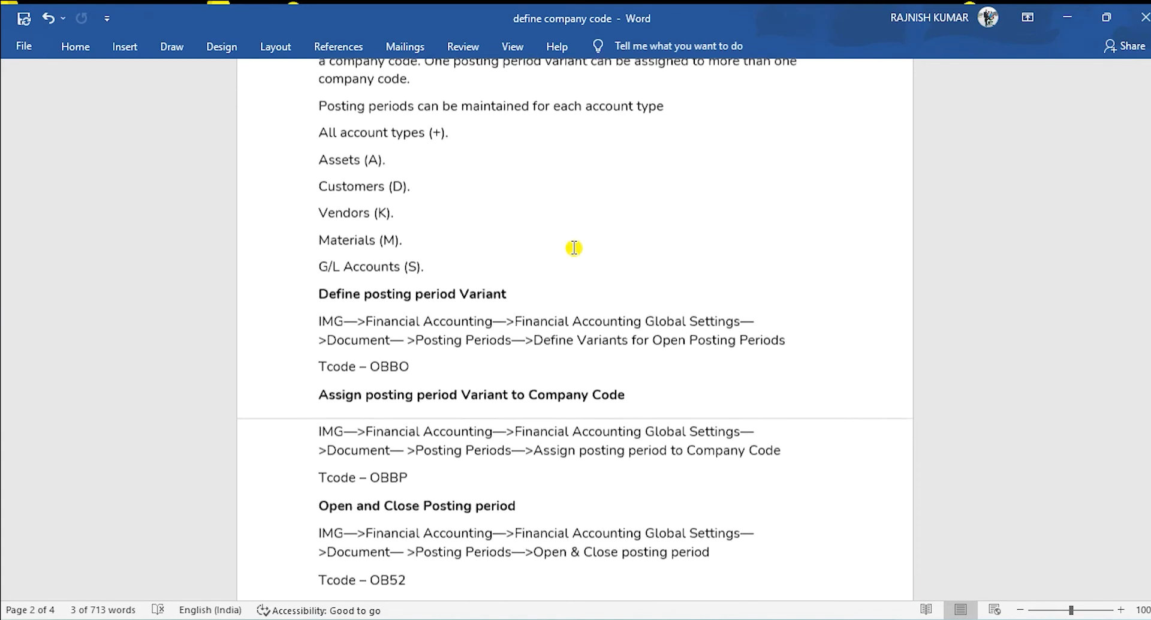
key(alt+Tab)
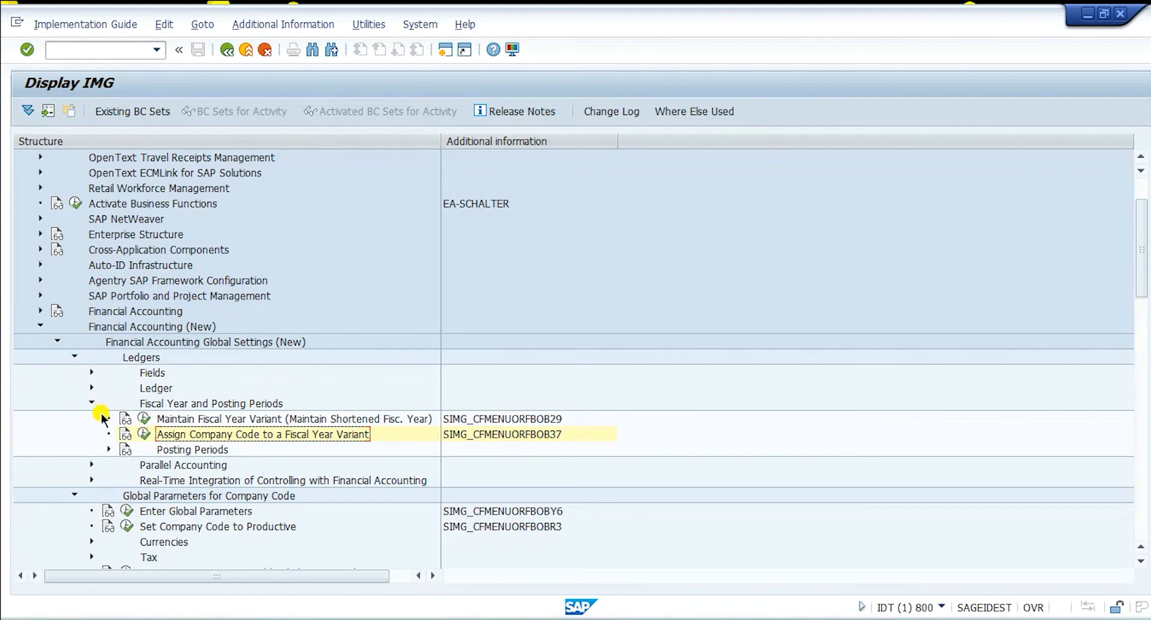
Step: Define posting period variant BPPV named BPCL POSTING PERIOD VARIANT under Posting Periods, save it, and return to the IMG
click(108, 449)
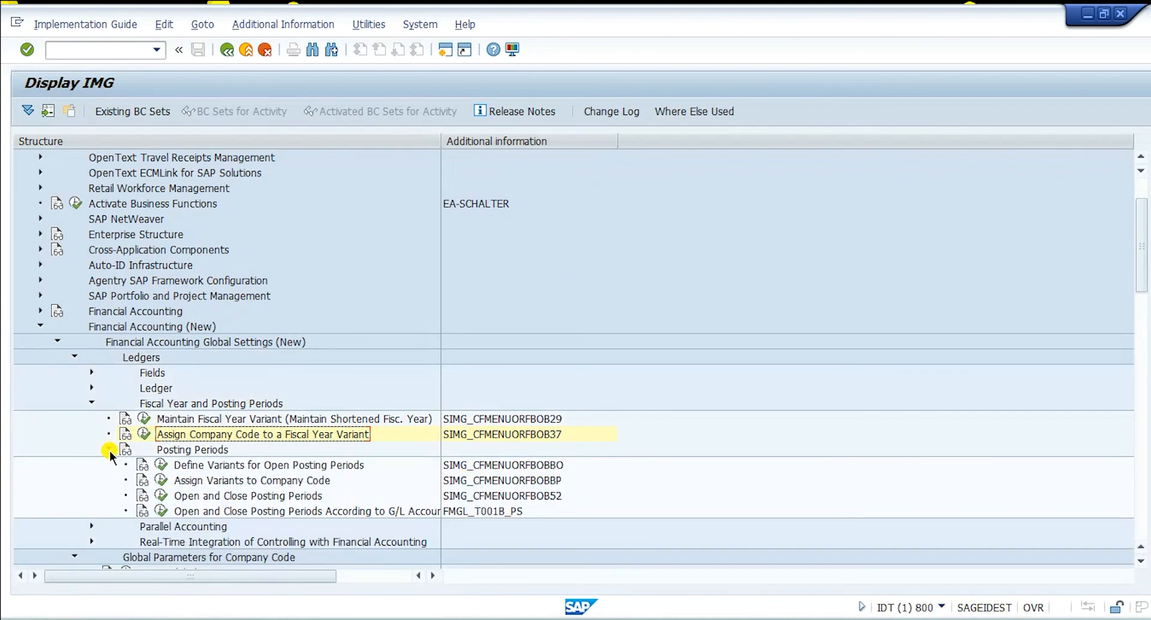
click(161, 465)
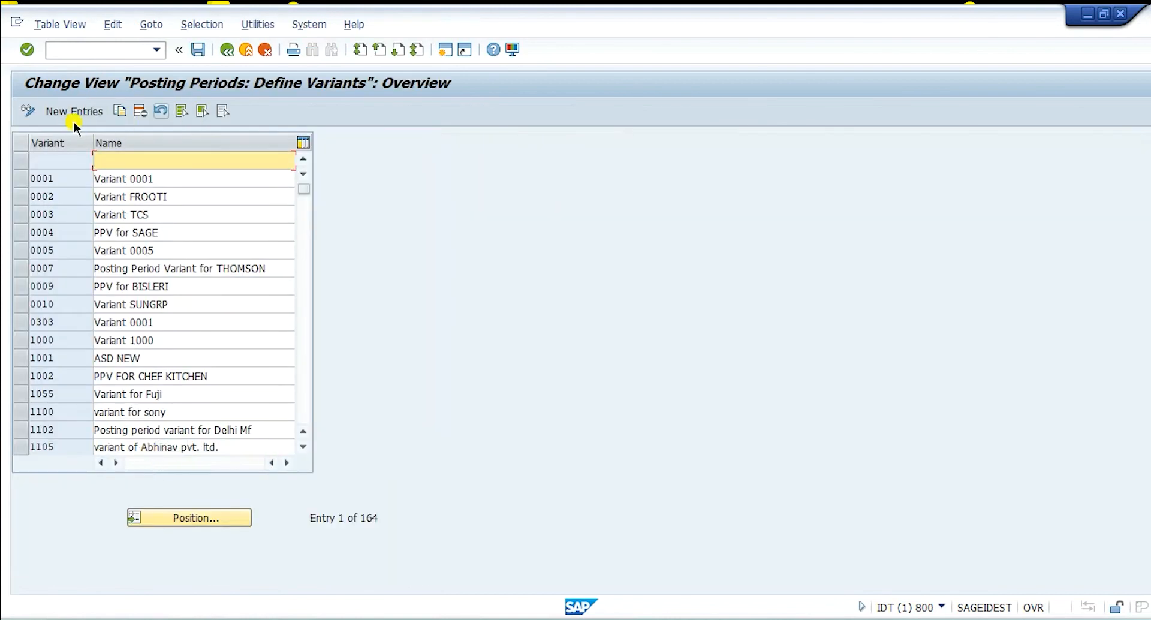
click(67, 114)
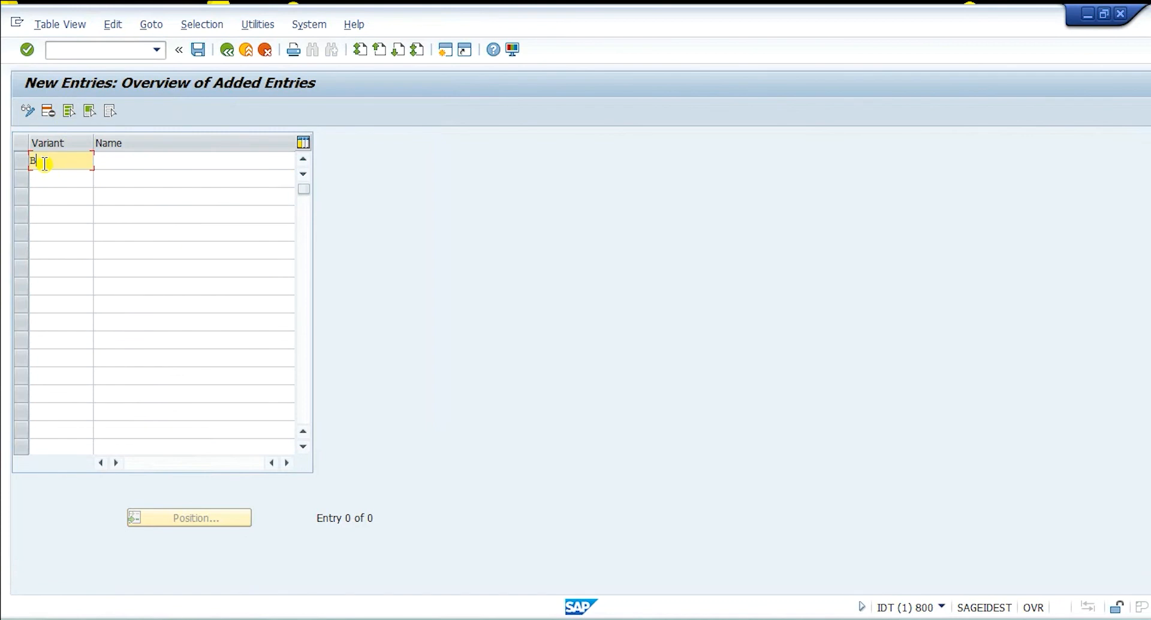
key(Tab)
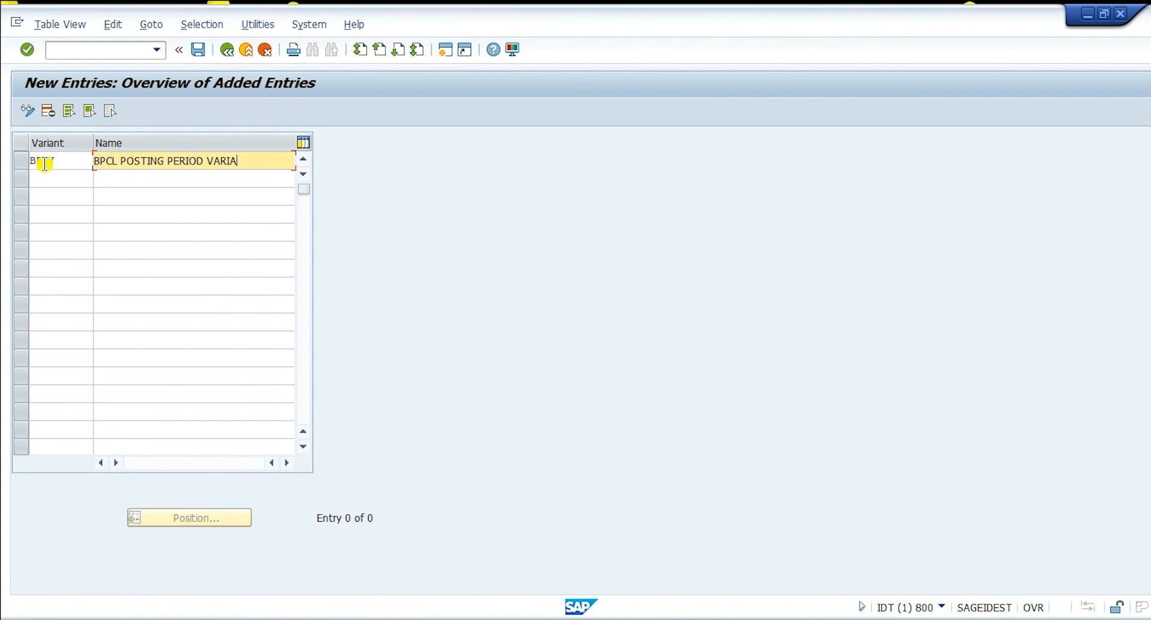
double_click(44, 163)
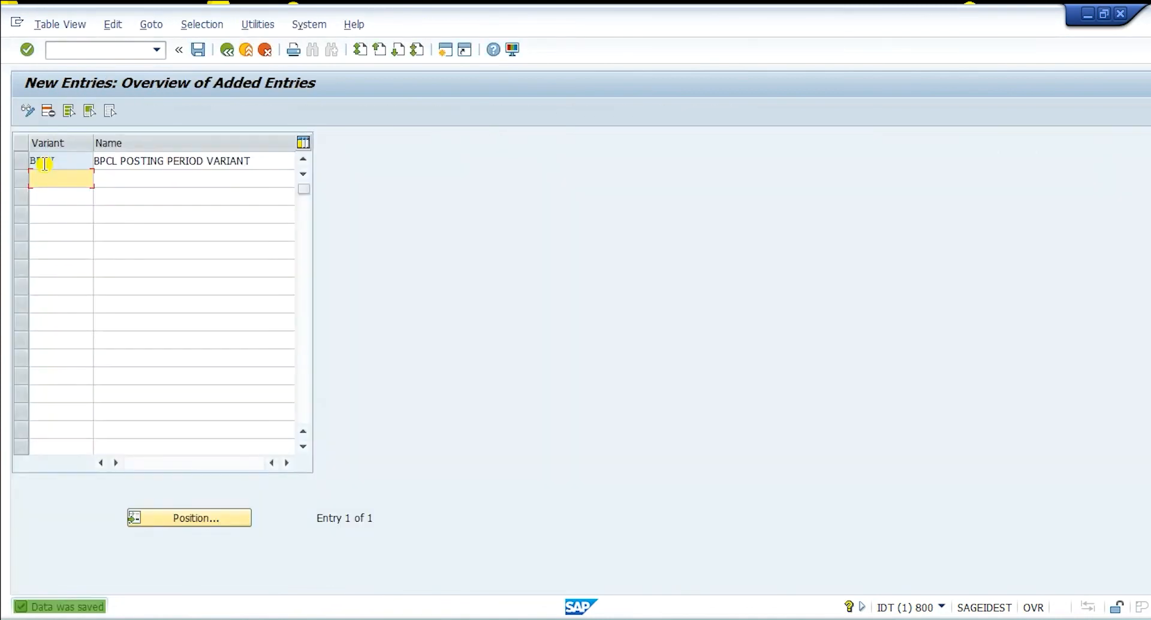
click(228, 51)
click(228, 51)
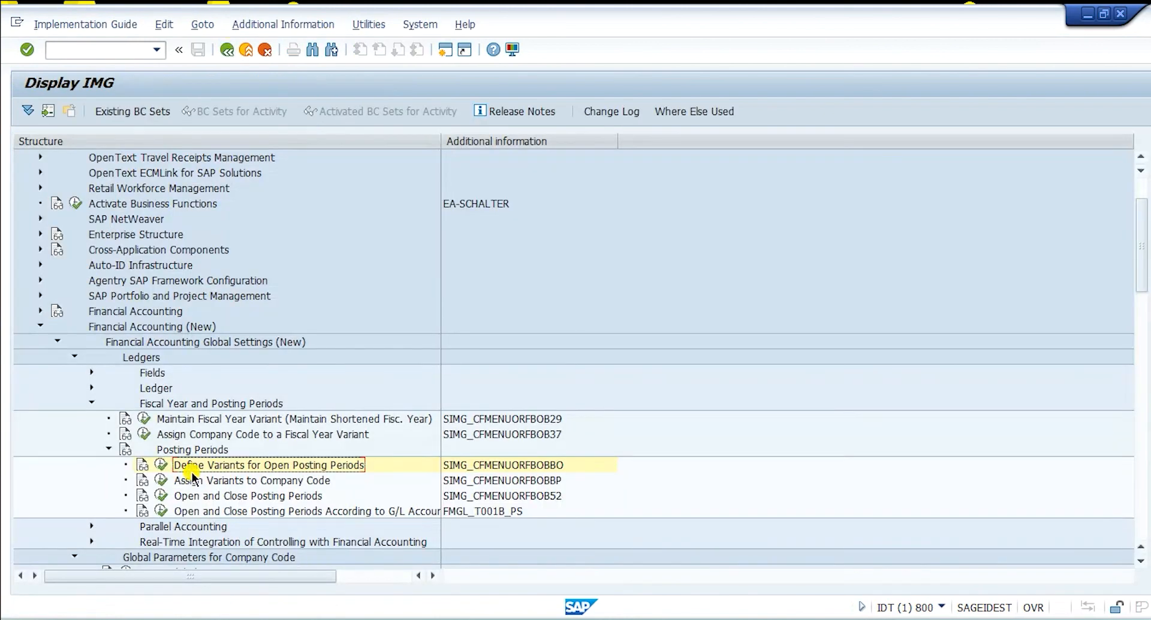
Step: Open Assign Variants to Company Code and position the list on company code BPCL
click(160, 480)
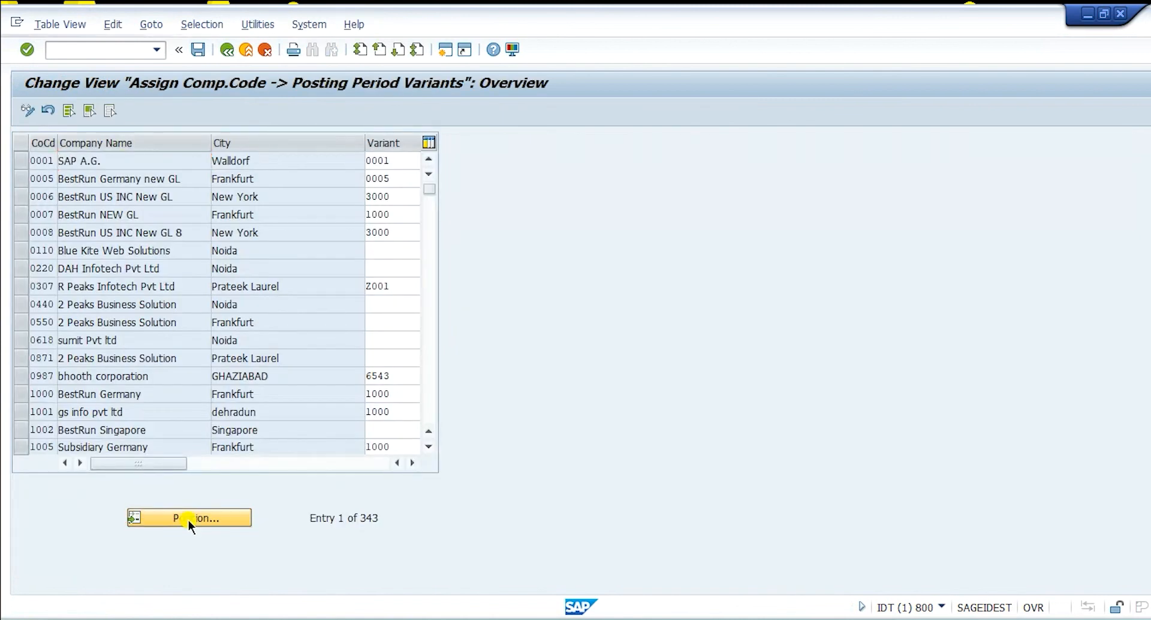
click(188, 517)
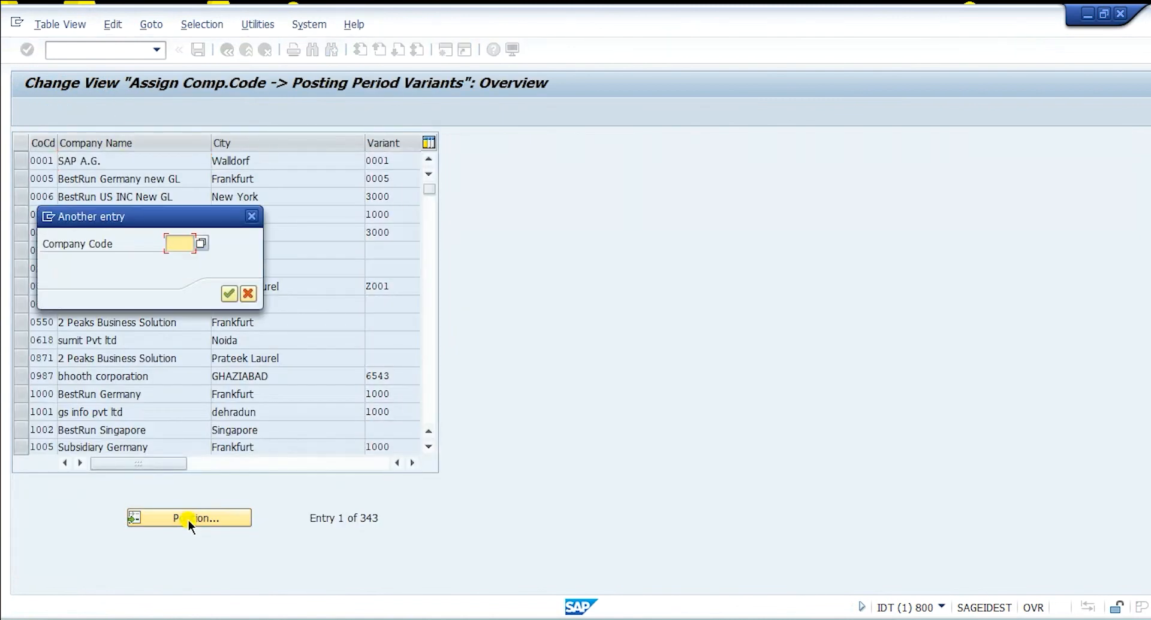
text(BPCL)
key(Return)
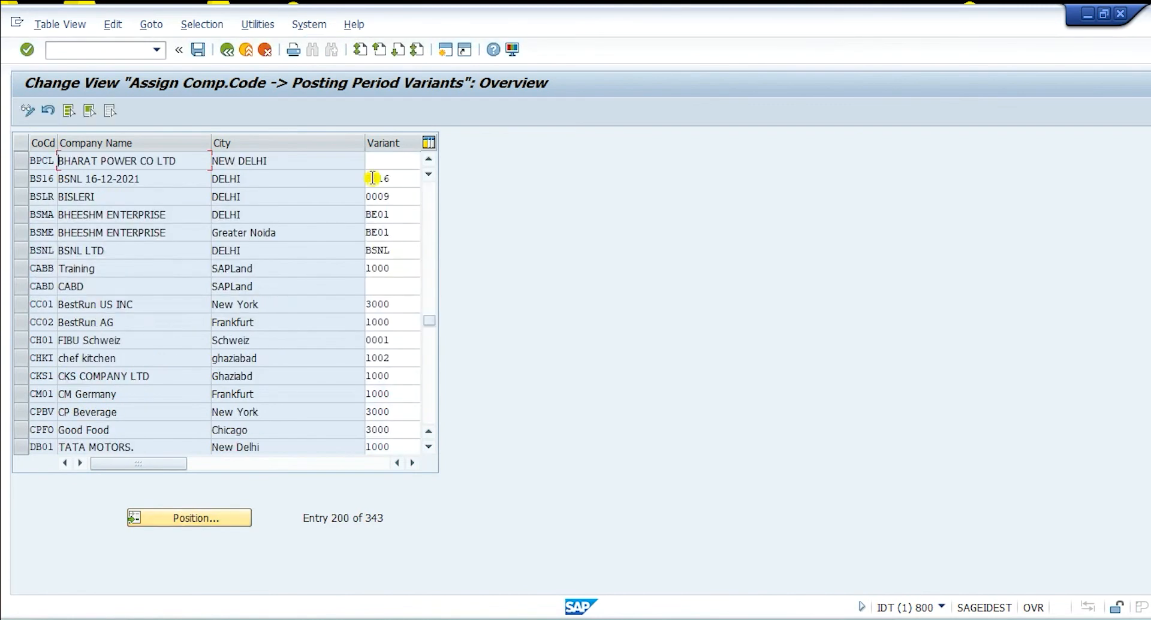
Step: Assign posting period variant BPPV to company code BPCL, save the assignment, and return to the IMG
click(401, 162)
text(BPP)
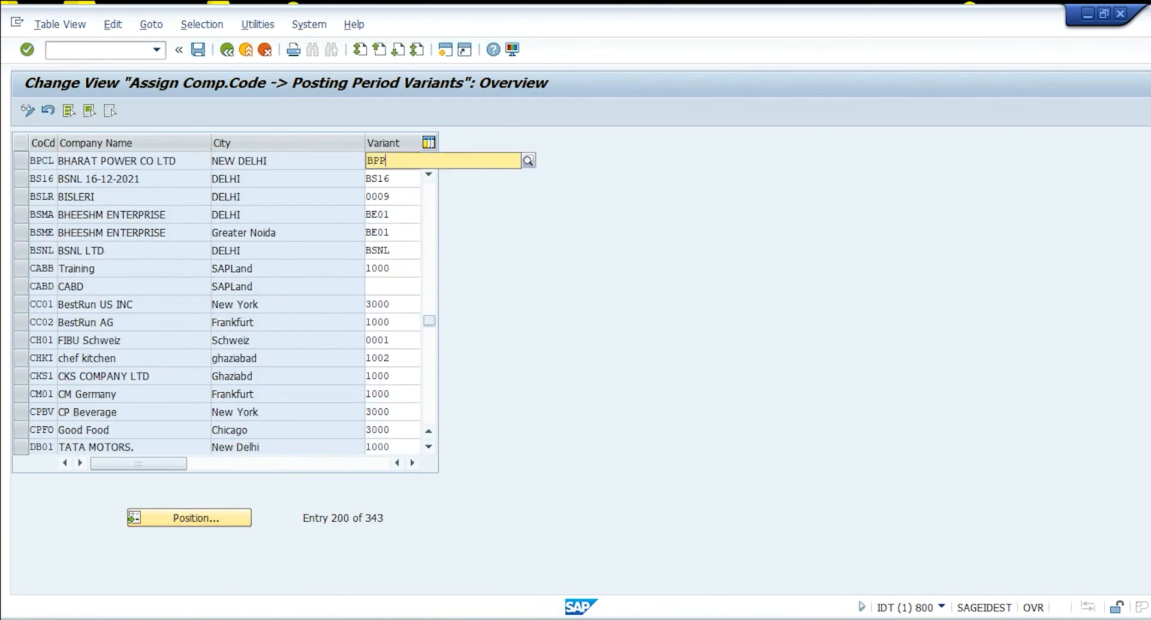
text(V)
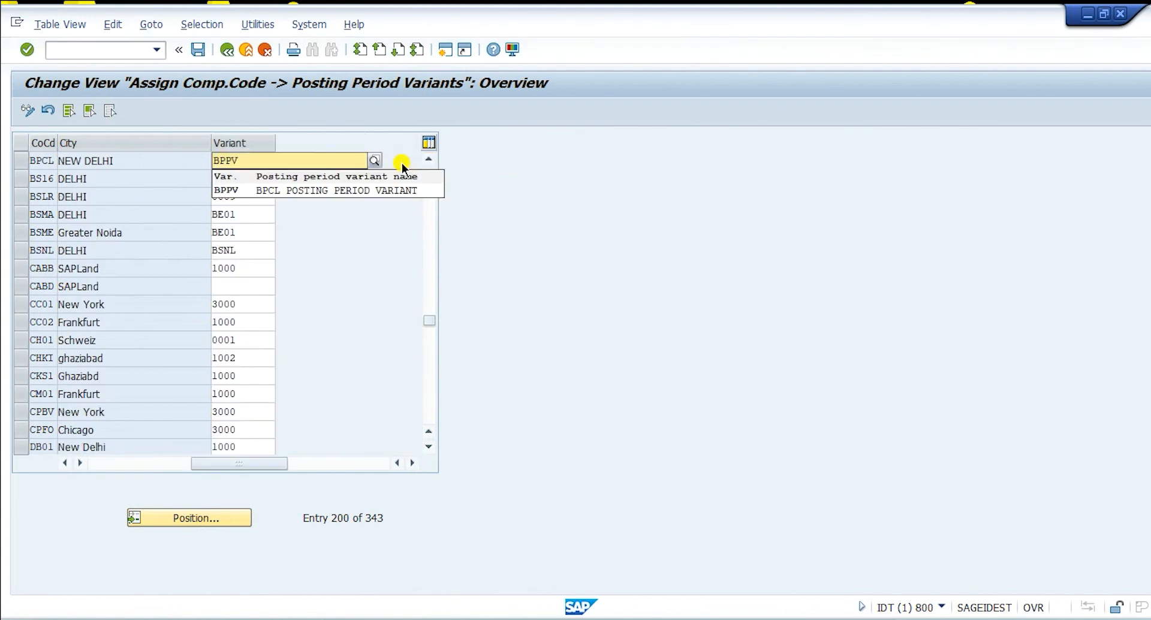
key(Down)
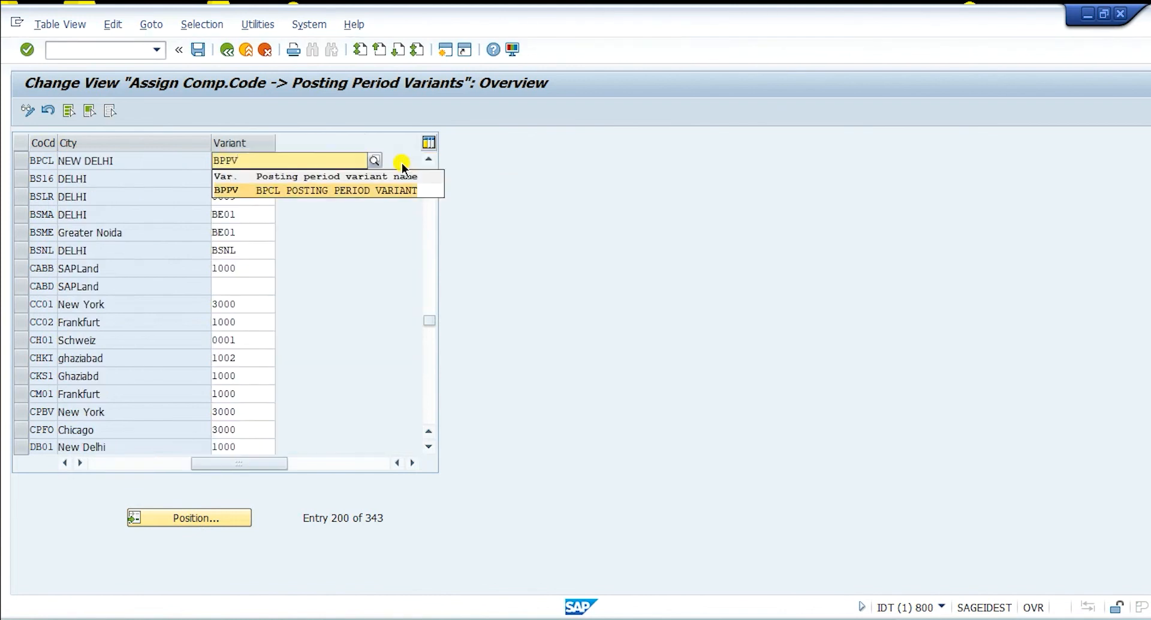
key(Return)
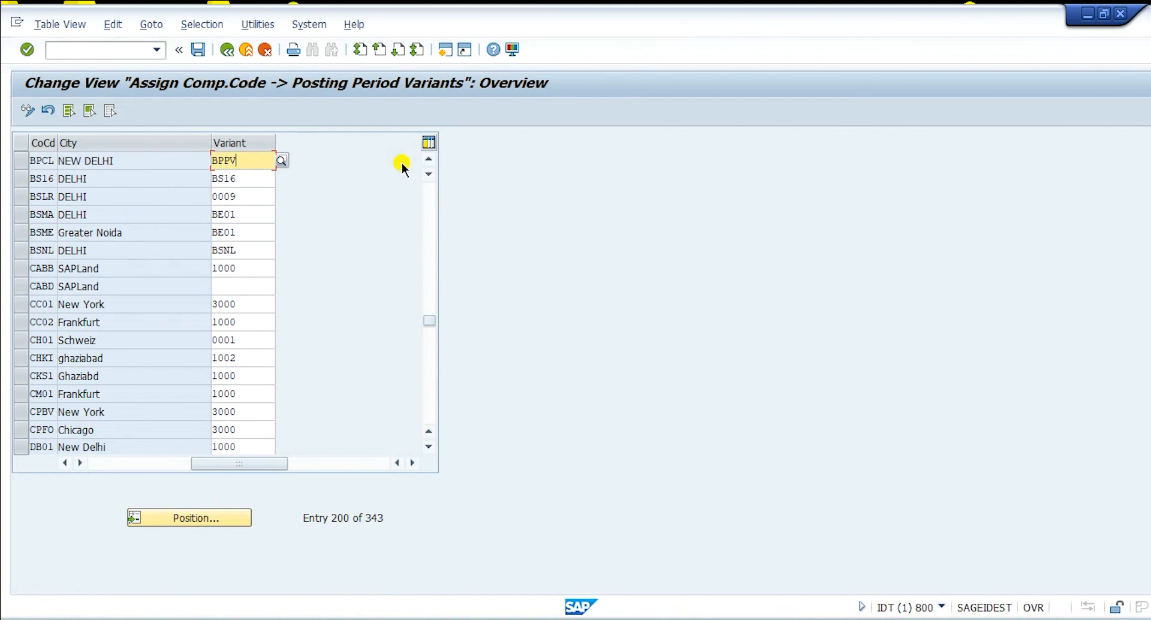
click(200, 50)
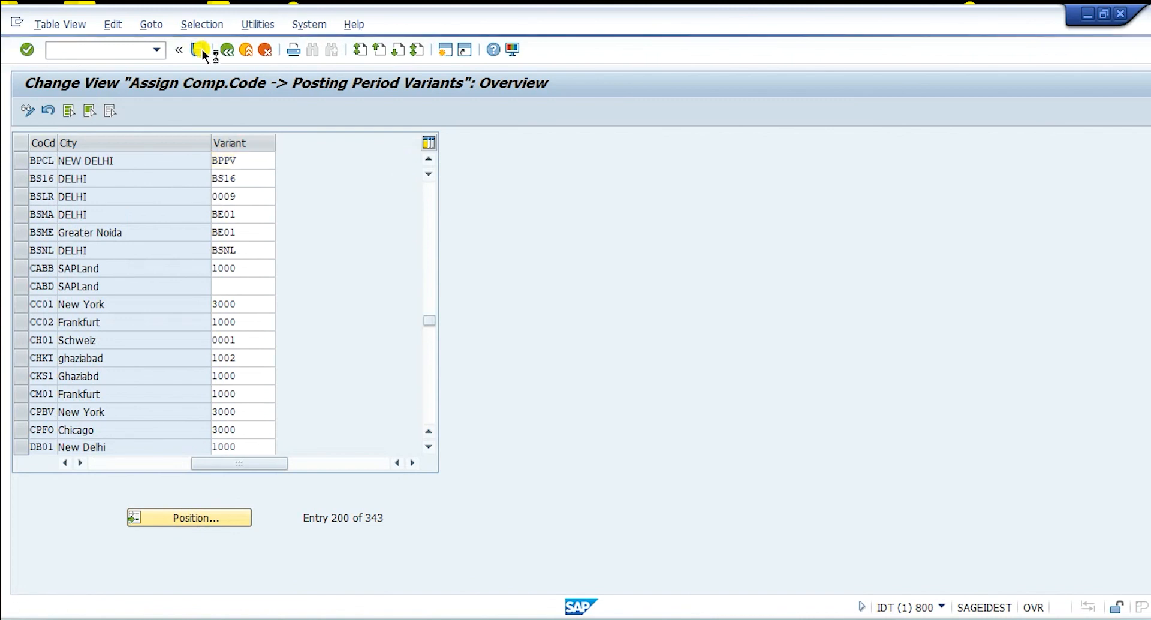
key(Return)
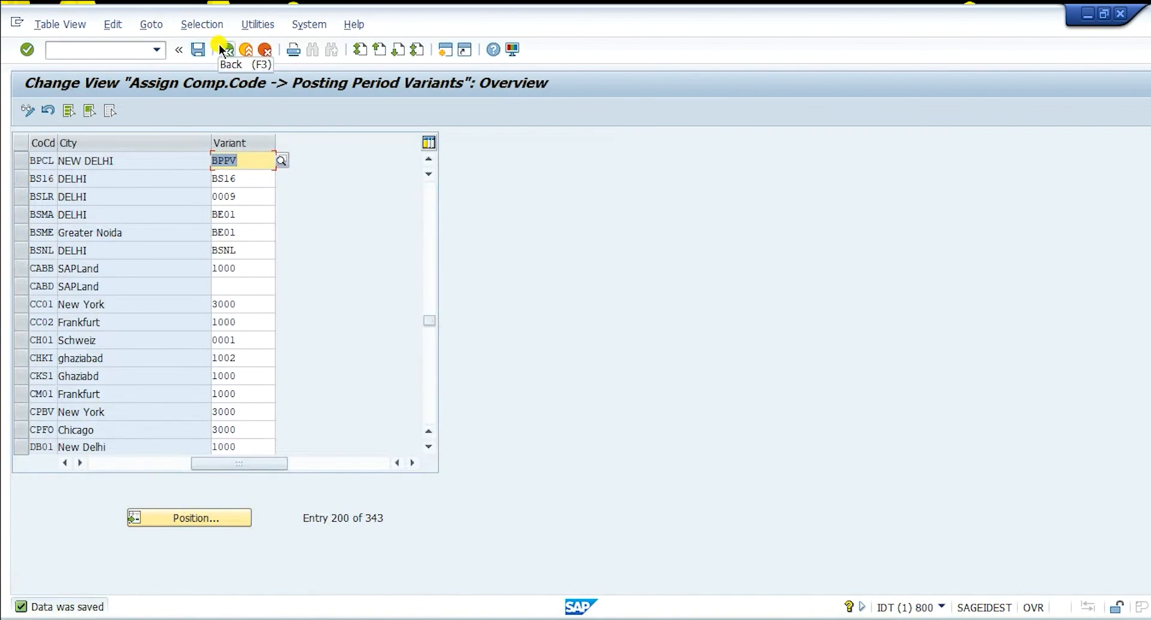
click(223, 50)
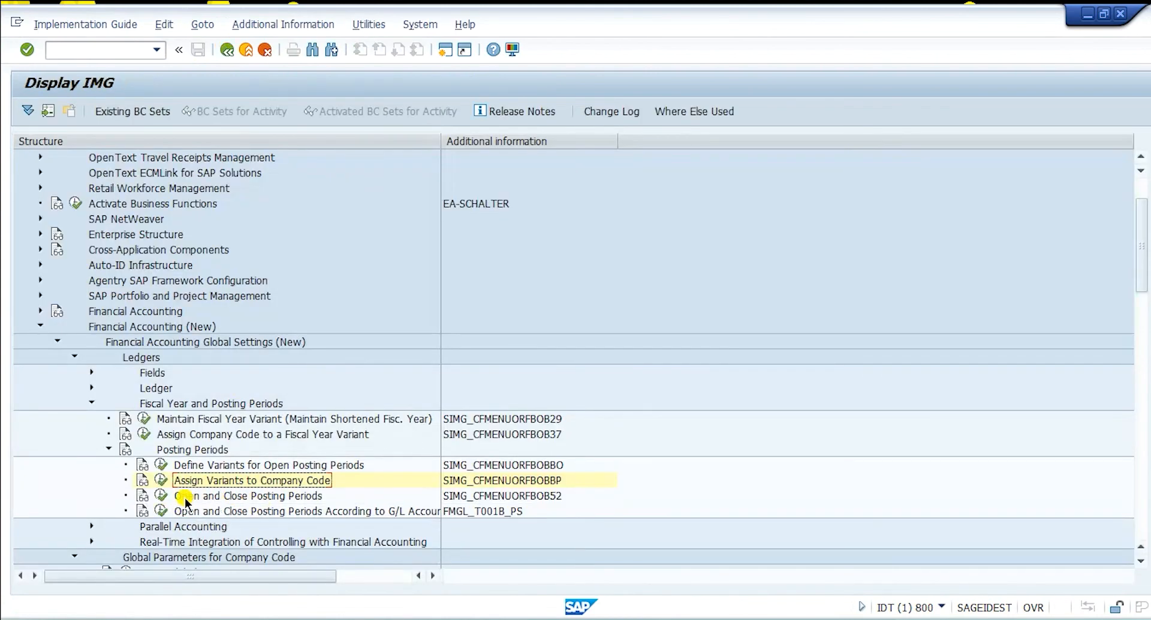
Step: Check the Open and Close Posting period path and transaction code in the Word notes, and switch back to SAP
key(super+Tab)
key(alt+Tab)
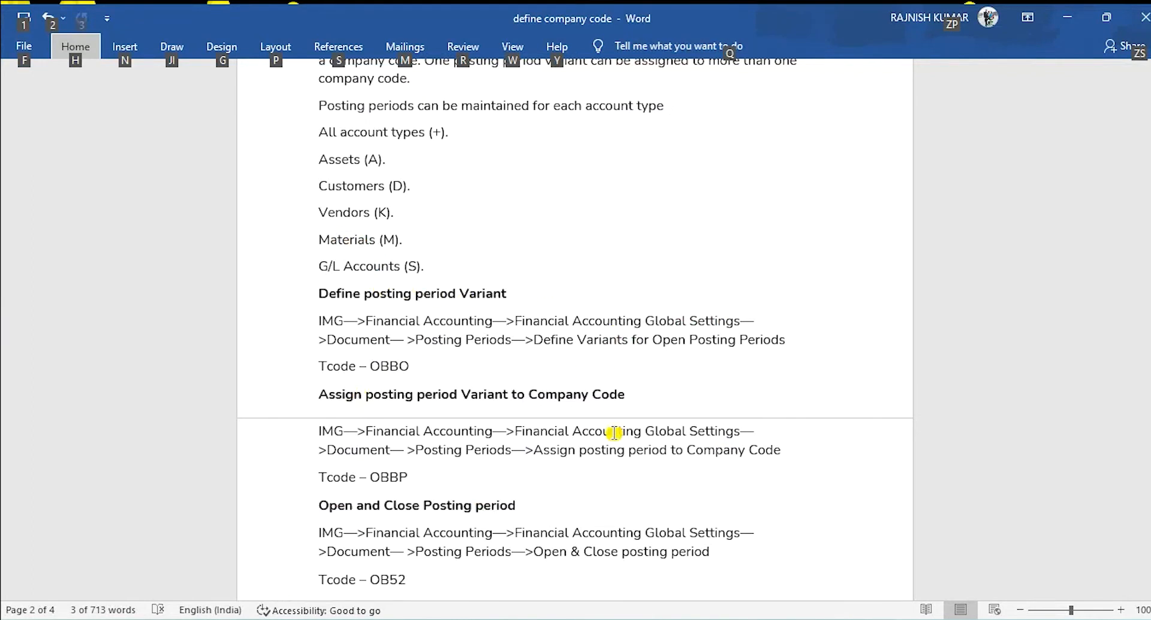
scroll(612, 431, down, 3)
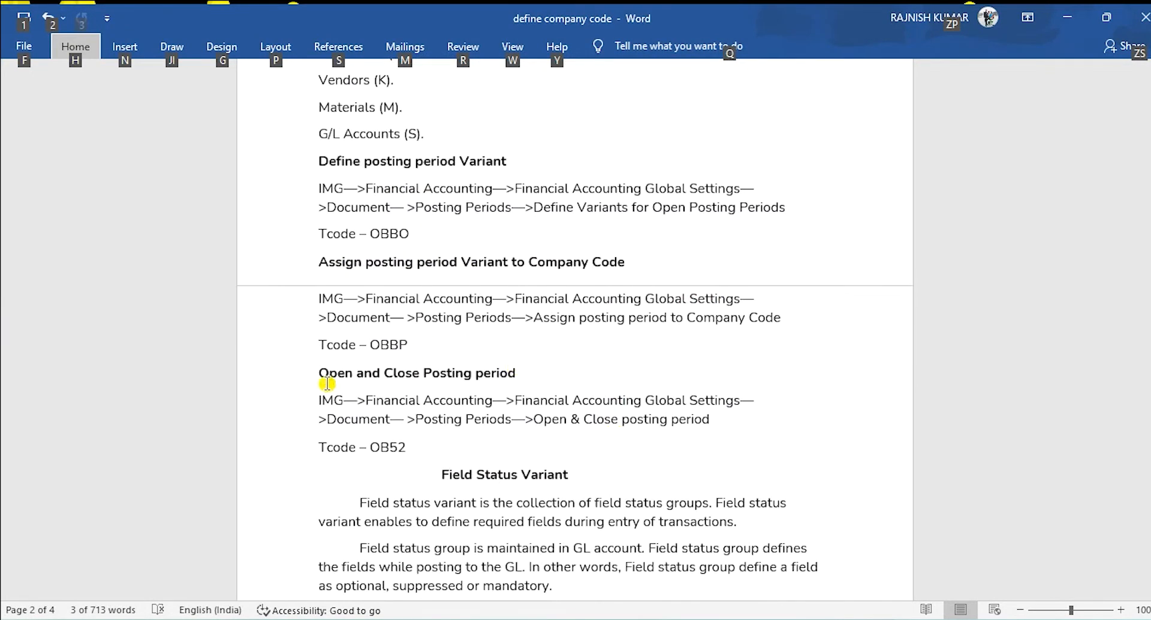
drag(326, 375, 489, 391)
click(490, 391)
key(alt+Tab)
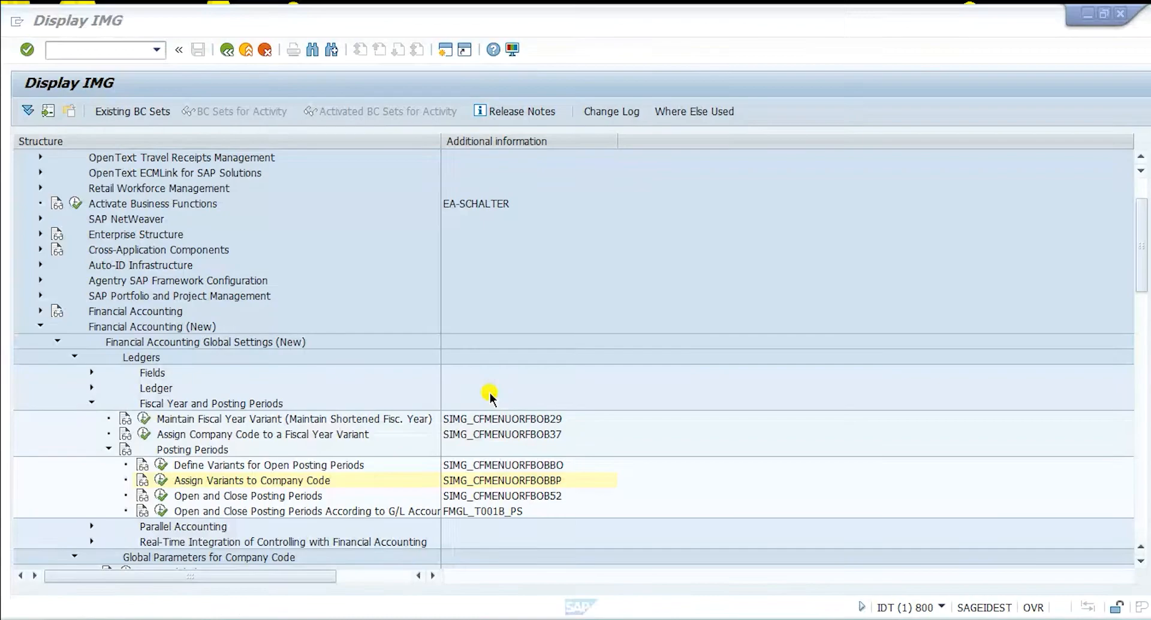
key(alt+Tab)
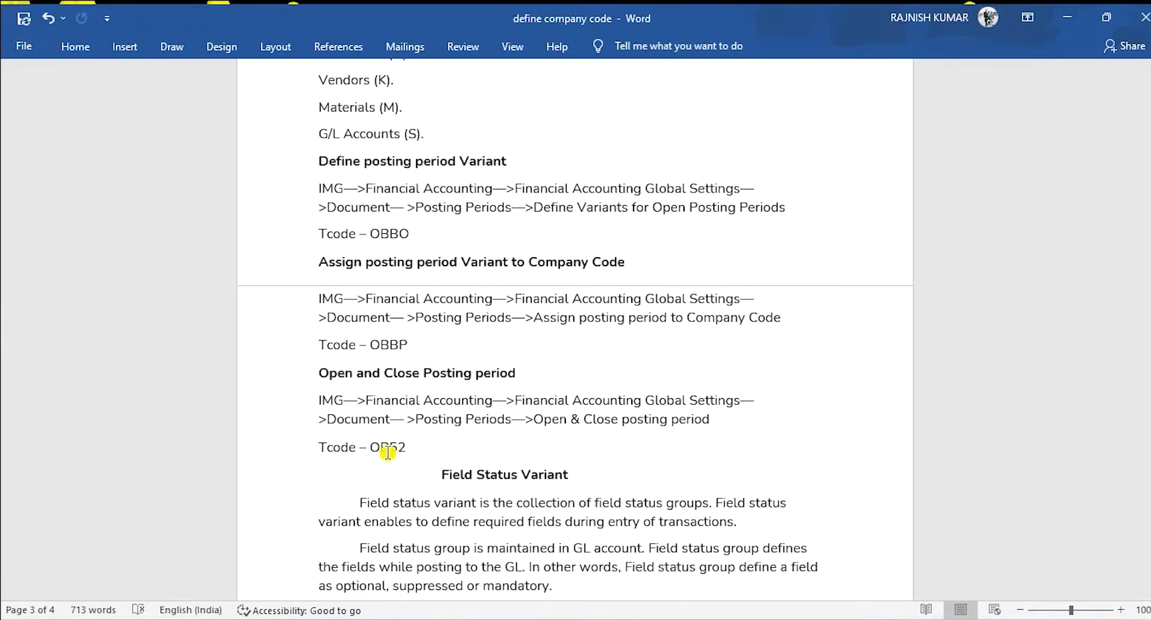
drag(369, 450, 314, 372)
click(314, 372)
key(alt+Tab)
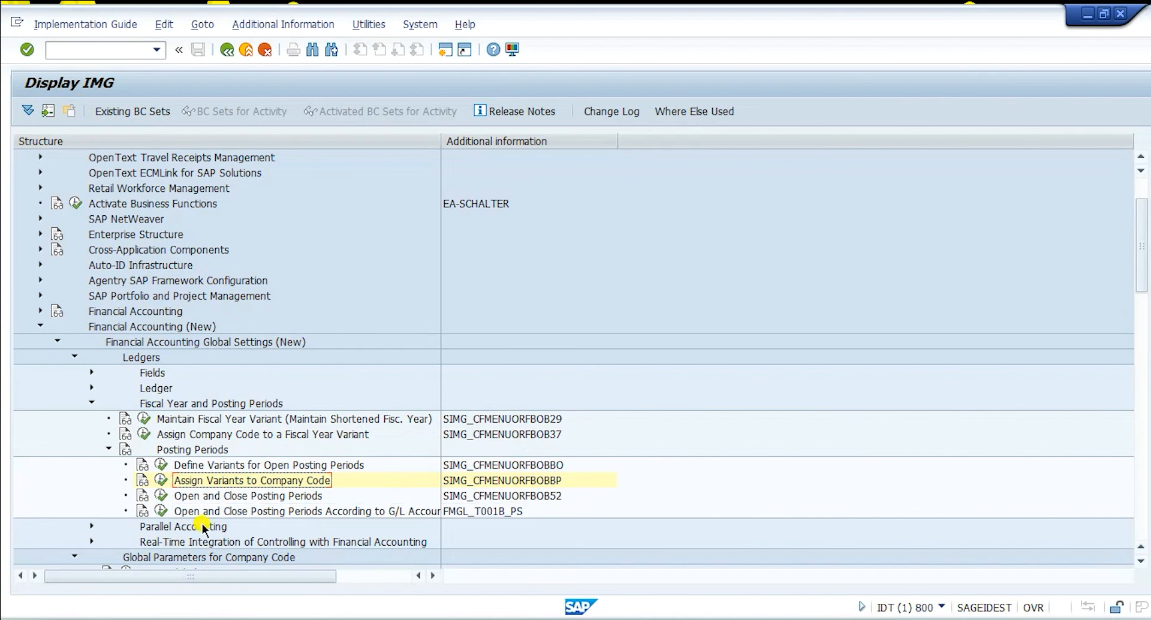
Step: Open the Open and Close Posting Periods activity and examine the account types, period ranges and years of the existing variants
click(161, 495)
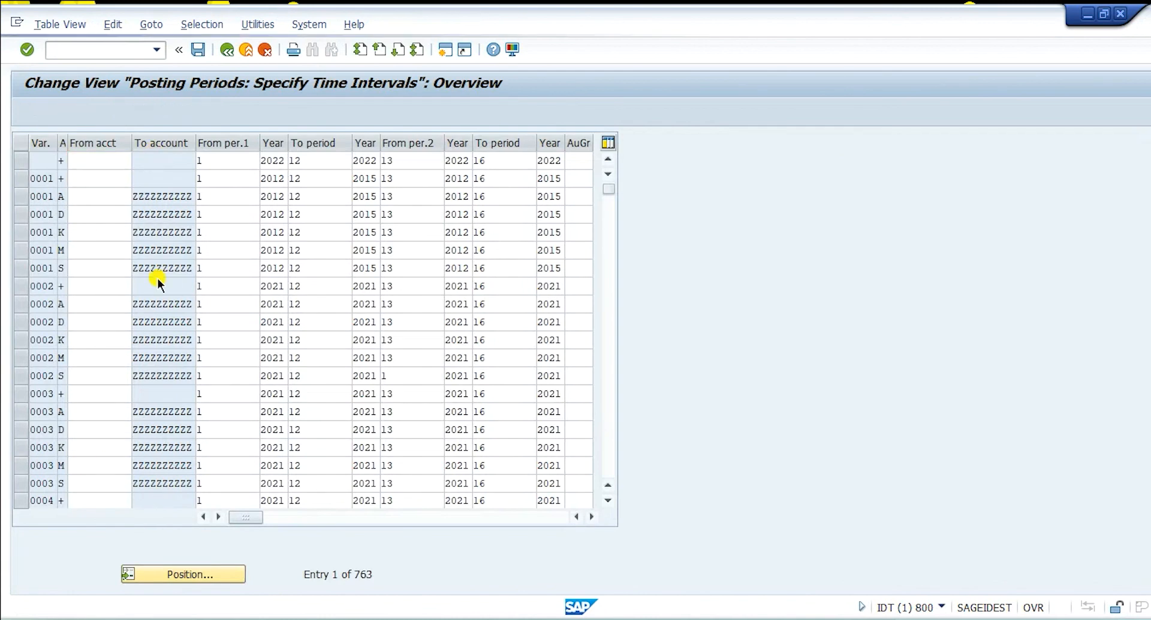
scroll(159, 283, down, 7)
scroll(158, 282, up, 4)
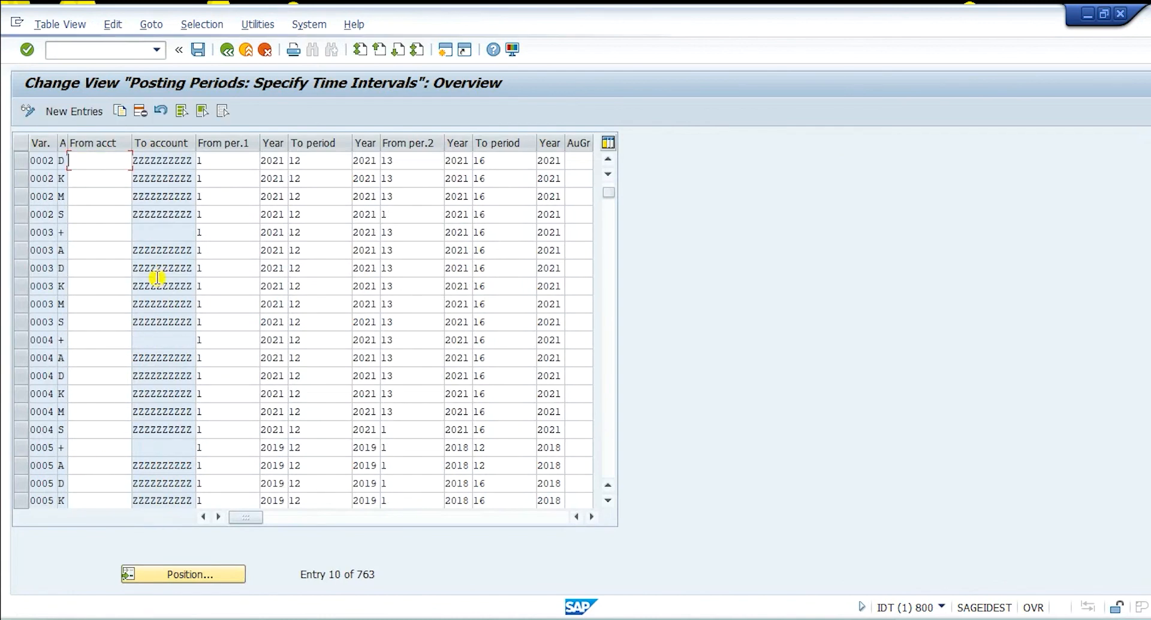
scroll(159, 283, up, 3)
scroll(159, 283, down, 6)
scroll(159, 283, up, 6)
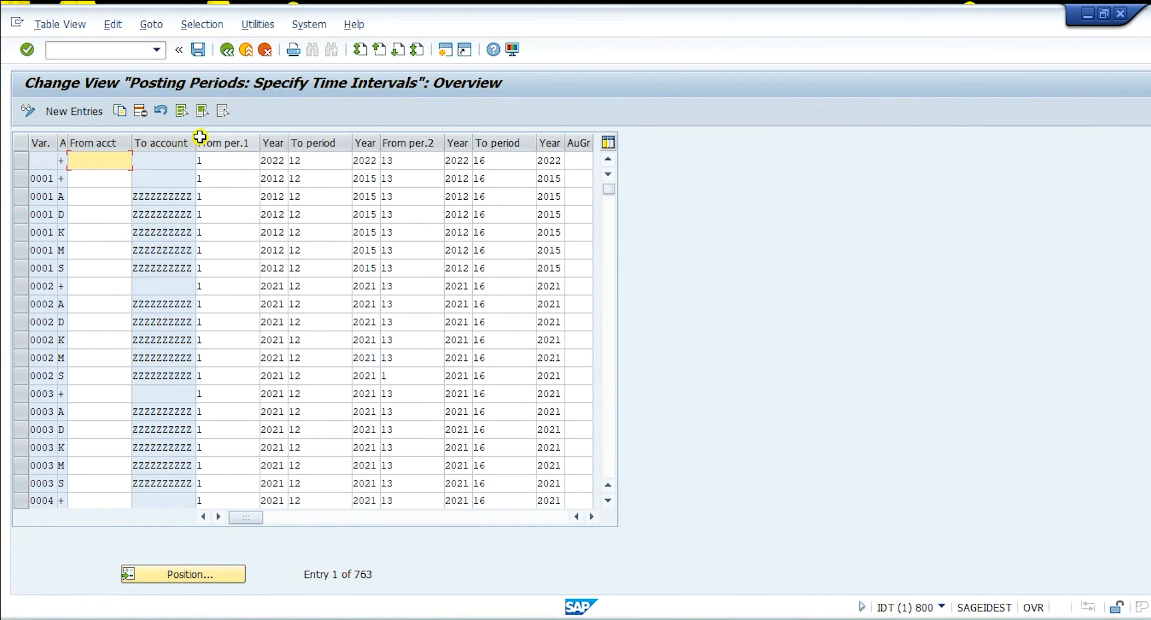
click(217, 158)
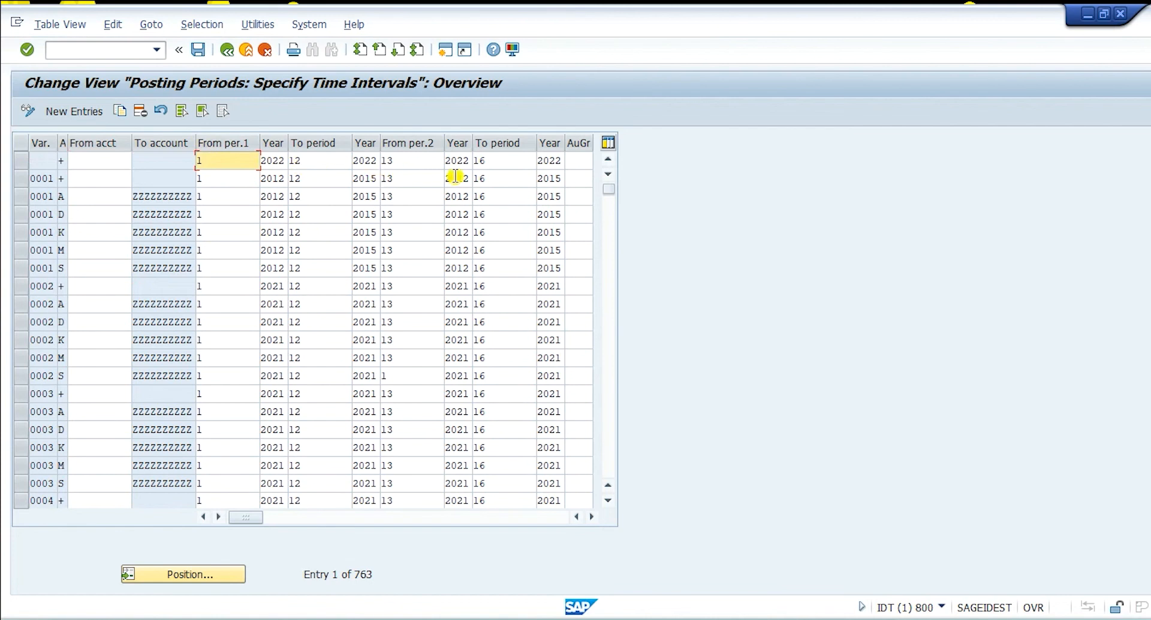
scroll(42, 211, down, 4)
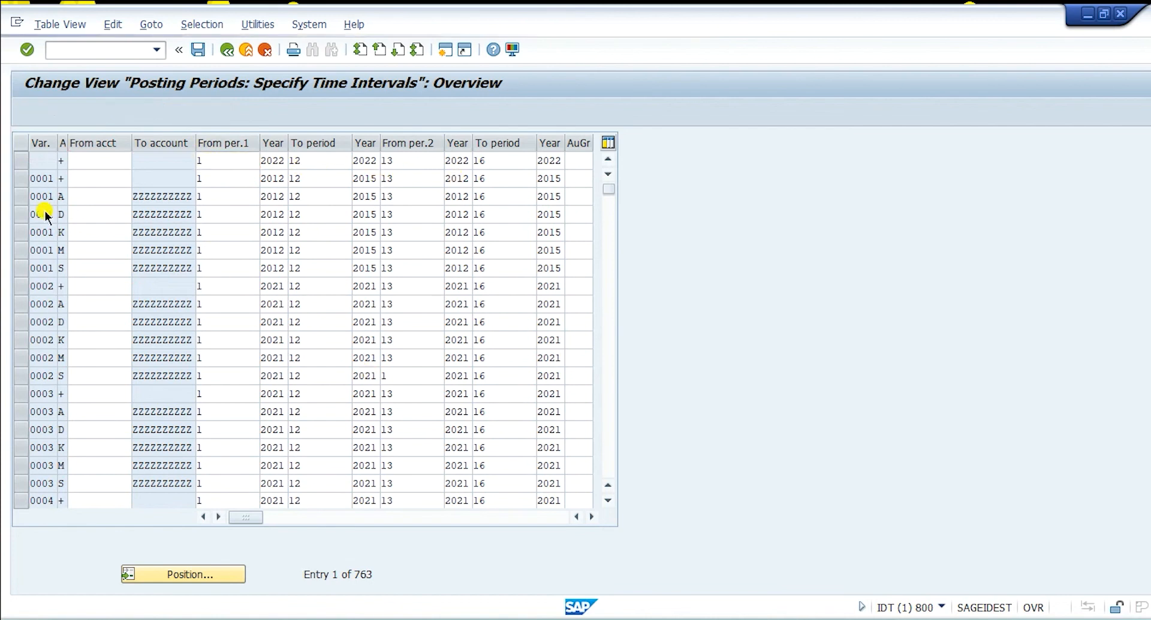
scroll(44, 215, down, 3)
scroll(36, 204, up, 7)
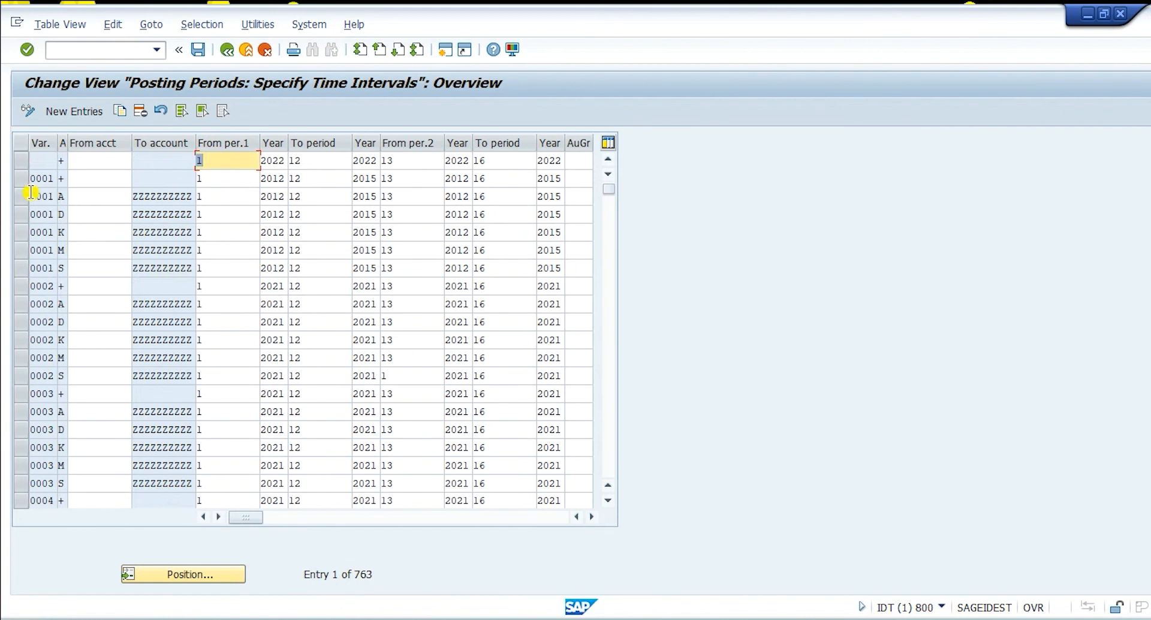
click(22, 179)
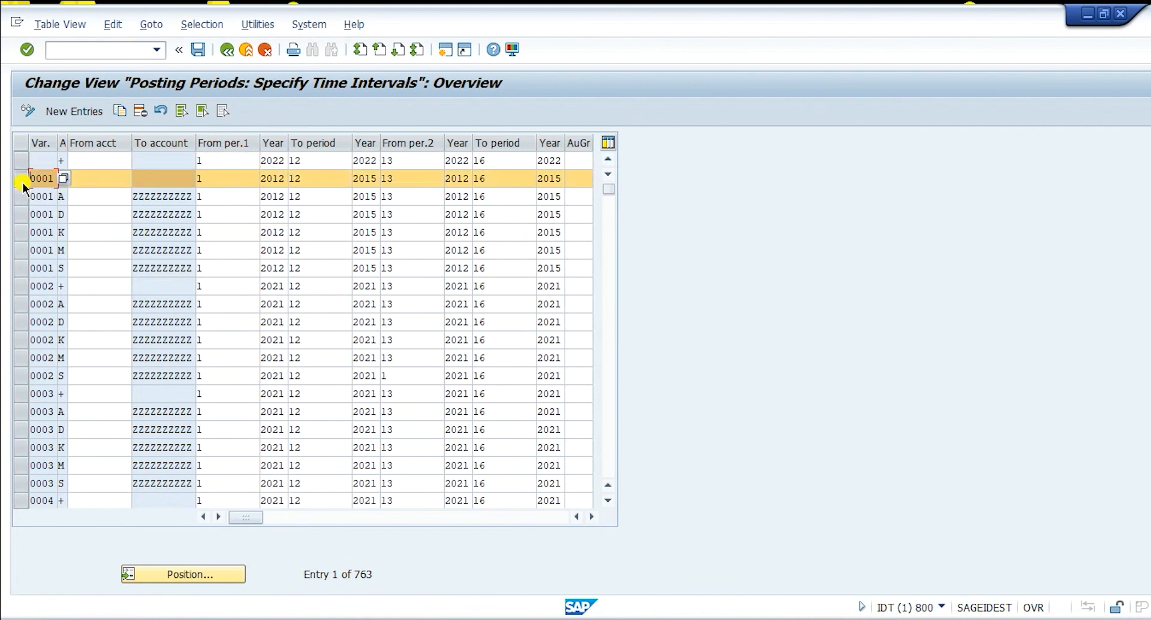
click(27, 177)
Step: Review the account type codes for posting periods in the Word notes and return to the SAP time intervals list
click(610, 618)
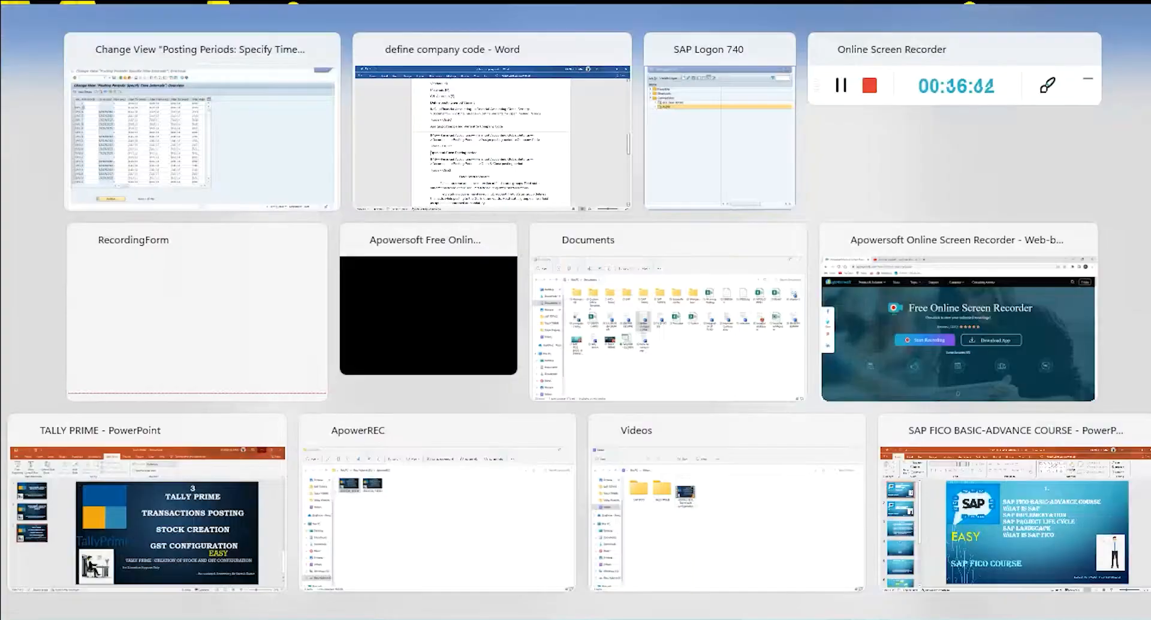
scroll(598, 534, up, 1)
scroll(597, 535, up, 5)
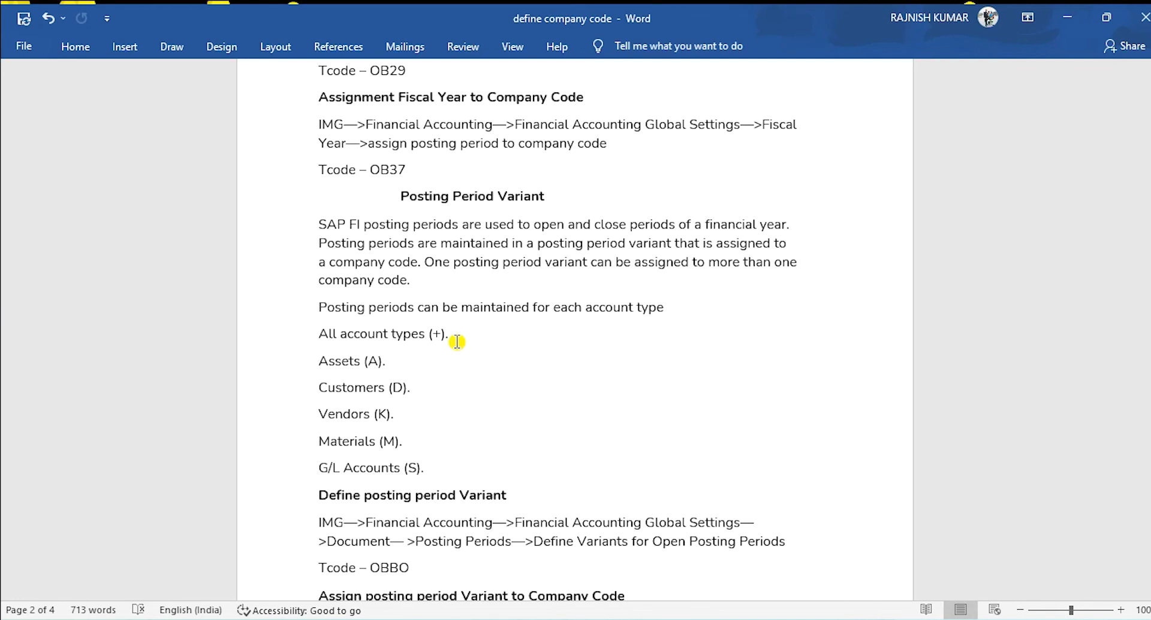
drag(385, 363, 359, 469)
click(497, 398)
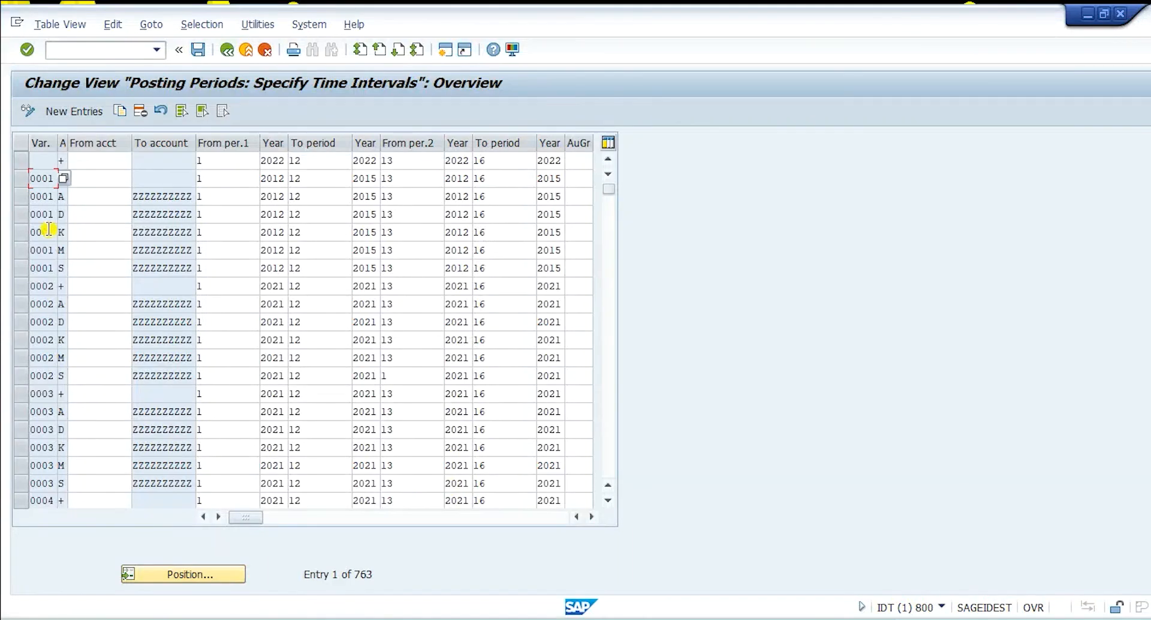
Step: Select the variant 0001 rows for account types A, D, K, M and S and copy them as new entries
click(20, 178)
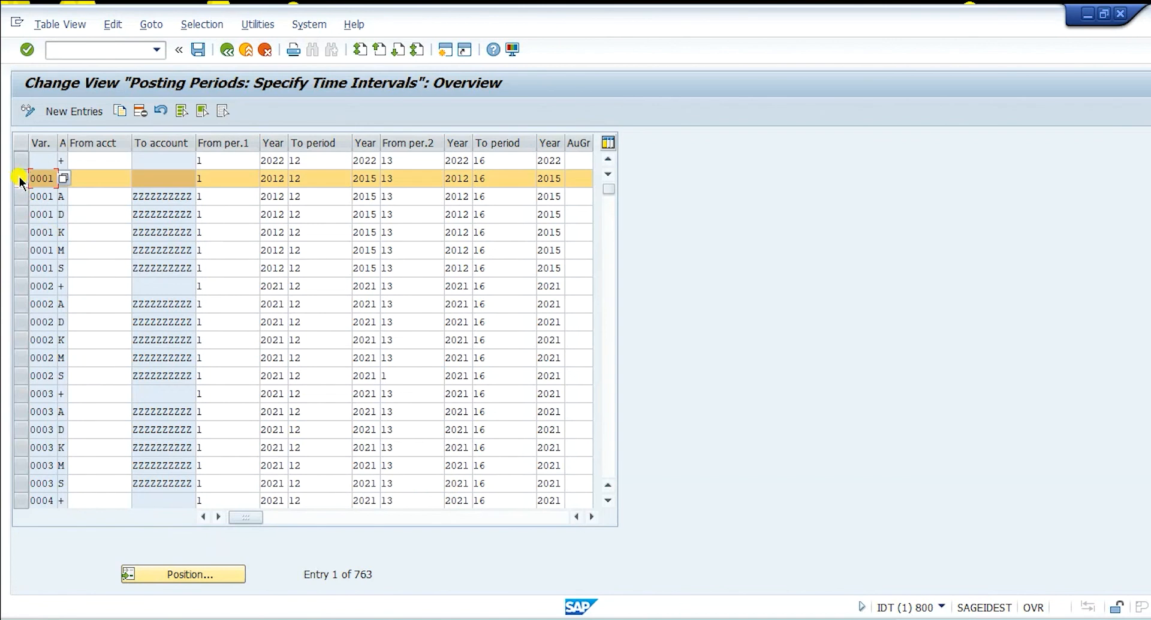
click(20, 178)
click(21, 196)
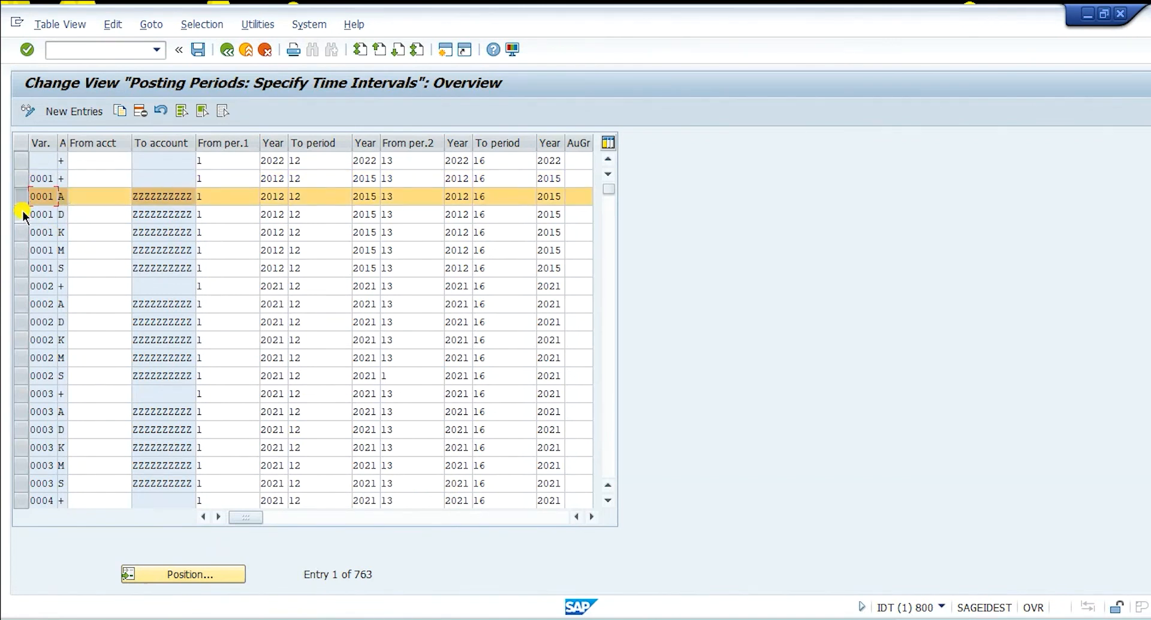
click(21, 214)
click(21, 232)
click(21, 250)
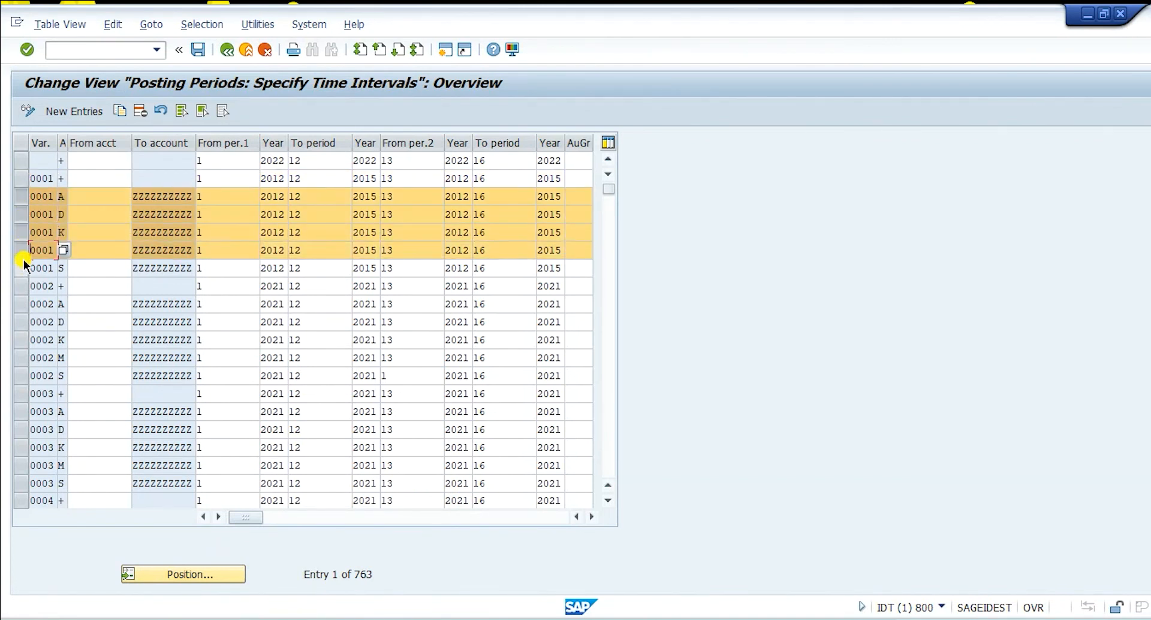
click(22, 267)
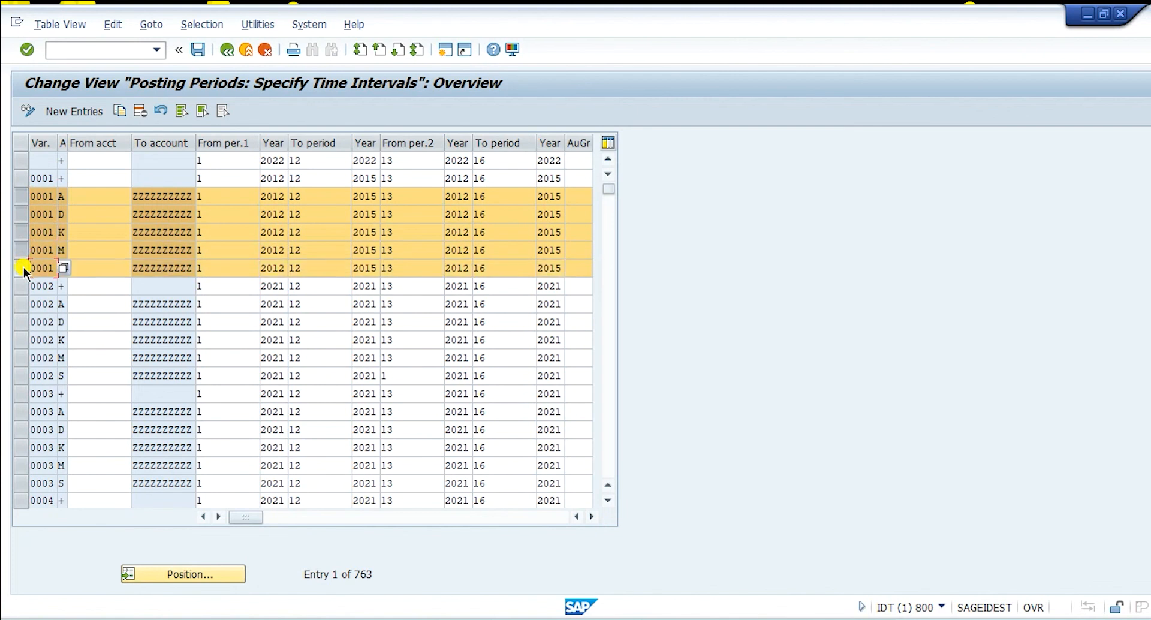
click(121, 111)
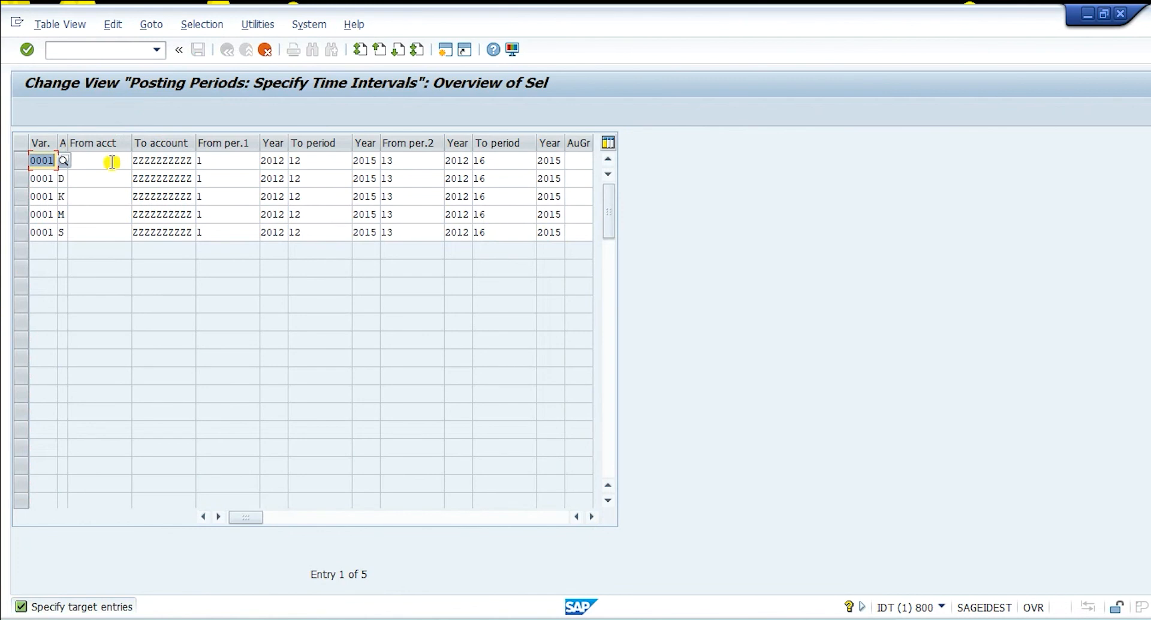
Step: Set the variant to BPPV for the copied account type A and D rows
text(B)
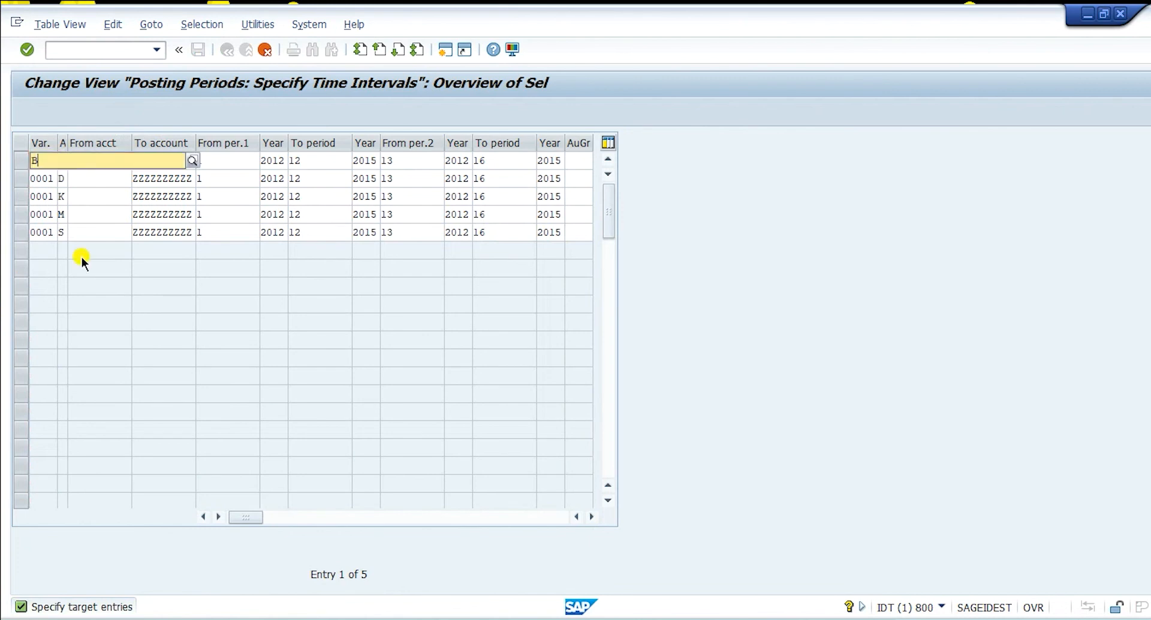
text(PPV)
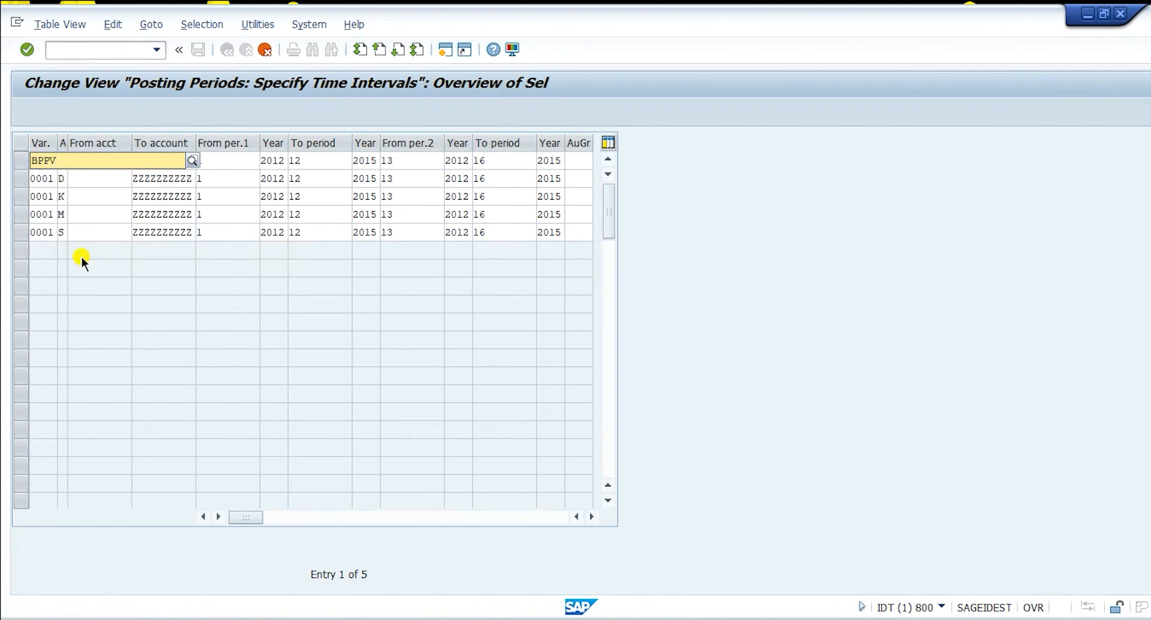
key(Tab)
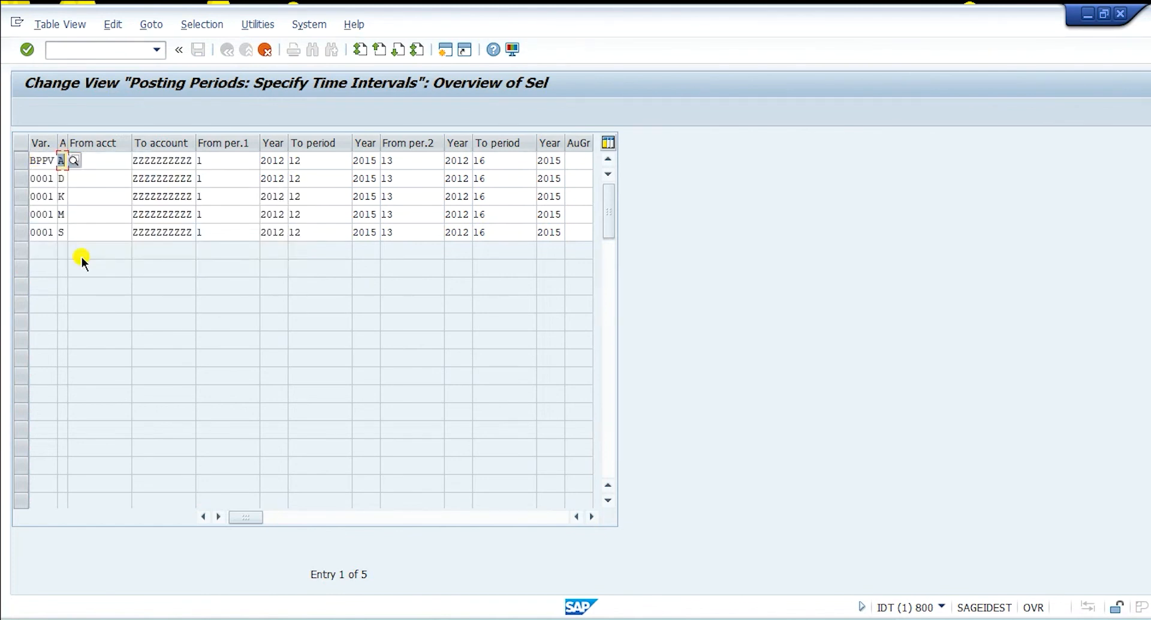
key(shift+Tab)
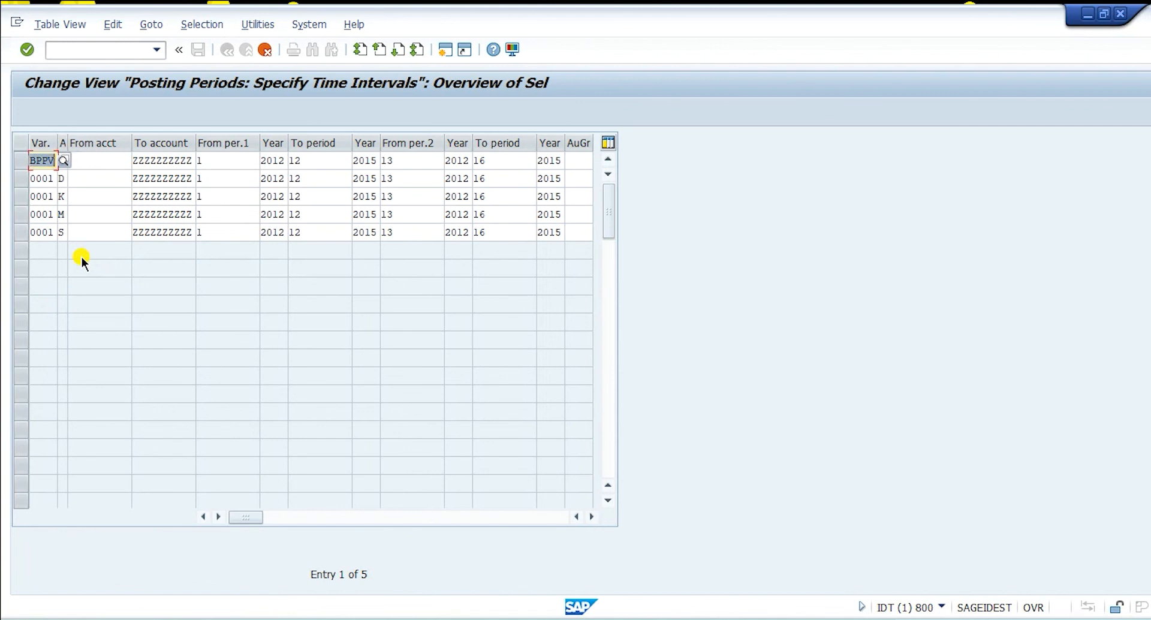
key(Down)
key(BackSpace)
key(BackSpace)
key(BackSpace)
key(BackSpace)
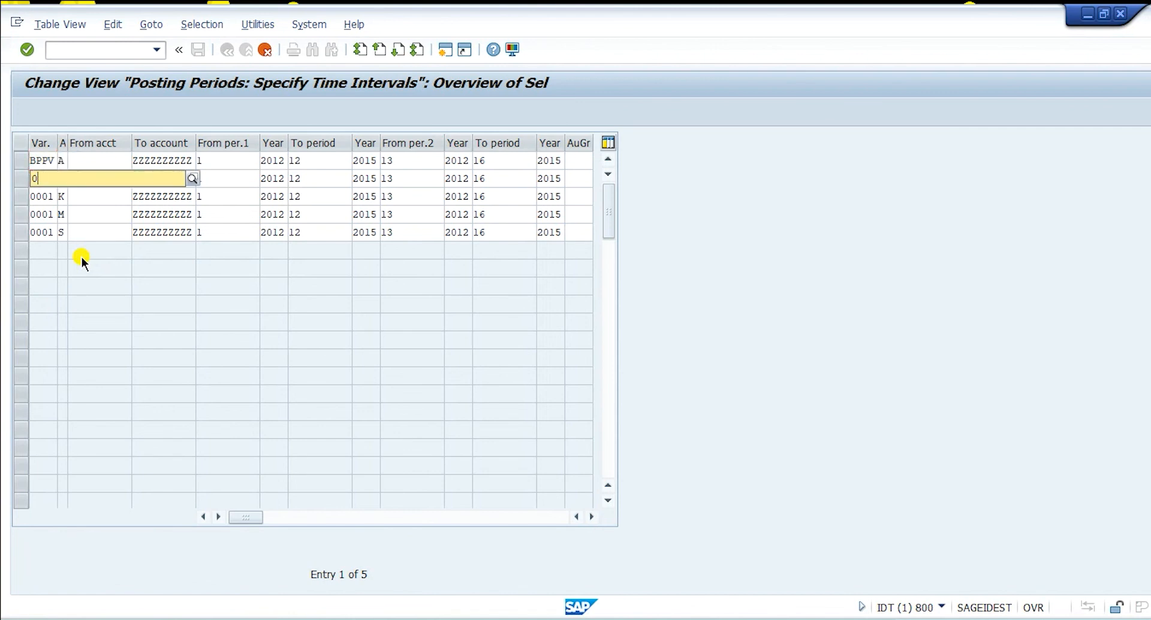
text(BPPV)
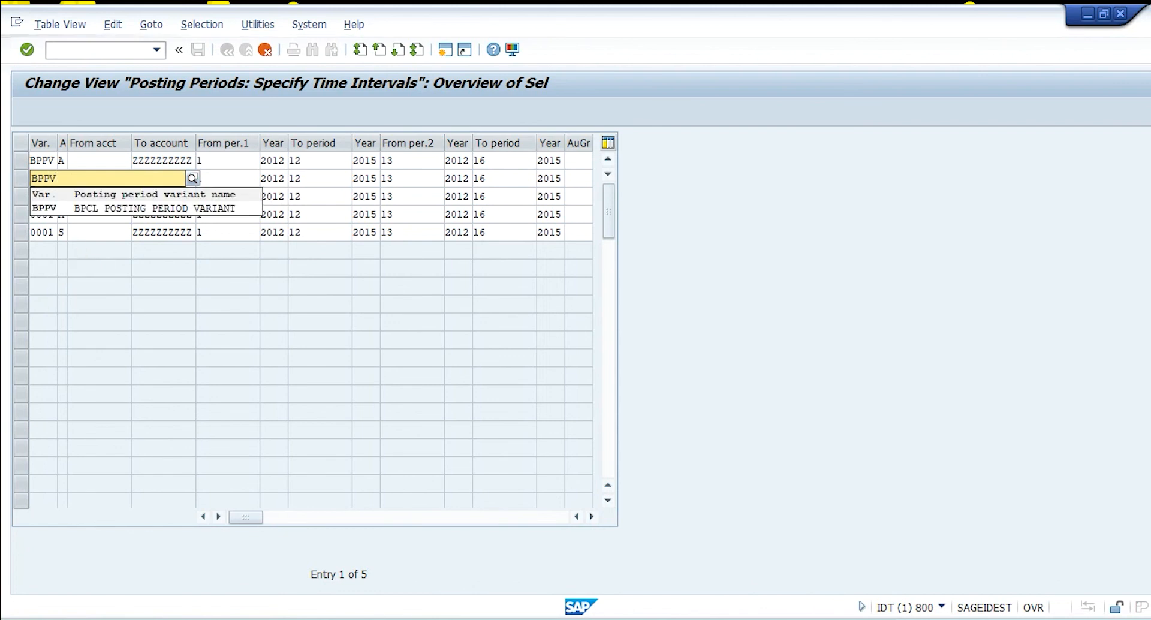
key(Down)
key(Return)
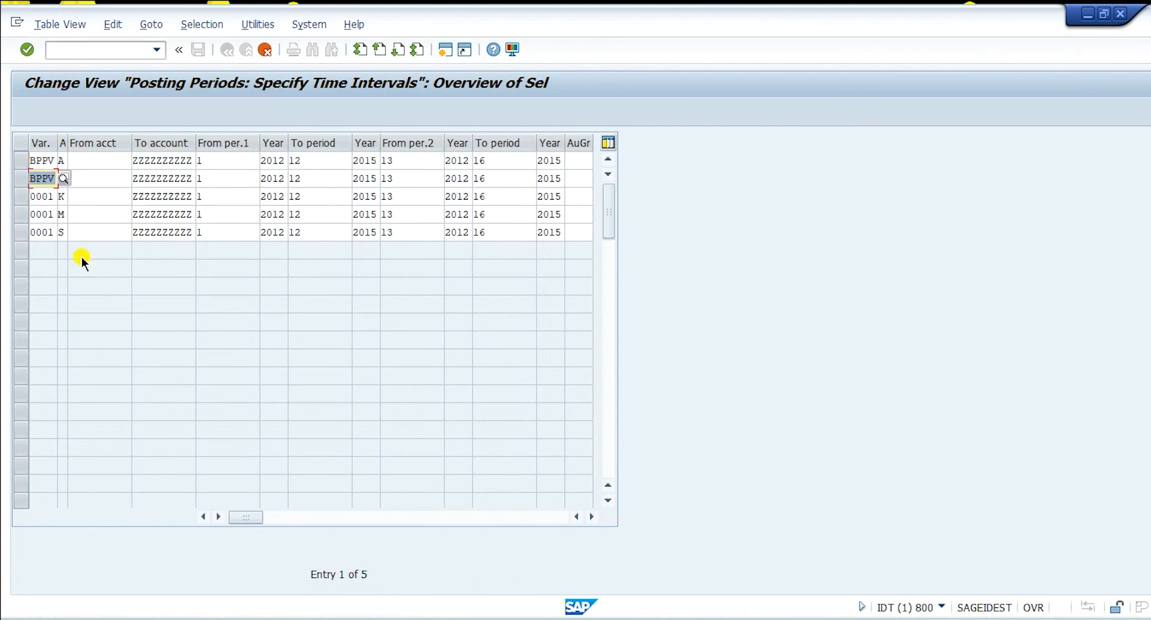
Step: Set the variant to BPPV for the copied account type K and M rows
click(49, 198)
key(BackSpace)
key(BackSpace)
key(BackSpace)
key(BackSpace)
text(BPPV)
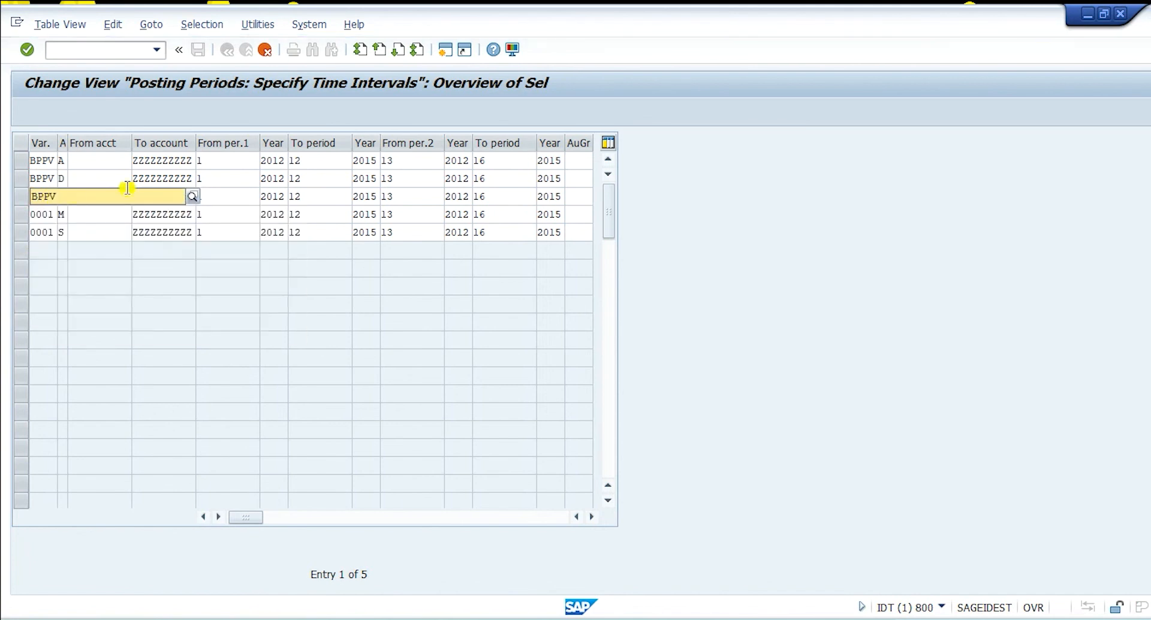
click(67, 244)
drag(51, 215, 23, 215)
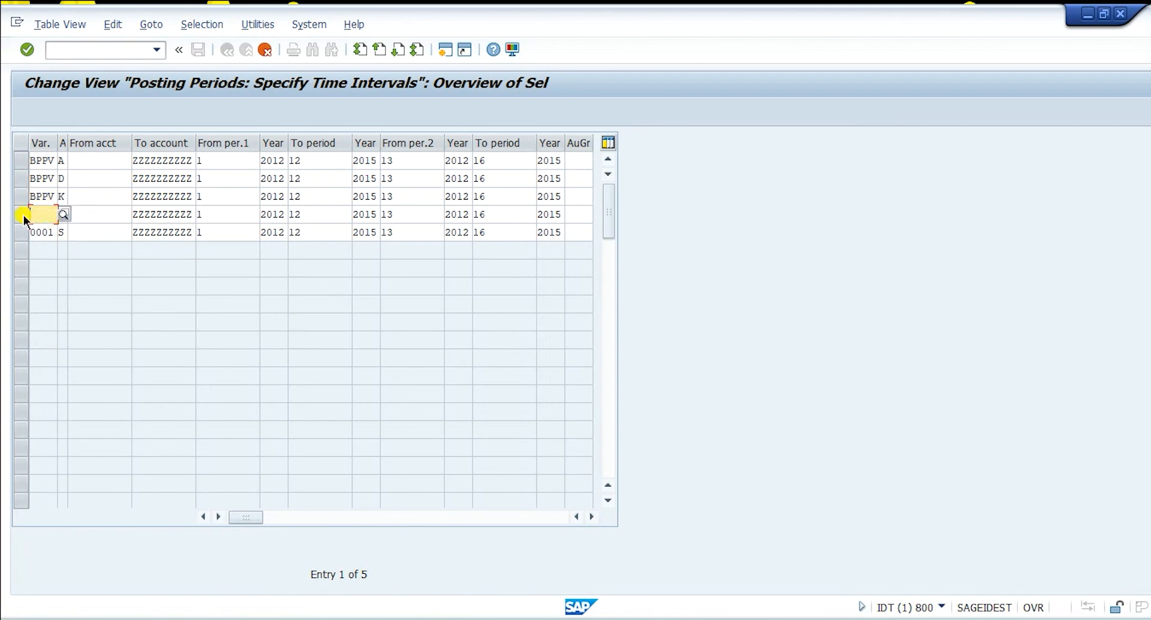
text(bppV)
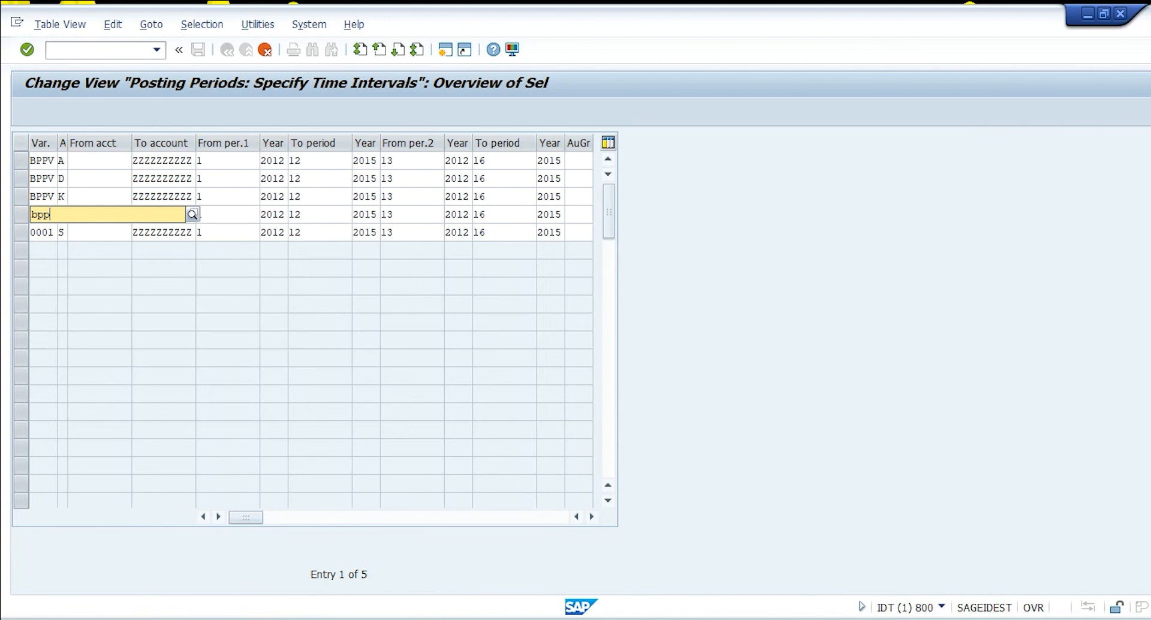
key(Down)
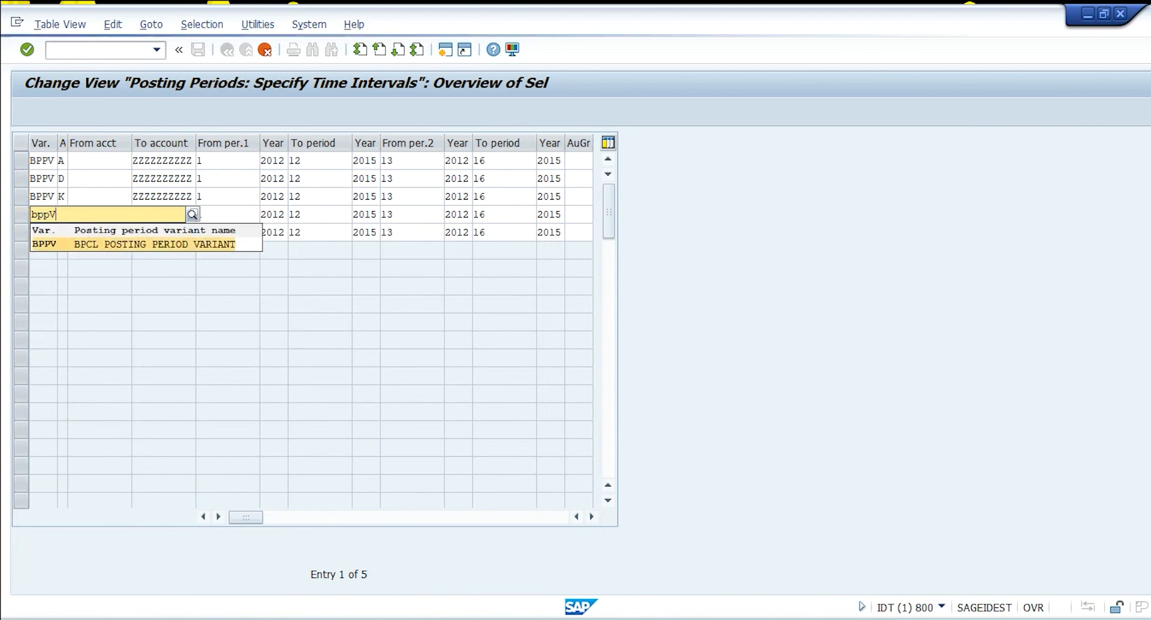
key(Return)
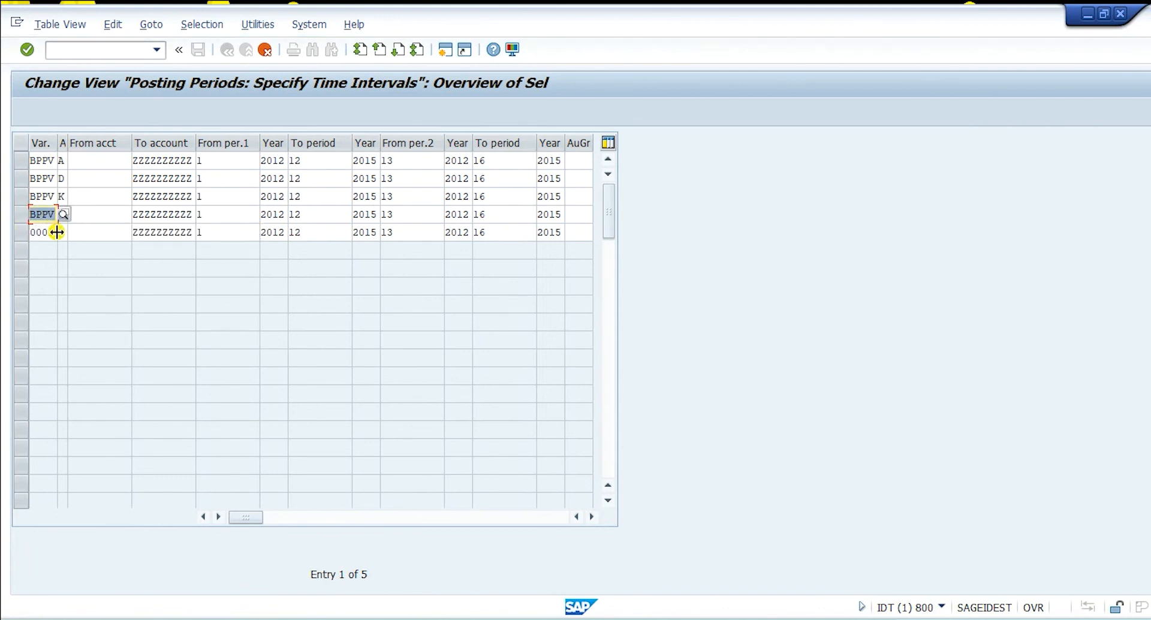
Step: Set the variant to BPPV for the copied account type S row
click(53, 232)
key(BackSpace)
key(BackSpace)
key(BackSpace)
key(BackSpace)
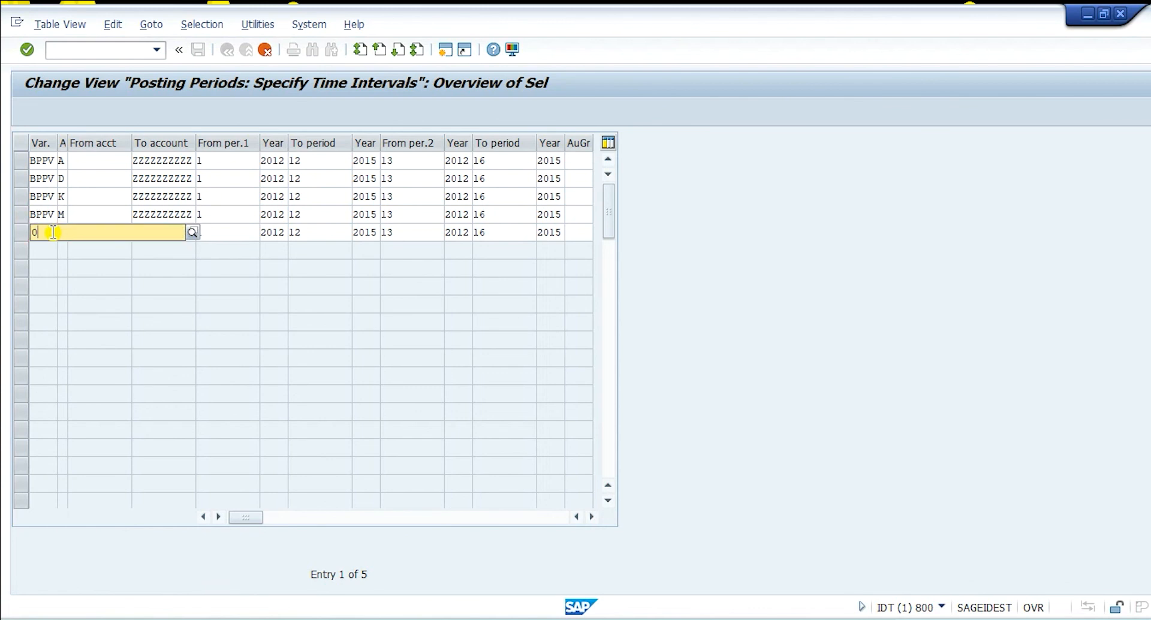
text(BPP)
key(Down)
key(Return)
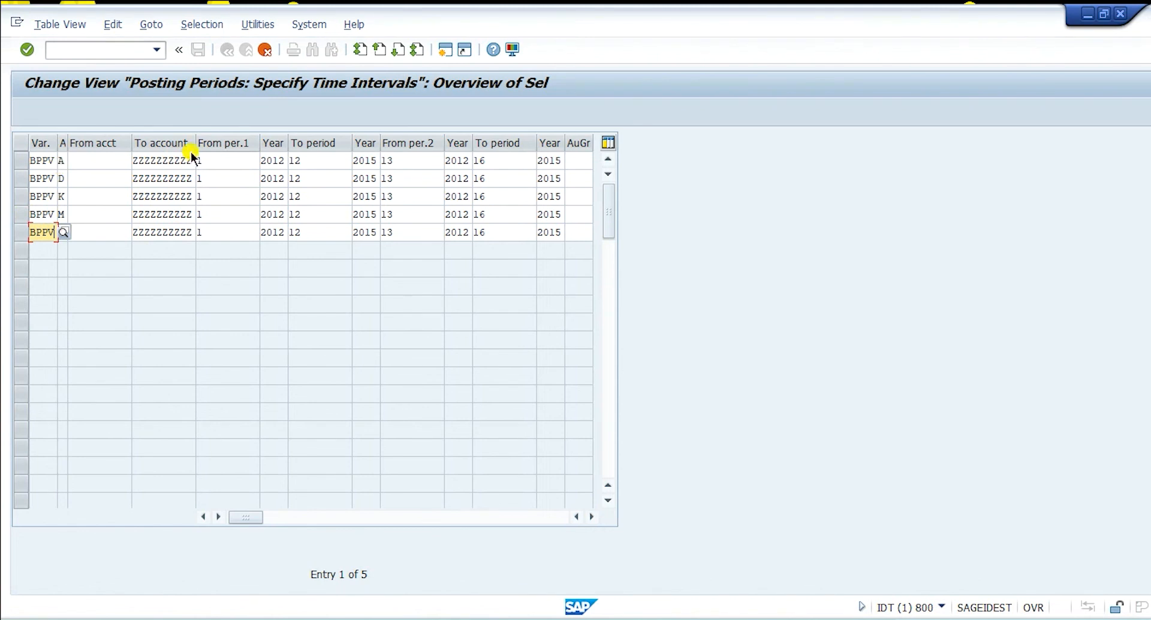
Step: Set the start year of the first period interval to 2022 for all five BPPV rows
click(210, 158)
click(322, 160)
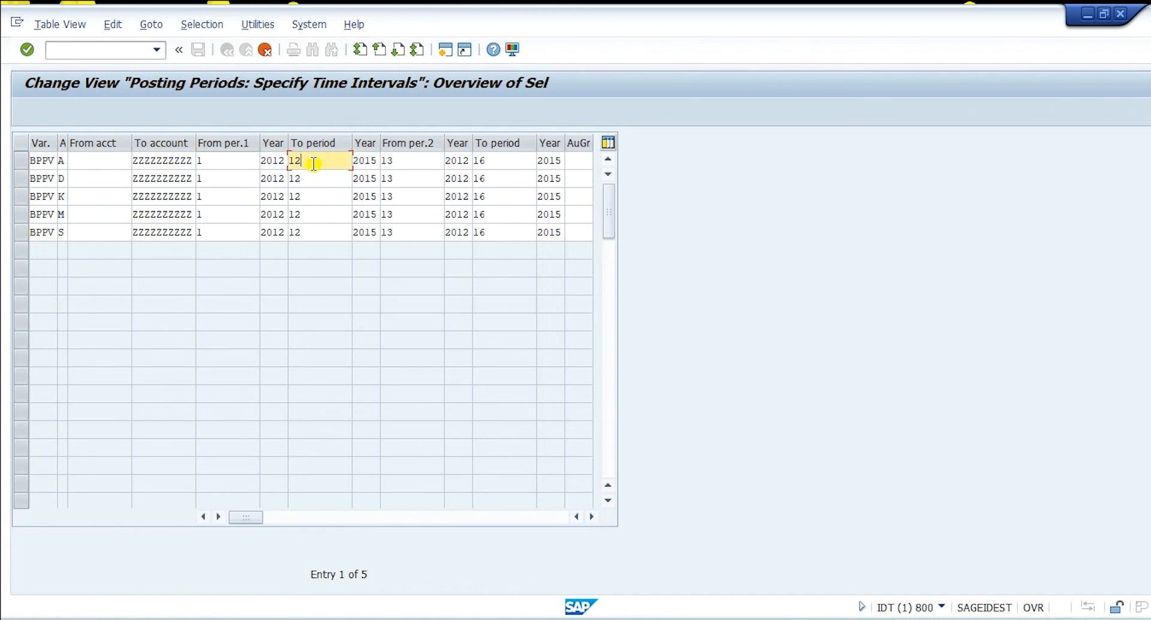
click(281, 160)
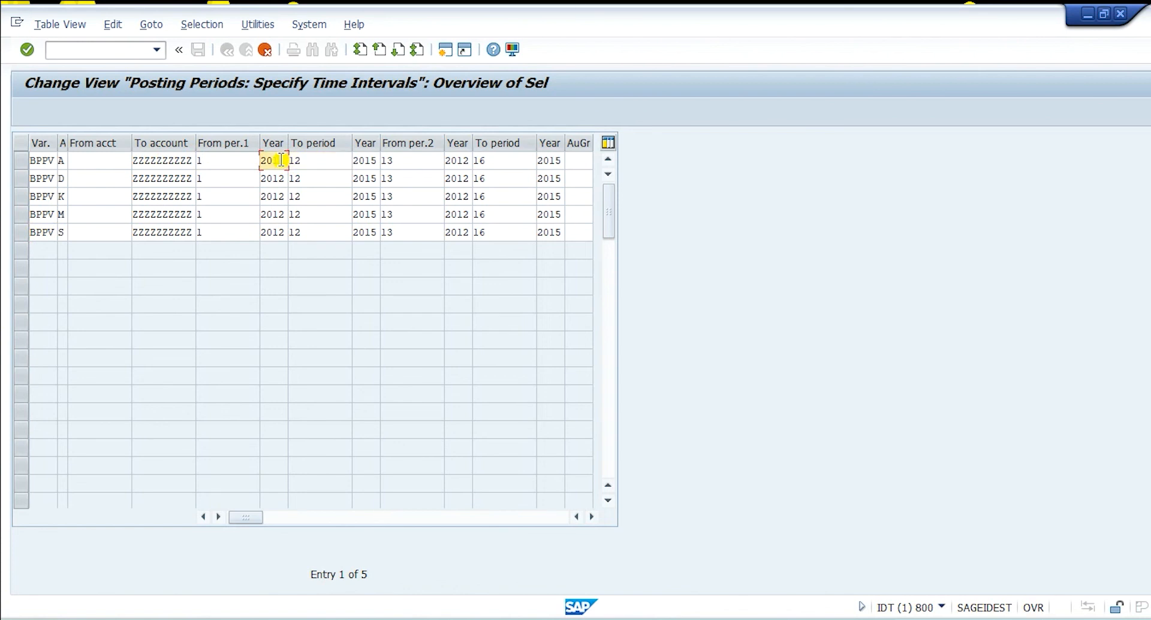
text(2)
click(280, 179)
text(2)
click(280, 192)
text(2)
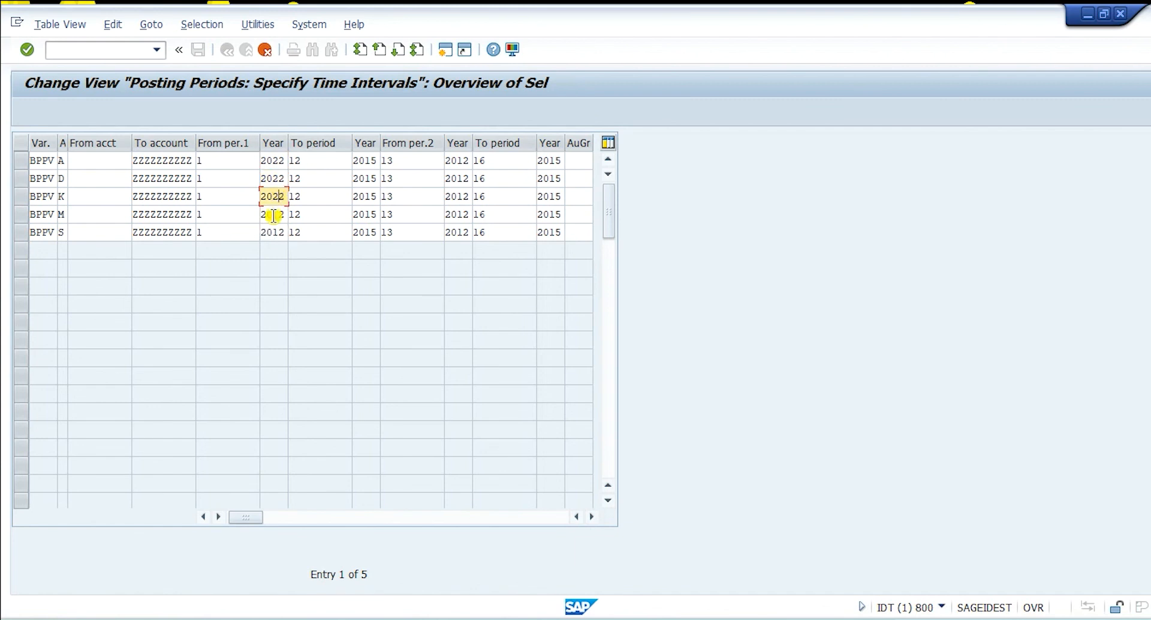
click(282, 214)
text(2)
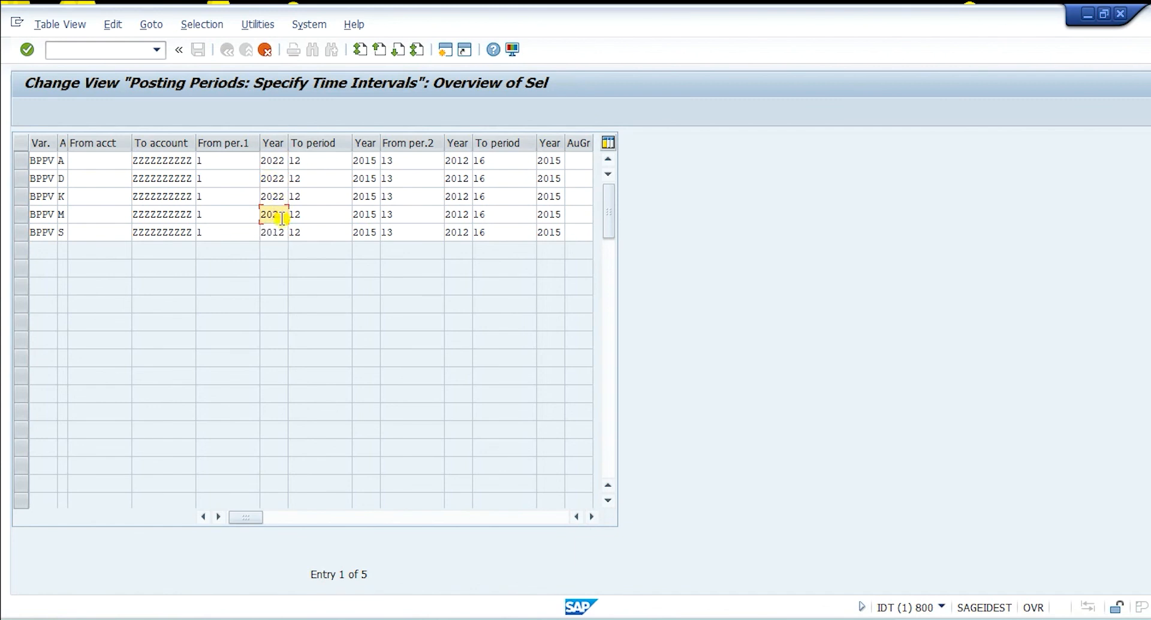
click(276, 229)
text(2)
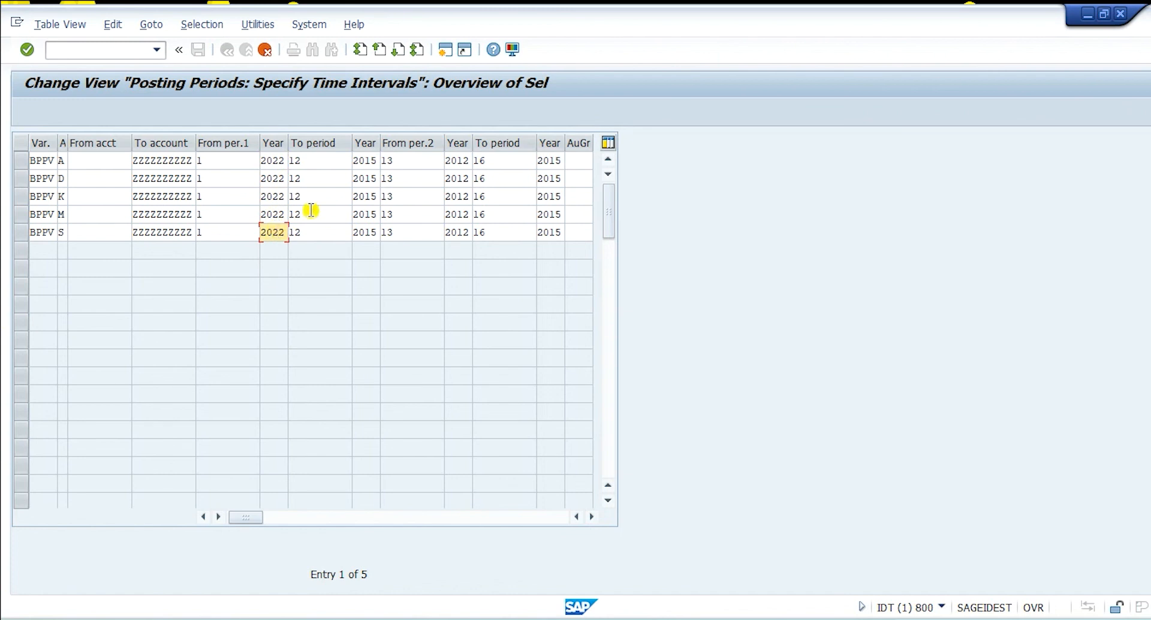
Step: Set the end year of the first period interval to 2022 for account types A and D
click(372, 160)
key(BackSpace)
key(BackSpace)
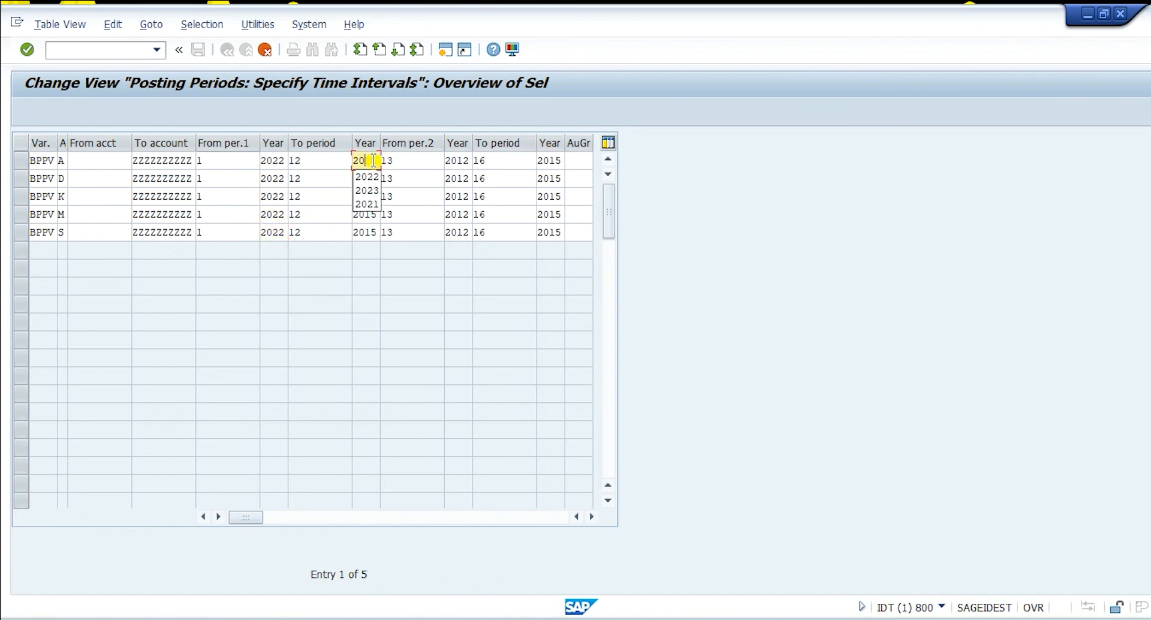
text(2)
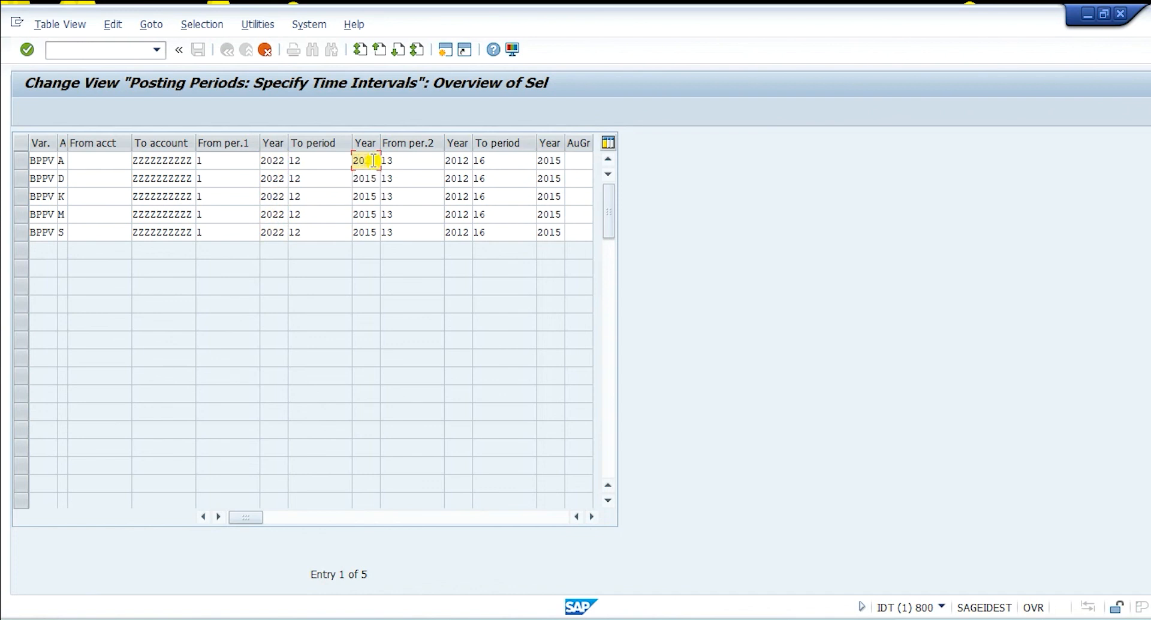
key(Down)
key(ctrl+a)
text(2022)
key(Down)
key(Down)
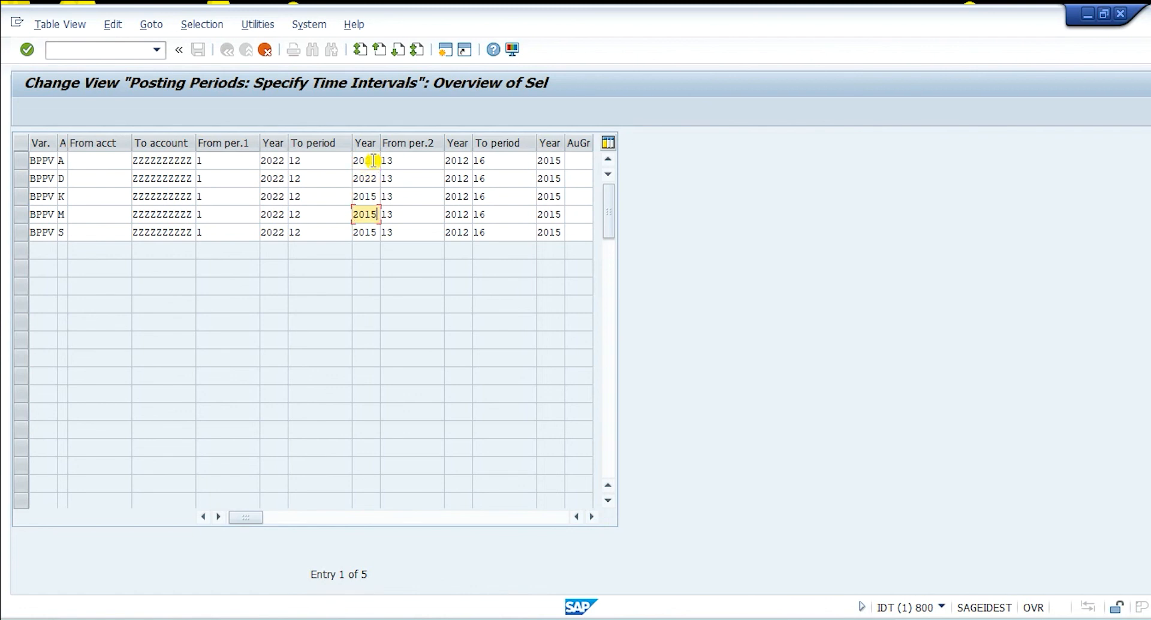
key(shift+Tab)
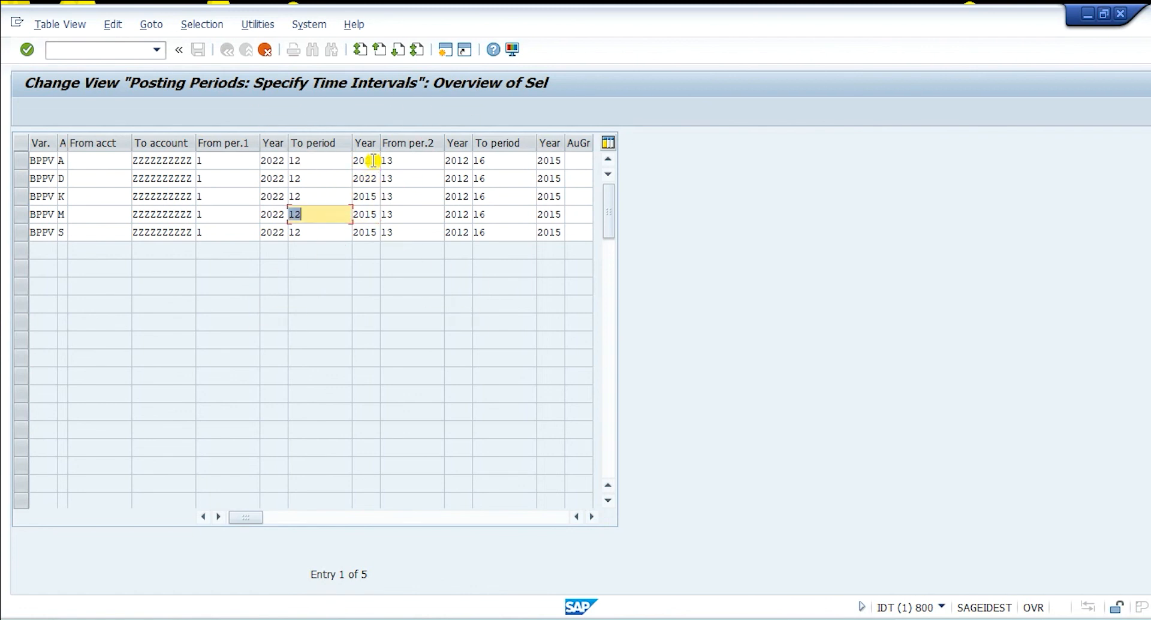
Step: Set the end year of the first period interval to 2022 for account types K, M and S
click(373, 196)
double_click(372, 196)
key(ctrl+v)
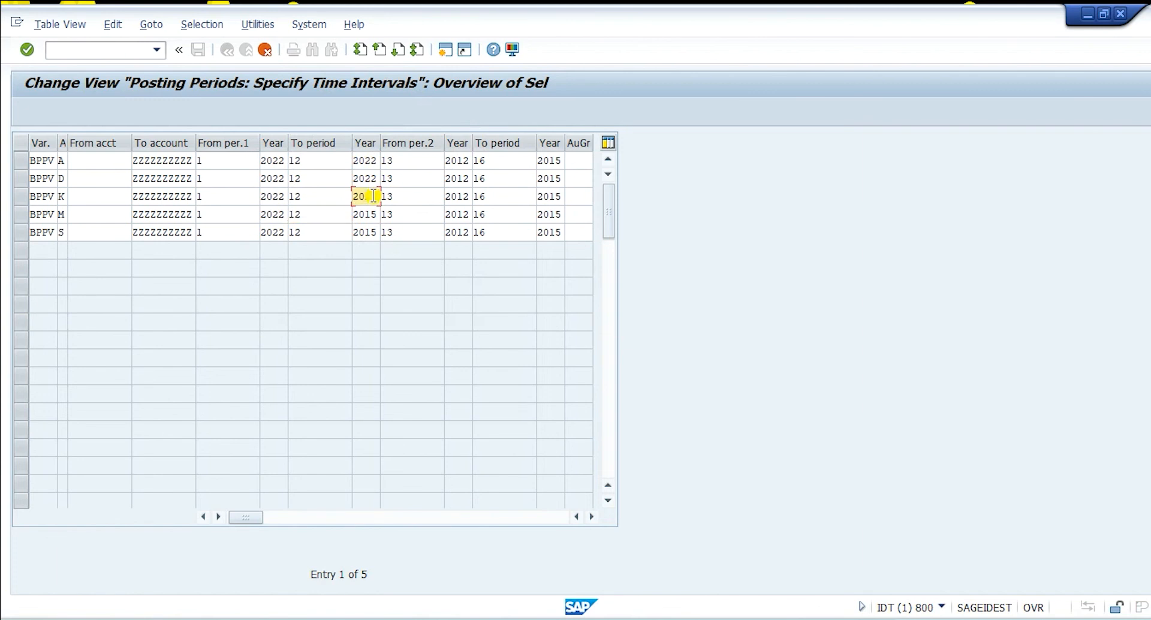
key(Down)
key(shift+Home)
text(2022)
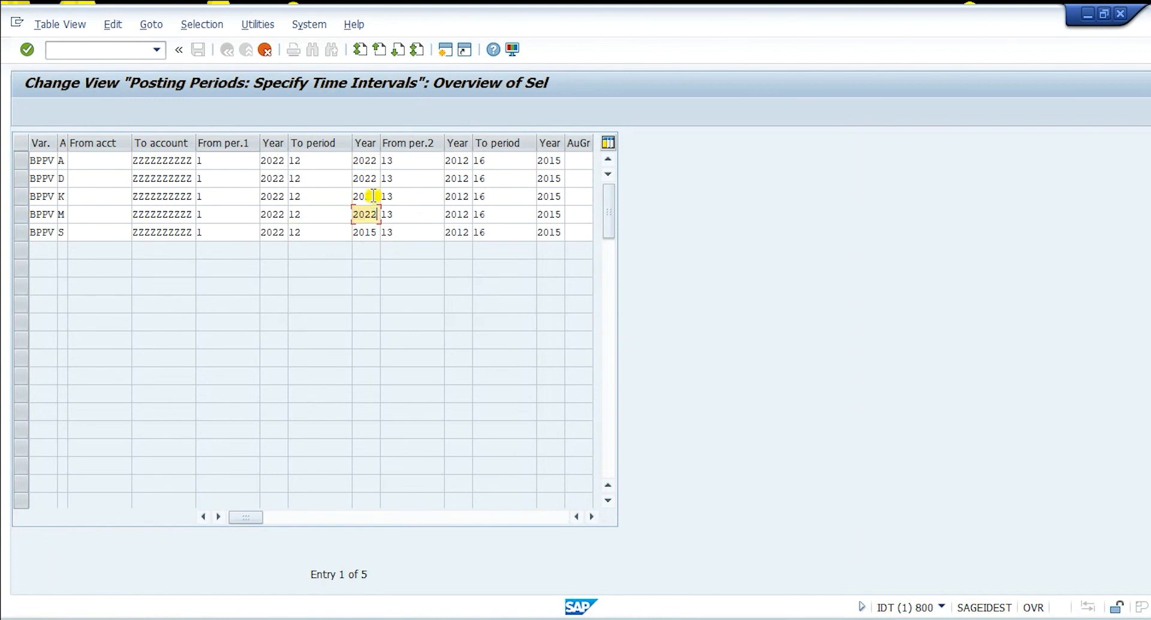
key(Down)
key(shift+Home)
text(2022)
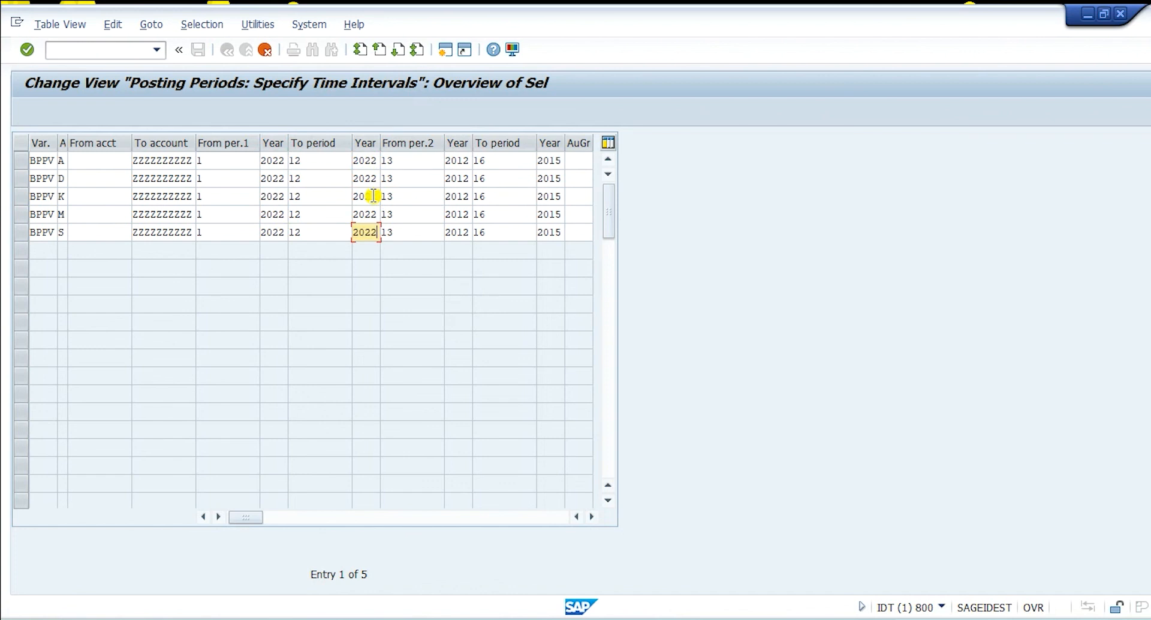
Step: Set the start year of the second period interval to 2022 for account types A, D and K
click(465, 159)
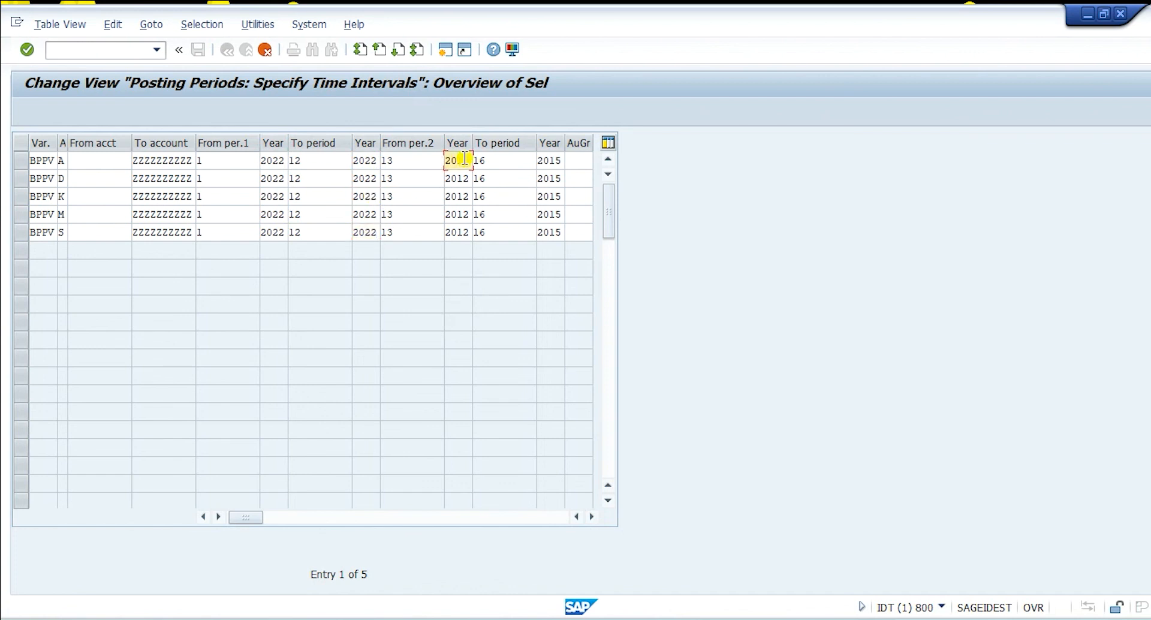
key(Down)
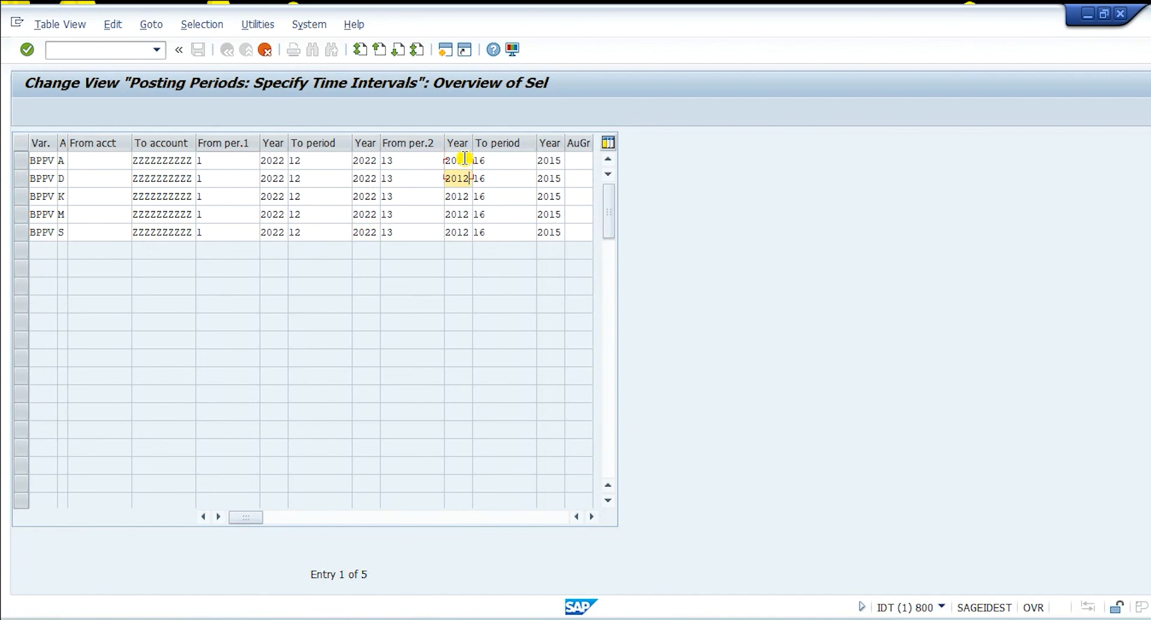
key(Up)
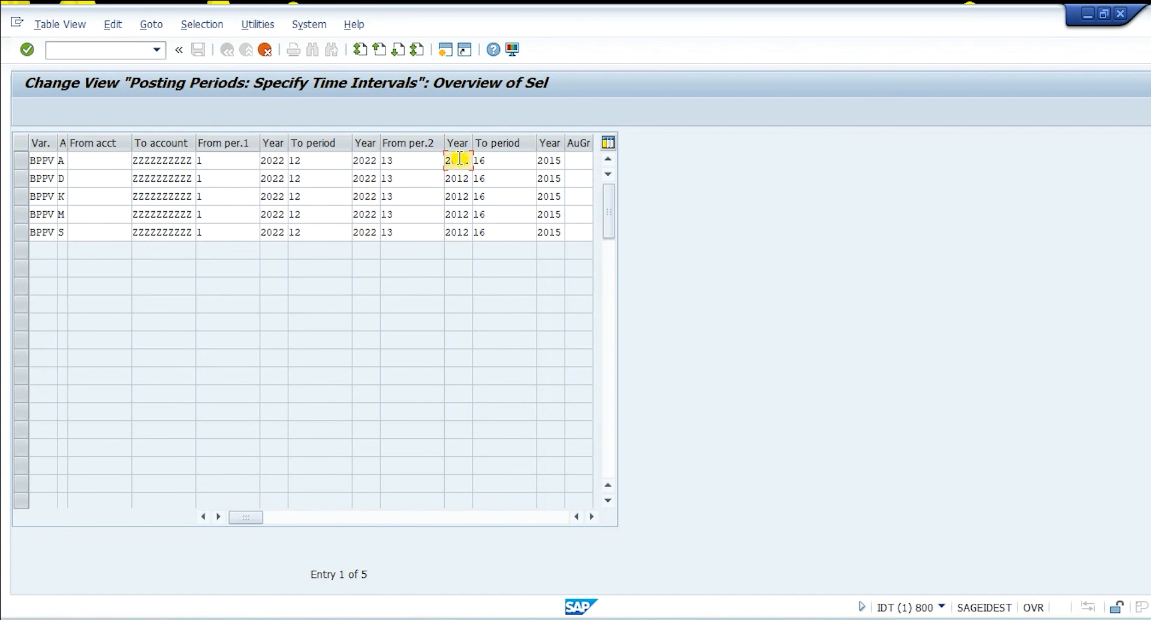
click(363, 174)
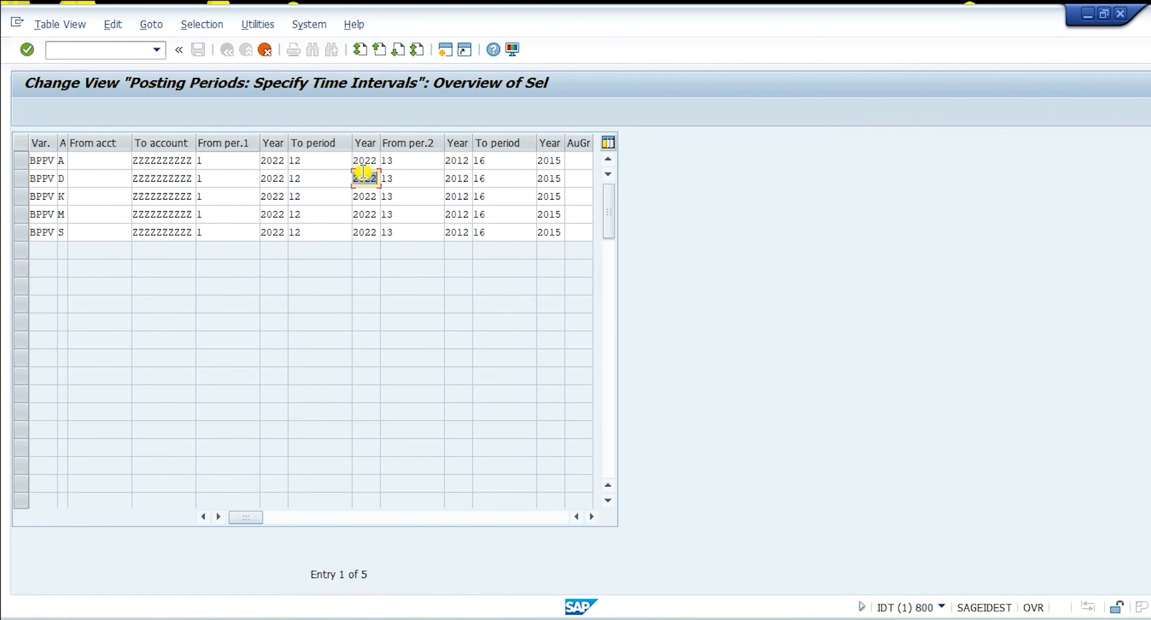
click(456, 160)
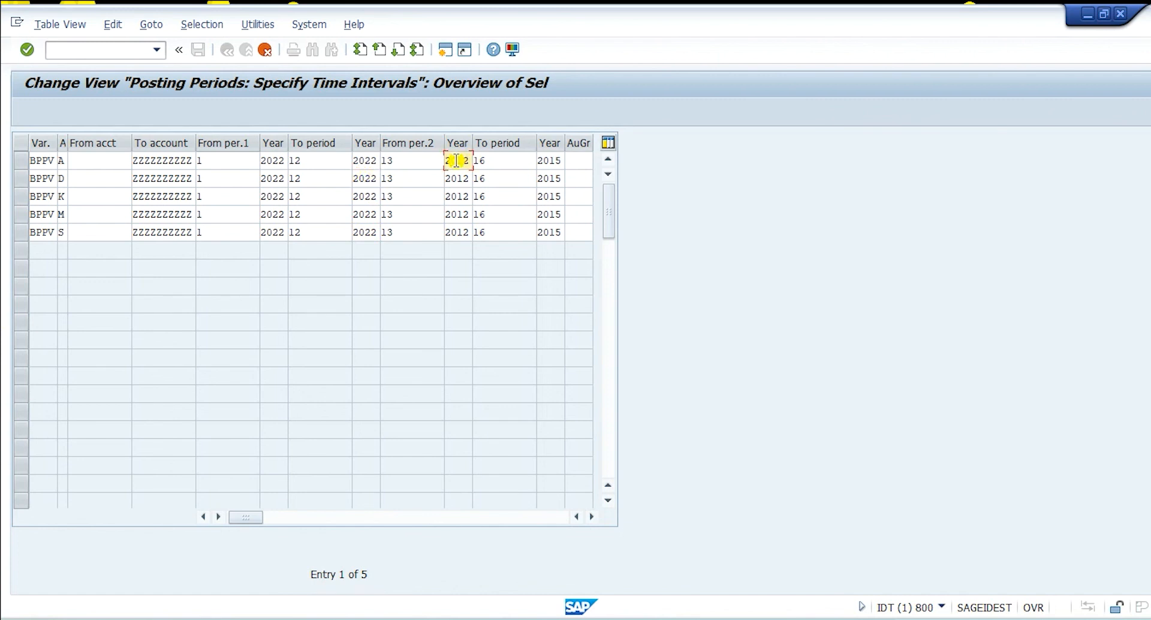
text(2)
click(467, 180)
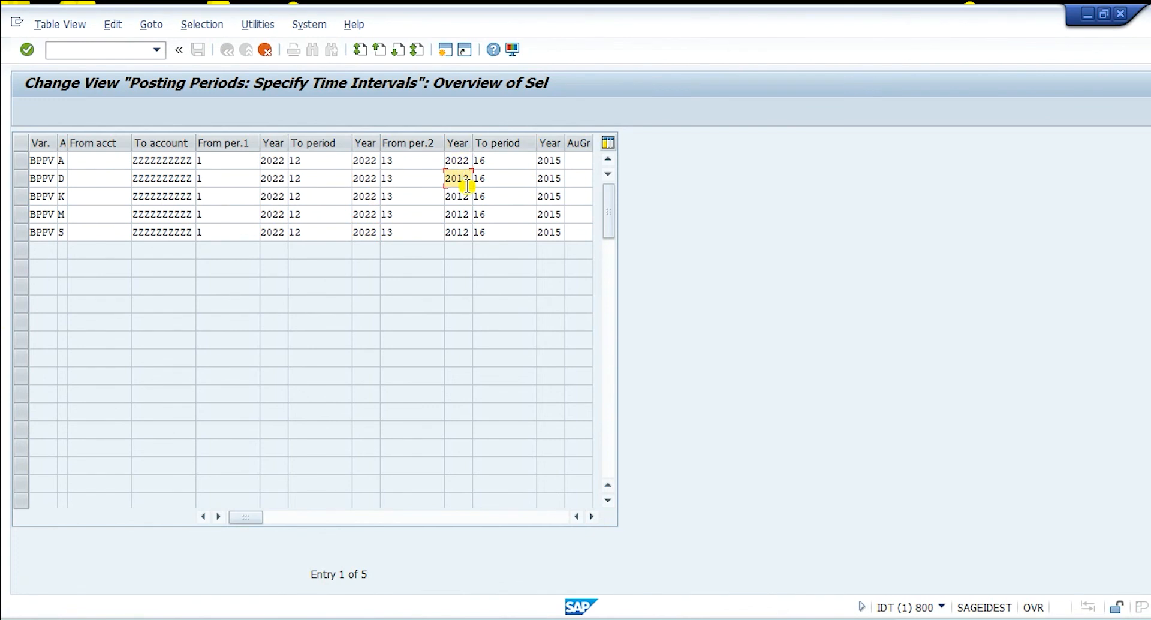
text(2)
click(465, 197)
text(2)
Step: Set the start year of the second period interval to 2022 for account types M and S
click(459, 217)
double_click(459, 217)
double_click(458, 217)
text(2022)
click(463, 226)
double_click(463, 228)
text(2022)
Step: Set the end year of the second period interval to 2022 for account types A and D
click(552, 162)
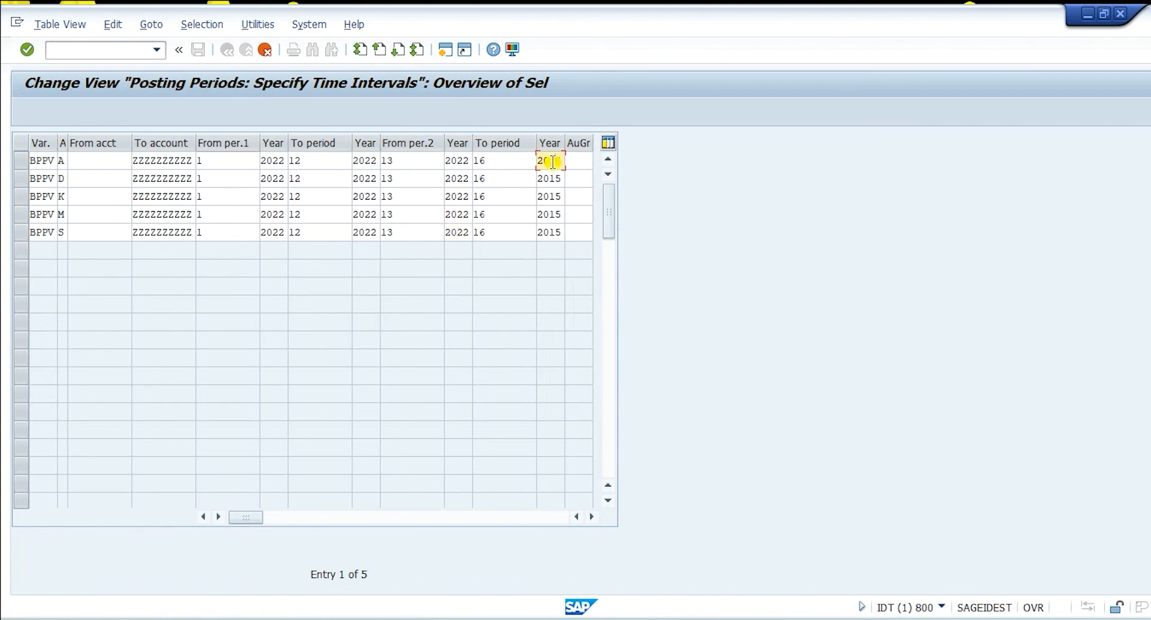
double_click(552, 161)
text(2022)
click(552, 178)
double_click(551, 178)
text(2022)
Step: Set the end year of the second period interval to 2022 for account types K, M and S
click(552, 196)
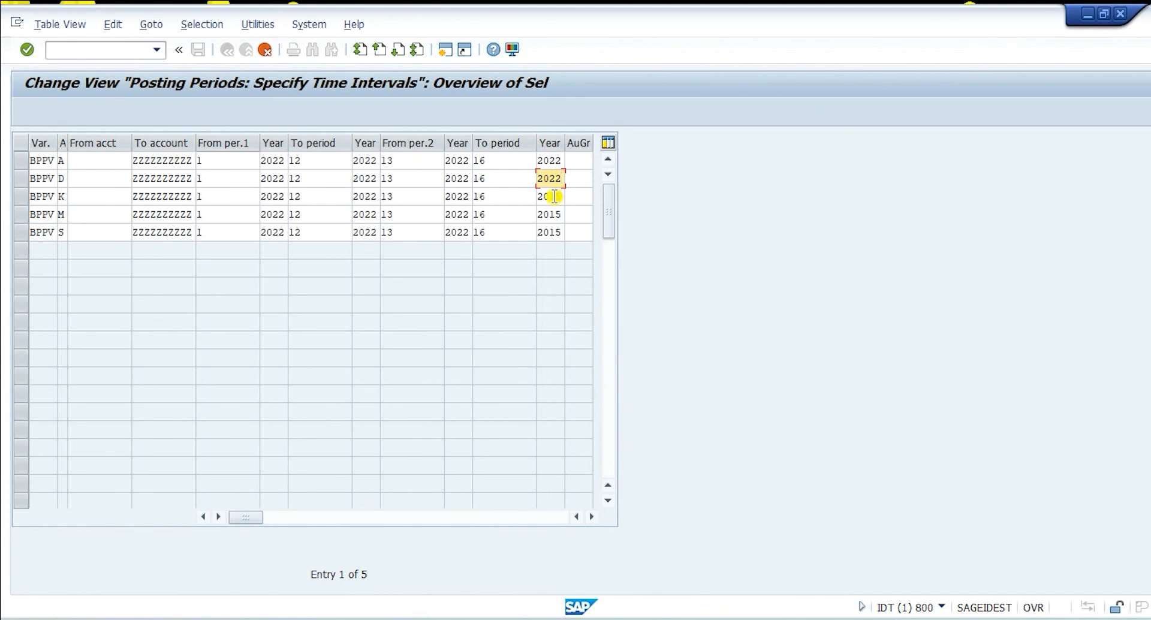
double_click(552, 196)
text(2022)
double_click(552, 214)
text(2022)
double_click(551, 232)
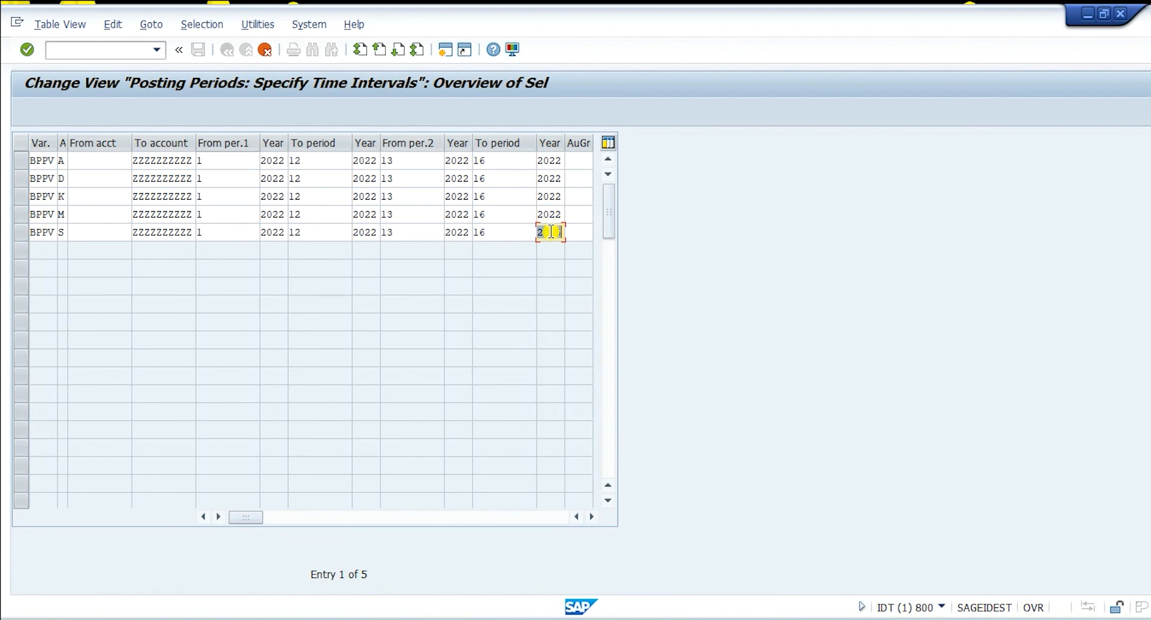
text(2022)
Step: Save the copied BPPV posting period entries and return to the IMG structure
key(Return)
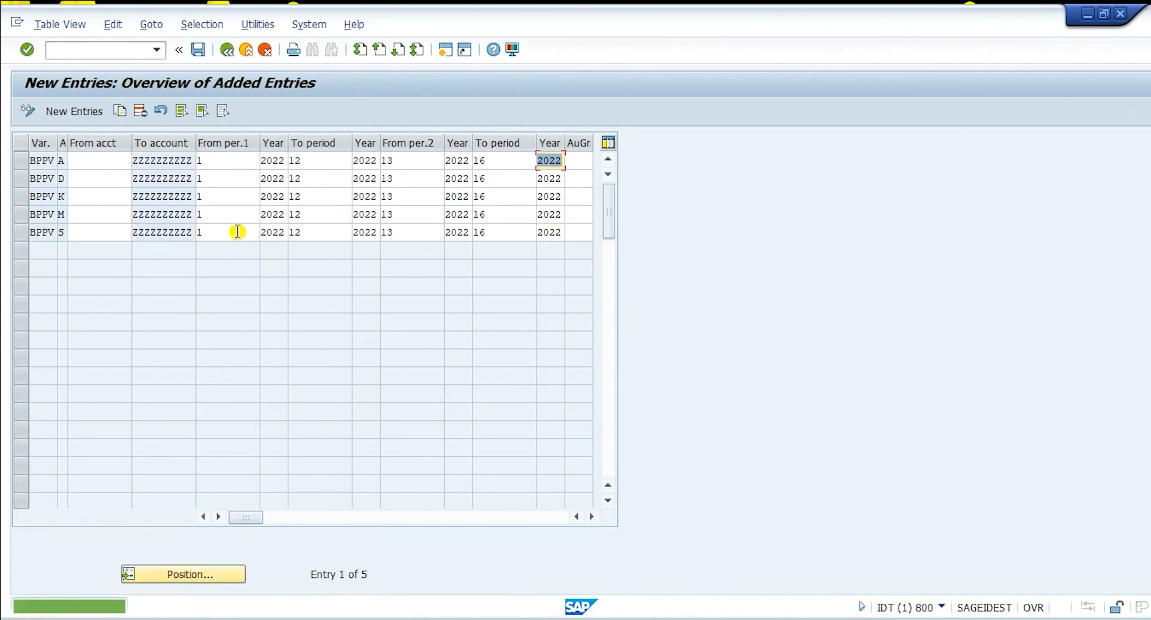
click(198, 49)
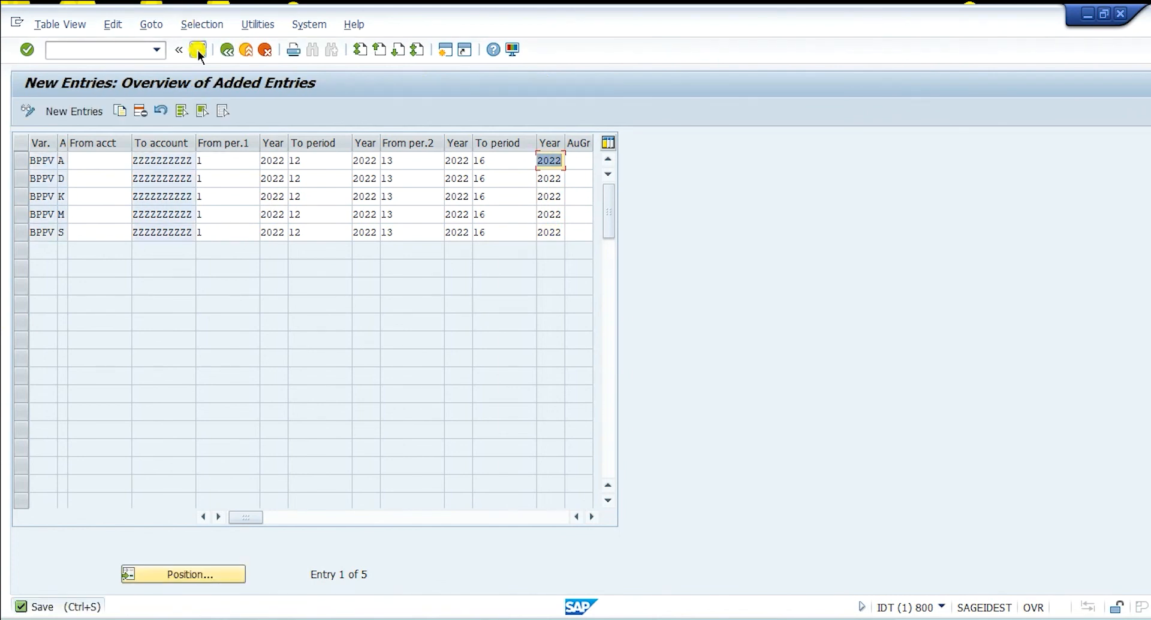
key(Return)
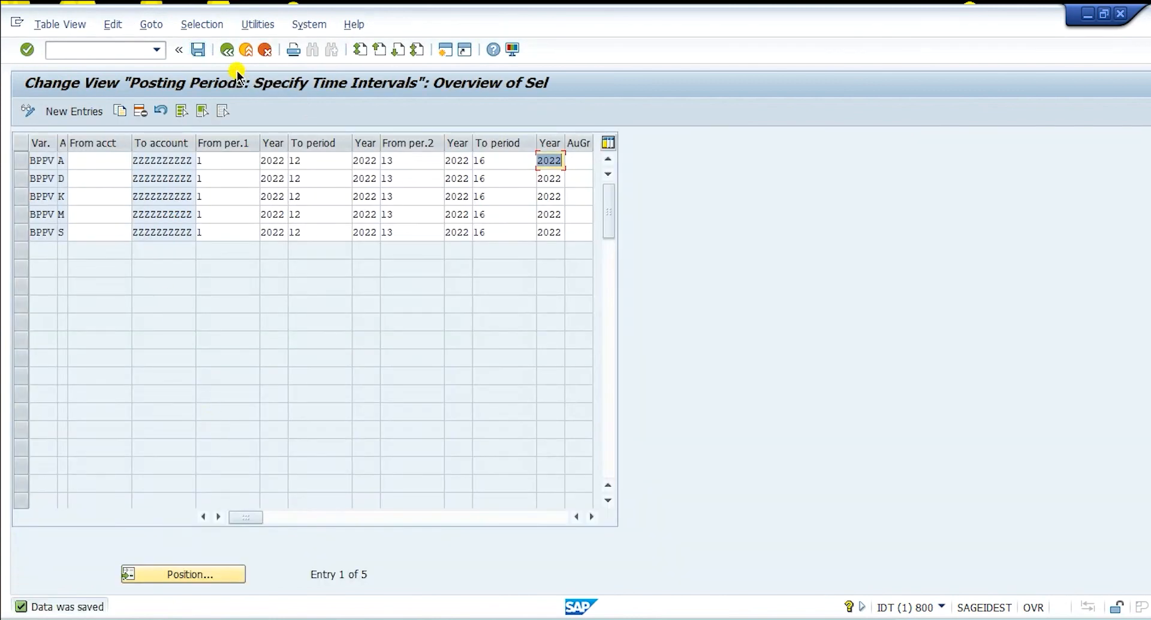
click(227, 49)
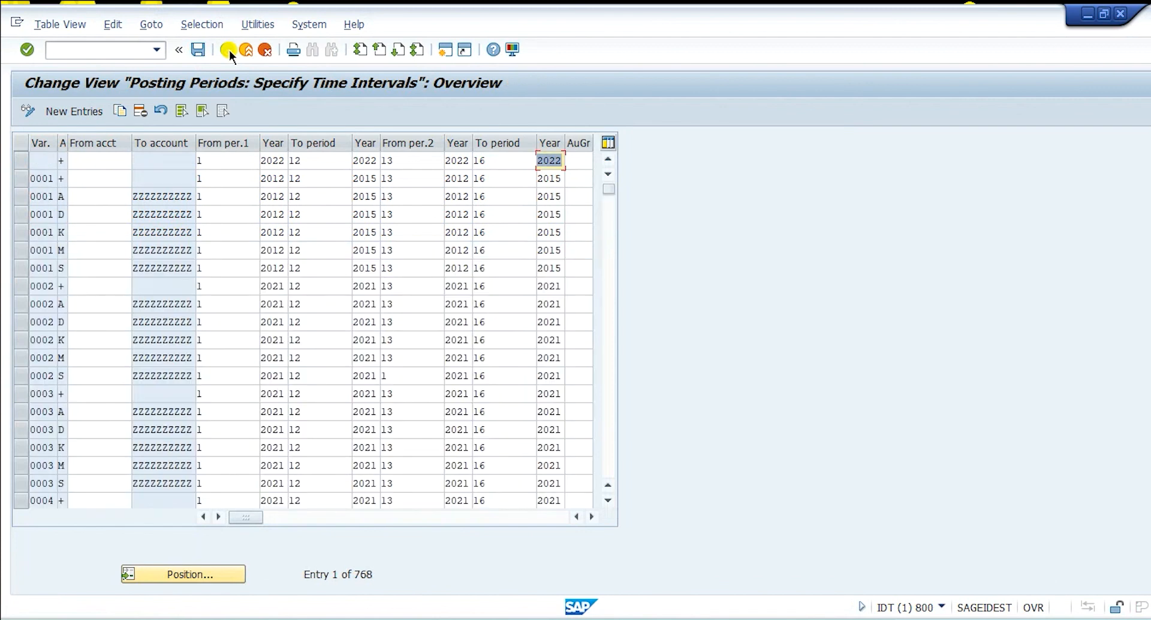
click(229, 50)
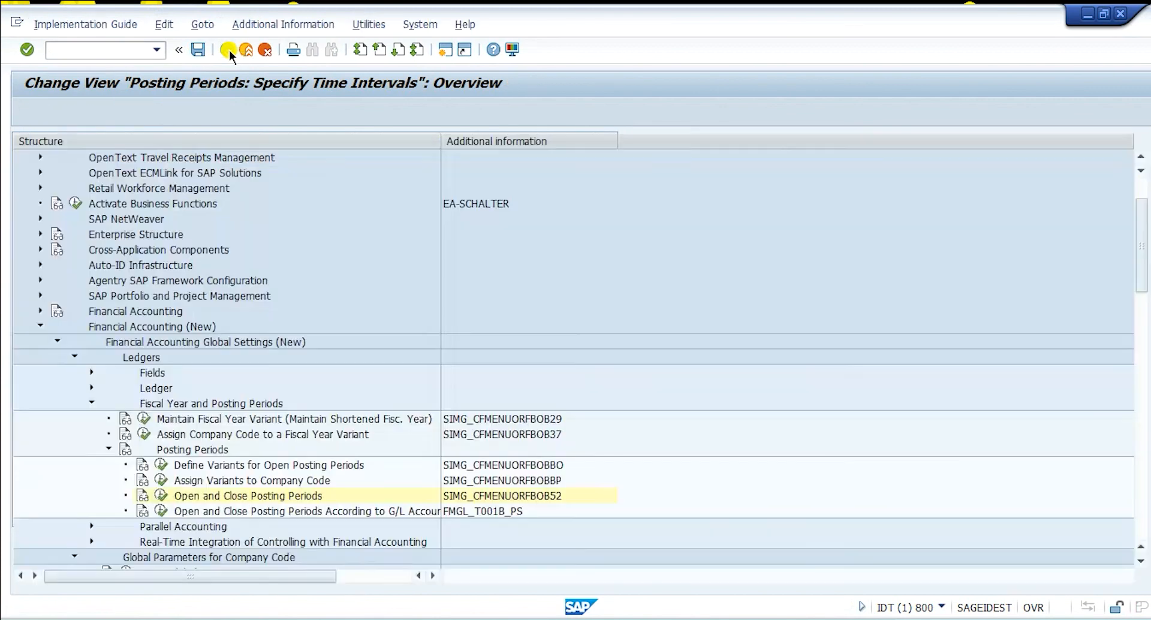
Step: Switch to the Word notes and read the Field Status Variant section
key(alt+Tab)
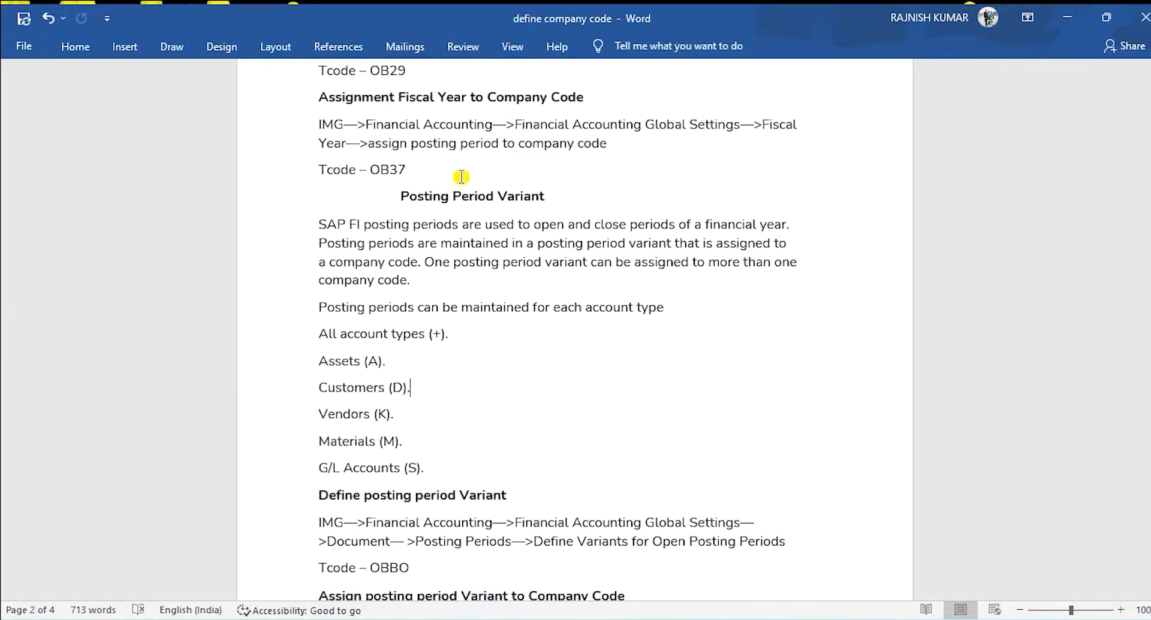
scroll(496, 261, down, 6)
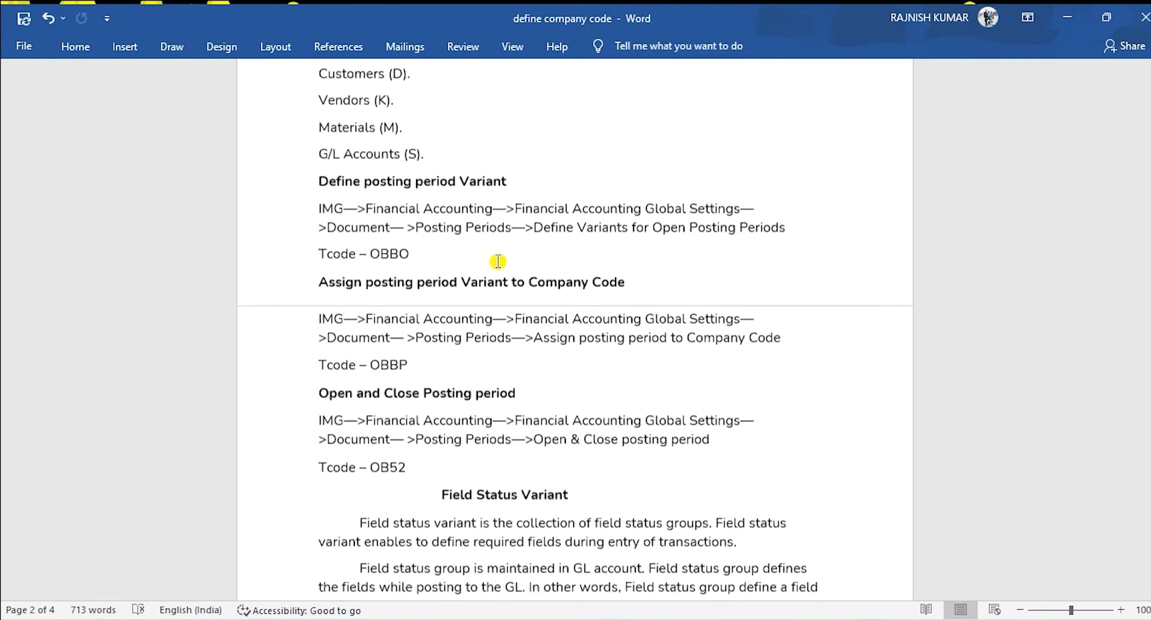
scroll(445, 267, down, 5)
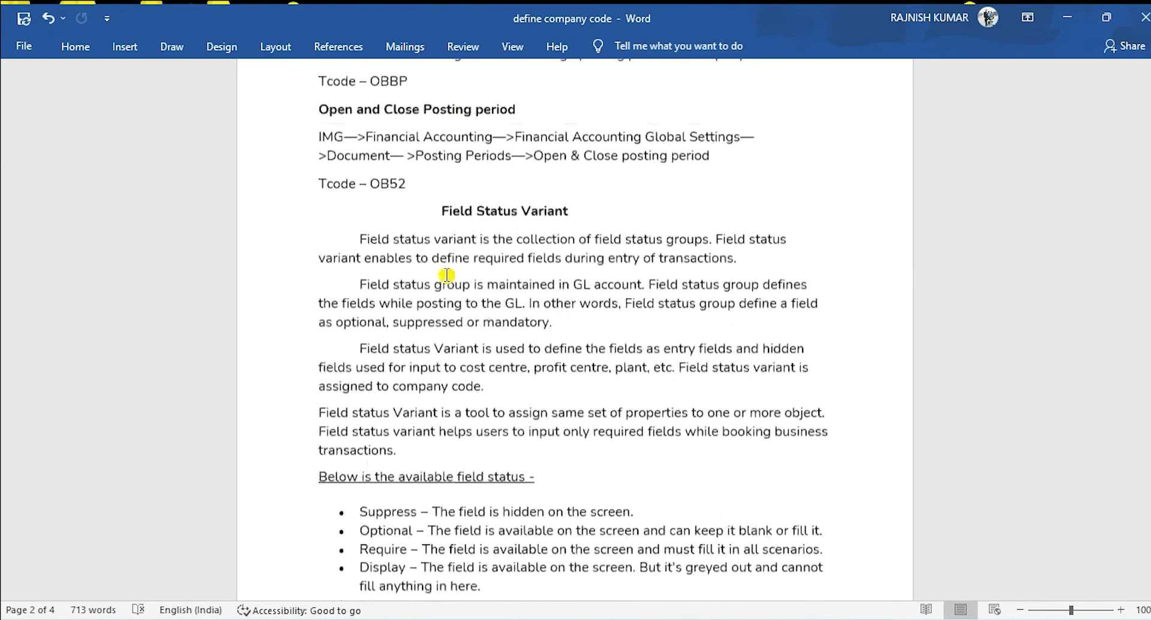
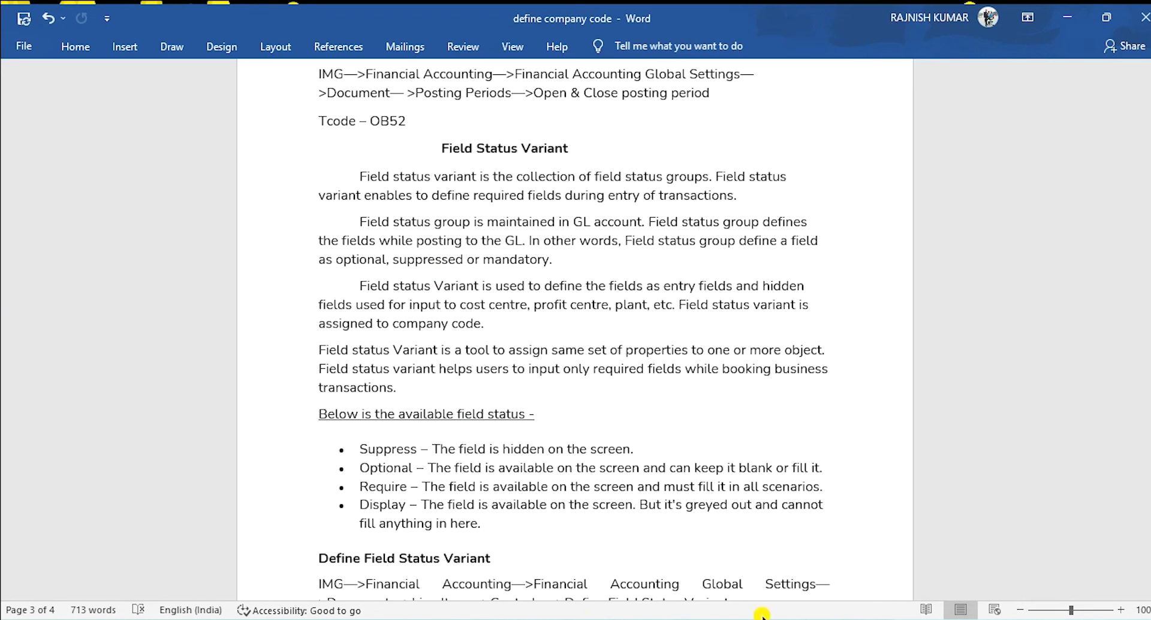
Step: Switch back to SAP and open the vendor invoice transaction FB60 in place of the current one
click(736, 619)
click(851, 576)
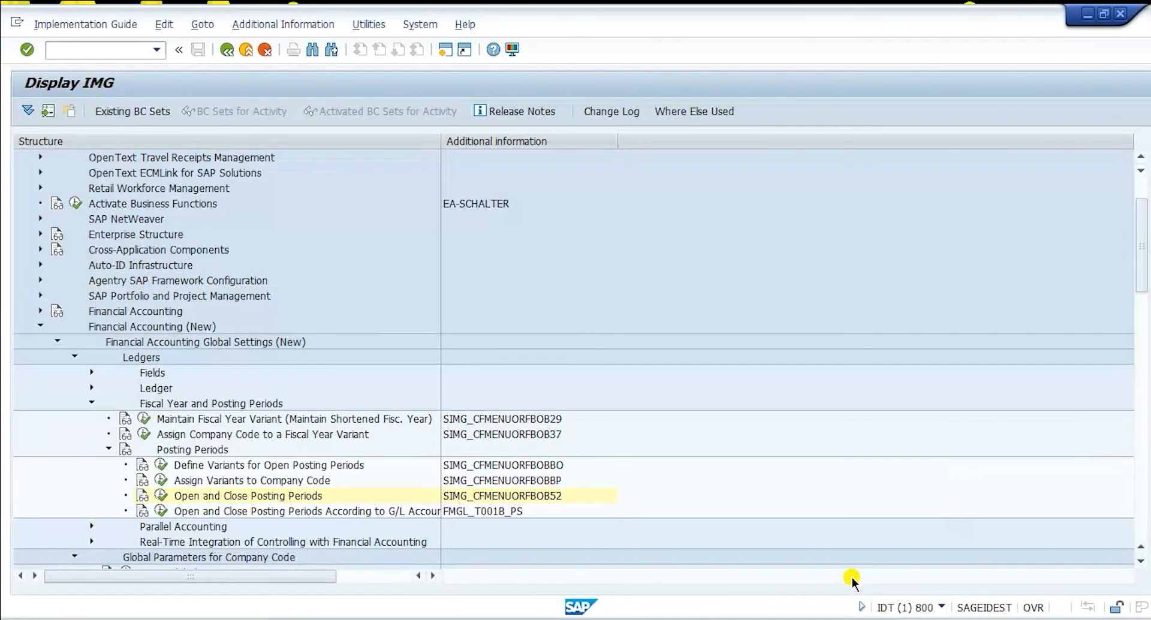
click(94, 51)
text(/NFB60)
key(Return)
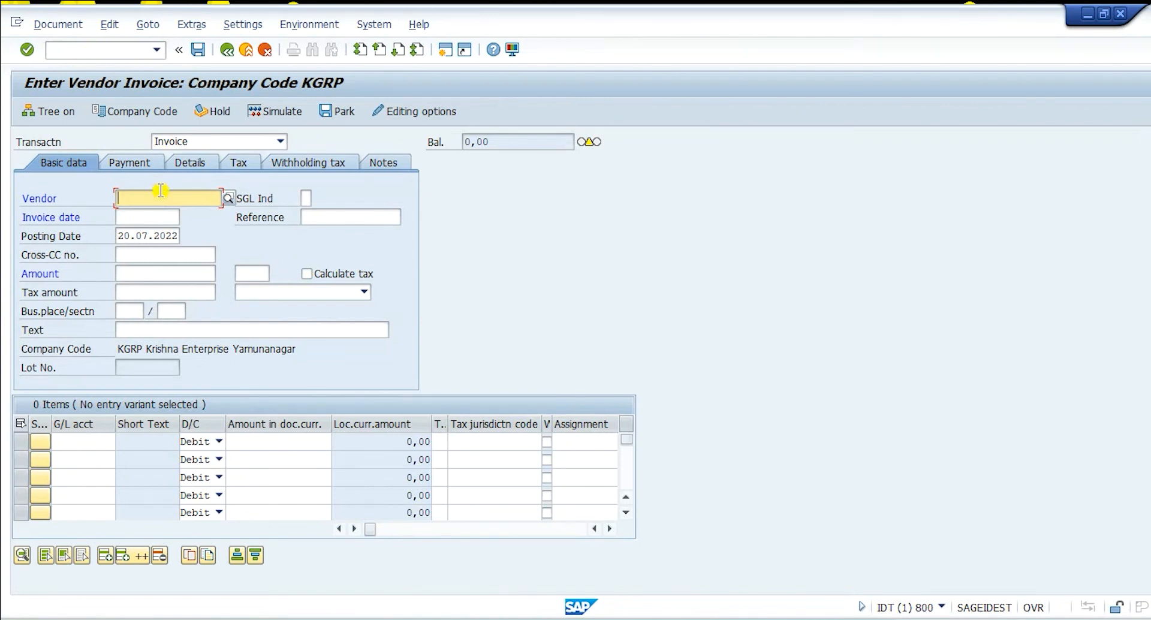
Step: Examine the vendor invoice's entry fields and line item columns, from G/L account through to WBS element and Funds center
key(Tab)
key(Tab)
key(Tab)
key(Tab)
key(Tab)
key(Tab)
key(Tab)
key(Tab)
key(Tab)
key(Tab)
key(Tab)
key(Tab)
key(Tab)
key(Tab)
key(Tab)
key(shift+Tab)
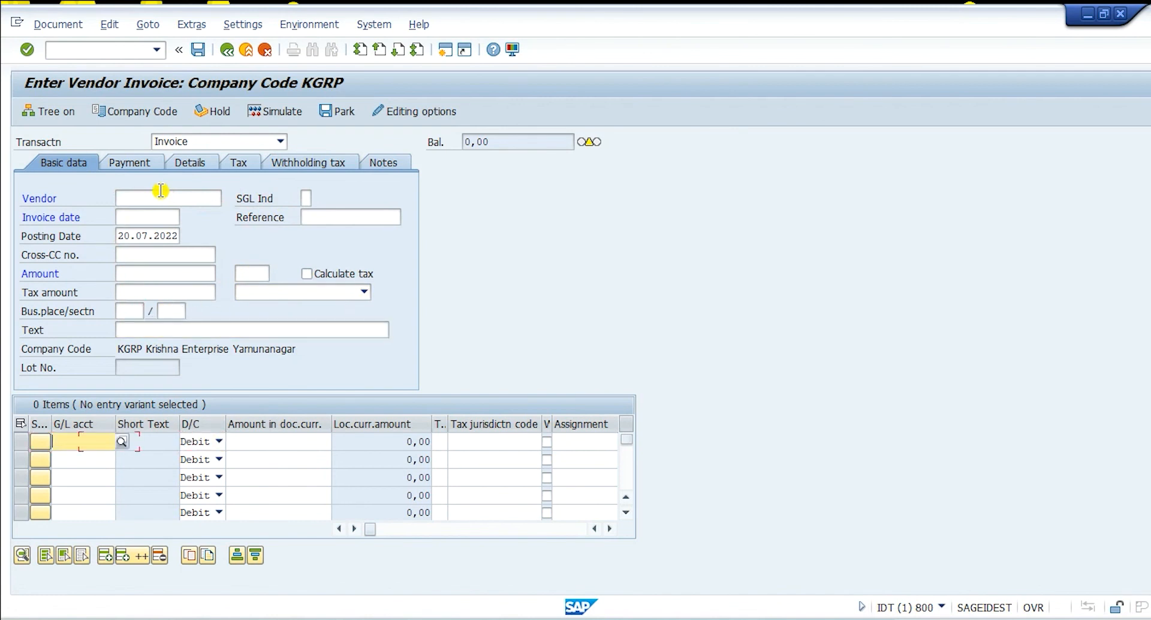
key(Tab)
key(Tab)
key(Tab)
key(Tab)
key(Tab)
key(Tab)
key(Tab)
key(Tab)
key(Tab)
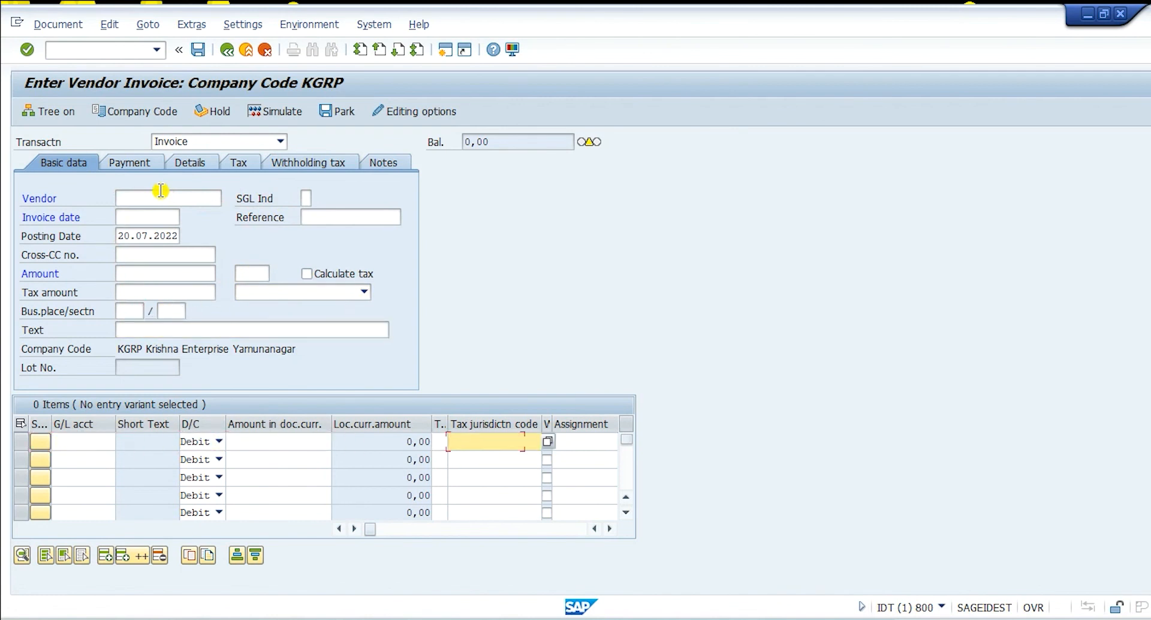
key(Tab)
key(Tab)
key(Tab)
key(Tab)
key(Tab)
key(Tab)
key(Tab)
key(Tab)
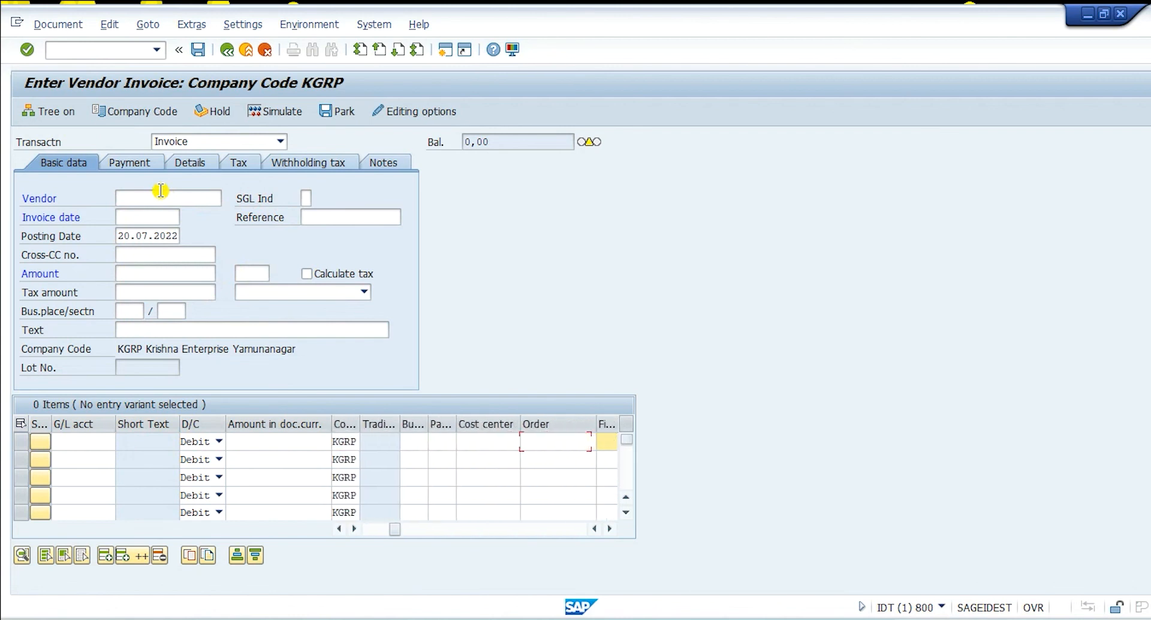
key(Tab)
key(Tab)
key(Tab)
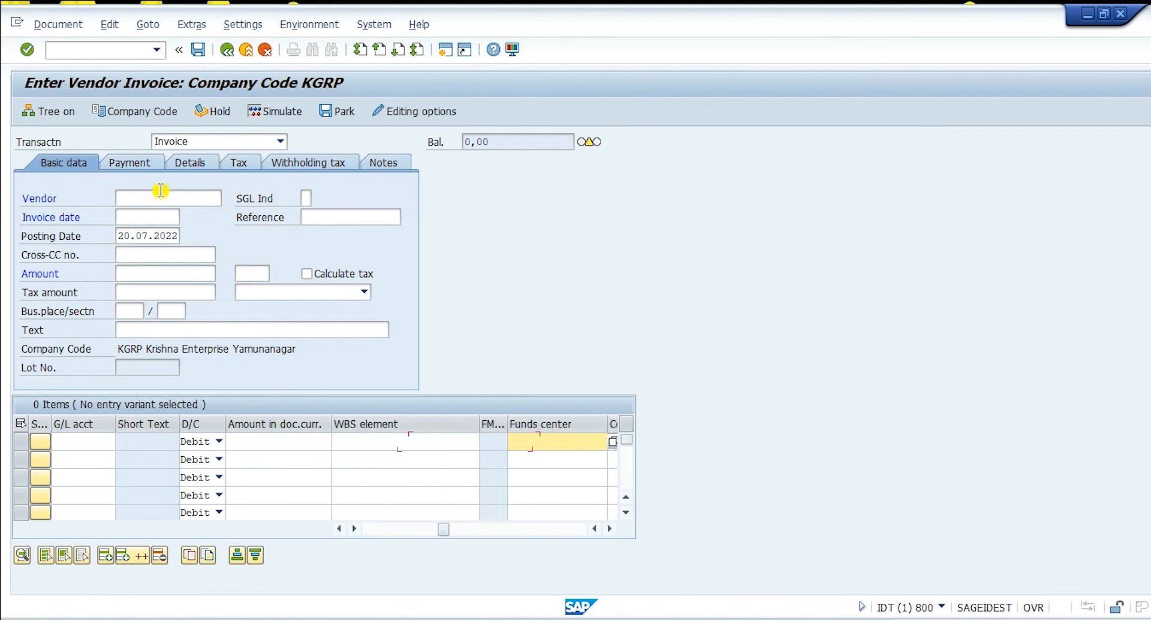
key(Tab)
key(Tab)
key(Tab)
key(Tab)
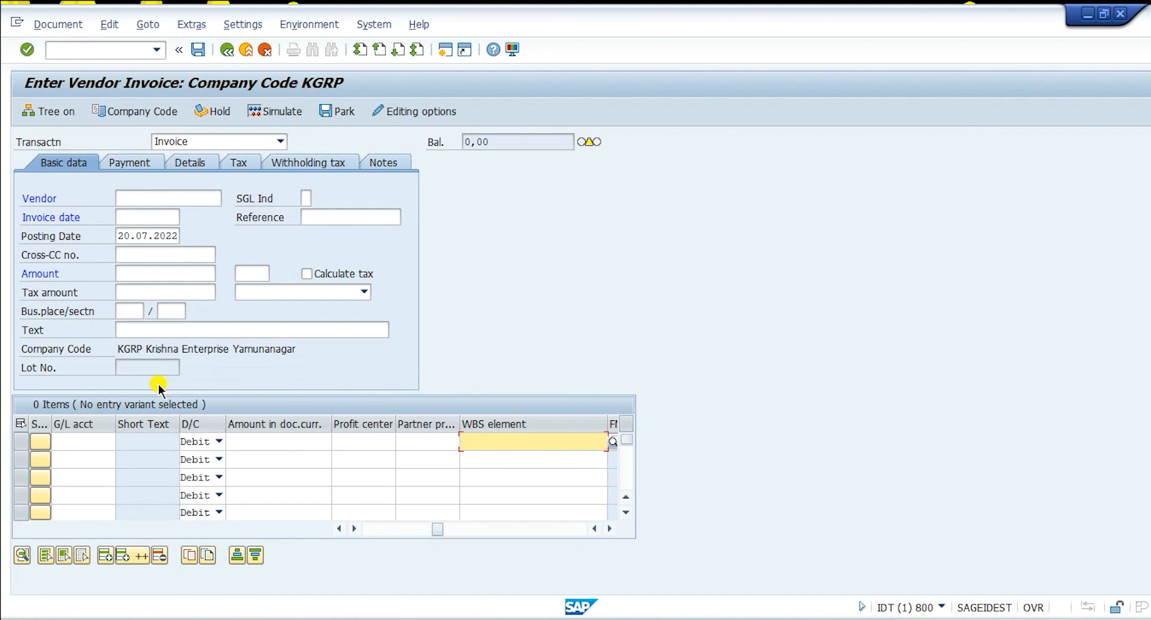
Step: Switch to the Word notes and read the list of available field statuses
mouse_move(788, 617)
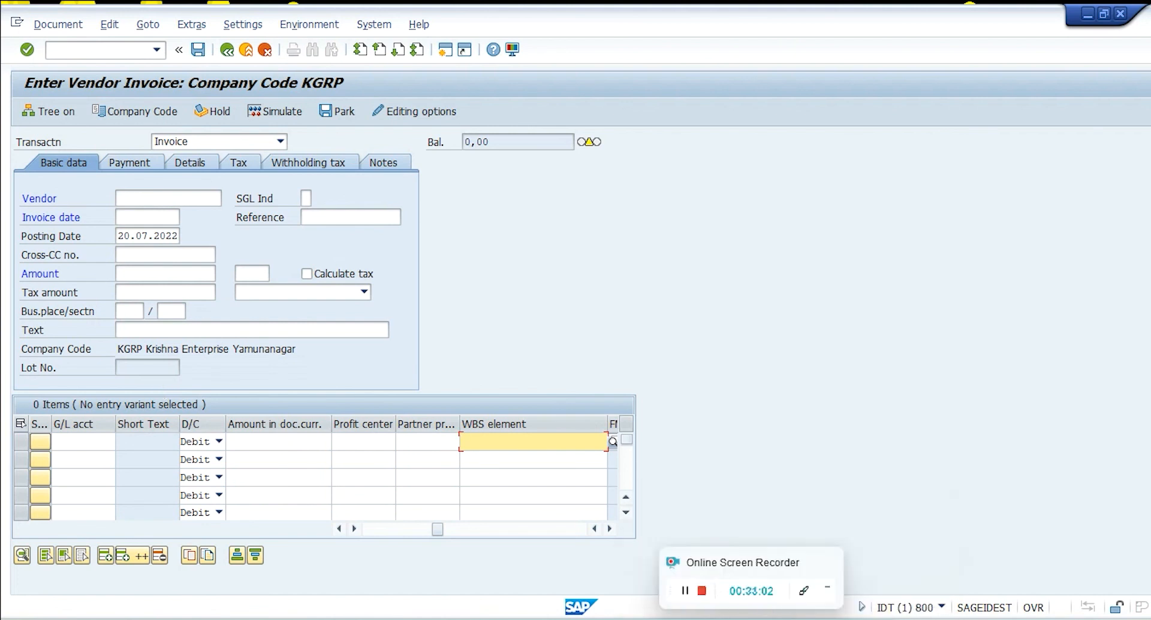
click(752, 618)
scroll(504, 456, down, 2)
scroll(504, 456, down, 1)
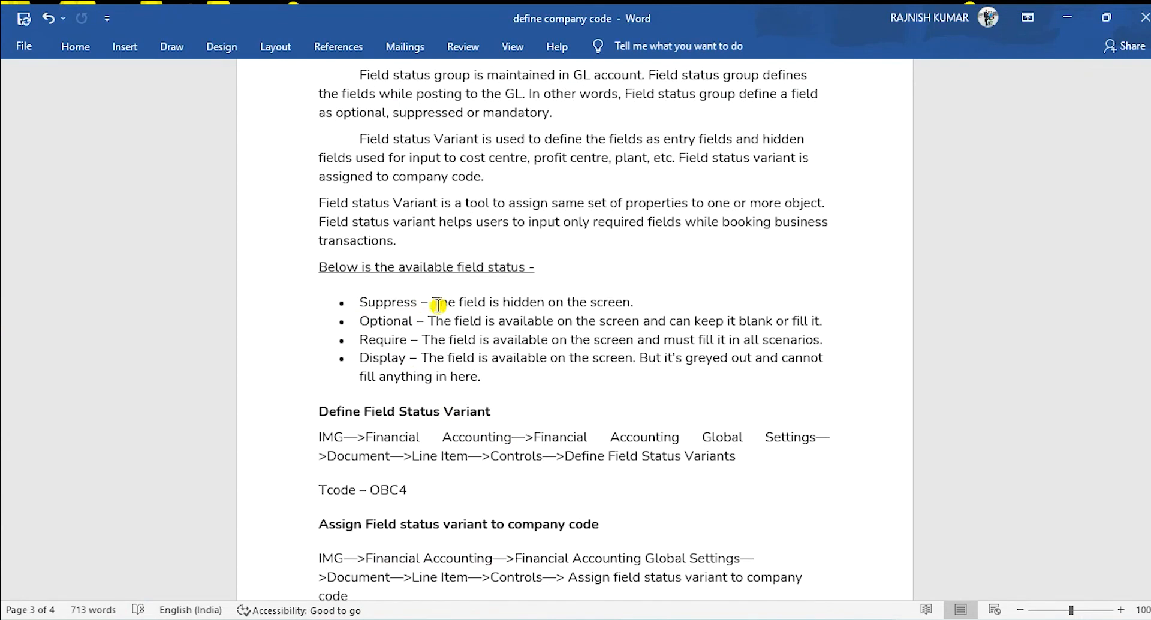
Step: Return to SAP and examine the document currency amount, profit center and partner profit center columns of the invoice line items
key(alt+Tab)
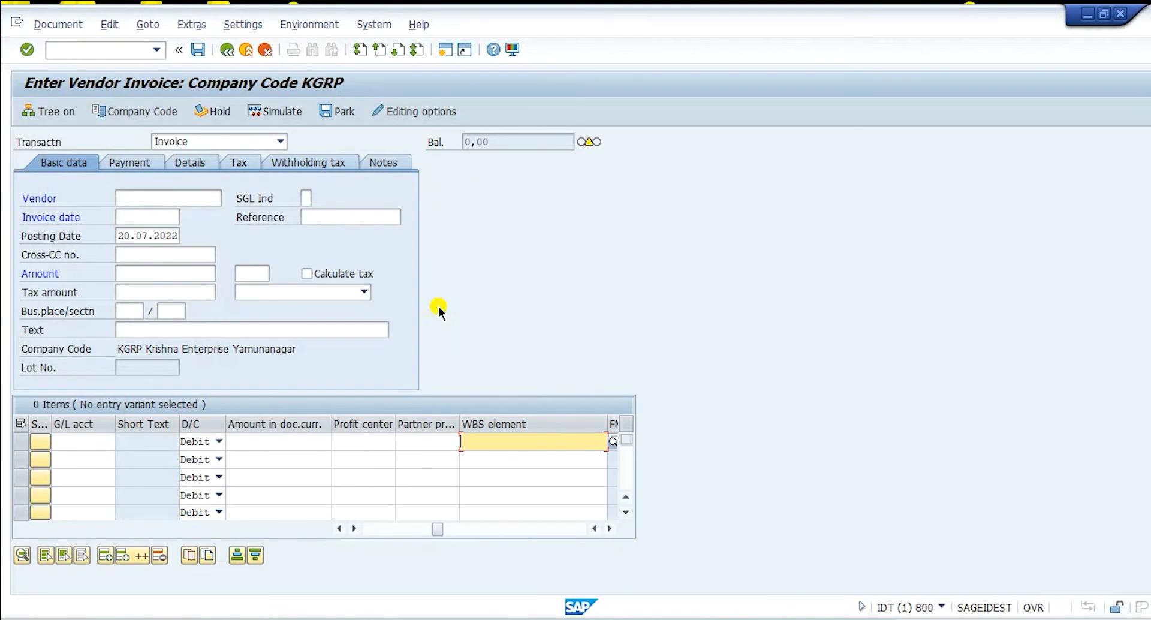
click(275, 420)
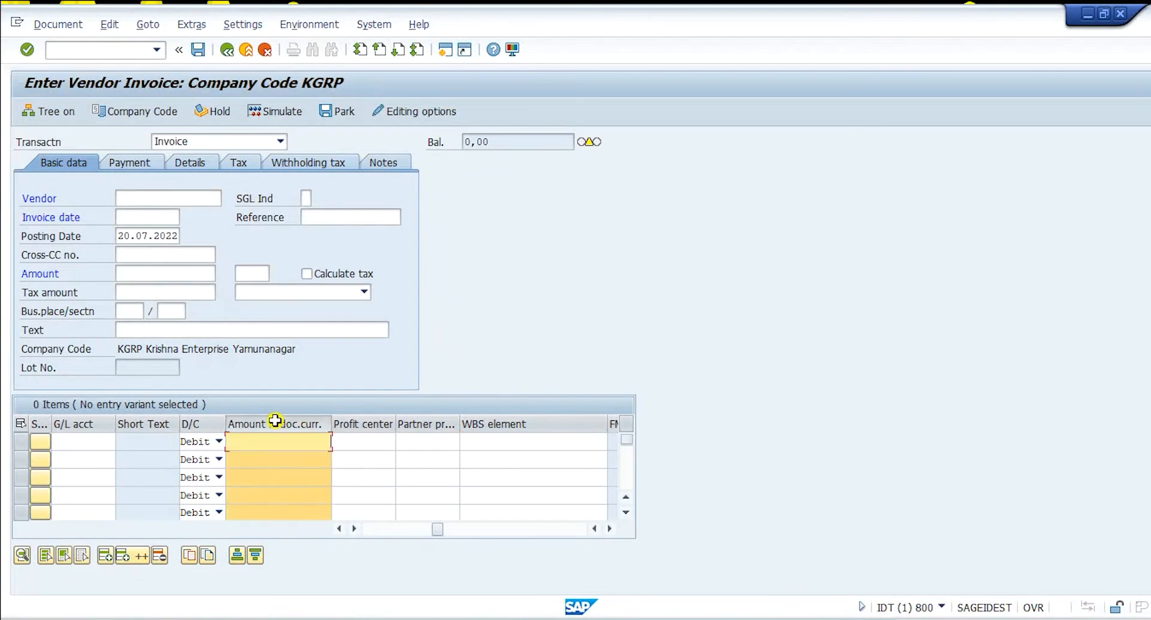
click(363, 424)
click(416, 424)
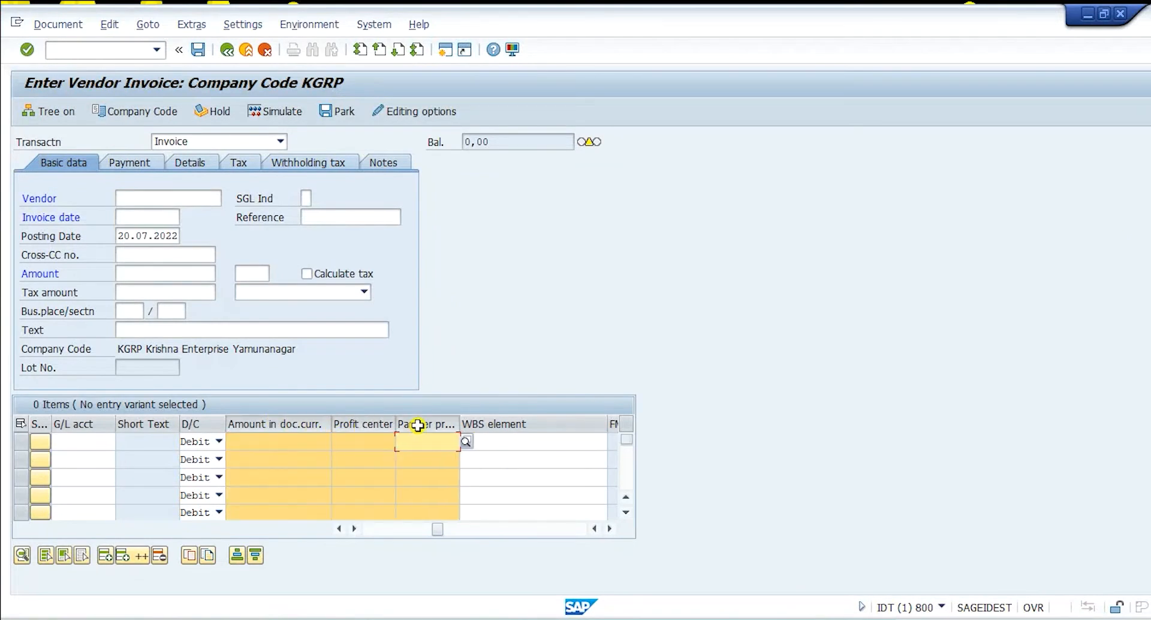
click(259, 424)
click(348, 424)
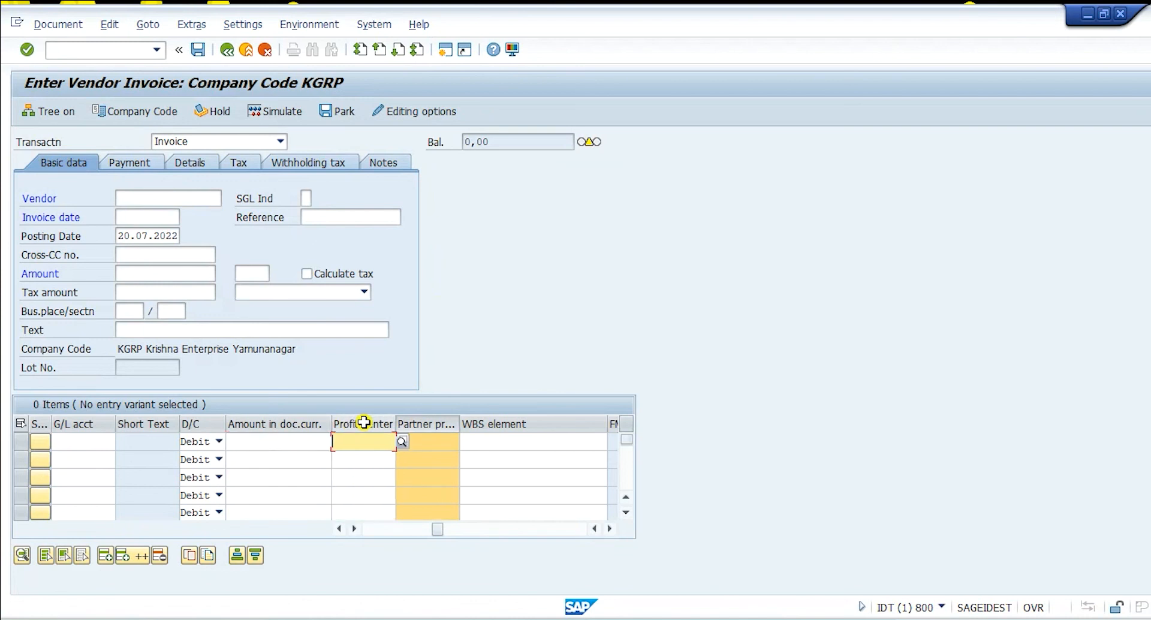
click(420, 424)
Step: Review the Optional field status description in the Word notes, and return to the SAP vendor invoice
key(alt+Tab)
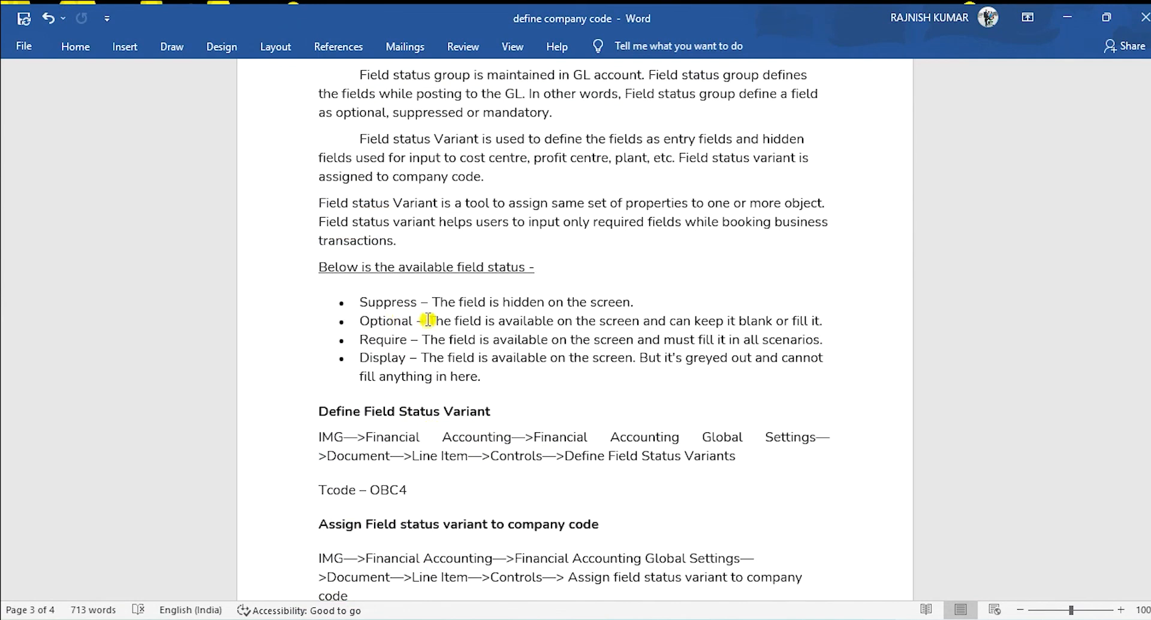
drag(429, 321, 688, 327)
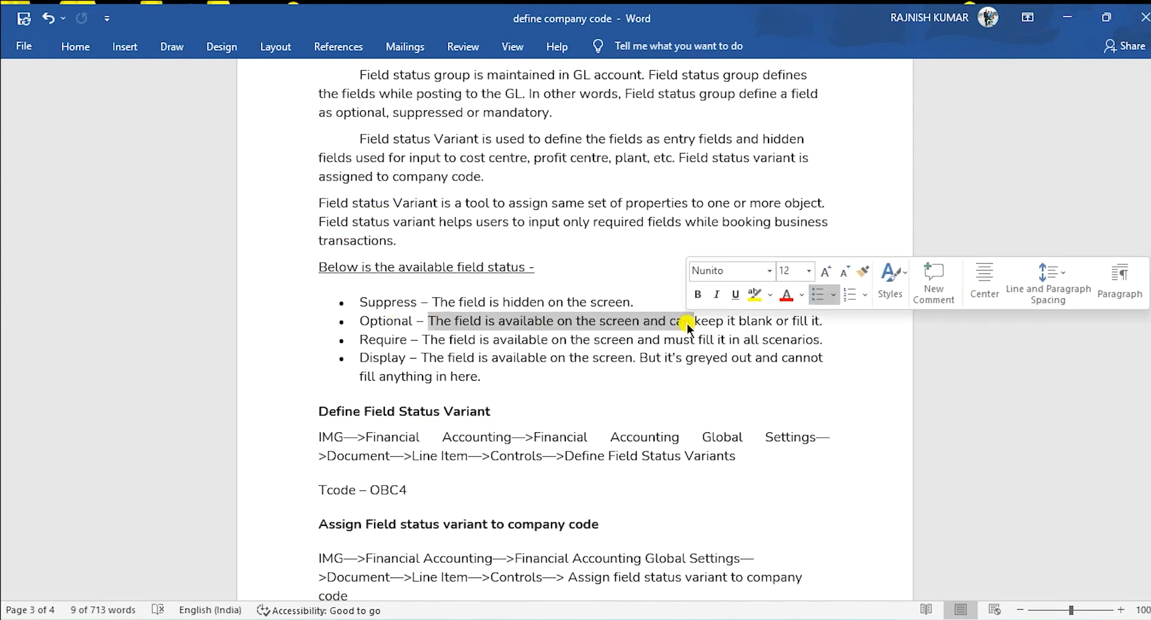
click(687, 326)
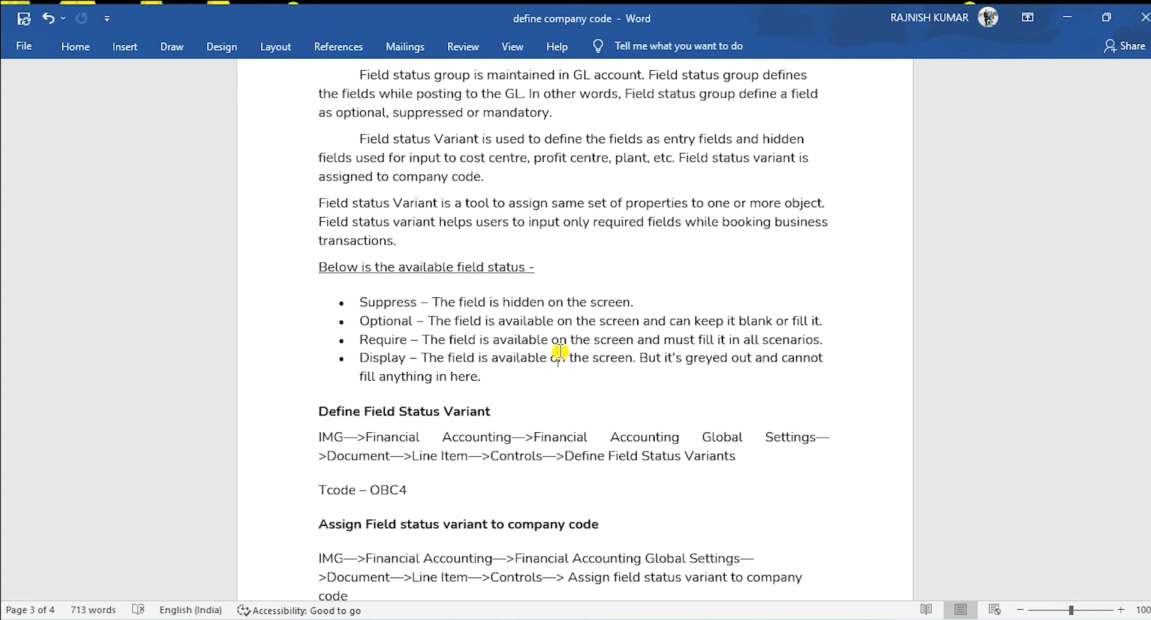
key(alt+Tab)
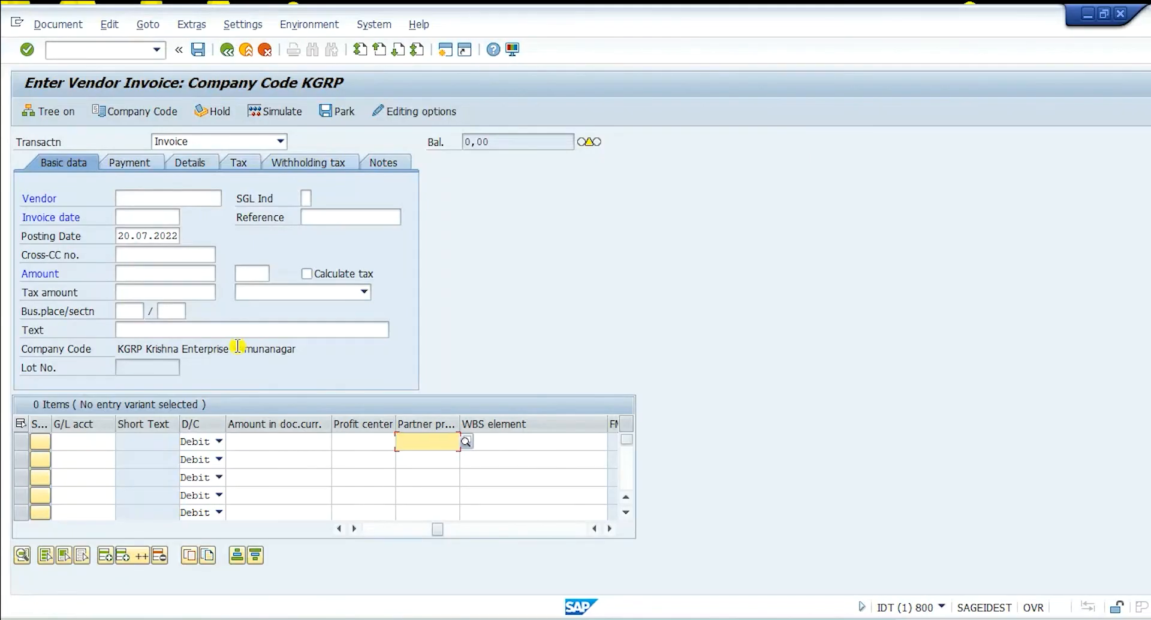
click(376, 440)
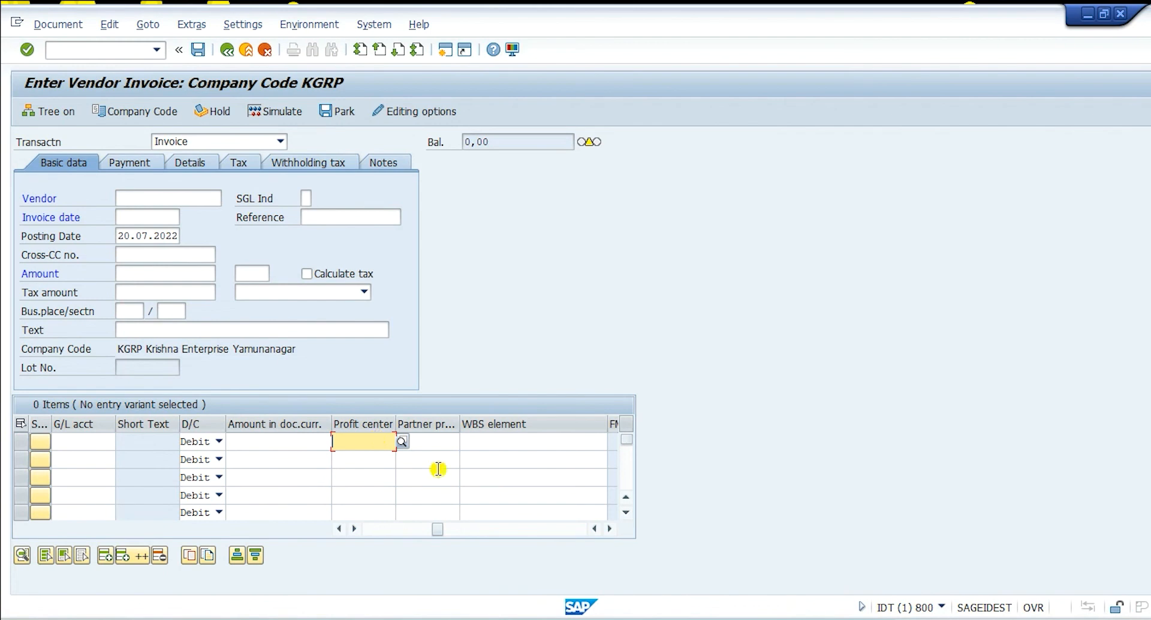
mouse_move(753, 619)
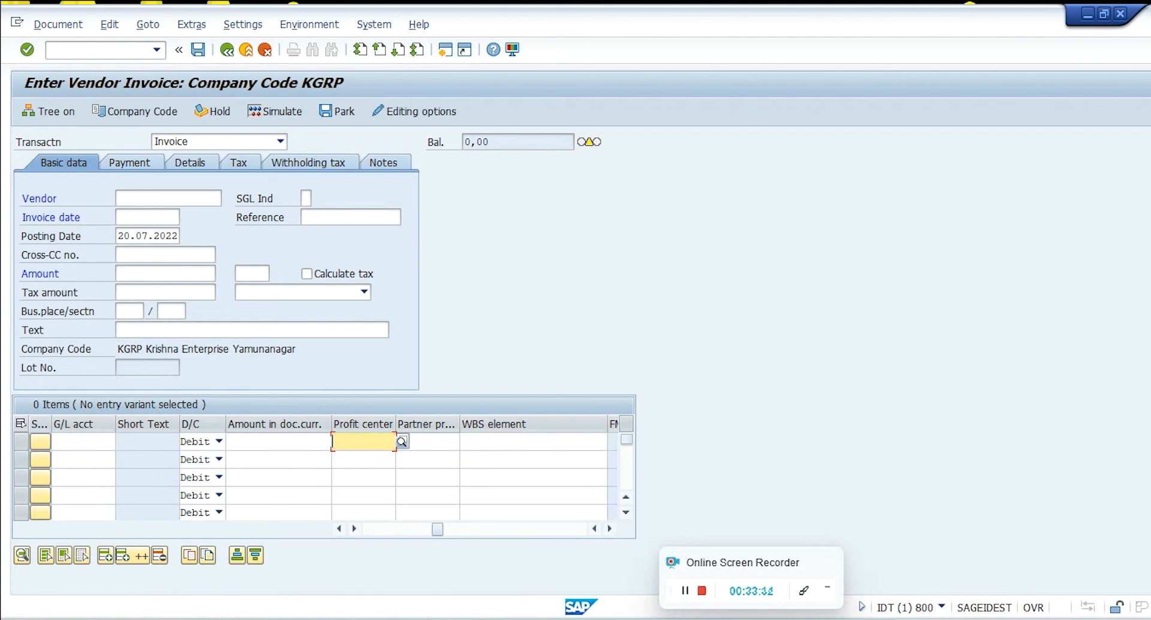
click(728, 558)
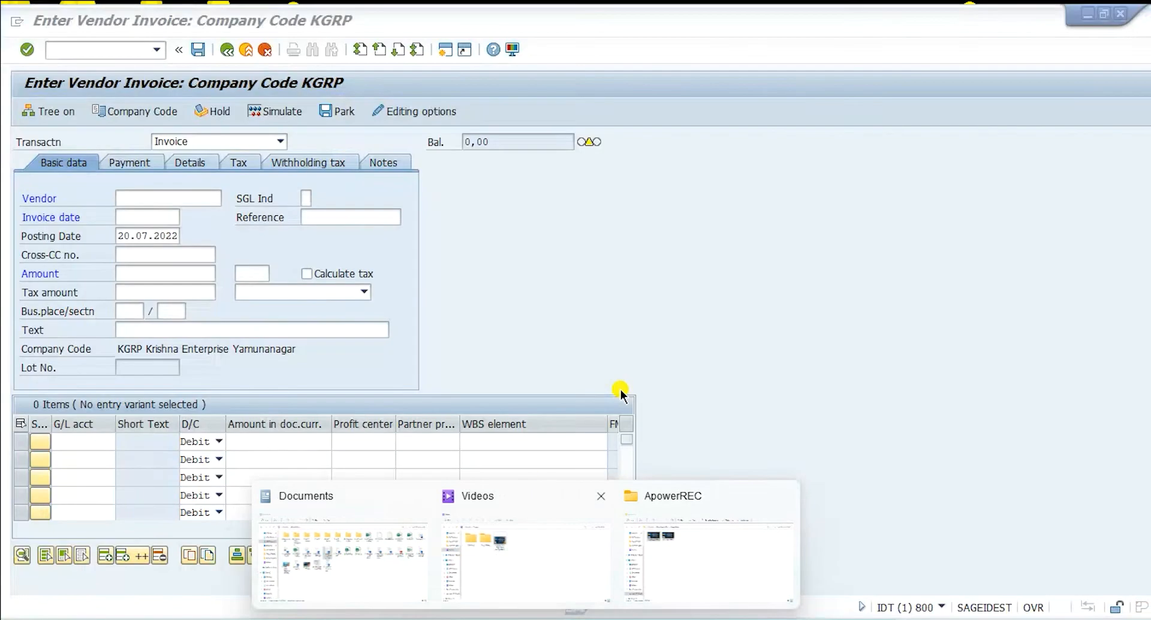
click(620, 393)
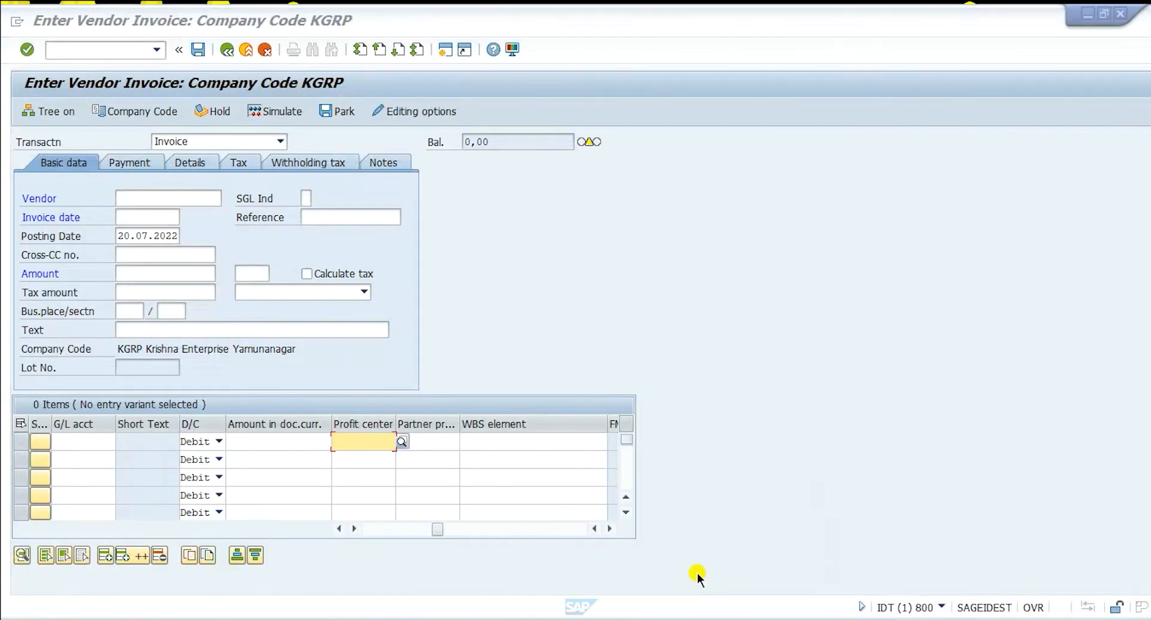
click(638, 419)
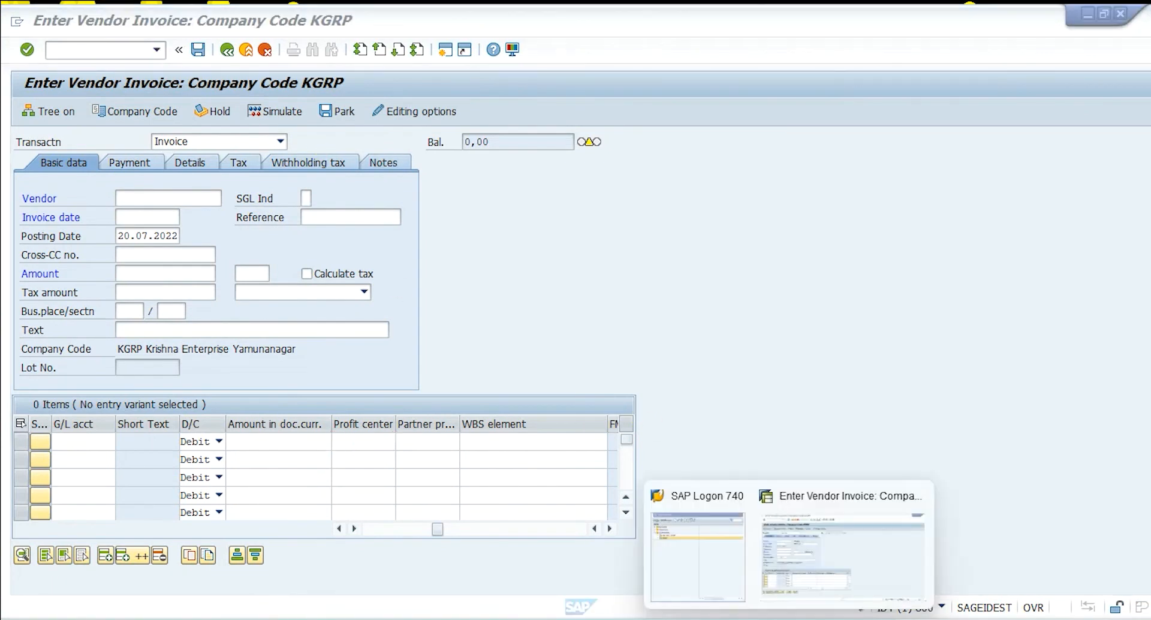
Step: Switch to the Word notes and review the IMG paths and Tcodes for defining field status variants and assigning them to the company code
key(alt+Tab)
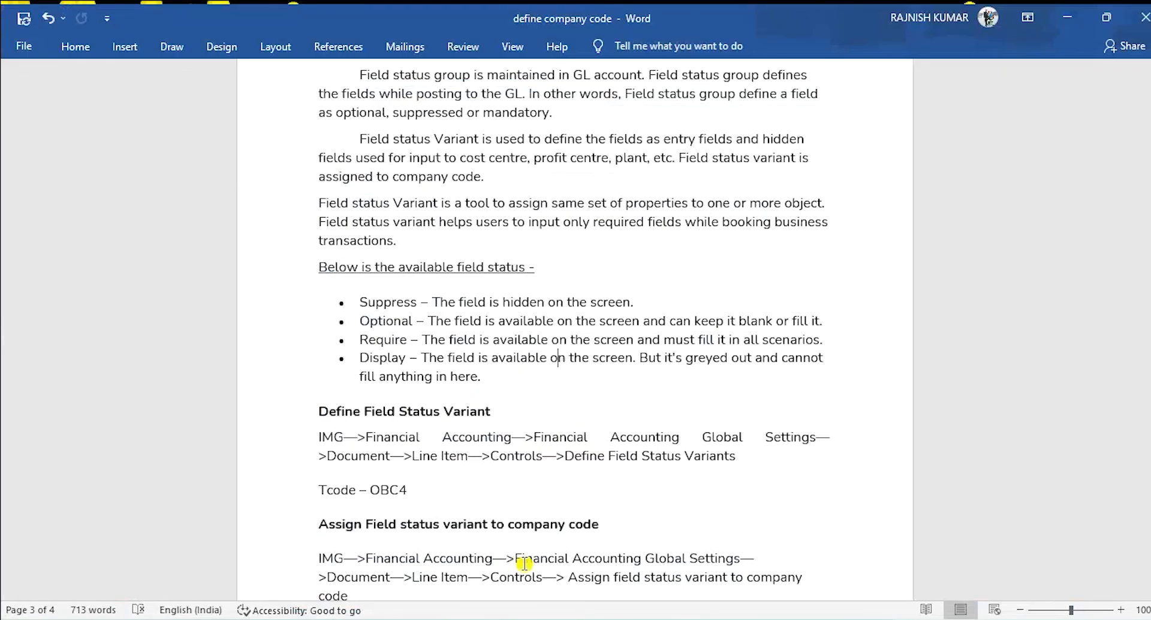
scroll(471, 446, down, 3)
scroll(471, 446, down, 1)
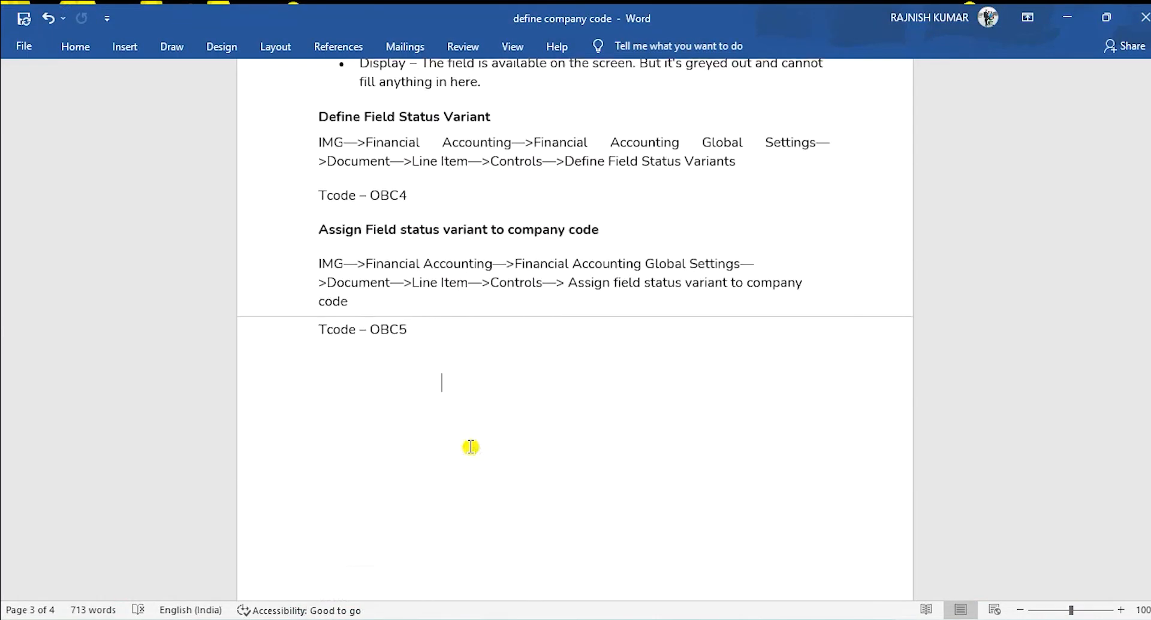
right_click(471, 447)
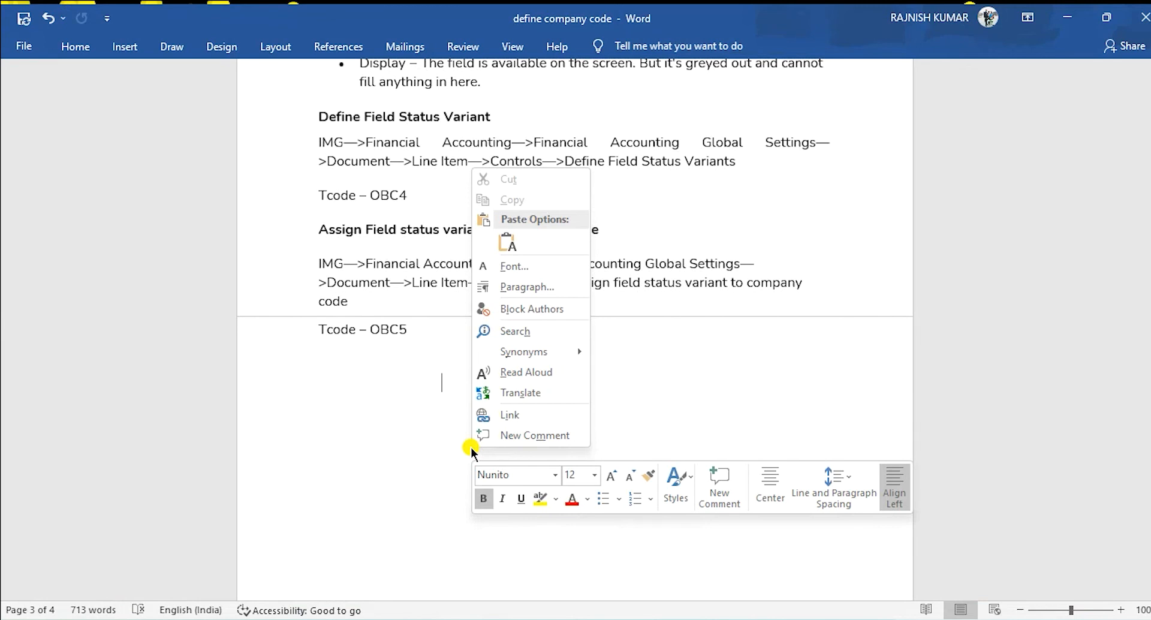
click(395, 455)
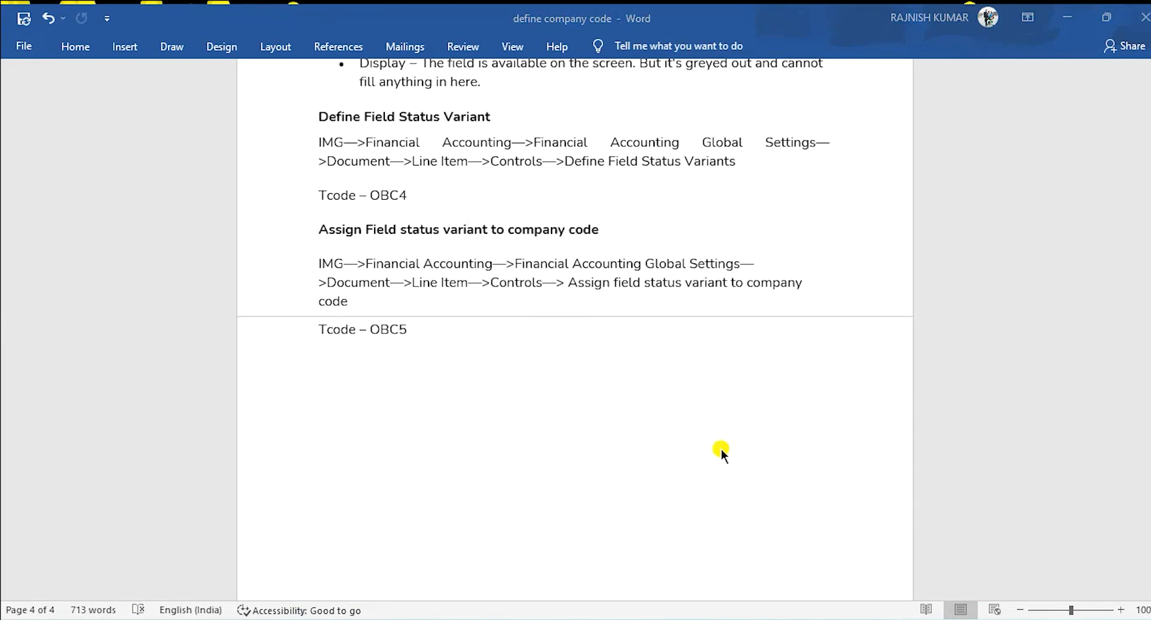
Step: Return to SAP, leave the vendor invoice with /n, and open the Customizing Implementation Guide through transaction SPRO
mouse_move(788, 617)
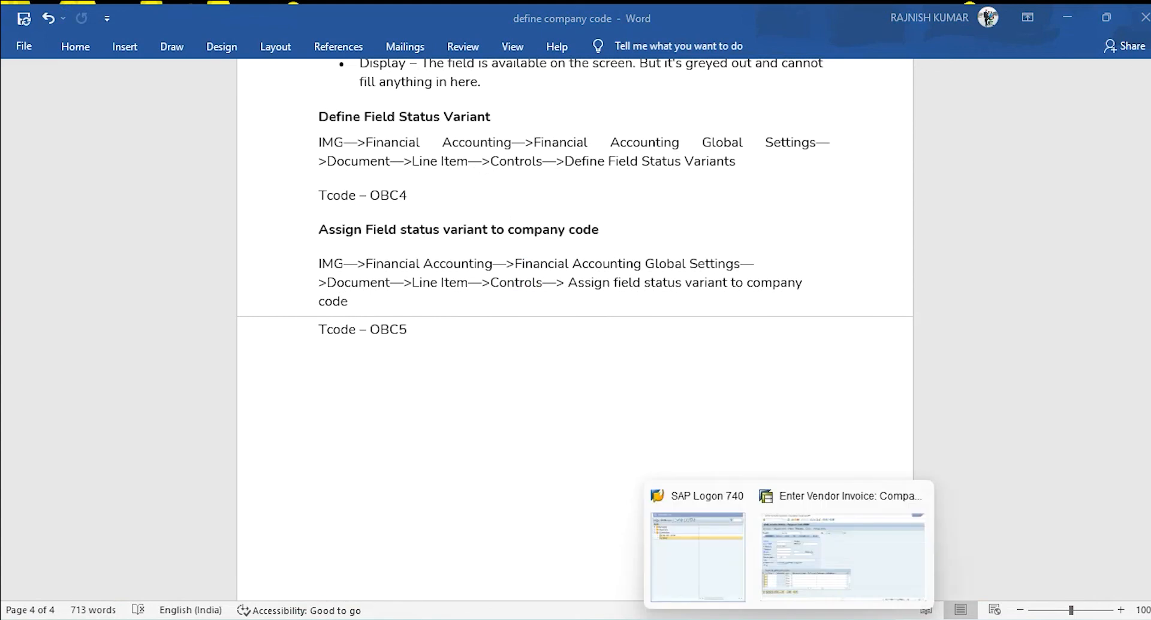
click(814, 580)
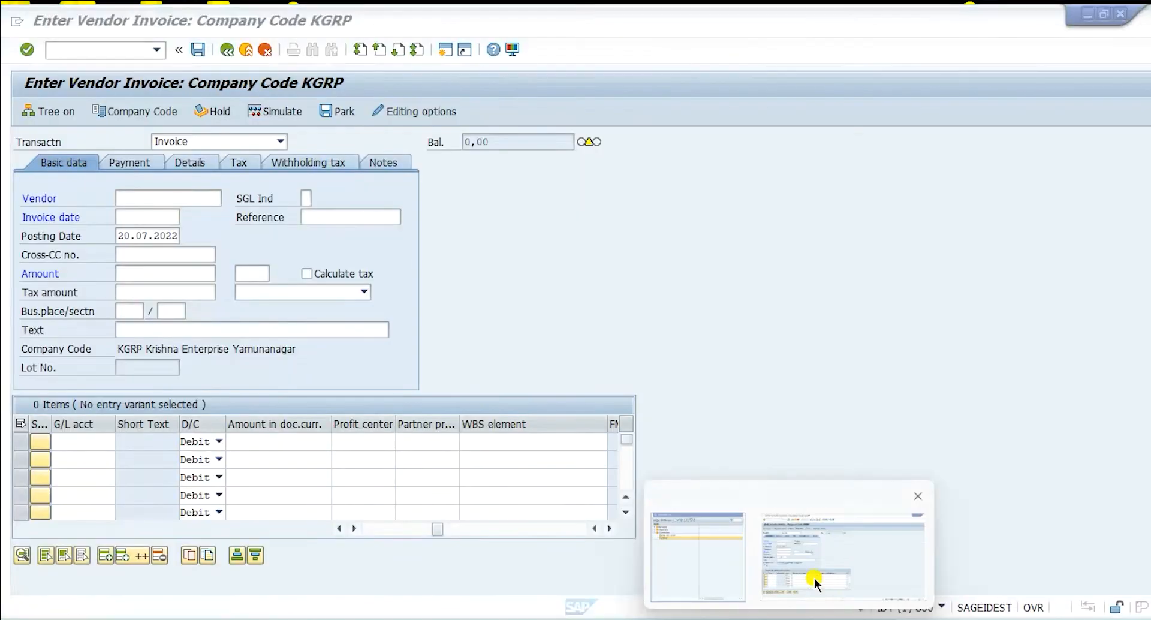
click(84, 49)
text(/n)
key(Return)
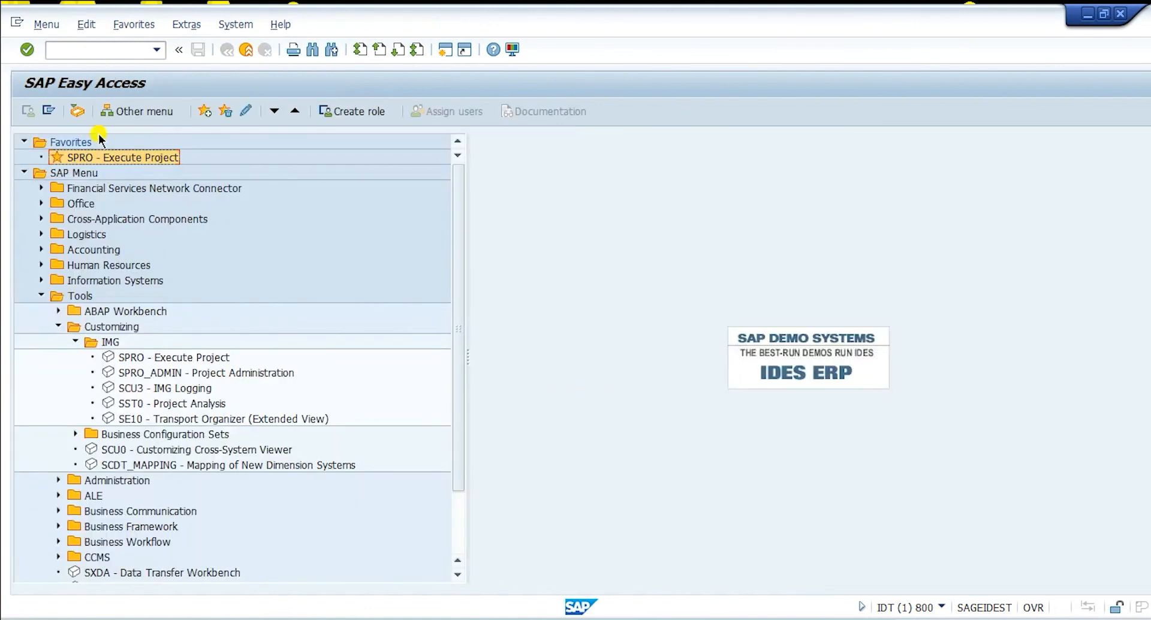
text(spro)
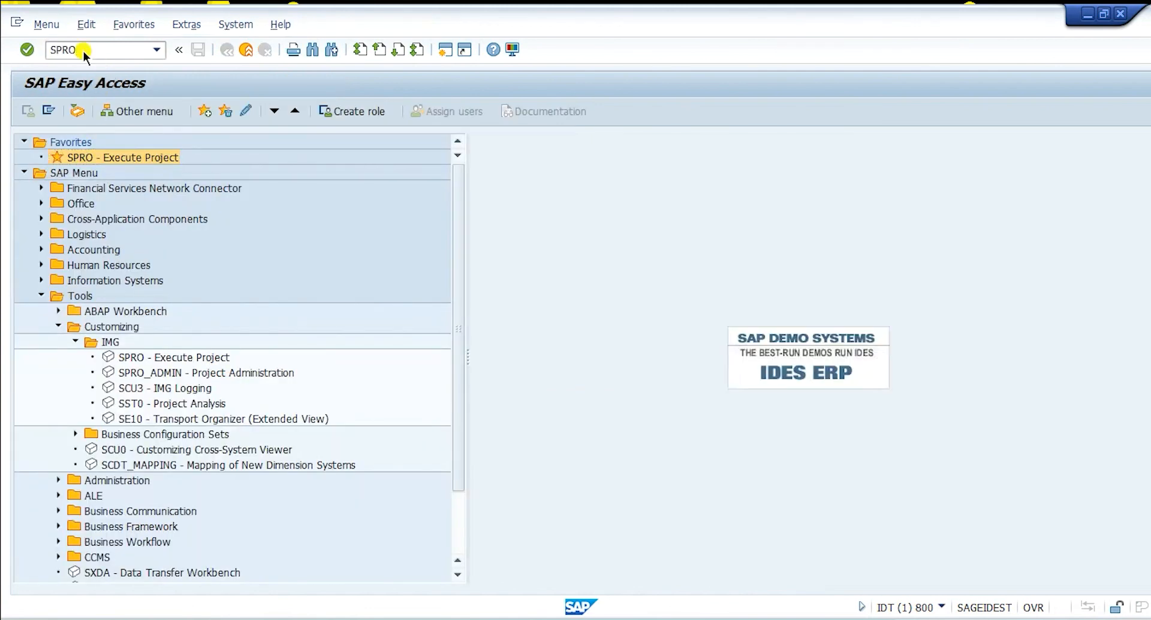
key(Return)
click(105, 113)
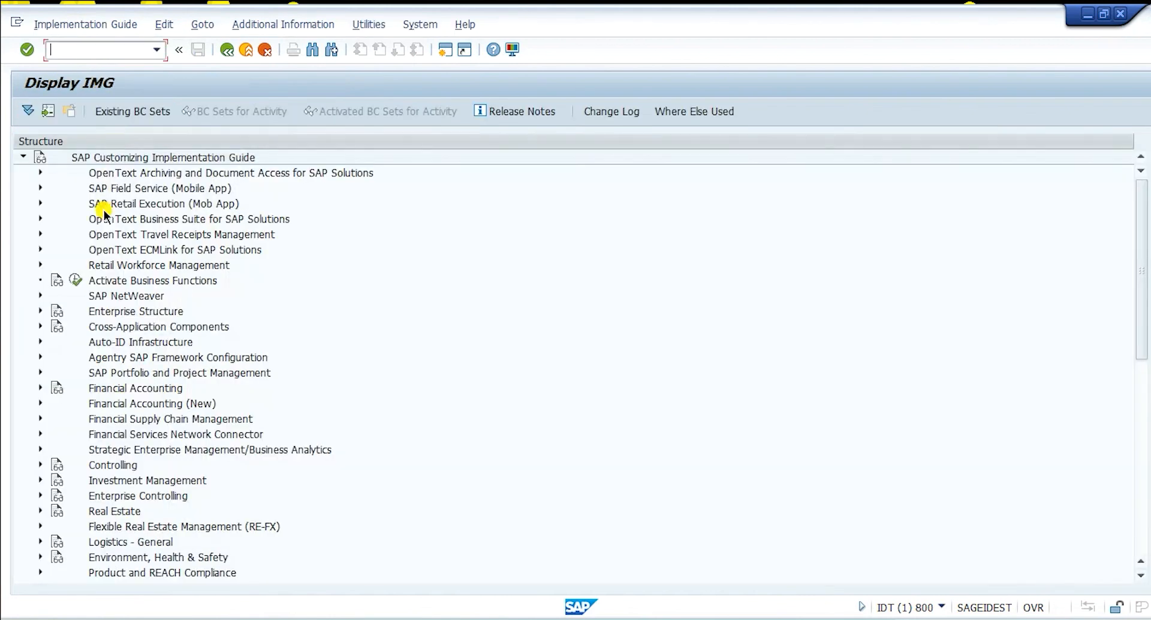
Step: Expand Financial Accounting (New), Financial Accounting Global Settings (New), Ledgers and Fields in the IMG, and select Define Field Status Variants
click(40, 402)
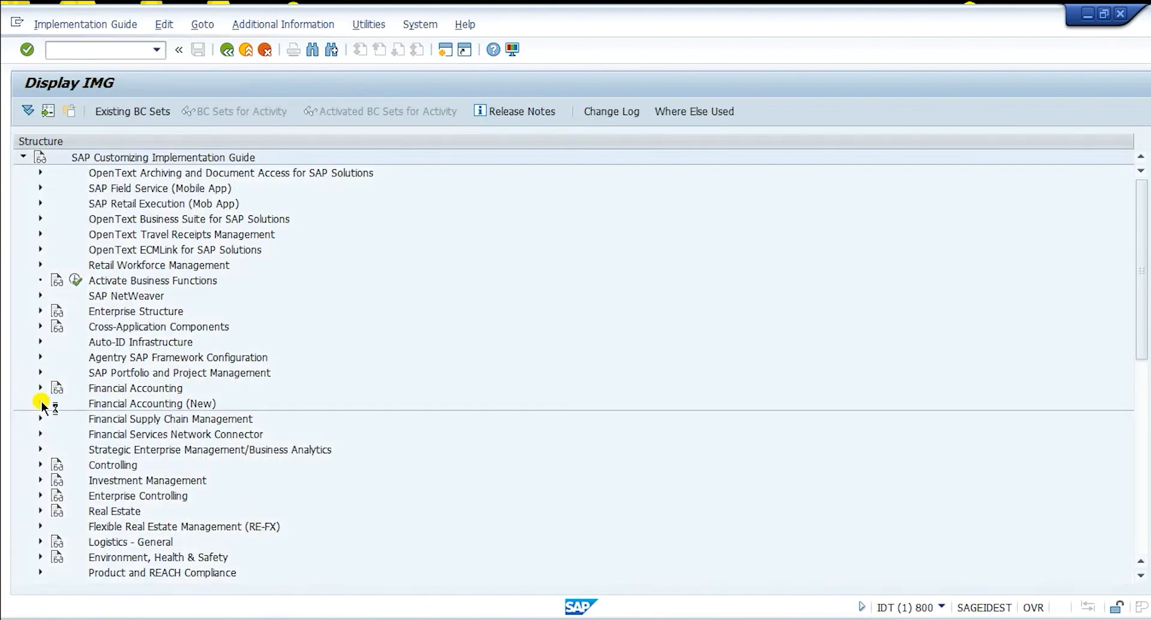
click(58, 403)
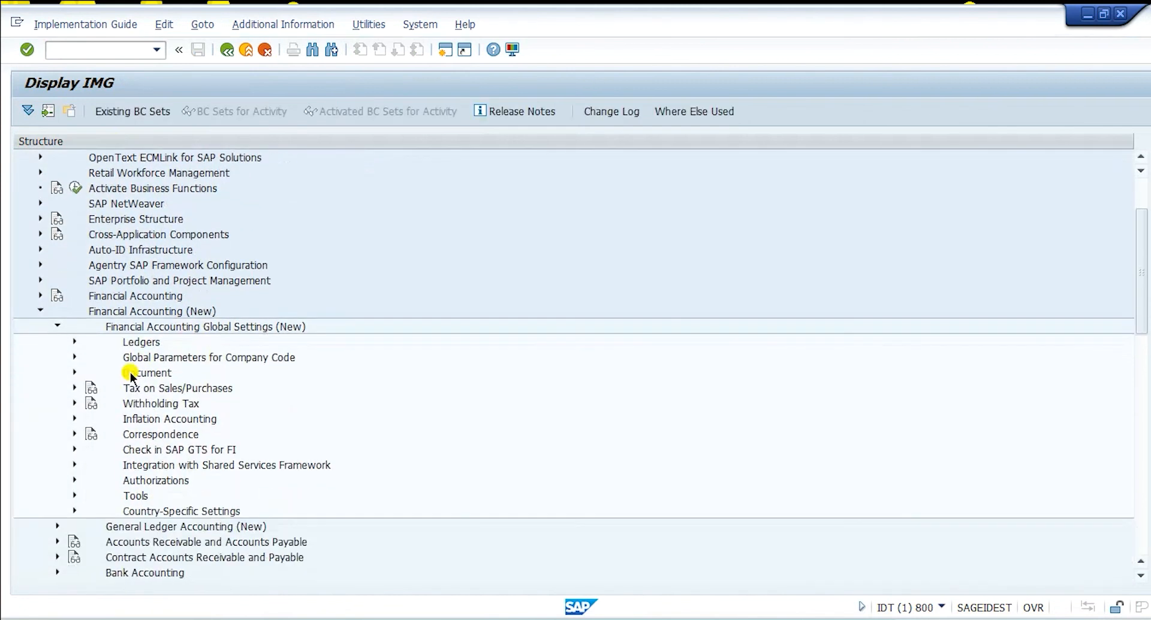
click(74, 342)
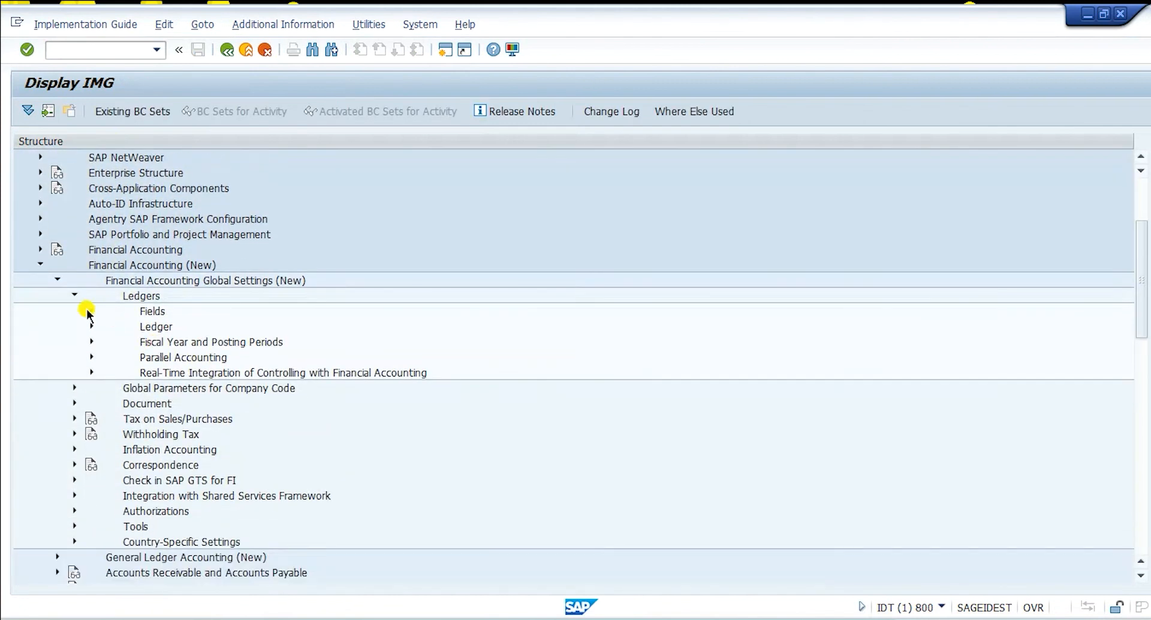
click(91, 310)
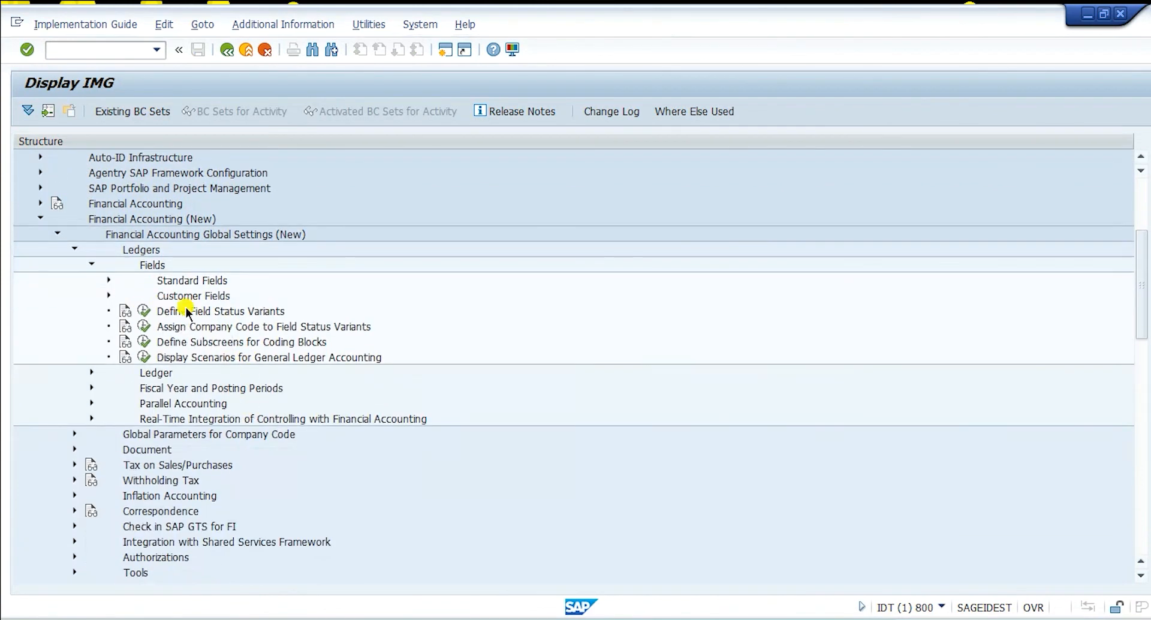
click(238, 312)
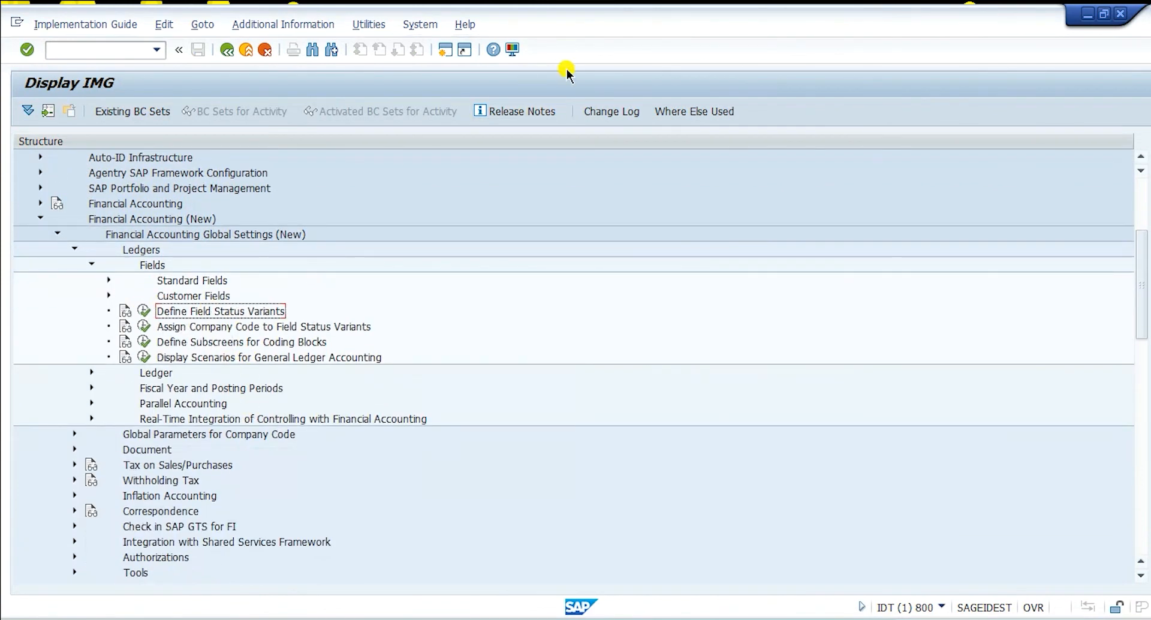
Step: Show the Attributes display key as additional information for the IMG activities, and widen its column to reveal the full keys
click(286, 25)
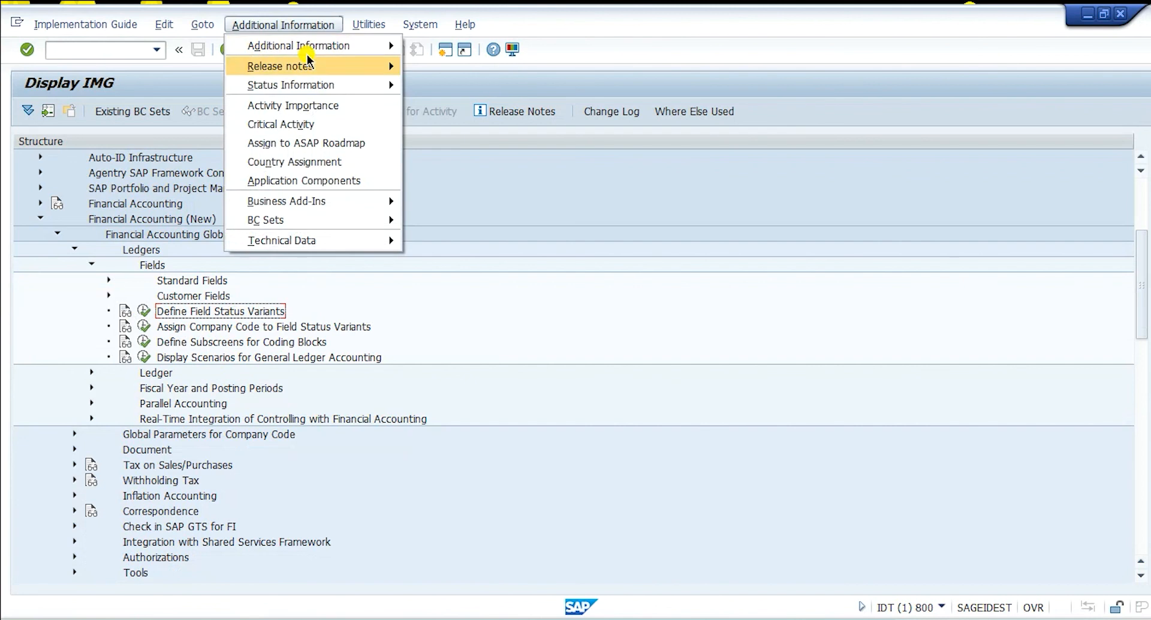
mouse_move(305, 52)
mouse_move(488, 69)
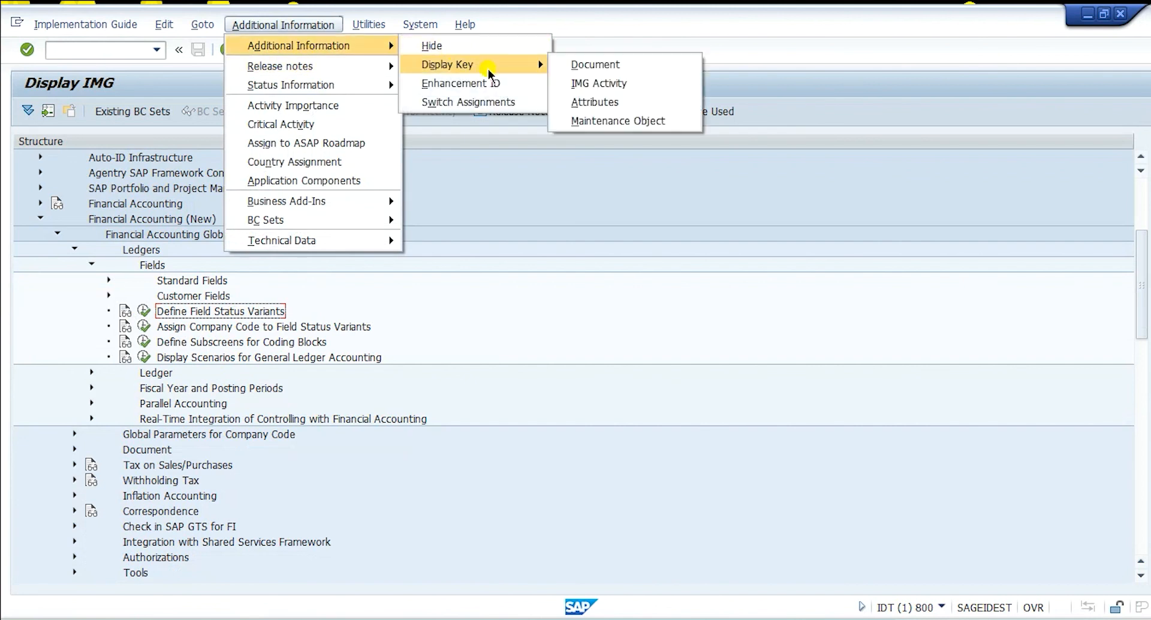
click(599, 102)
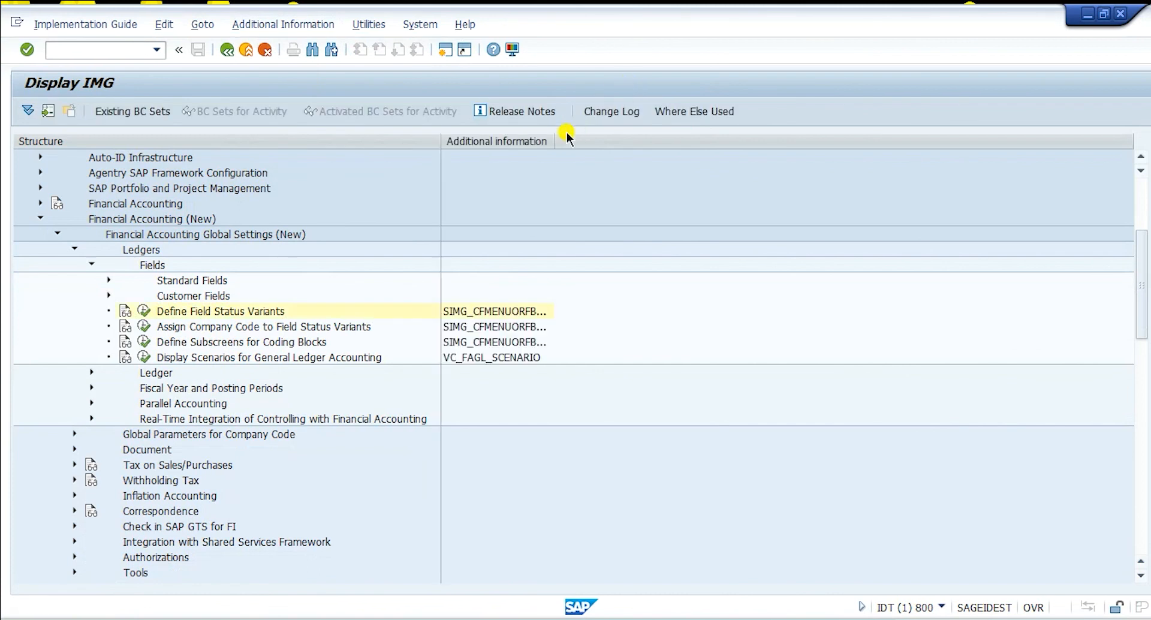
drag(555, 140, 613, 135)
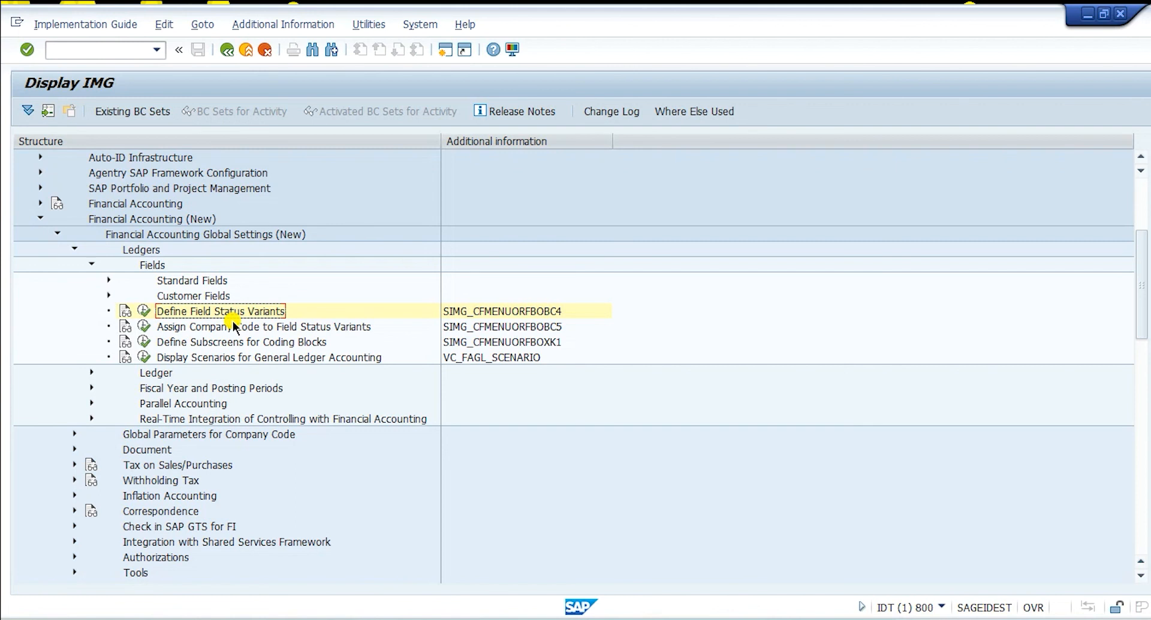
Step: Try to open the Define Field Status Variants activity, and decline displaying the locked data
click(144, 312)
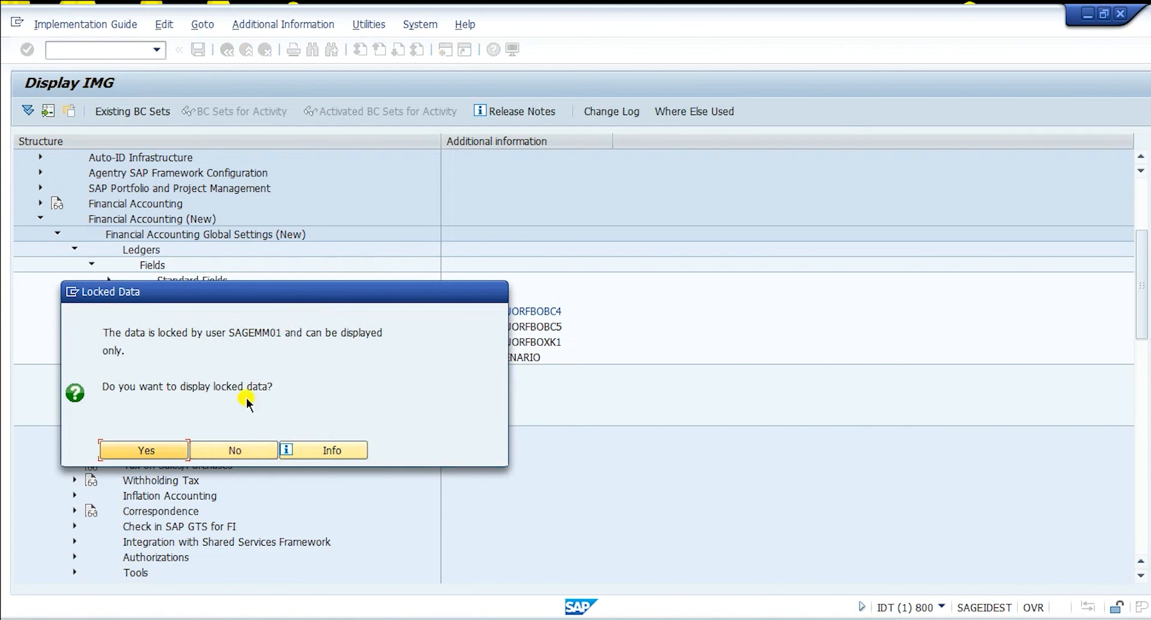
click(240, 449)
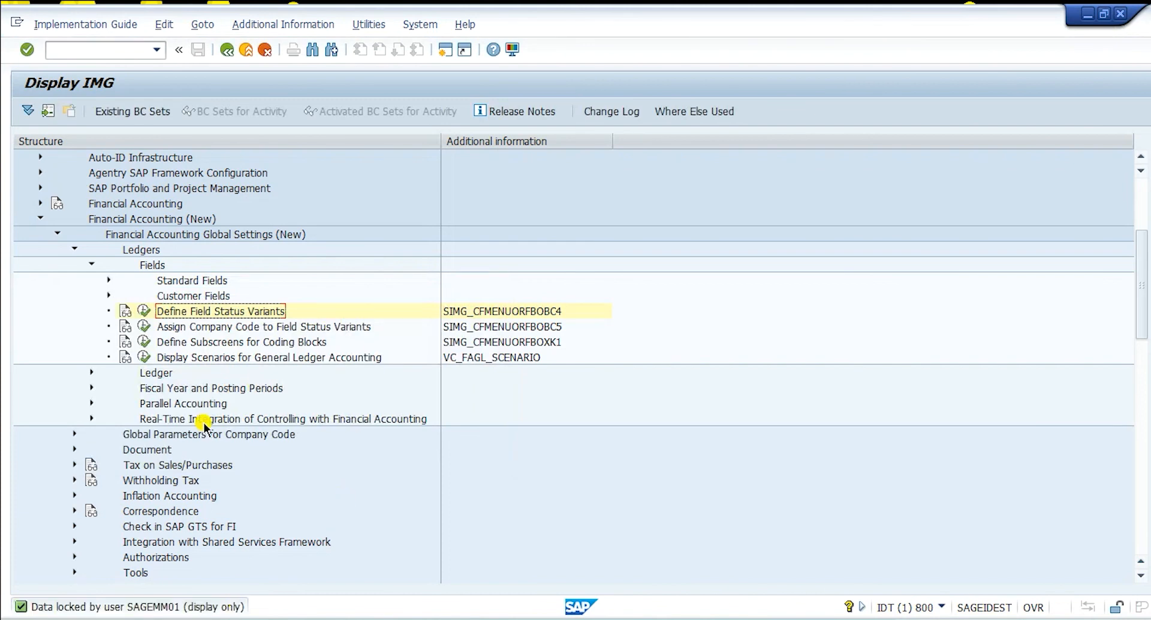
mouse_move(639, 617)
mouse_move(785, 618)
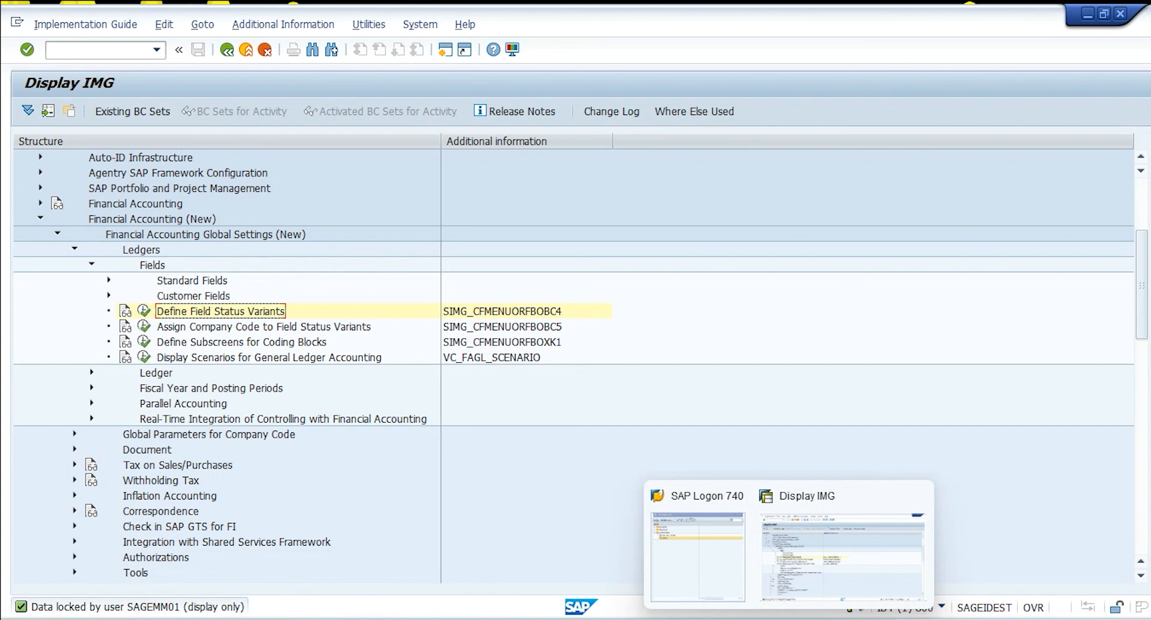
click(771, 602)
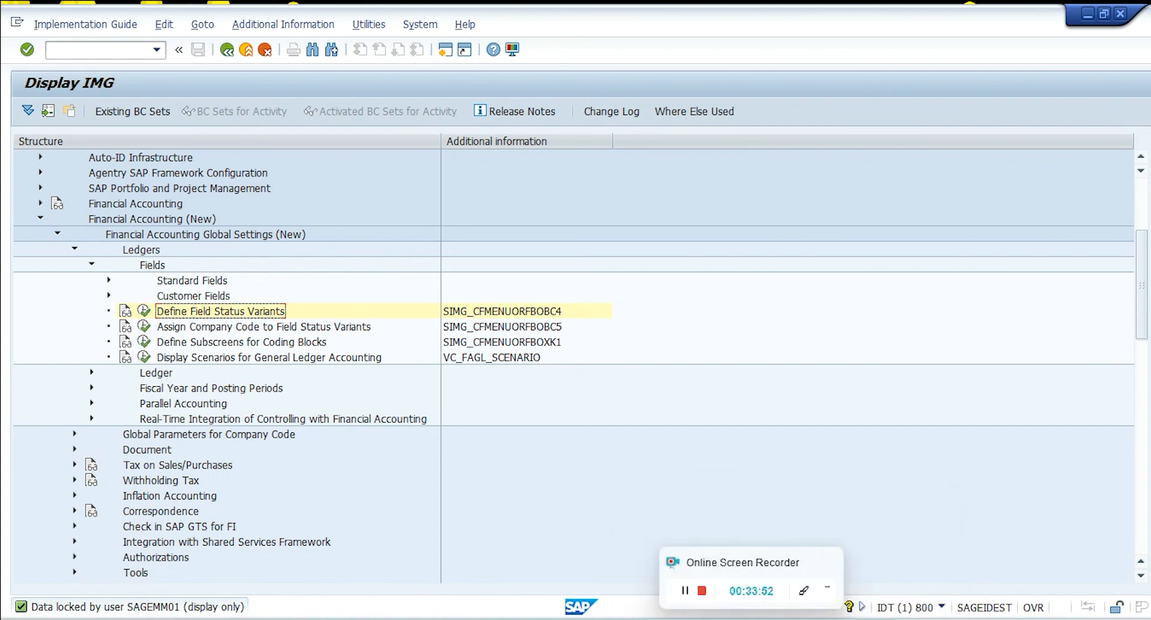
click(751, 619)
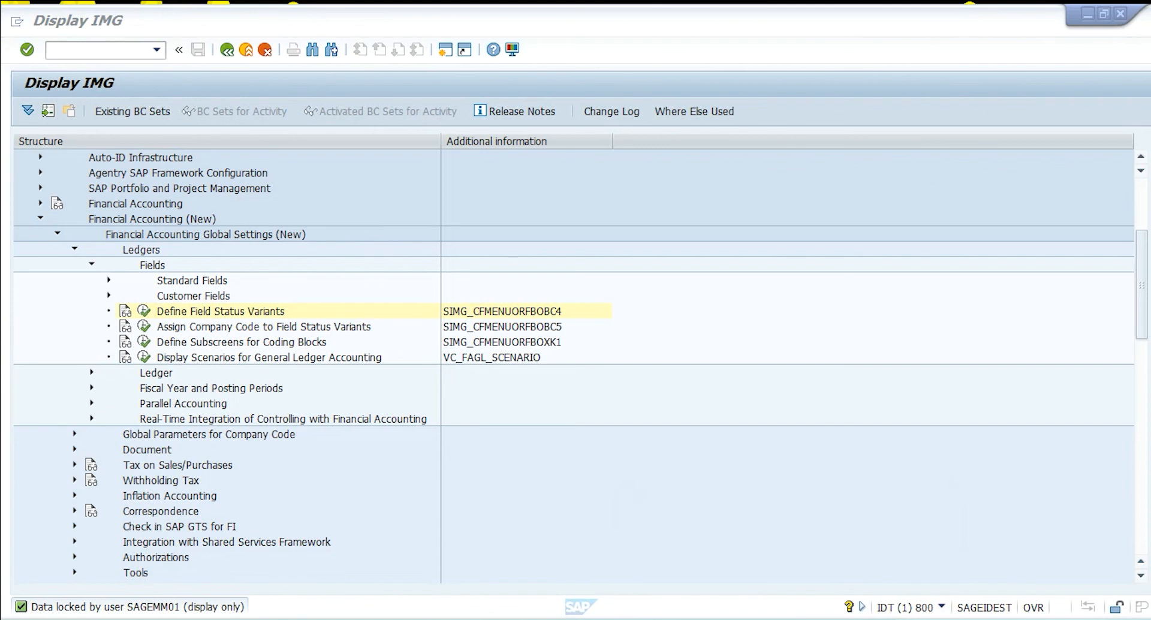